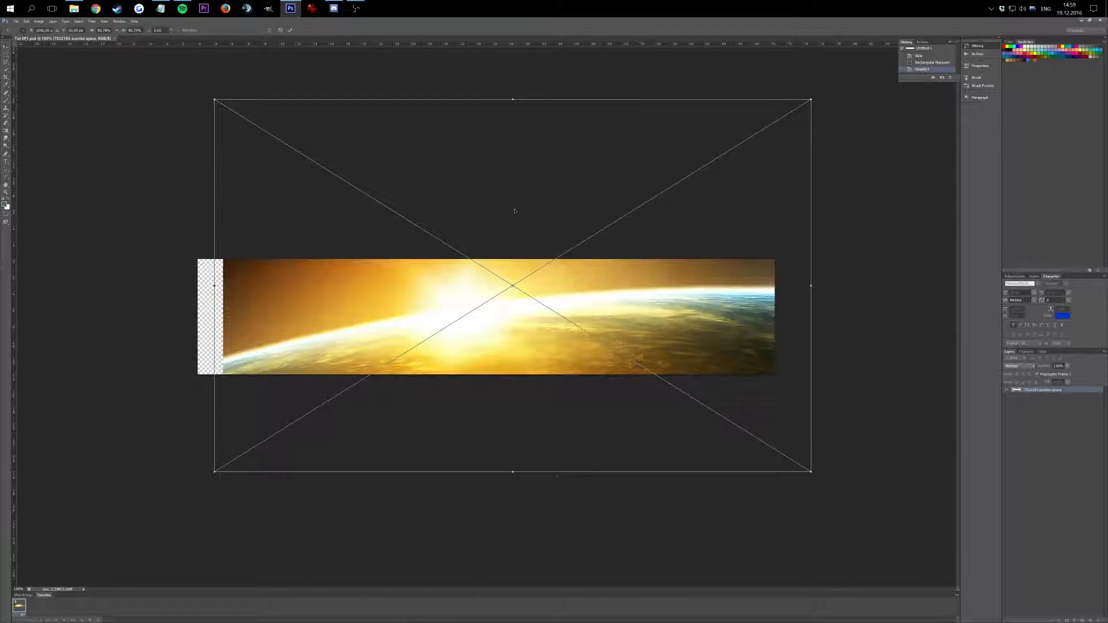
Try flipping the placed sunrise image horizontally and vertically, and restore its vertical orientation
{"action": "right_click", "coordinate": [654, 315]}
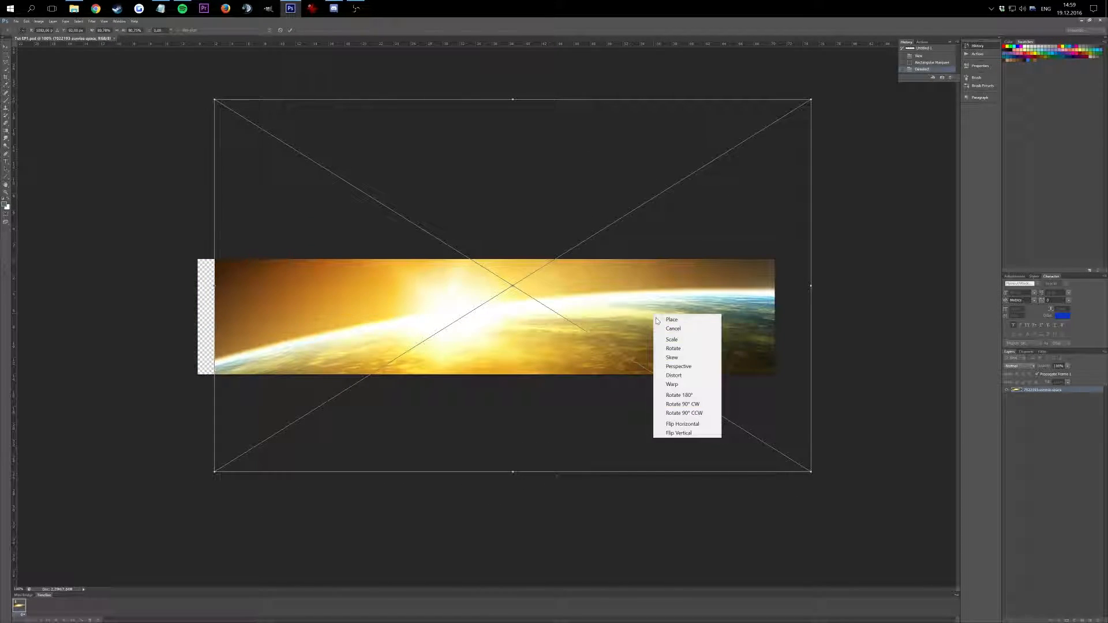
{"action": "left_click", "coordinate": [700, 424]}
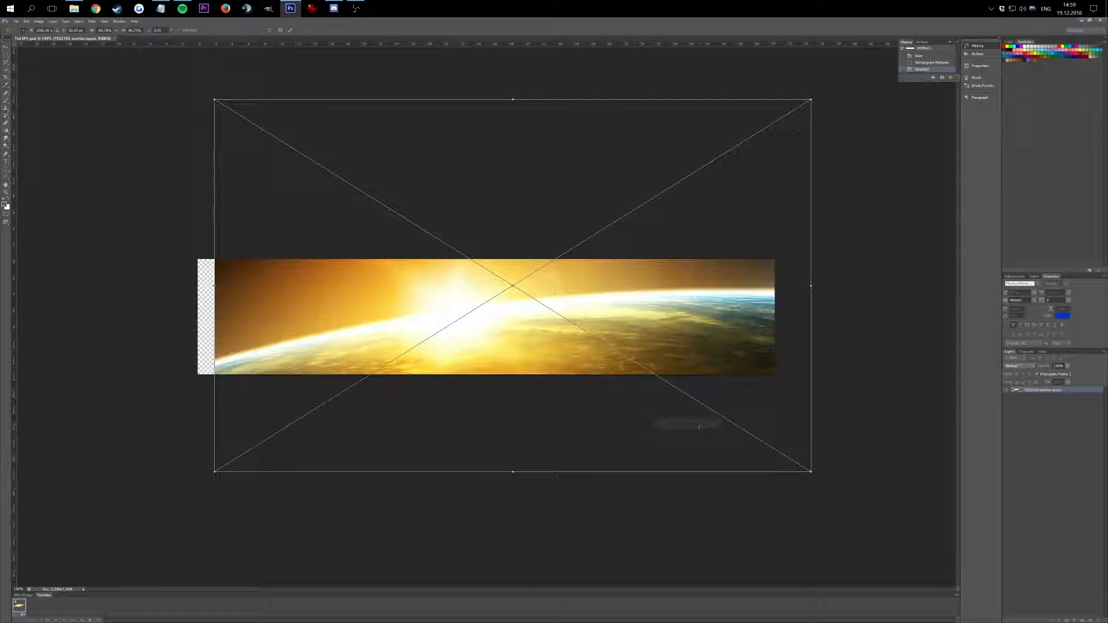
{"action": "right_click", "coordinate": [686, 334]}
{"action": "left_click", "coordinate": [722, 453]}
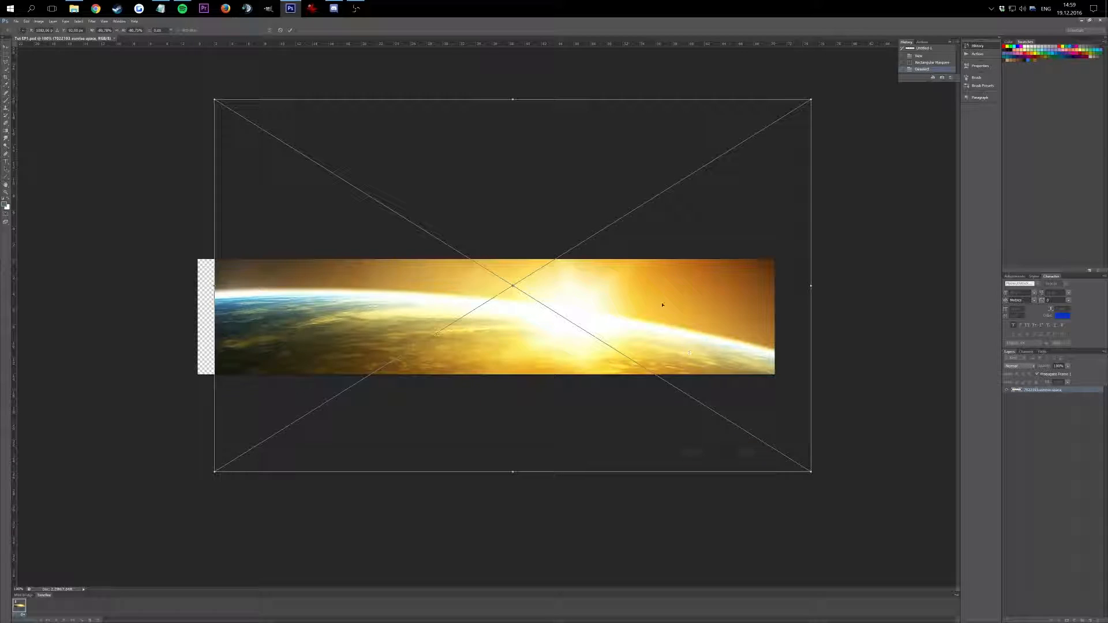
{"action": "right_click", "coordinate": [644, 310]}
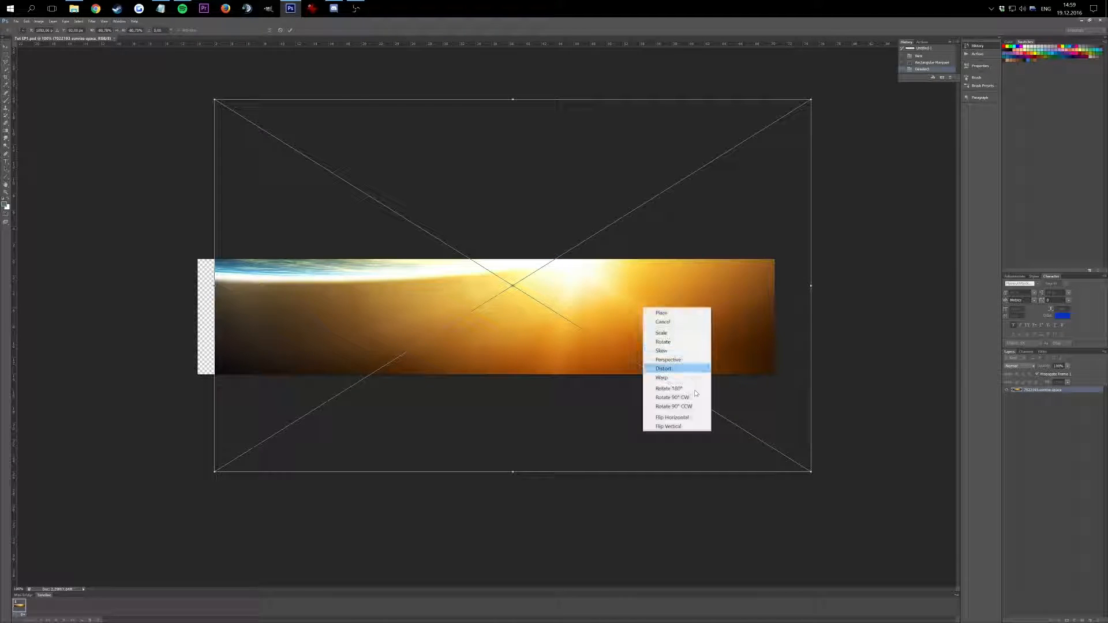
{"action": "left_click", "coordinate": [686, 426]}
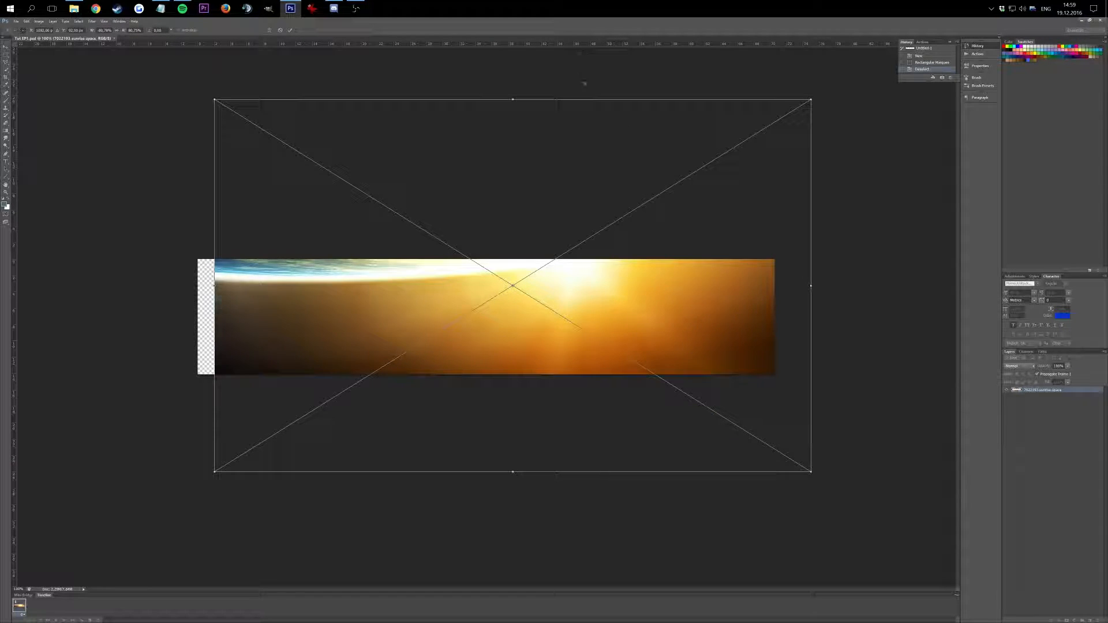
Position the sunrise image so it covers the whole banner, commit the placement, and flip it horizontally
{"action": "left_click_drag", "start_coordinate": [545, 141], "coordinate": [523, 137]}
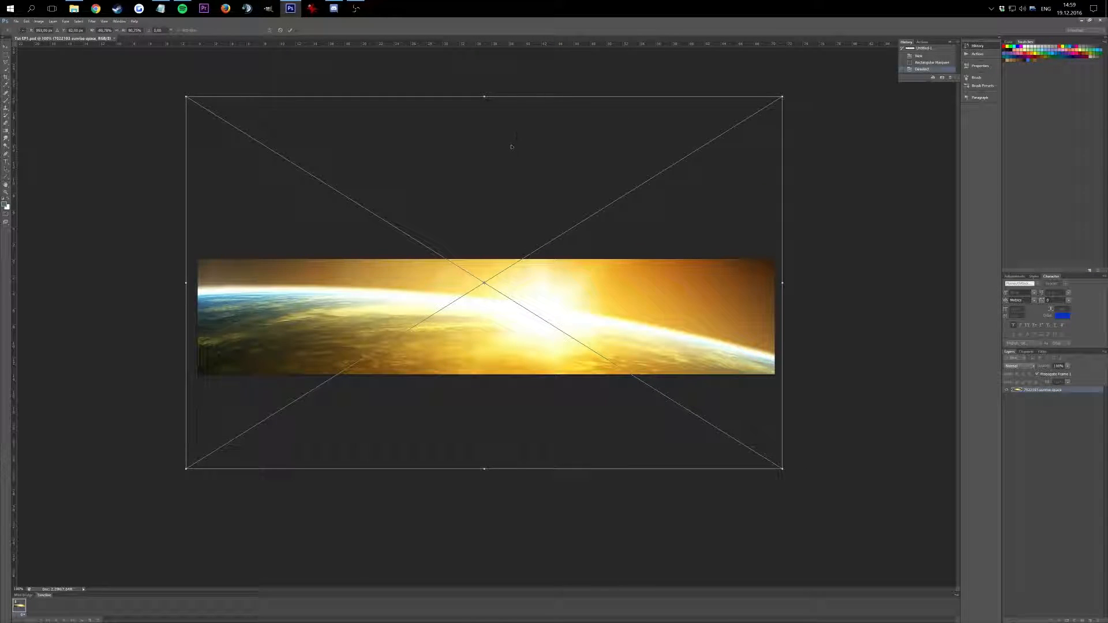
{"action": "left_click", "coordinate": [288, 30]}
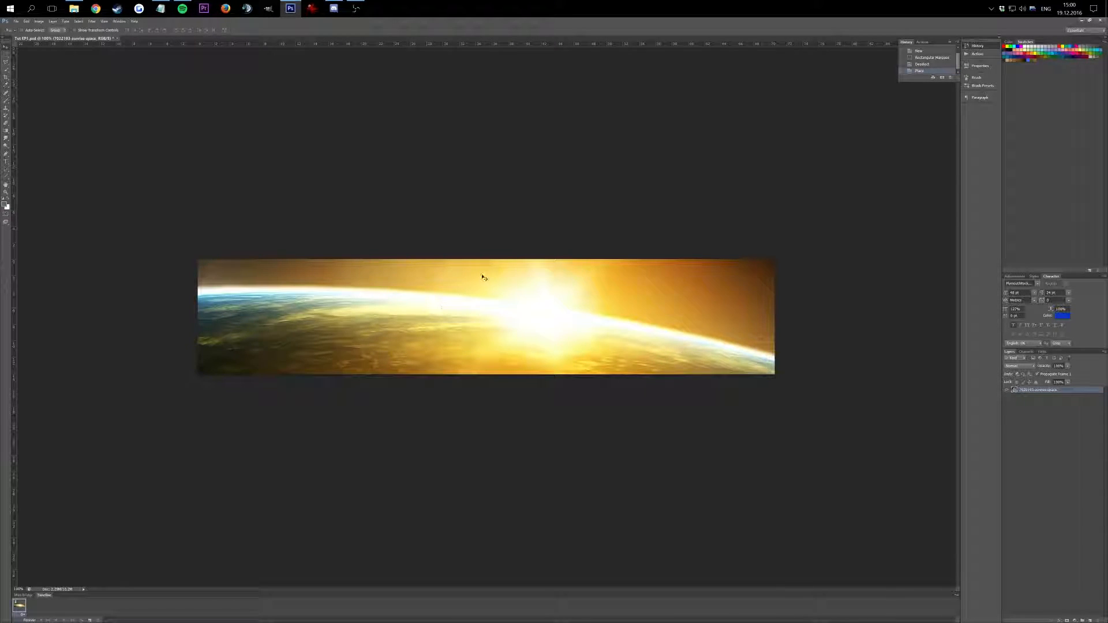
{"action": "key", "text": "ctrl+t"}
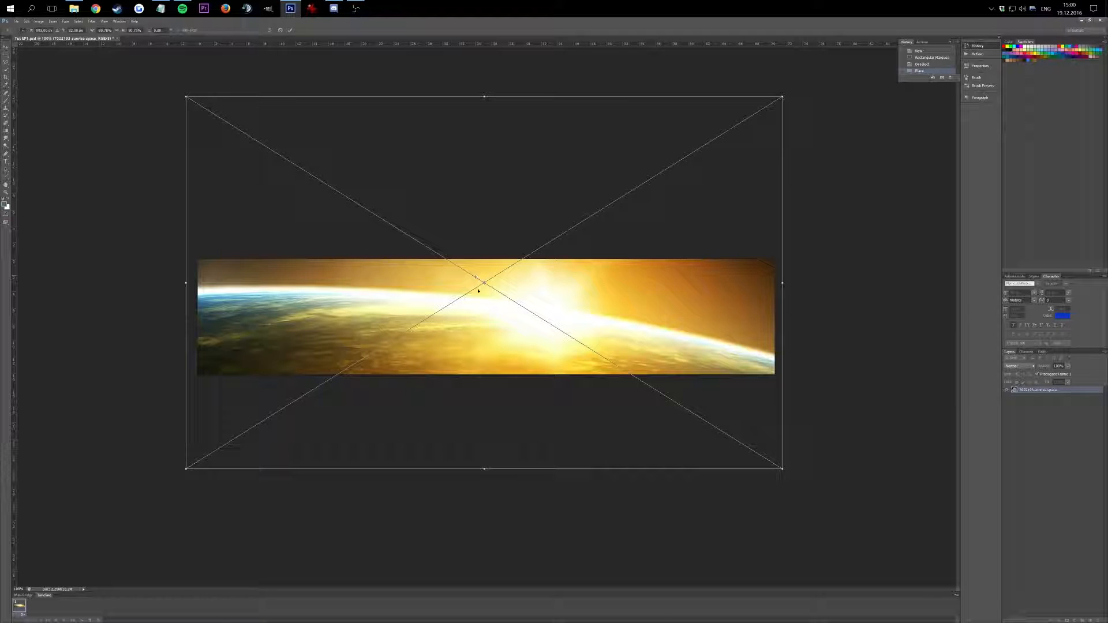
{"action": "right_click", "coordinate": [589, 274]}
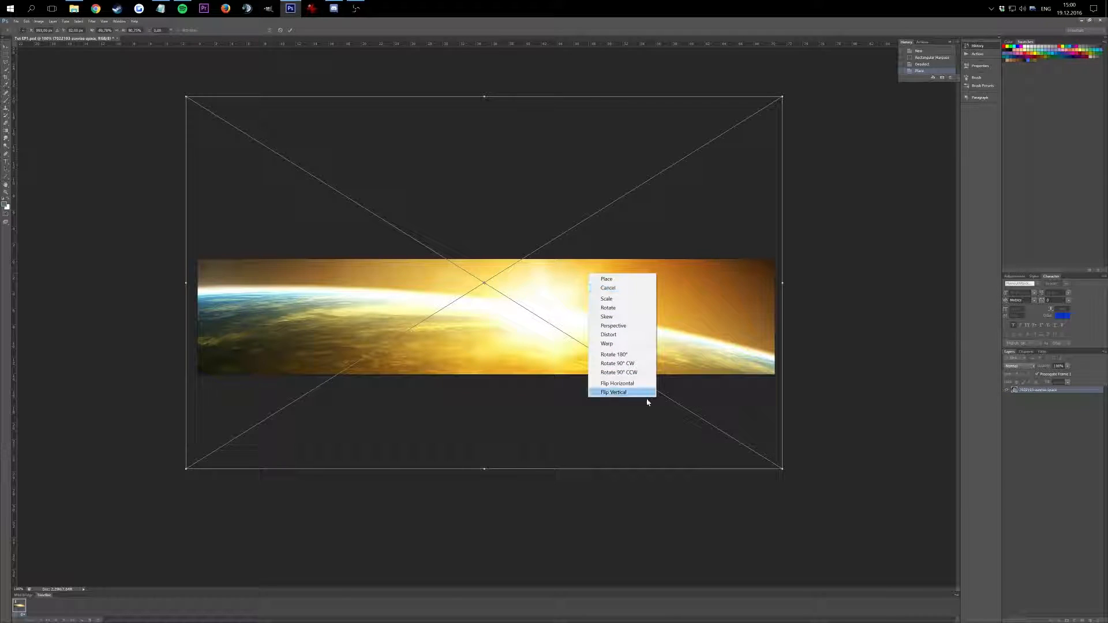
{"action": "left_click", "coordinate": [619, 384]}
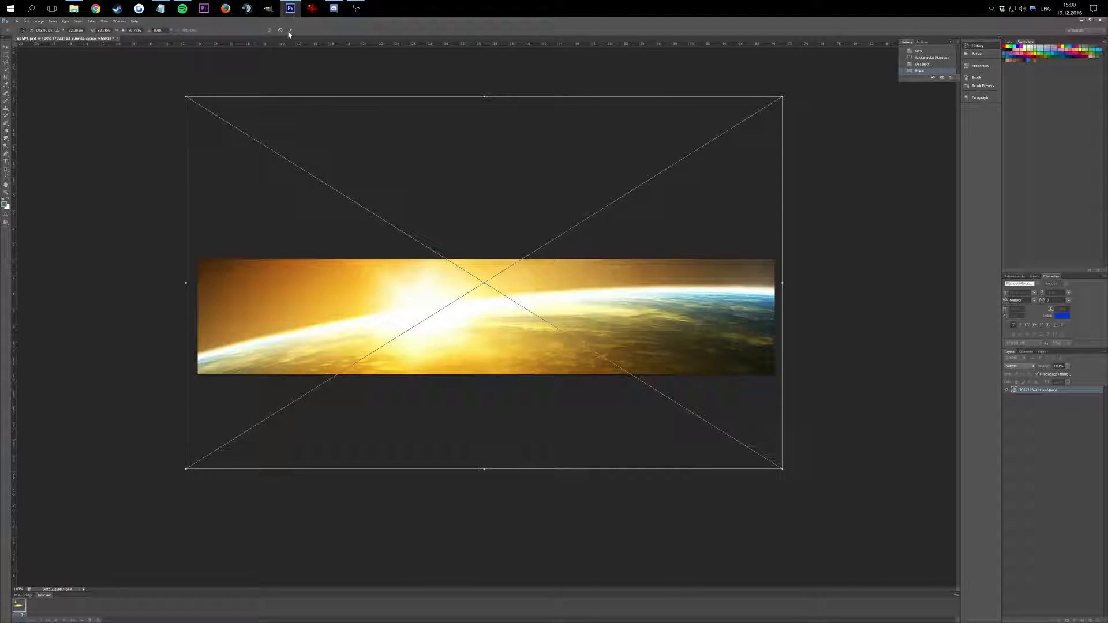
{"action": "left_click", "coordinate": [290, 30]}
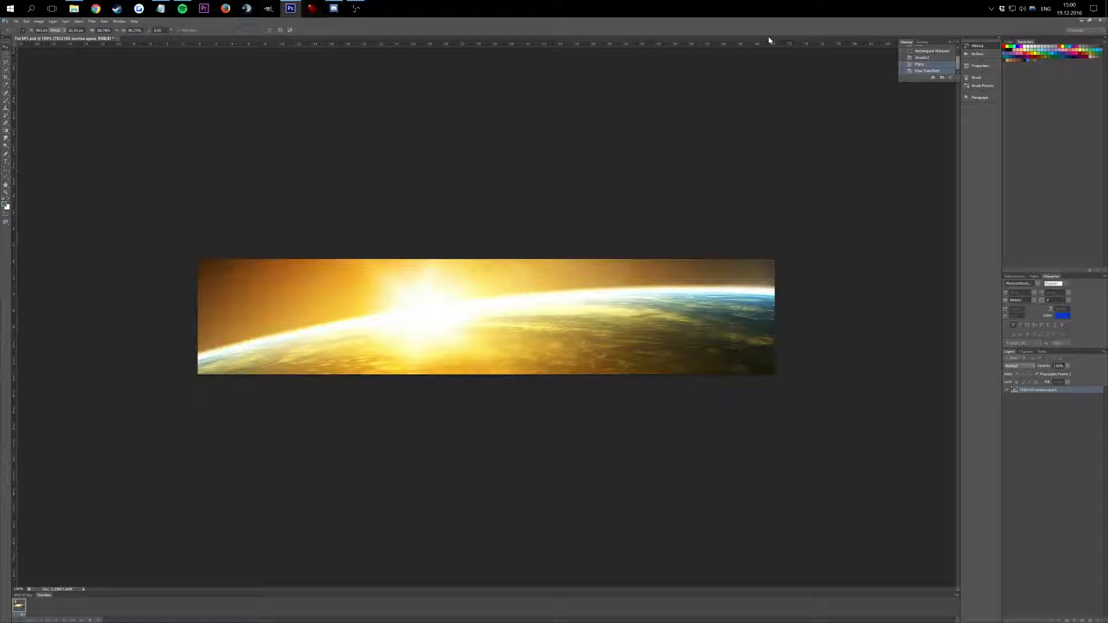
Rasterize the sunrise background layer and duplicate it under the default copy name
{"action": "right_click", "coordinate": [1023, 391]}
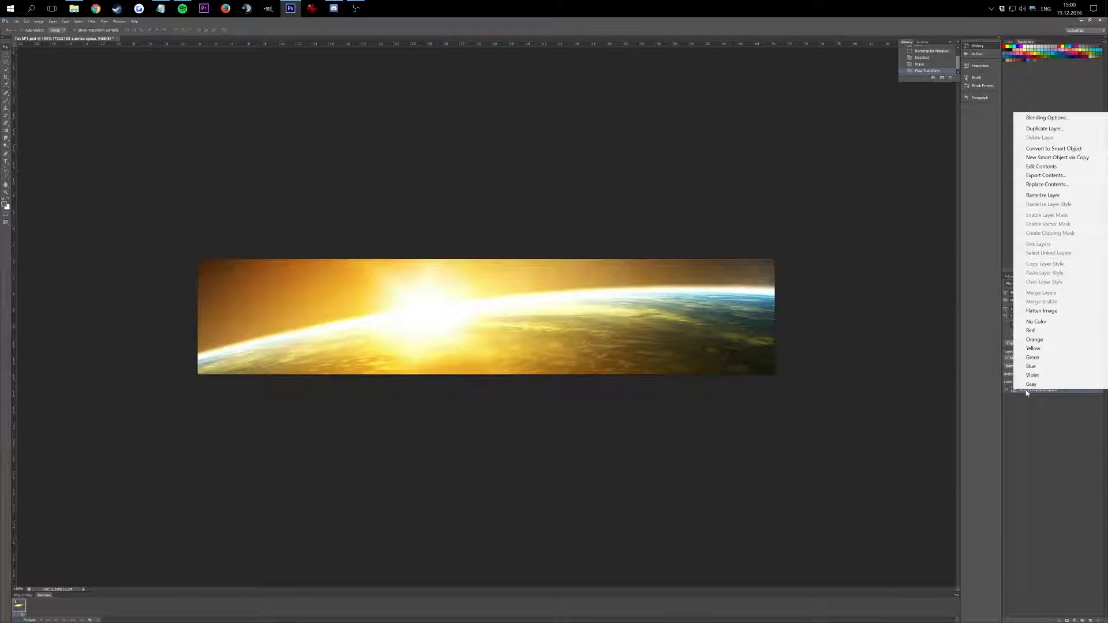
{"action": "left_click", "coordinate": [1061, 195]}
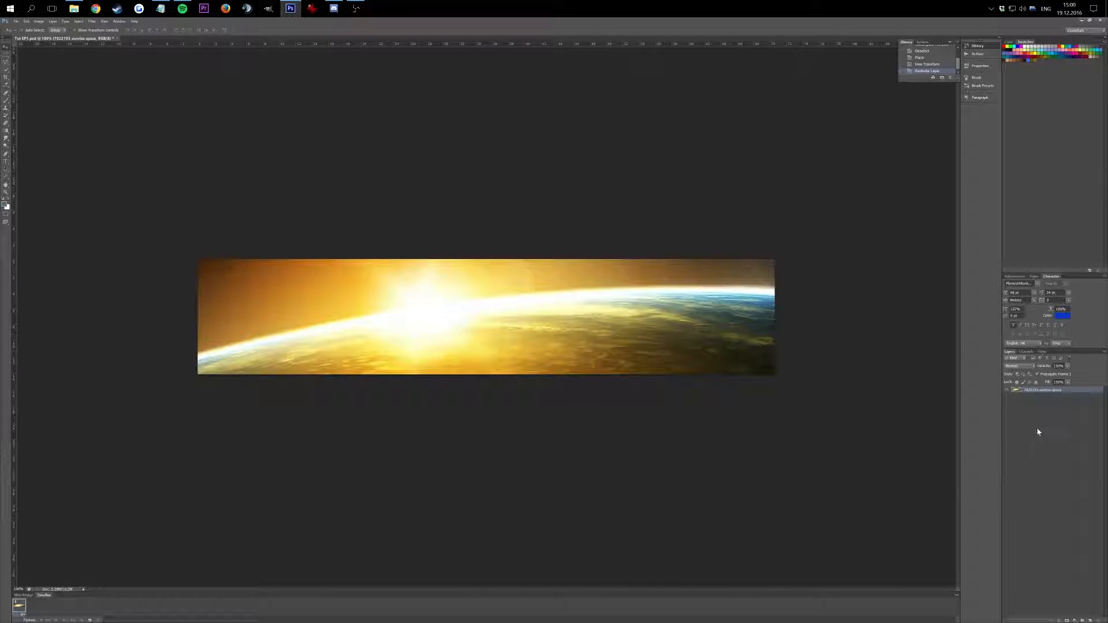
{"action": "right_click", "coordinate": [1035, 391]}
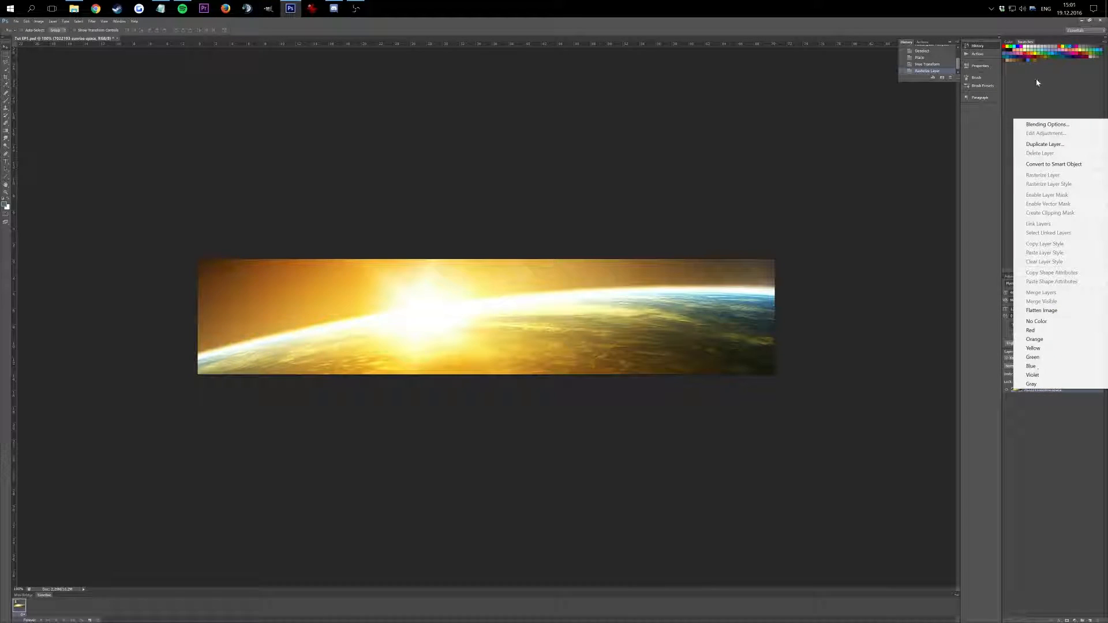
{"action": "left_click", "coordinate": [1053, 146]}
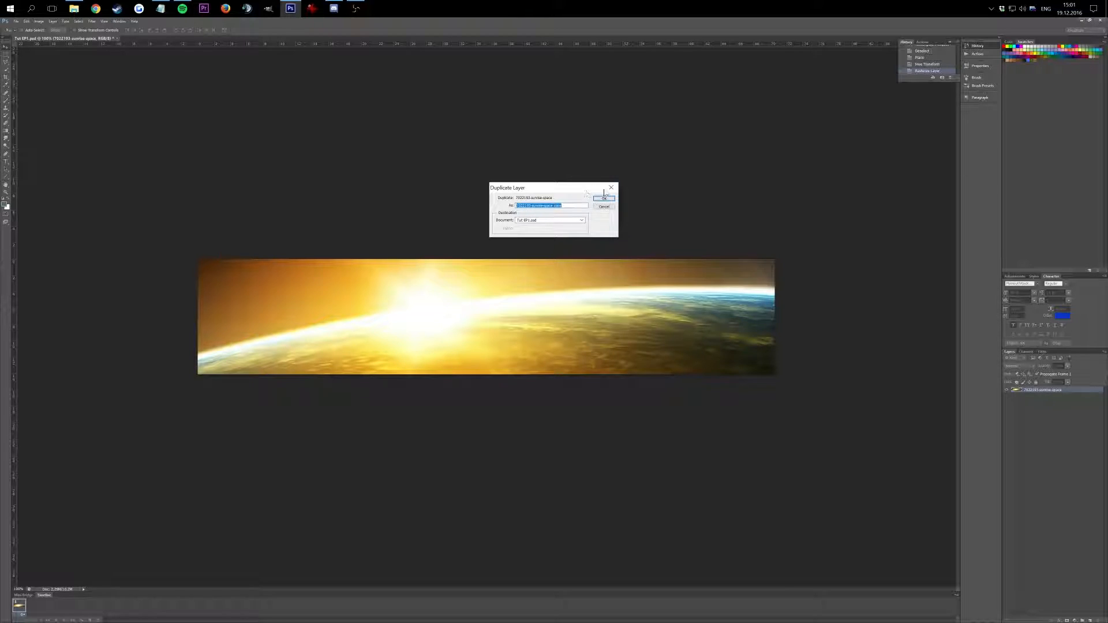
{"action": "left_click", "coordinate": [604, 198]}
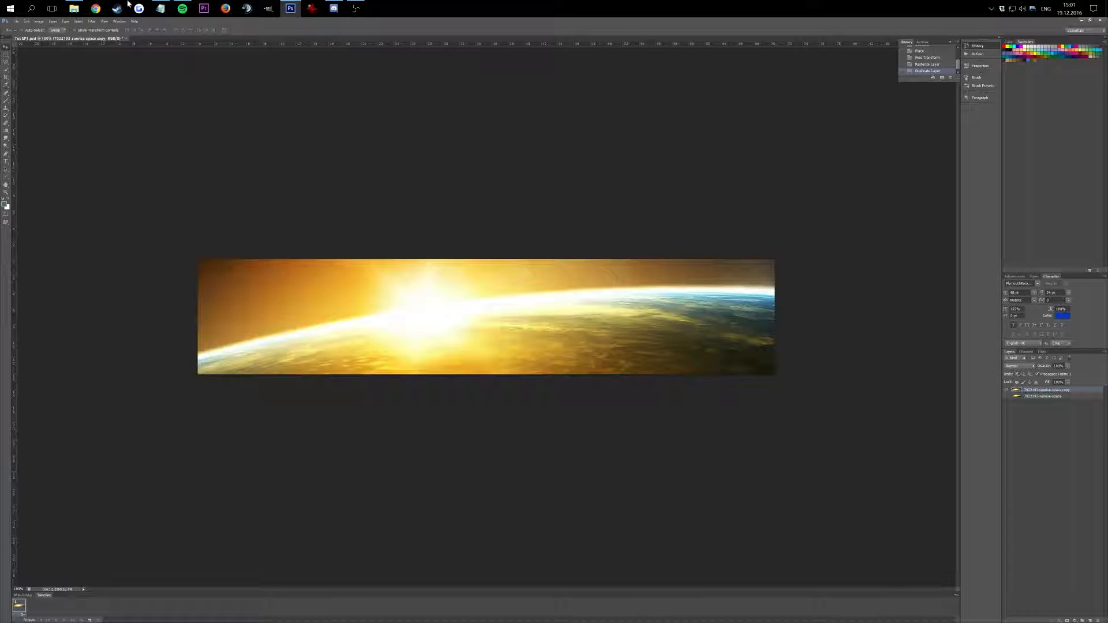
Place the Junkrat and Mei images from the Overwatch tutorials folder into the banner document
{"action": "left_click", "coordinate": [73, 12]}
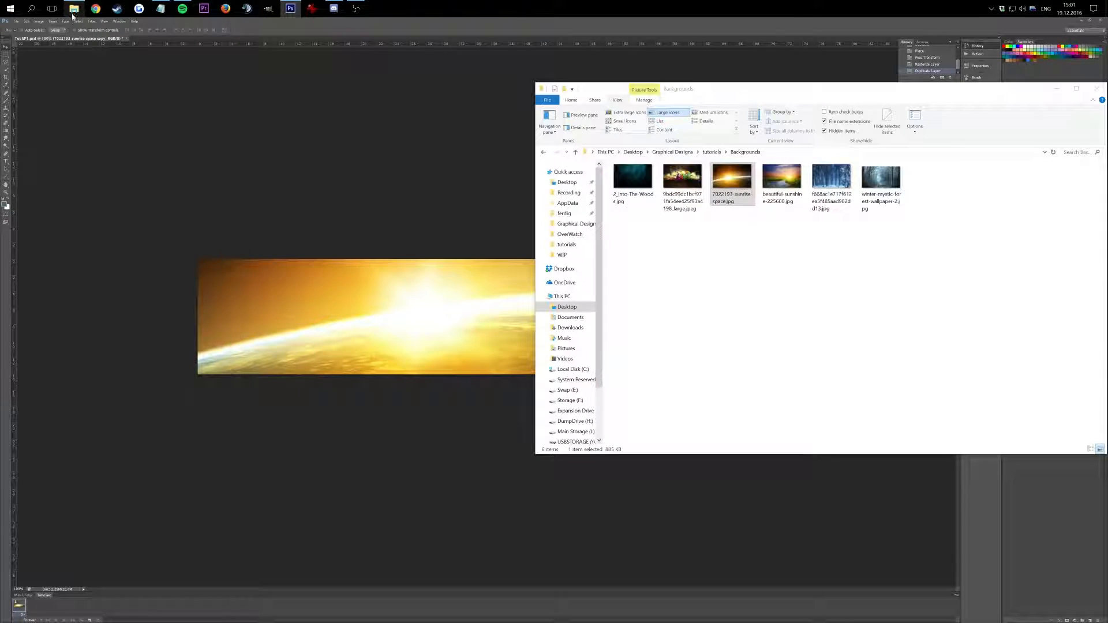
{"action": "key", "text": "alt+Left"}
{"action": "double_click", "coordinate": [684, 186]}
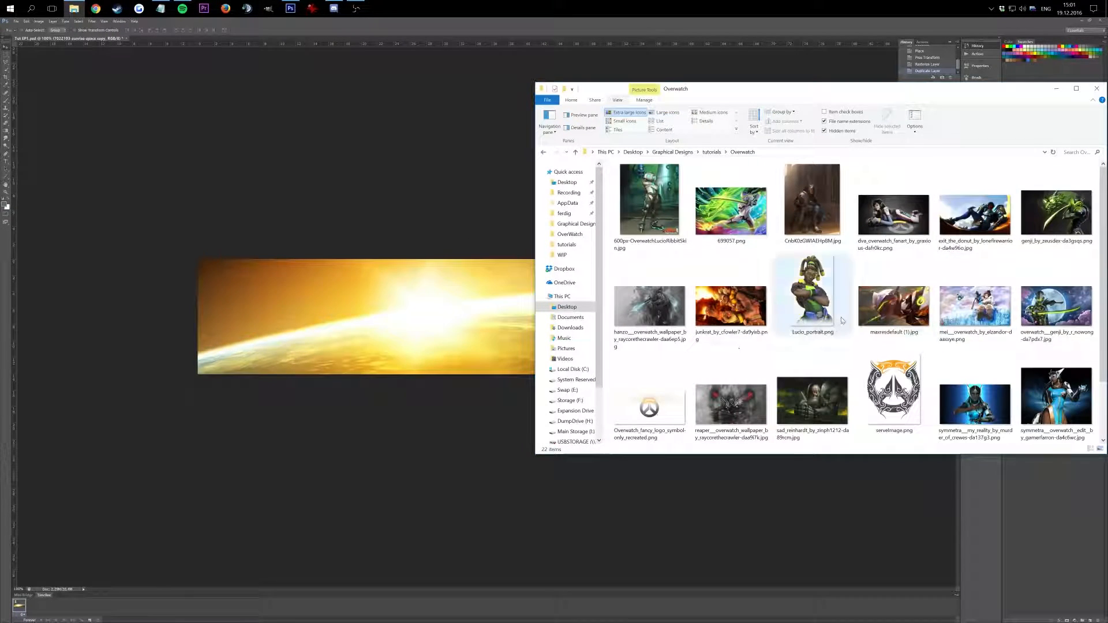
{"action": "left_click", "coordinate": [735, 309]}
{"action": "scroll", "coordinate": [924, 346], "scroll_direction": "down", "scroll_amount": 2}
{"action": "scroll", "coordinate": [958, 395], "scroll_direction": "up", "scroll_amount": 2}
{"action": "left_click", "coordinate": [976, 315], "text": "ctrl"}
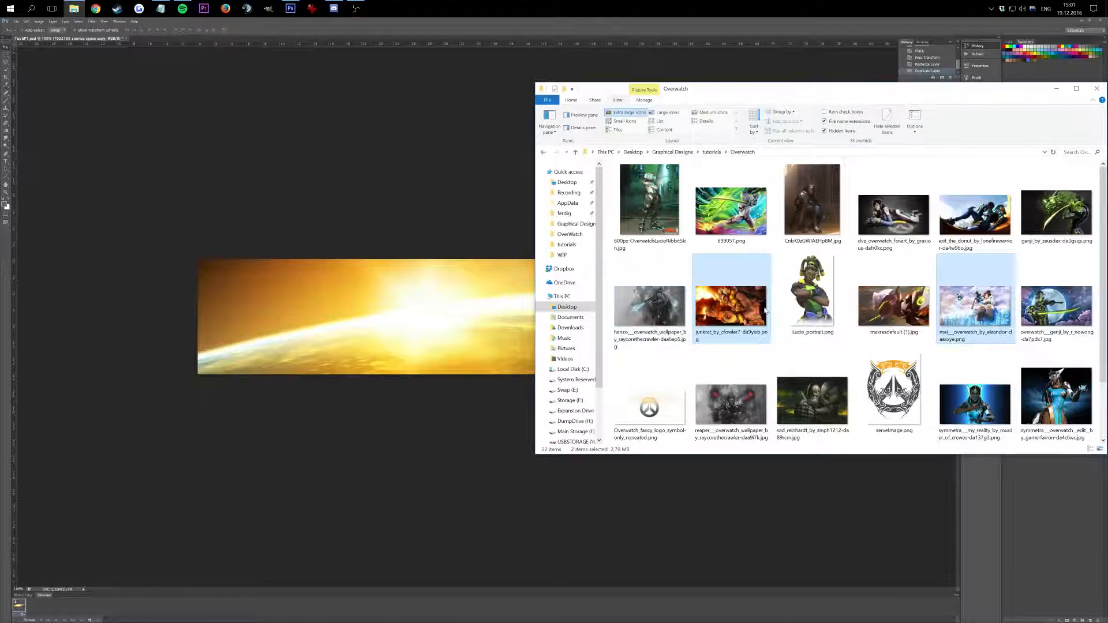
{"action": "left_click_drag", "start_coordinate": [754, 307], "coordinate": [426, 310]}
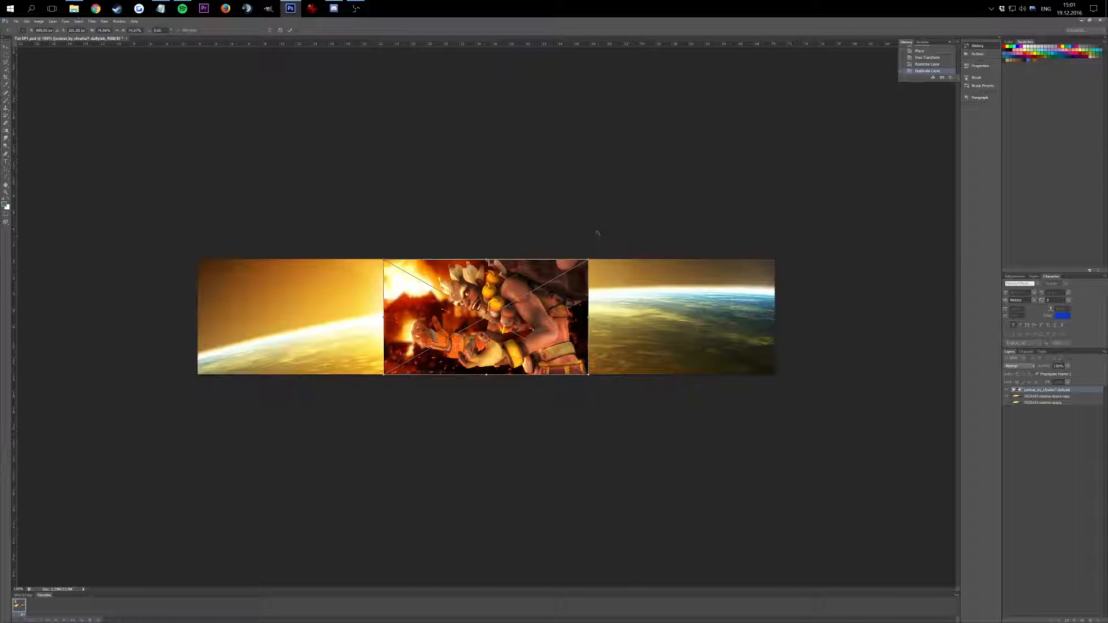
Flip the Junkrat image horizontally, enlarge it slightly over the banner's left end, and commit the placement
{"action": "left_click_drag", "start_coordinate": [591, 245], "coordinate": [607, 290]}
{"action": "mouse_move", "coordinate": [589, 260]}
{"action": "left_mouse_down"}
{"action": "mouse_move", "coordinate": [787, 151]}
{"action": "mouse_move", "coordinate": [593, 257]}
{"action": "mouse_move", "coordinate": [664, 206]}
{"action": "mouse_move", "coordinate": [707, 269]}
{"action": "mouse_move", "coordinate": [533, 285]}
{"action": "mouse_move", "coordinate": [546, 234]}
{"action": "mouse_move", "coordinate": [607, 248]}
{"action": "mouse_move", "coordinate": [606, 279]}
{"action": "mouse_move", "coordinate": [740, 171]}
{"action": "mouse_move", "coordinate": [618, 230]}
{"action": "mouse_move", "coordinate": [717, 204]}
{"action": "mouse_move", "coordinate": [585, 252]}
{"action": "left_mouse_up"}
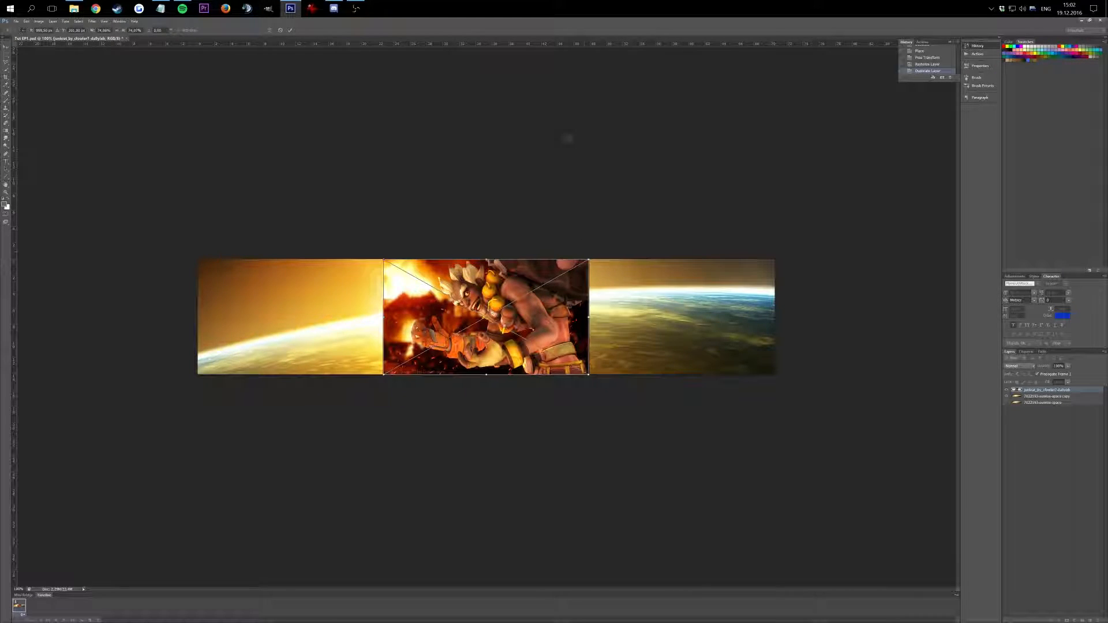
{"action": "right_click", "coordinate": [543, 331]}
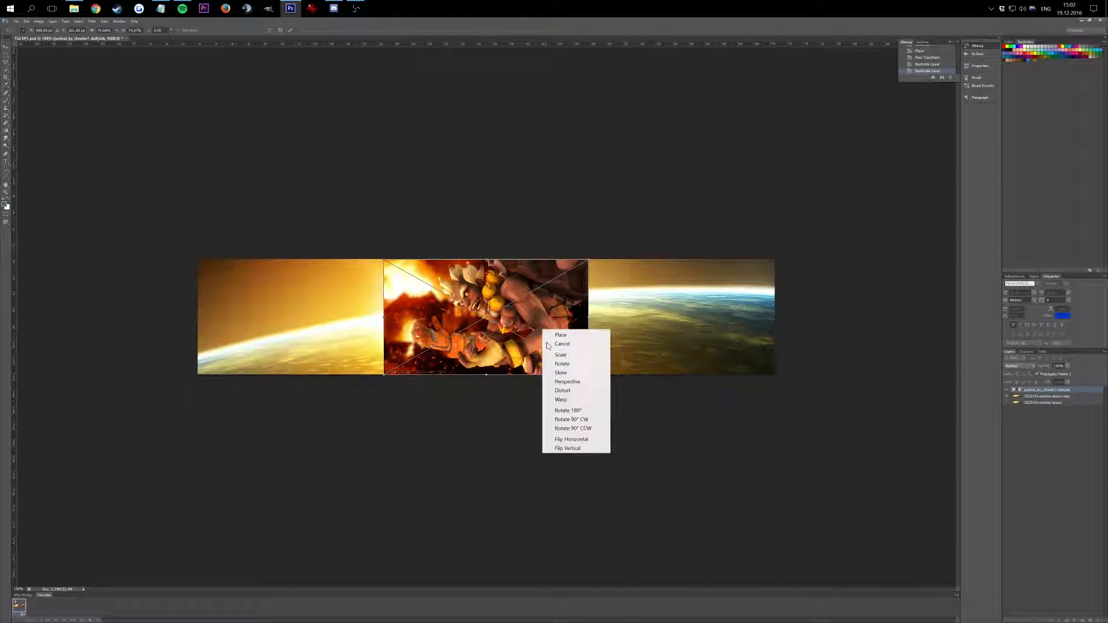
{"action": "left_click", "coordinate": [585, 440]}
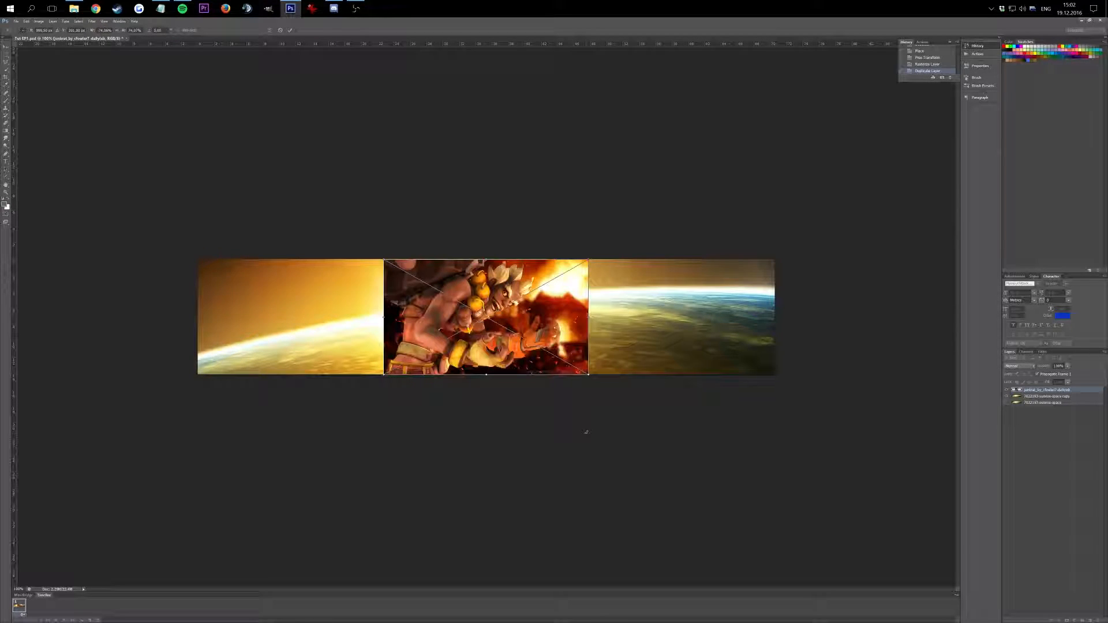
{"action": "left_click_drag", "start_coordinate": [509, 275], "coordinate": [310, 275]}
{"action": "left_click_drag", "start_coordinate": [391, 259], "coordinate": [400, 252]}
{"action": "left_click", "coordinate": [291, 31]}
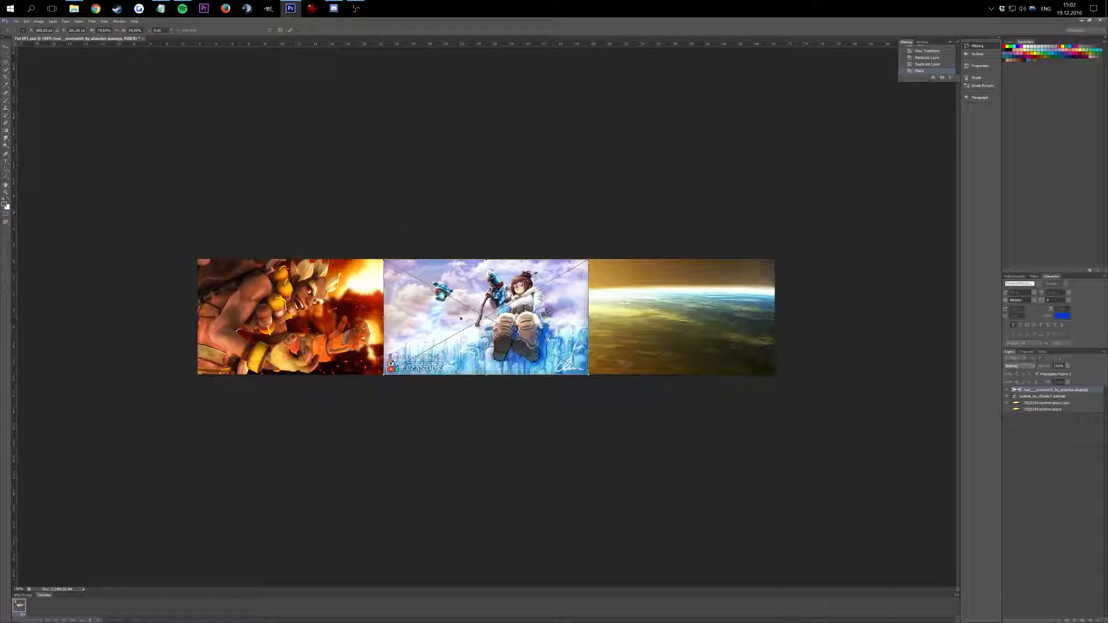
Enlarge the Mei image over the banner's right end with Mei near the edge, and commit the placement
{"action": "left_click_drag", "start_coordinate": [428, 315], "coordinate": [585, 320]}
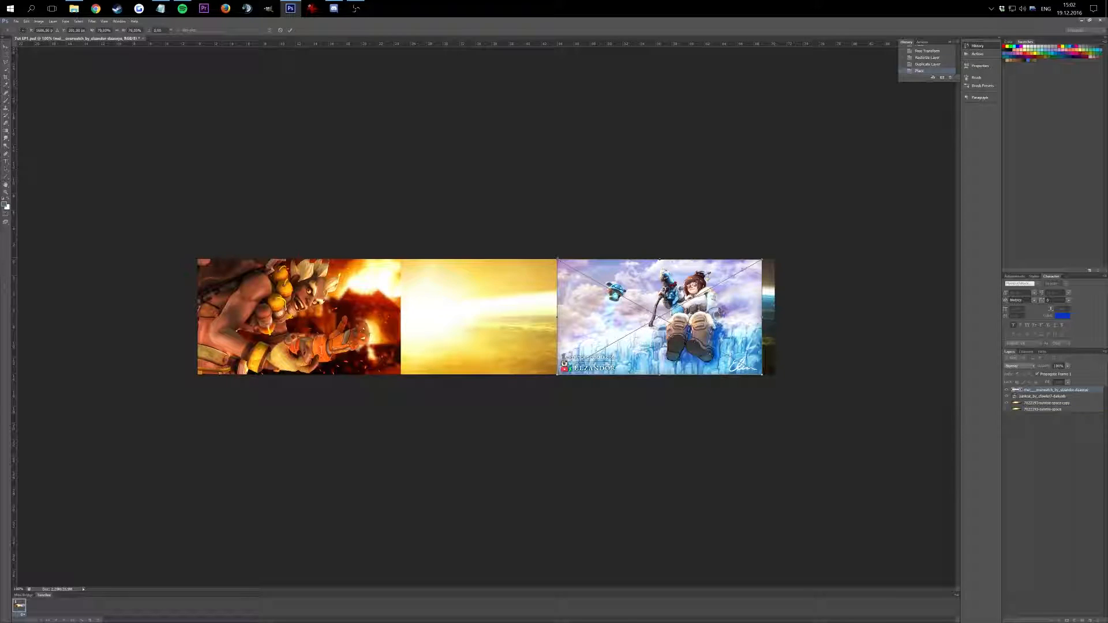
{"action": "left_click_drag", "start_coordinate": [555, 258], "coordinate": [532, 230]}
{"action": "left_click_drag", "start_coordinate": [637, 274], "coordinate": [671, 283]}
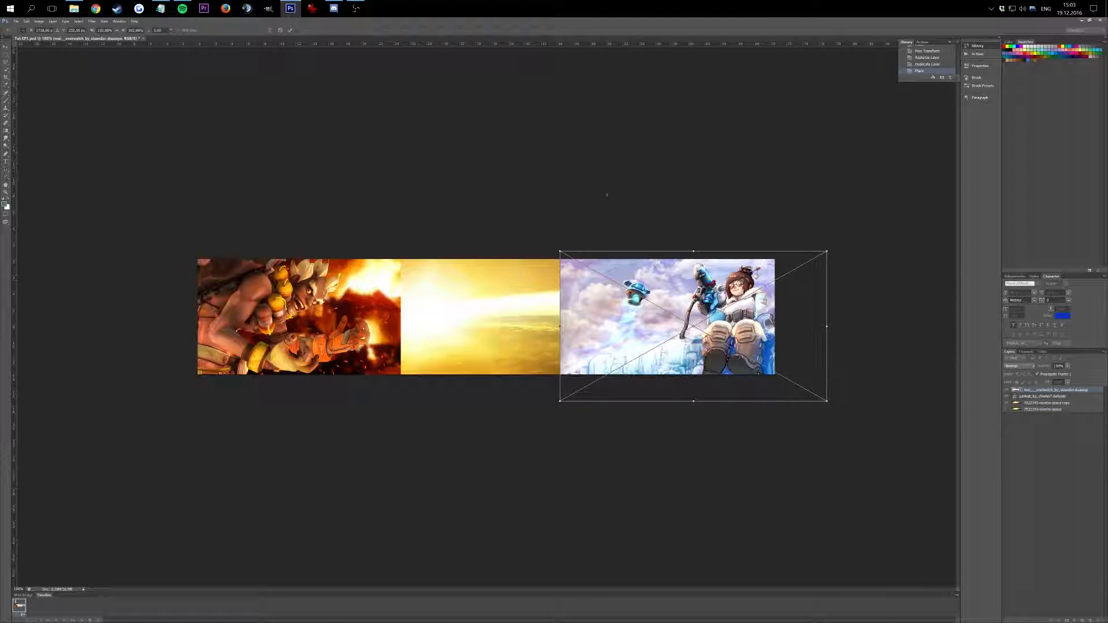
{"action": "left_click", "coordinate": [291, 31]}
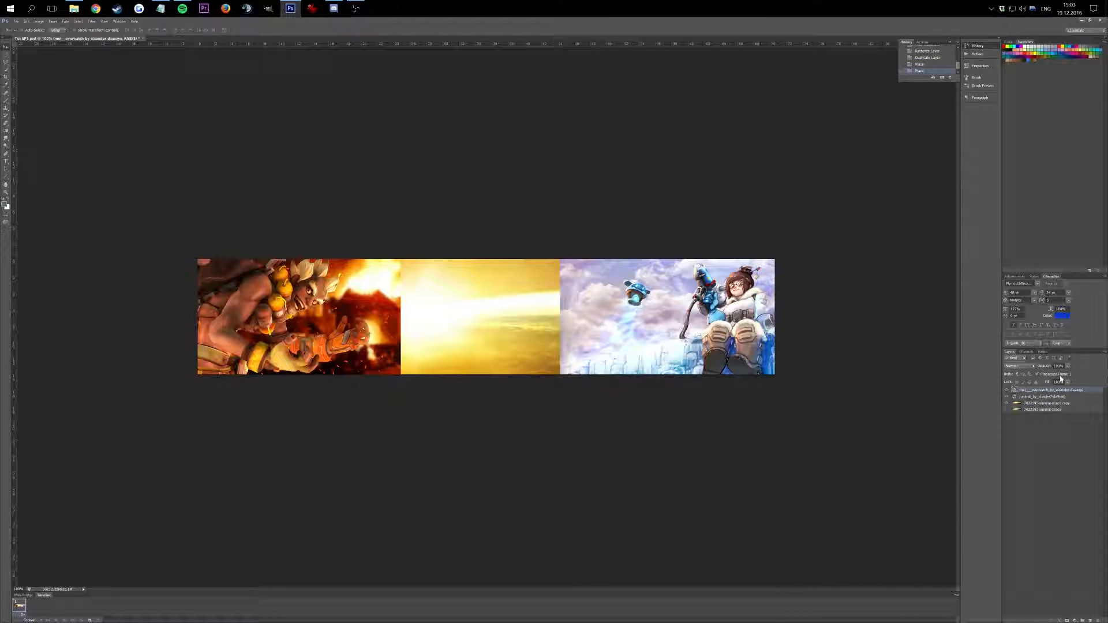
Rasterize the Mei and Junkrat layers together and deselect them
{"action": "left_click", "coordinate": [1037, 398], "text": "shift"}
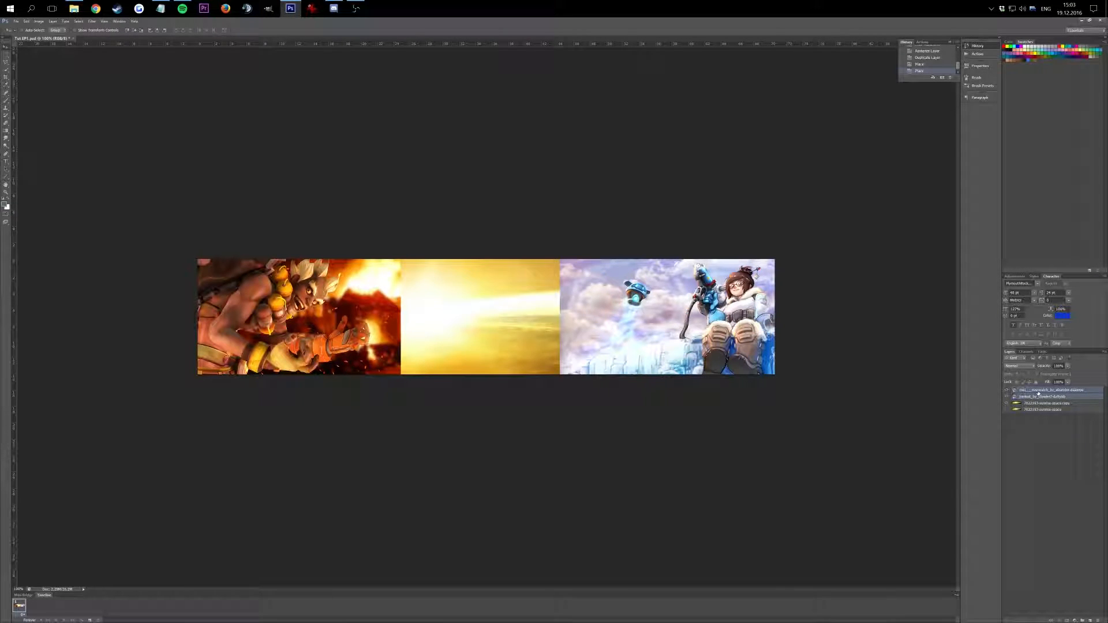
{"action": "right_click", "coordinate": [1039, 397]}
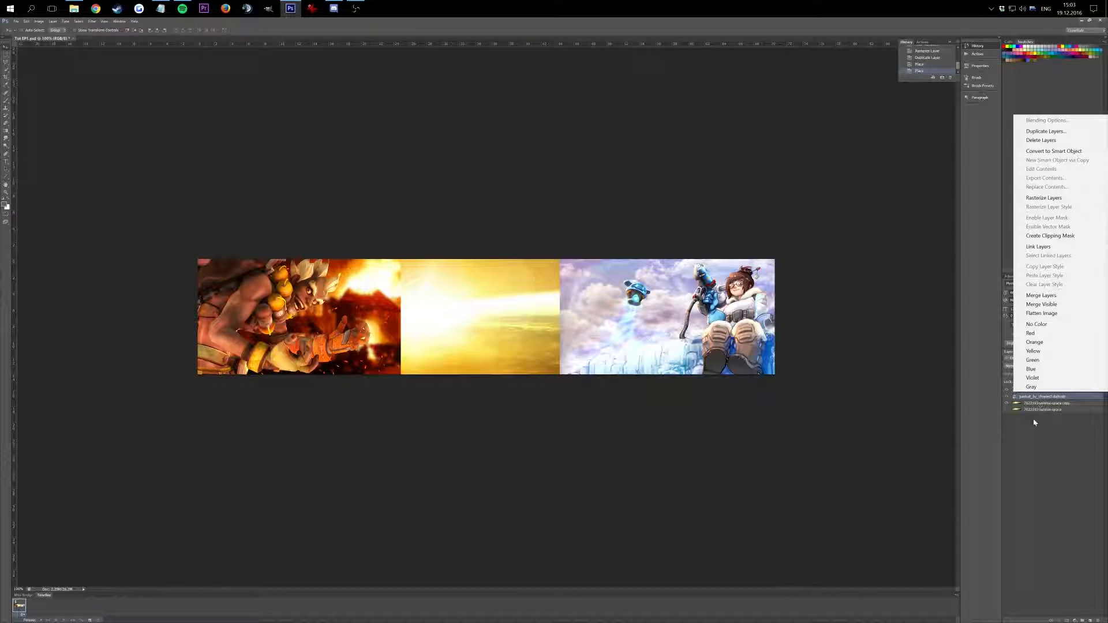
{"action": "left_click", "coordinate": [1056, 198]}
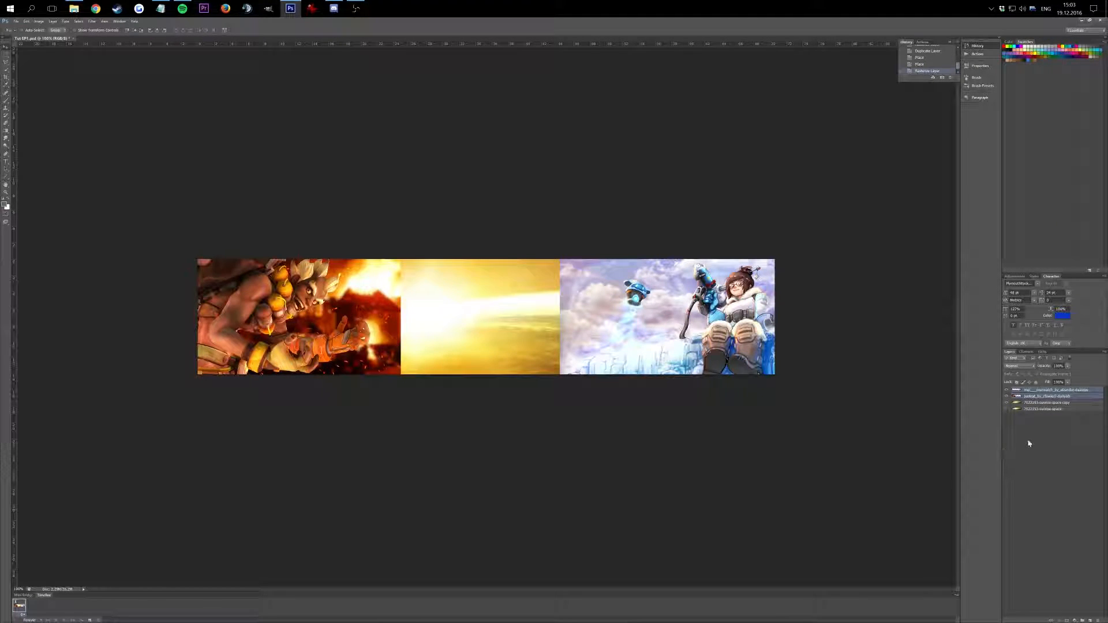
{"action": "left_click", "coordinate": [1051, 427]}
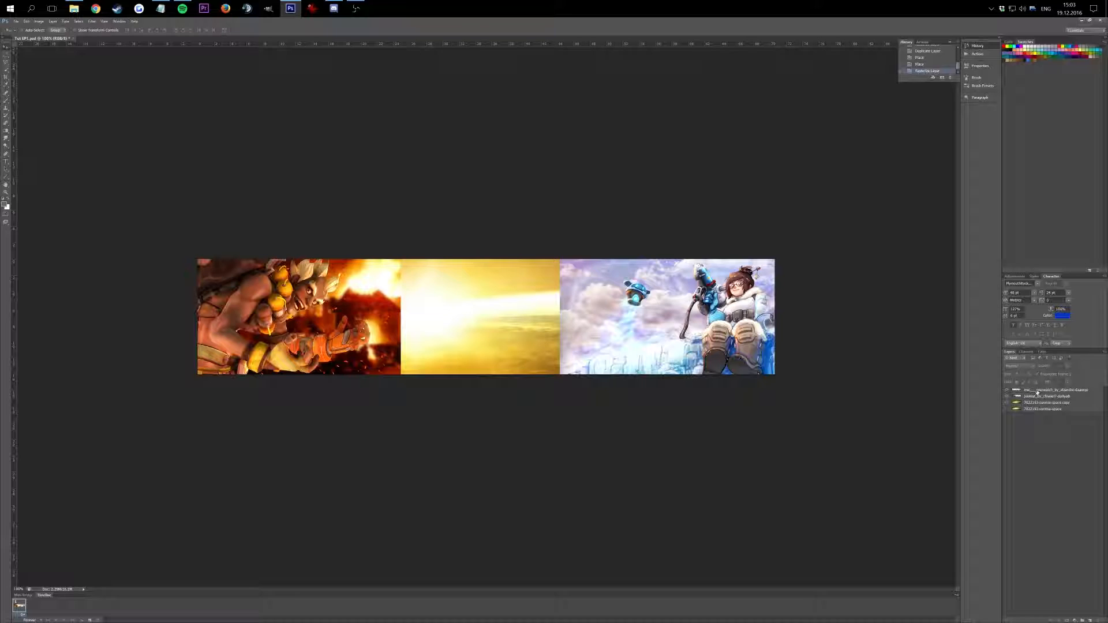
Duplicate the Mei layer and the Junkrat layer, keeping the default copy names
{"action": "left_click", "coordinate": [1045, 391]}
{"action": "right_click", "coordinate": [1045, 391]}
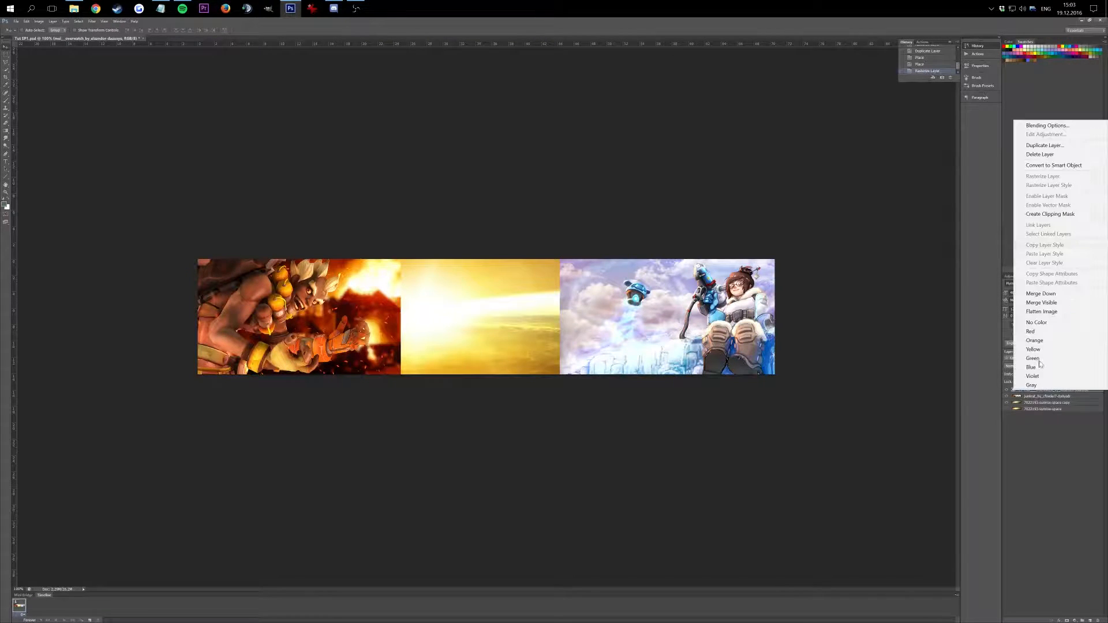
{"action": "left_click", "coordinate": [1044, 146]}
{"action": "key", "text": "Return"}
{"action": "right_click", "coordinate": [1040, 404]}
{"action": "left_click", "coordinate": [1044, 151]}
{"action": "key", "text": "Return"}
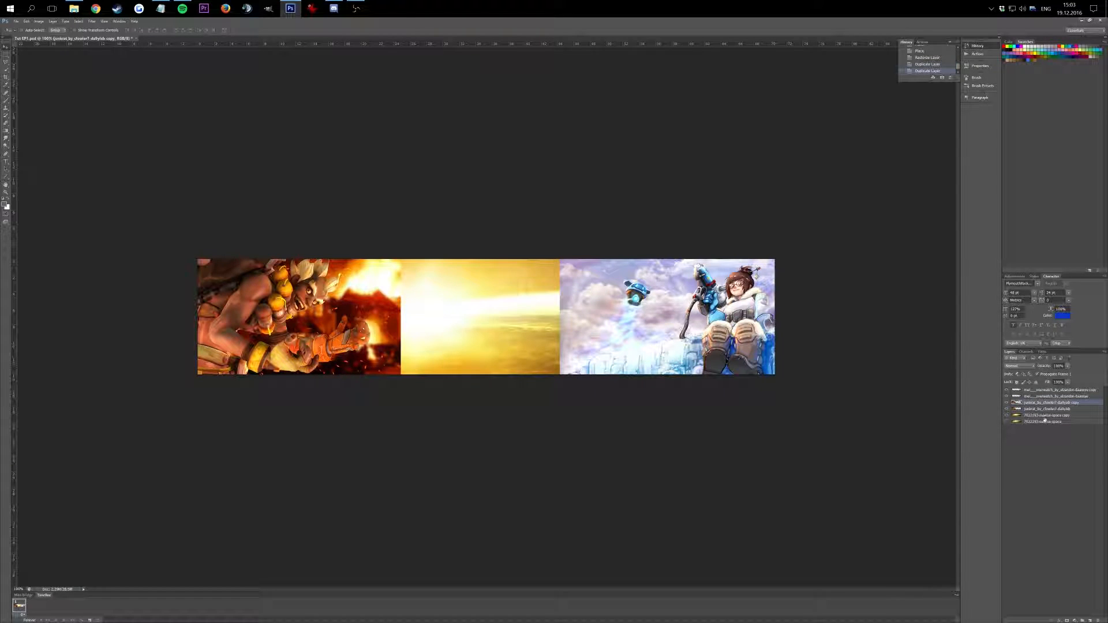
Move the original Mei and Junkrat layers beneath both sunrise layers, leaving their copies on top
{"action": "left_click", "coordinate": [1033, 396]}
{"action": "left_click", "coordinate": [1037, 409], "text": "ctrl"}
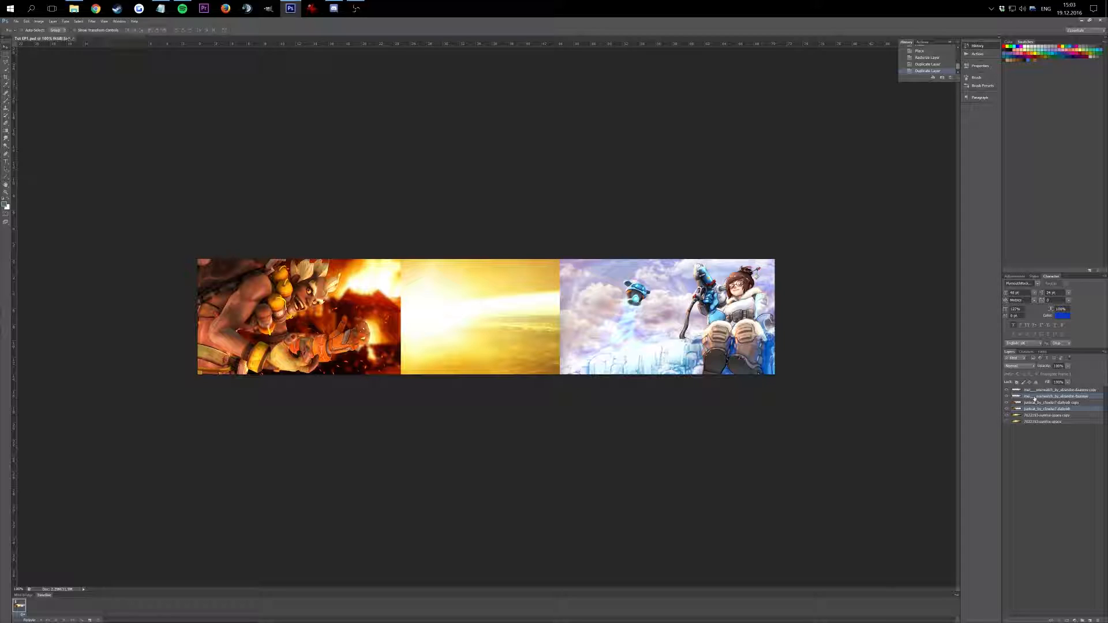
{"action": "left_click_drag", "start_coordinate": [1035, 398], "coordinate": [1017, 420]}
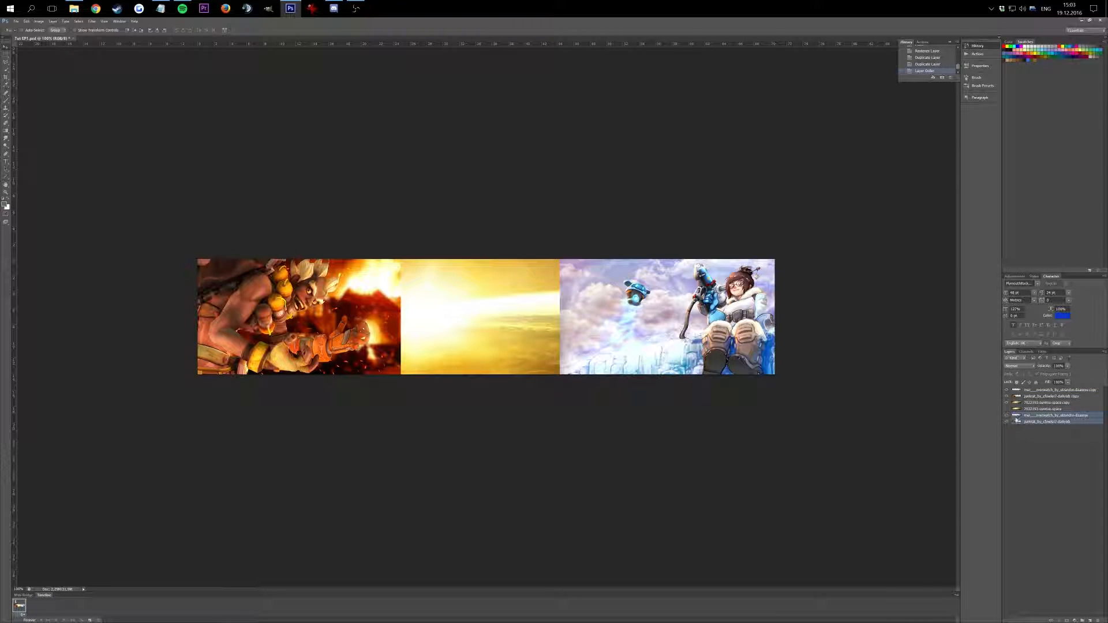
Hide the original Junkrat layer and add a layer mask to the Junkrat copy
{"action": "left_click", "coordinate": [1007, 421]}
{"action": "left_click", "coordinate": [1042, 397]}
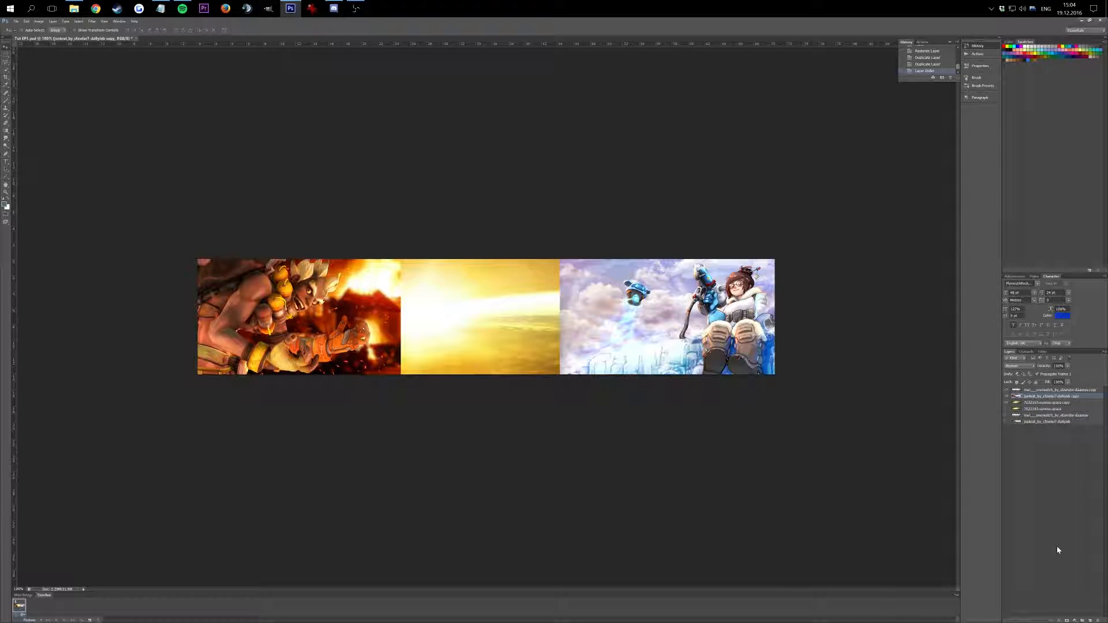
{"action": "left_click", "coordinate": [1068, 621]}
Try fading the Junkrat copy into the sunrise with Foreground to Background gradients on its layer mask
{"action": "left_click", "coordinate": [6, 131]}
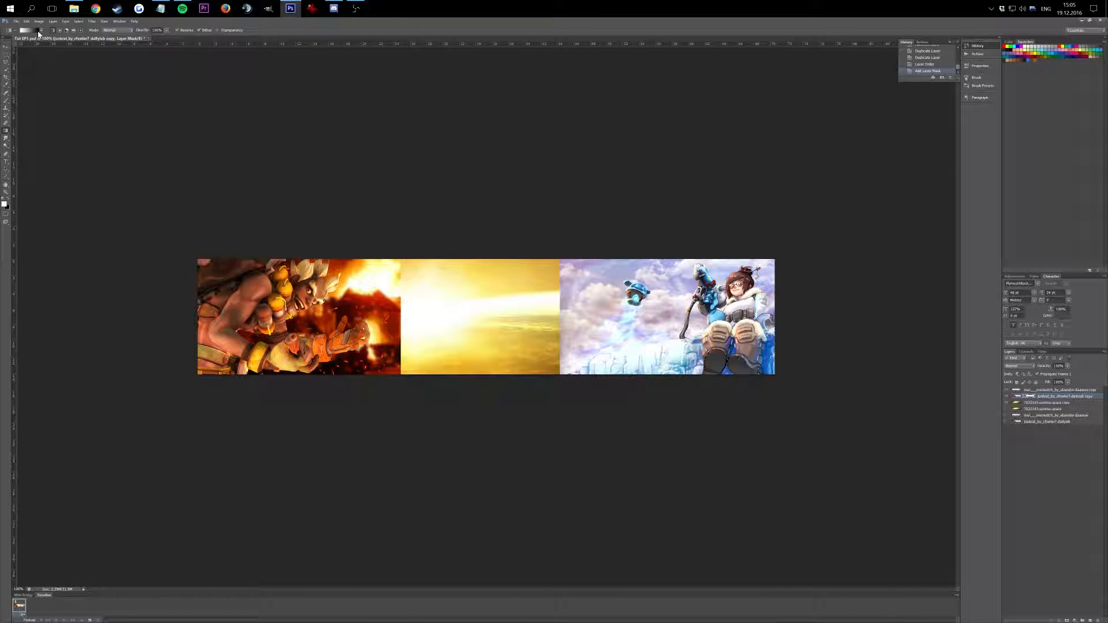
{"action": "left_click", "coordinate": [28, 30]}
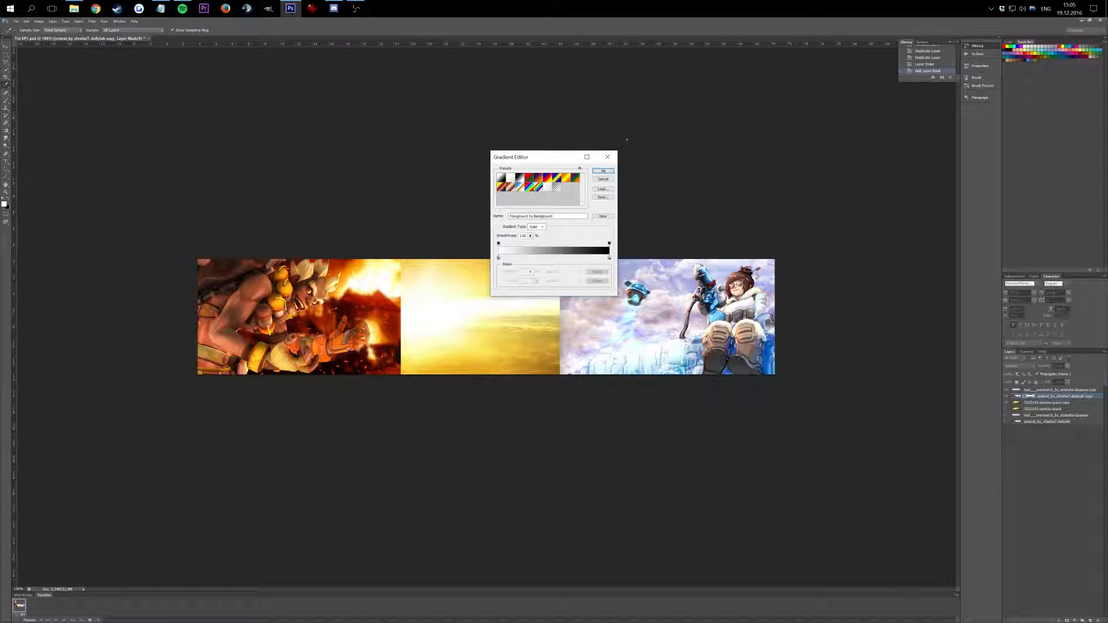
{"action": "key", "text": "Return"}
{"action": "left_click_drag", "start_coordinate": [323, 315], "coordinate": [306, 376]}
{"action": "left_click_drag", "start_coordinate": [289, 316], "coordinate": [324, 245]}
{"action": "left_click_drag", "start_coordinate": [324, 316], "coordinate": [339, 374]}
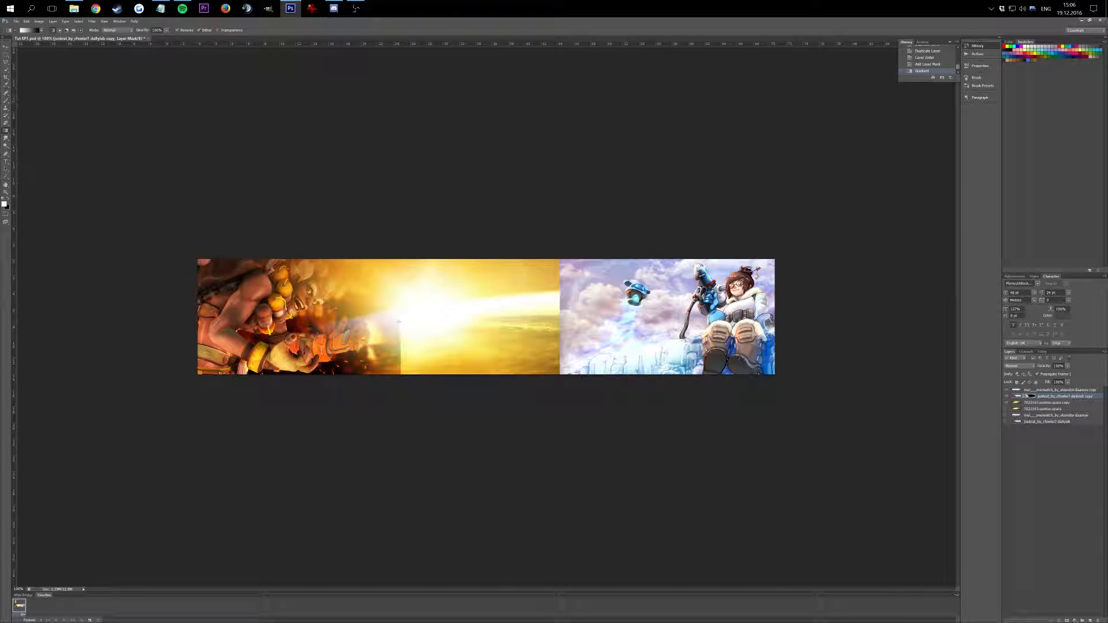
{"action": "left_click_drag", "start_coordinate": [399, 320], "coordinate": [306, 320]}
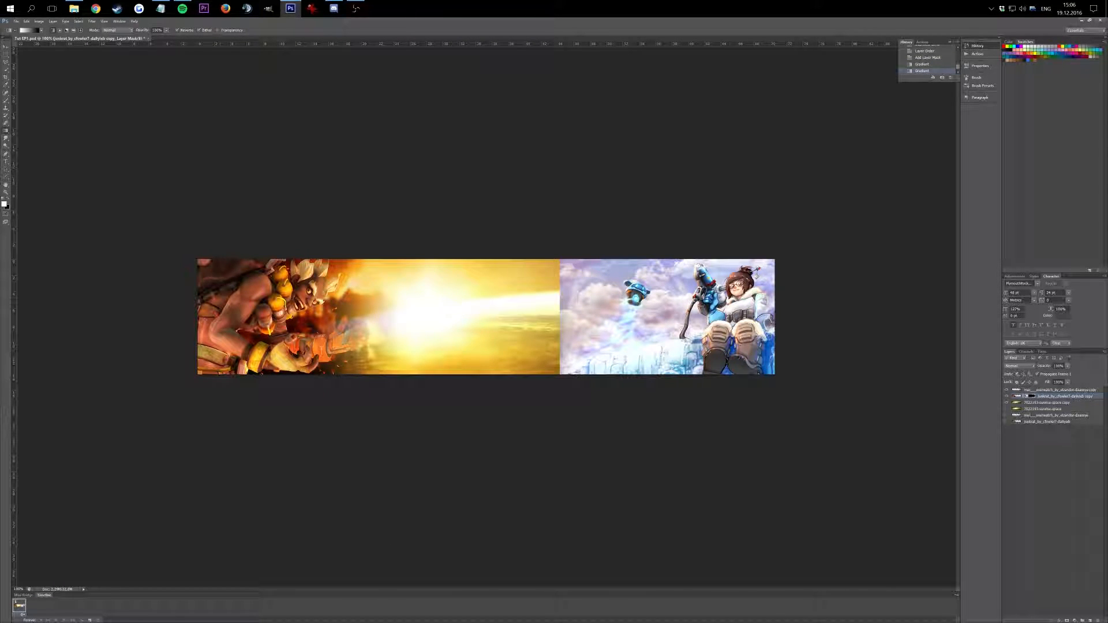
{"action": "left_click_drag", "start_coordinate": [266, 325], "coordinate": [266, 325]}
{"action": "key", "text": "ctrl+z"}
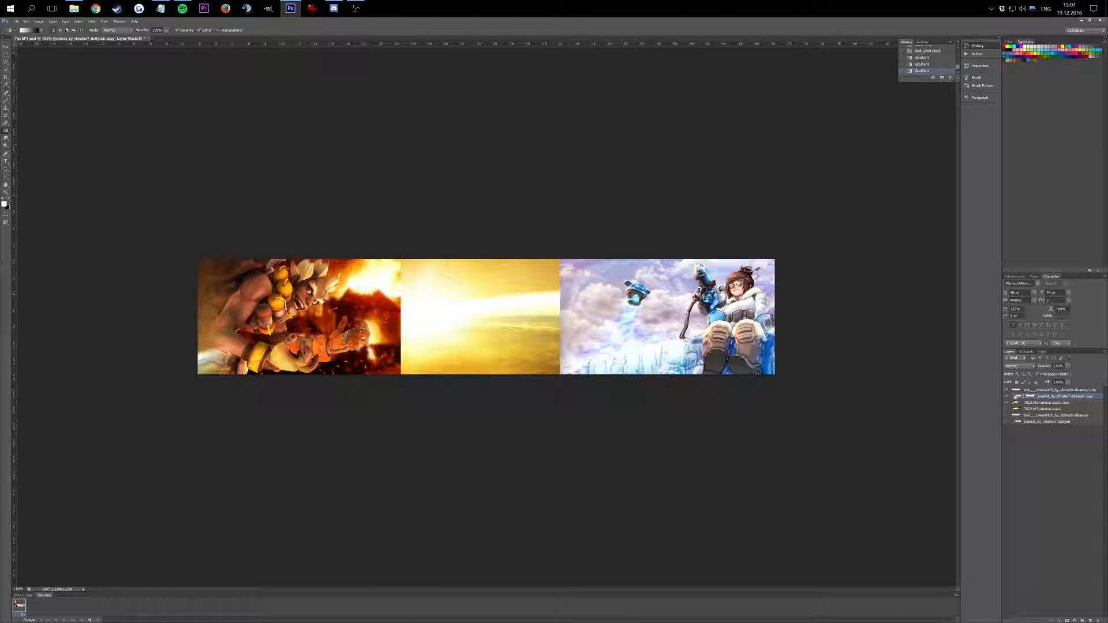
Select the fiery background beside Junkrat on the copy's image with Quick Selection, keeping his hair, face and arms outside the selection
{"action": "left_click", "coordinate": [1017, 397]}
{"action": "left_click", "coordinate": [5, 69]}
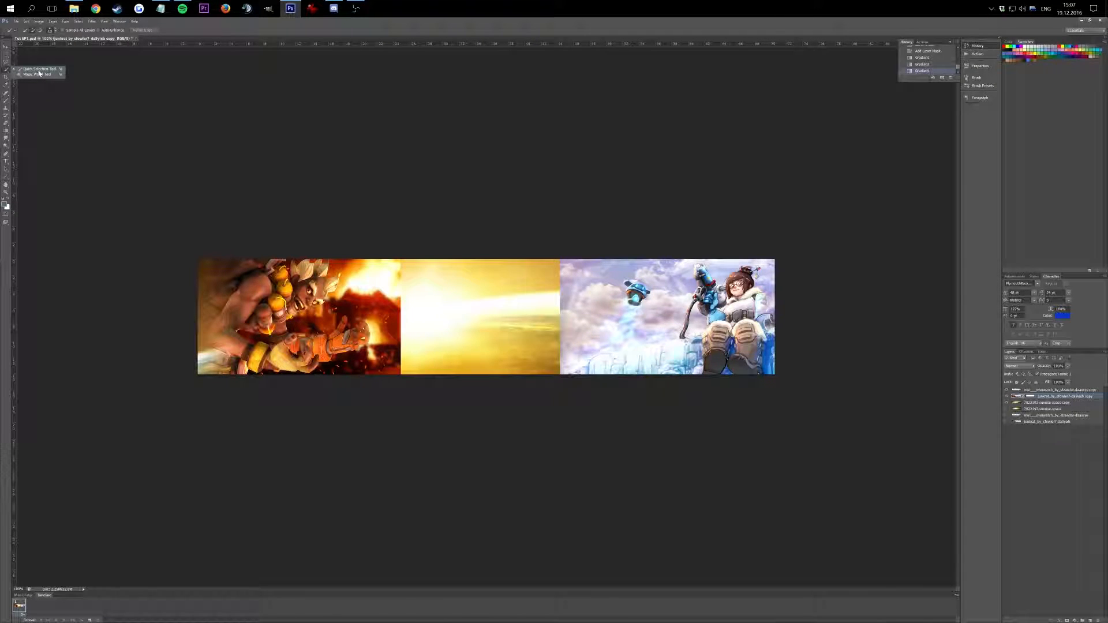
{"action": "left_click", "coordinate": [38, 70]}
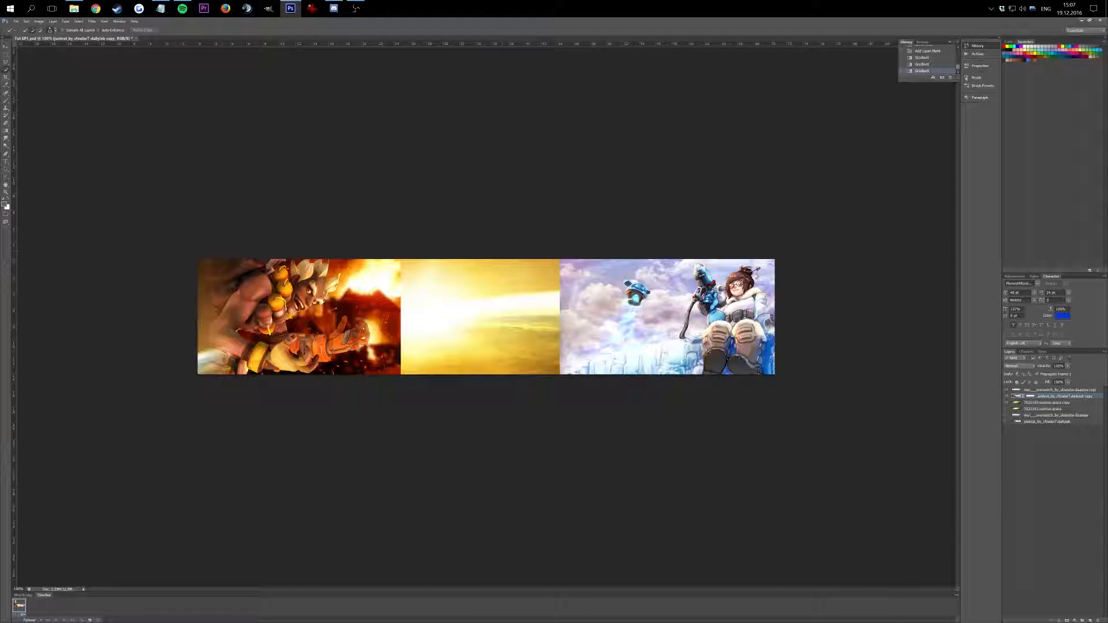
{"action": "mouse_move", "coordinate": [332, 261]}
{"action": "left_mouse_down"}
{"action": "mouse_move", "coordinate": [372, 274]}
{"action": "mouse_move", "coordinate": [355, 316]}
{"action": "mouse_move", "coordinate": [323, 332]}
{"action": "mouse_move", "coordinate": [372, 357]}
{"action": "mouse_move", "coordinate": [345, 364]}
{"action": "left_mouse_up"}
{"action": "scroll", "coordinate": [282, 370], "scroll_direction": "up", "scroll_amount": 2}
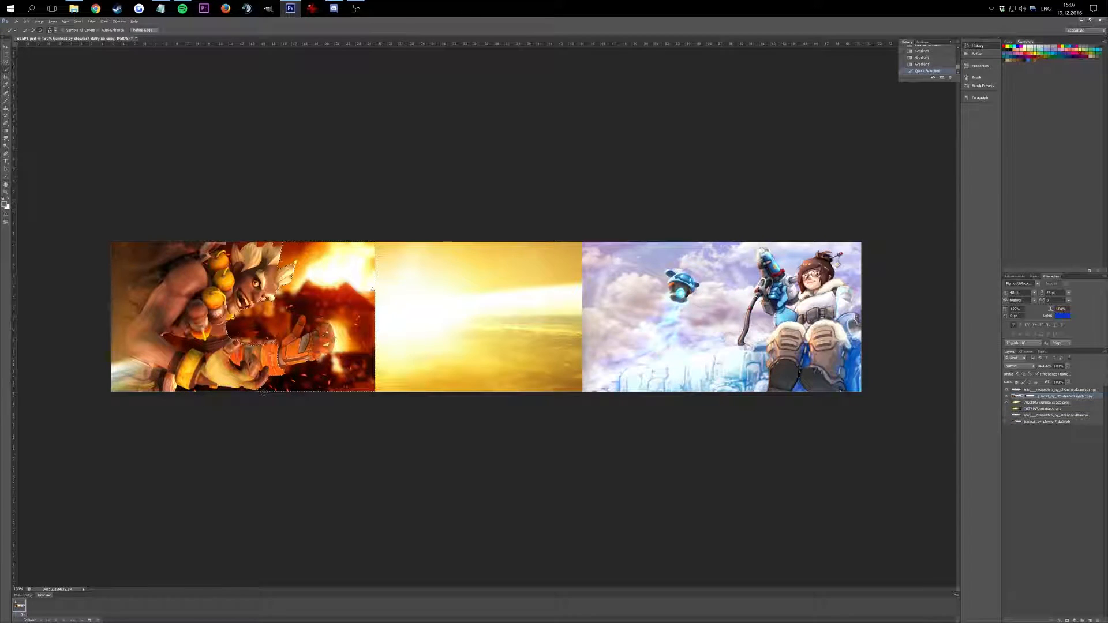
{"action": "scroll", "coordinate": [69, 255], "scroll_direction": "up", "scroll_amount": 1}
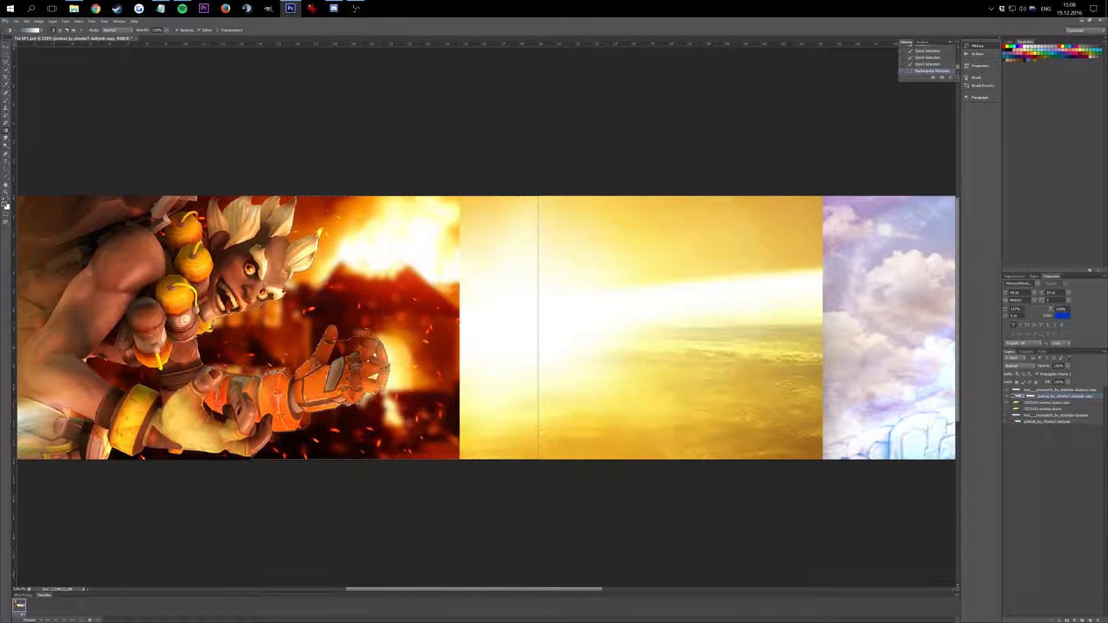
Fade the selected fiery background into the sunrise with horizontal gradients on the Junkrat copy's layer mask, not on its image
{"action": "left_click_drag", "start_coordinate": [459, 321], "coordinate": [267, 328]}
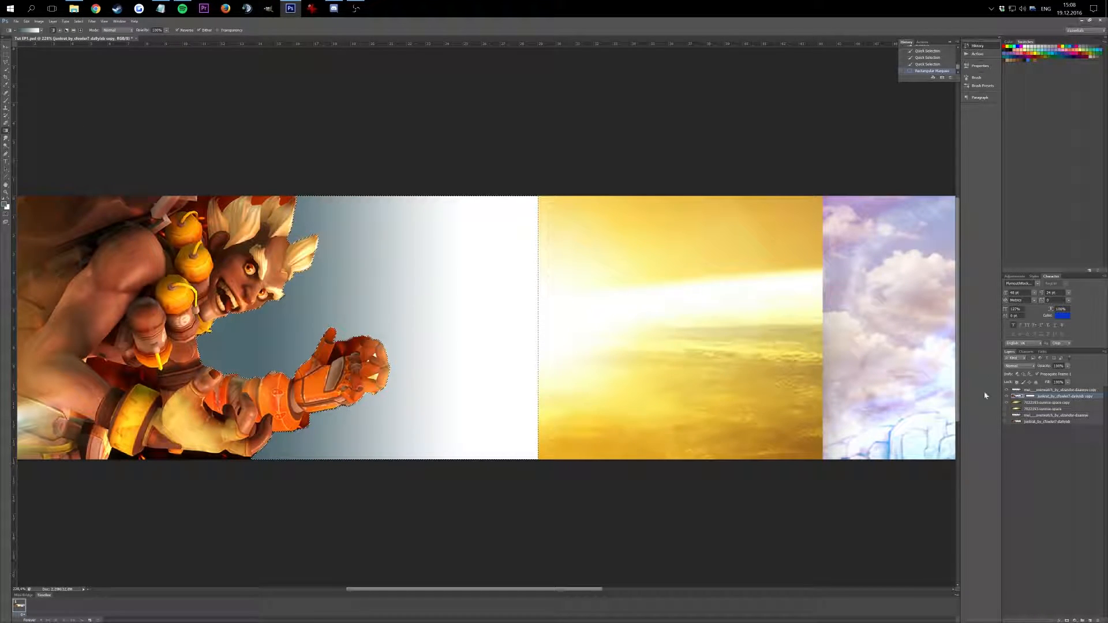
{"action": "key", "text": "ctrl+z"}
{"action": "left_click", "coordinate": [1030, 397]}
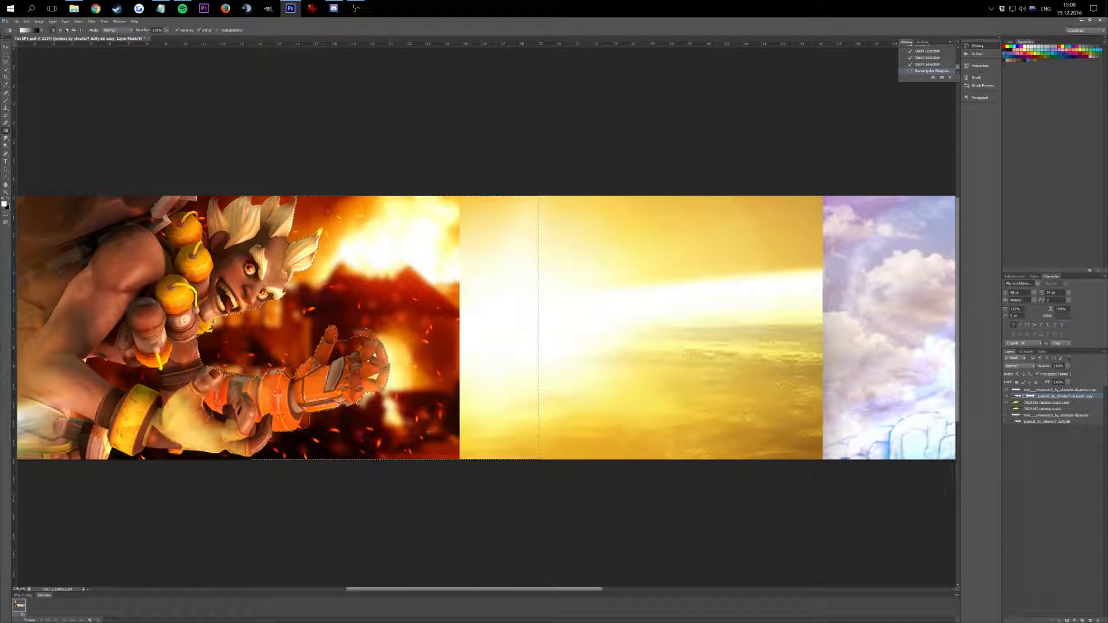
{"action": "left_click_drag", "start_coordinate": [458, 310], "coordinate": [416, 310]}
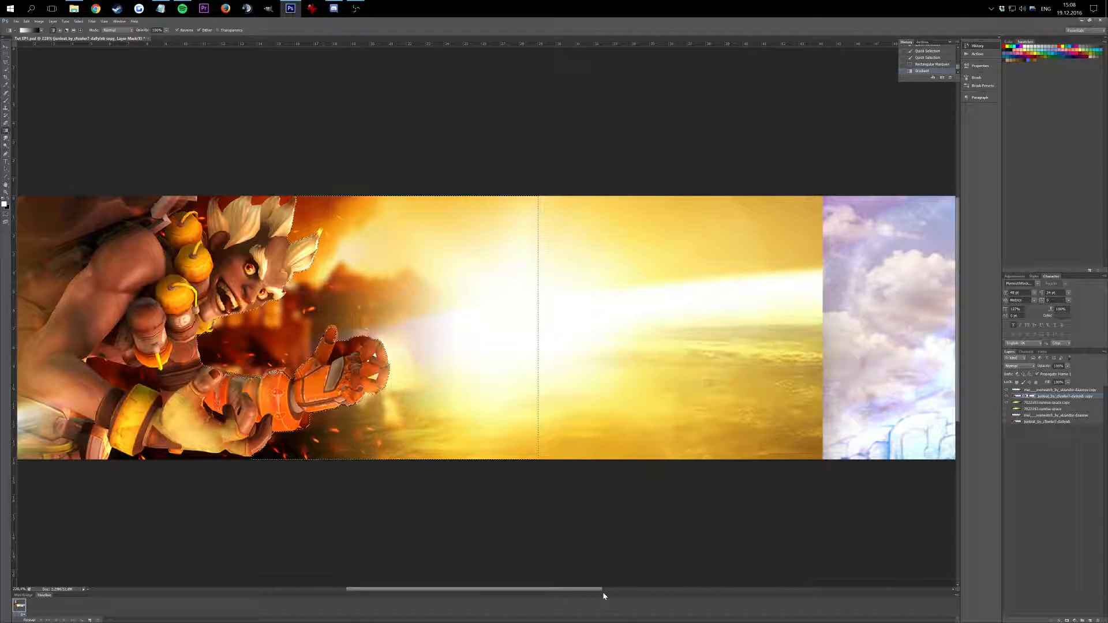
{"action": "left_click_drag", "start_coordinate": [317, 306], "coordinate": [223, 300]}
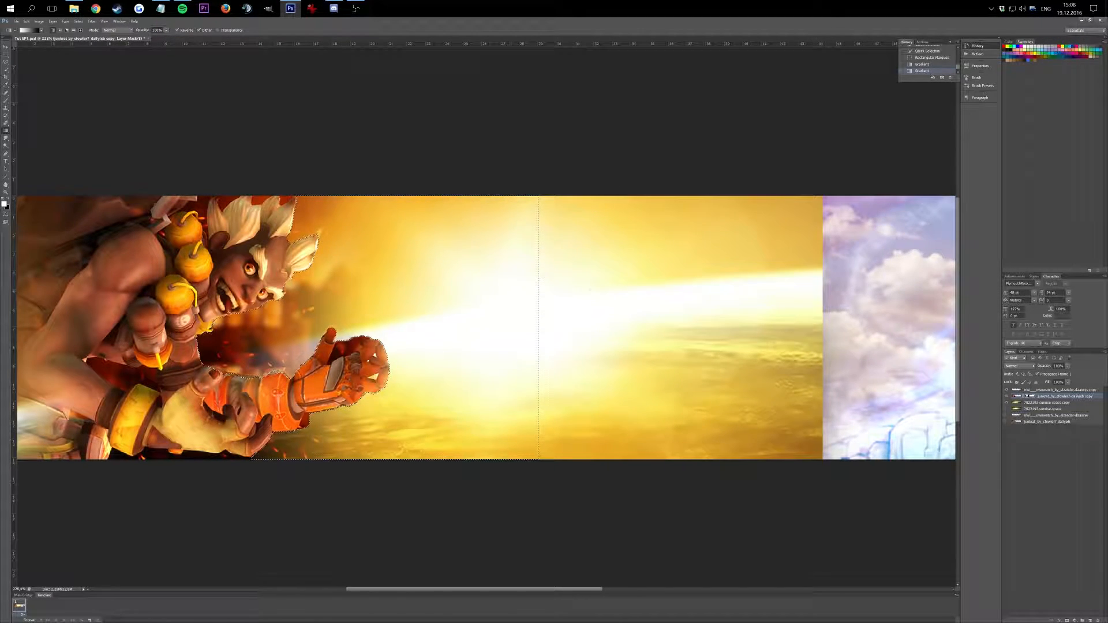
{"action": "left_click_drag", "start_coordinate": [530, 307], "coordinate": [323, 306]}
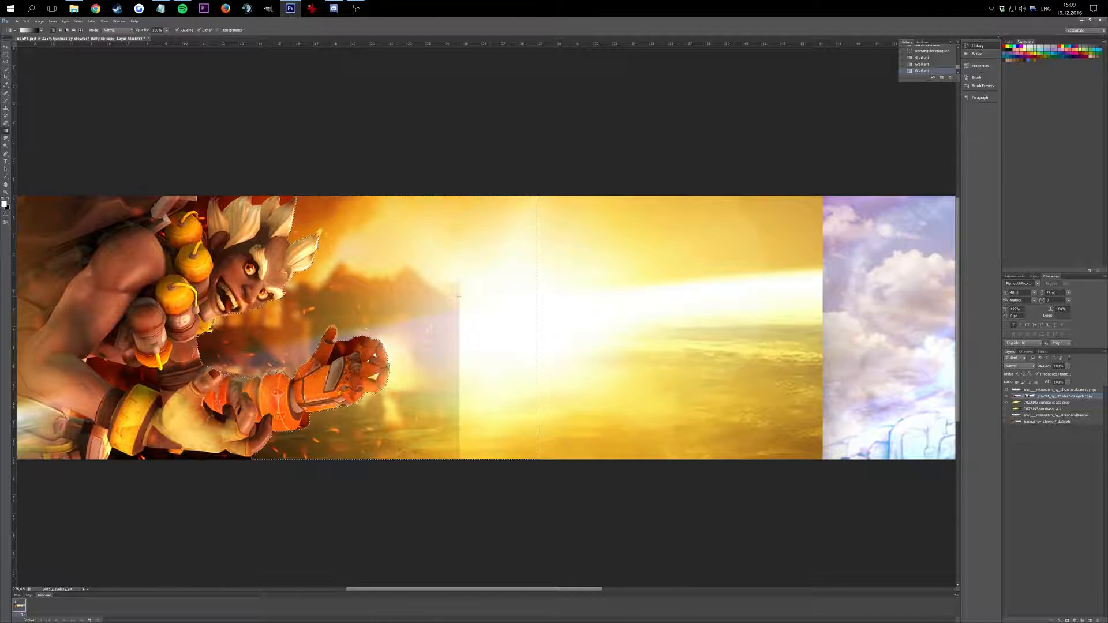
{"action": "left_click_drag", "start_coordinate": [459, 296], "coordinate": [144, 298]}
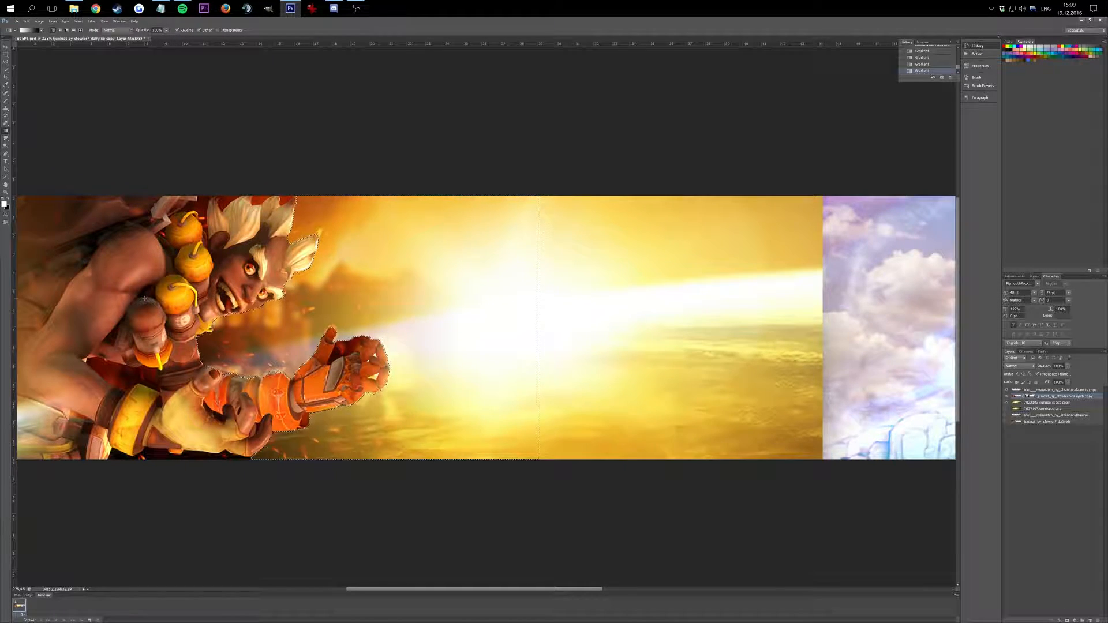
Deselect the background area around Junkrat
{"action": "scroll", "coordinate": [589, 224], "scroll_direction": "down", "scroll_amount": 3}
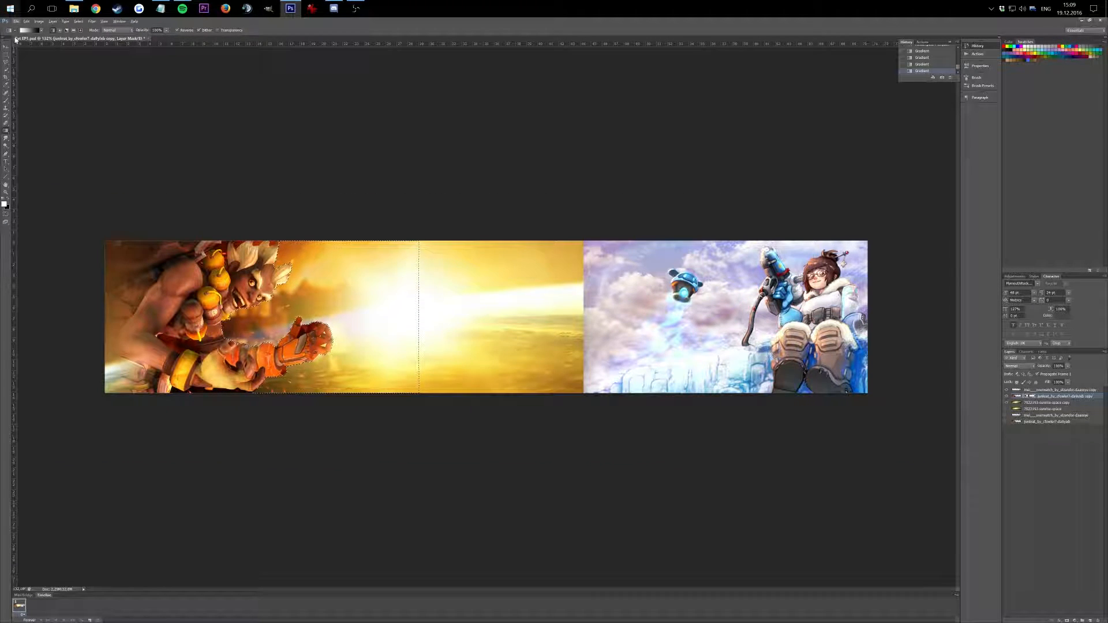
{"action": "key", "text": "m"}
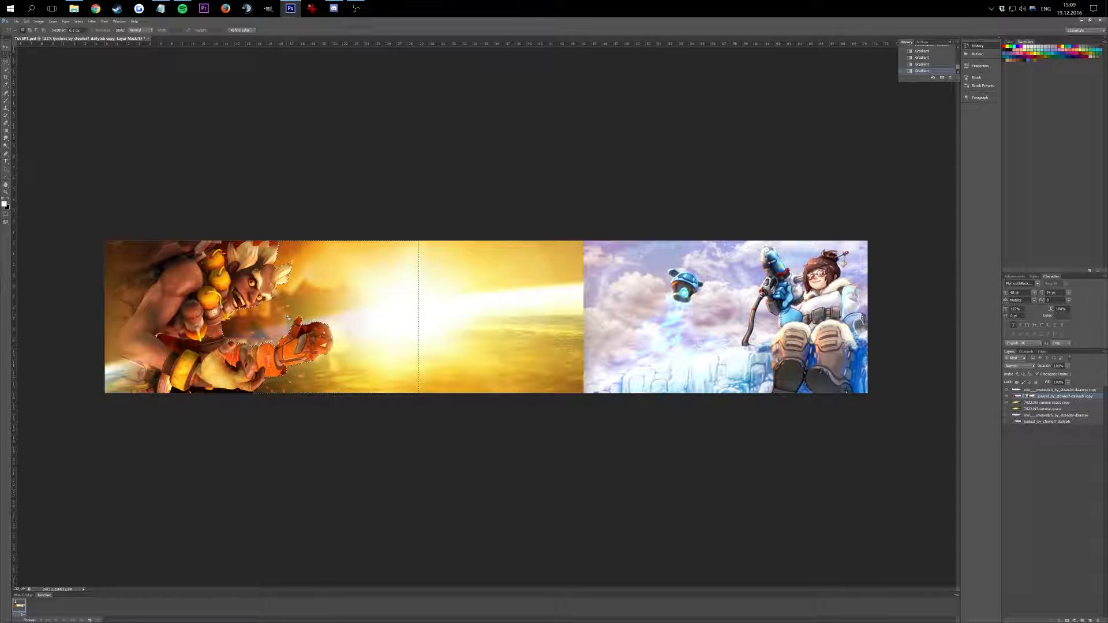
{"action": "right_click", "coordinate": [288, 317]}
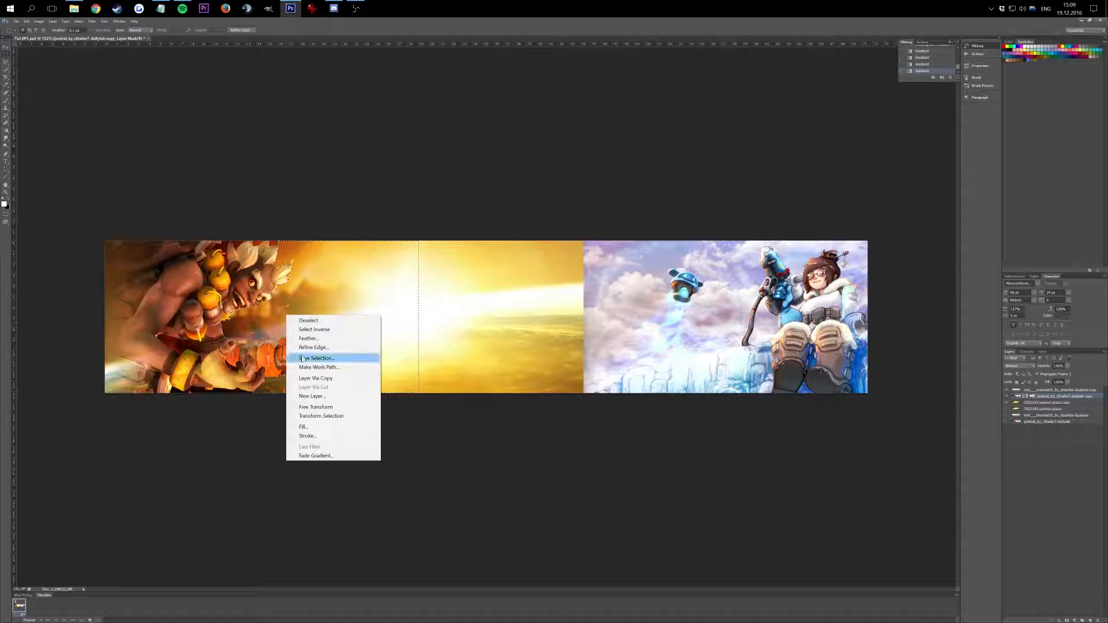
{"action": "left_click", "coordinate": [339, 321]}
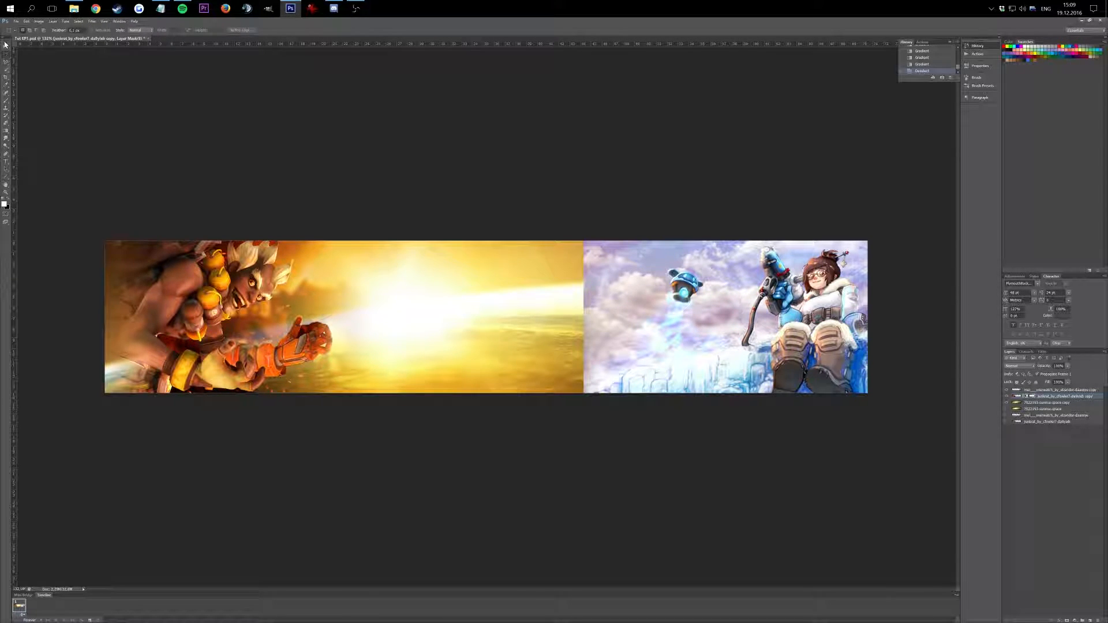
Reset the Eraser's brush presets, replacing the current brushes with the default set
{"action": "left_click", "coordinate": [7, 124]}
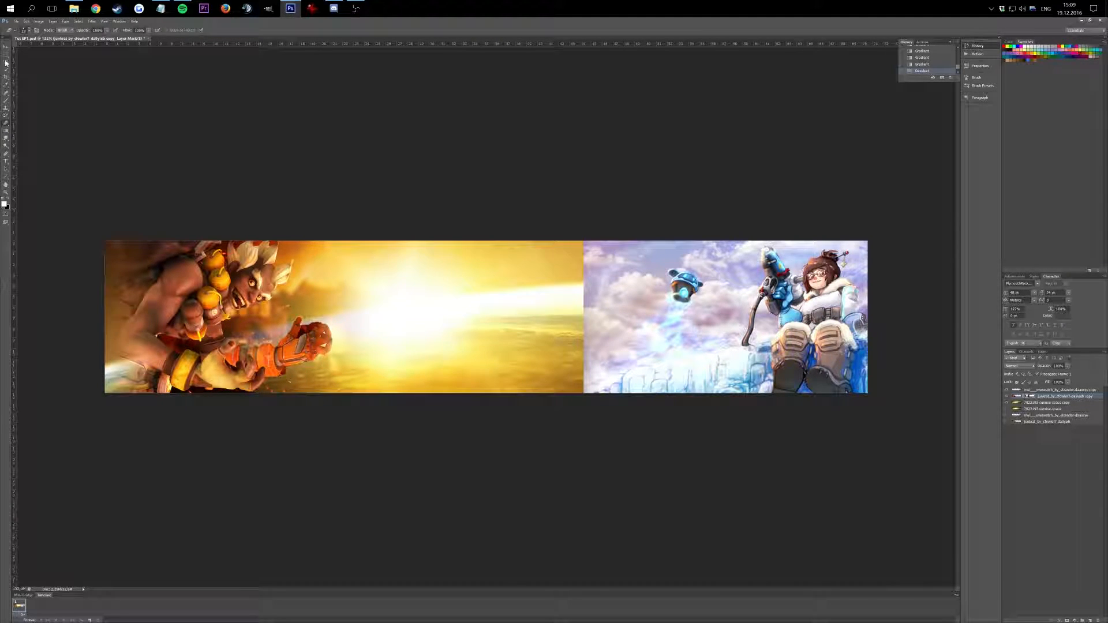
{"action": "left_click", "coordinate": [24, 30]}
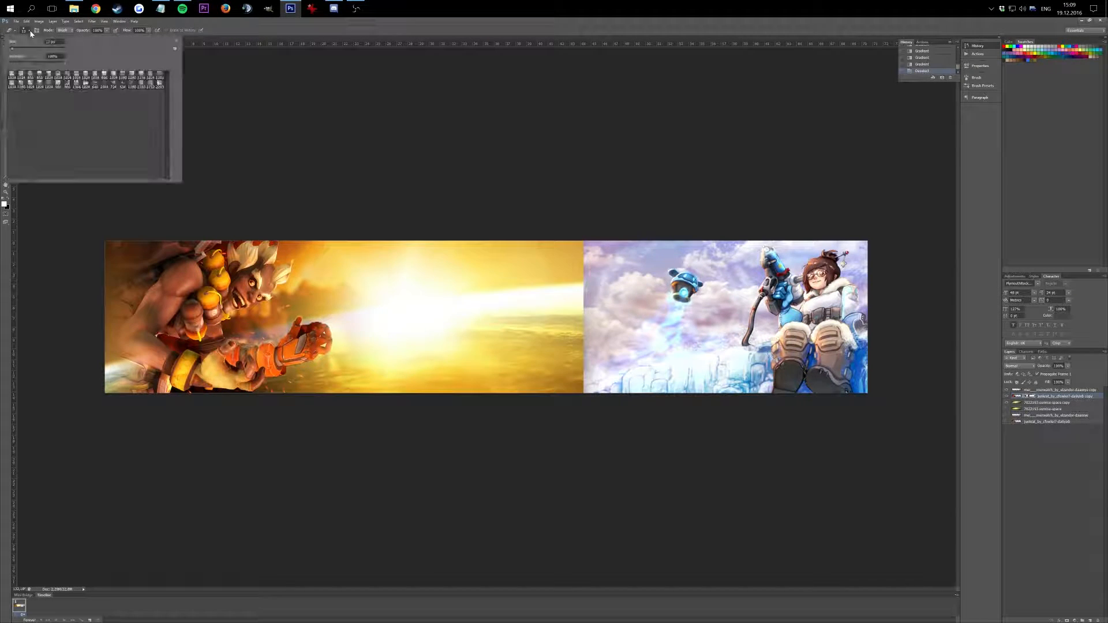
{"action": "left_click", "coordinate": [176, 40]}
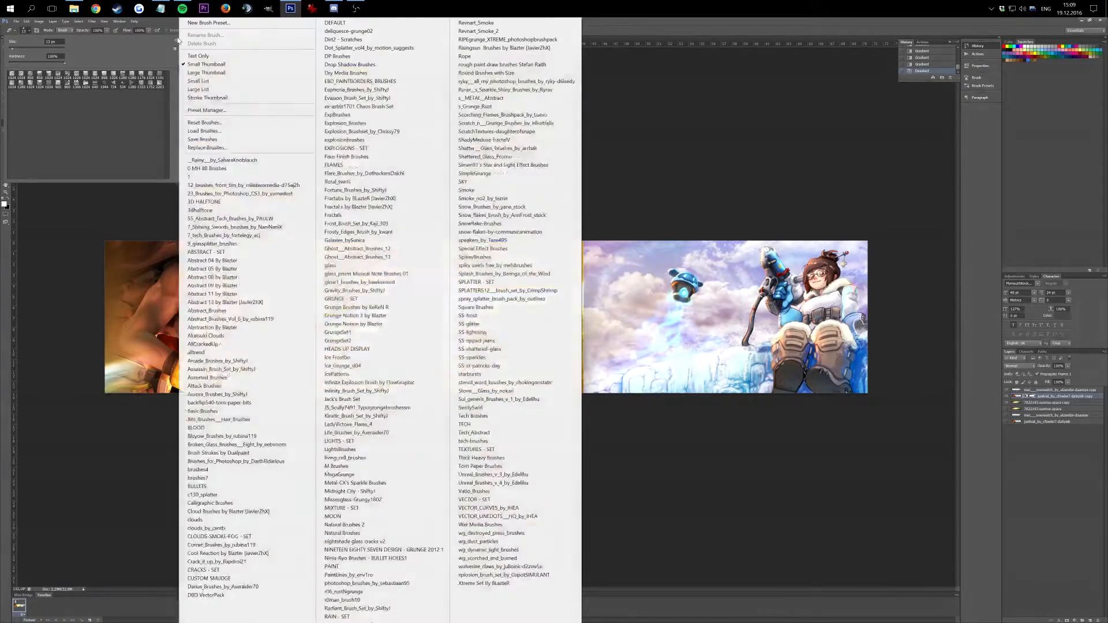
{"action": "left_click", "coordinate": [230, 123]}
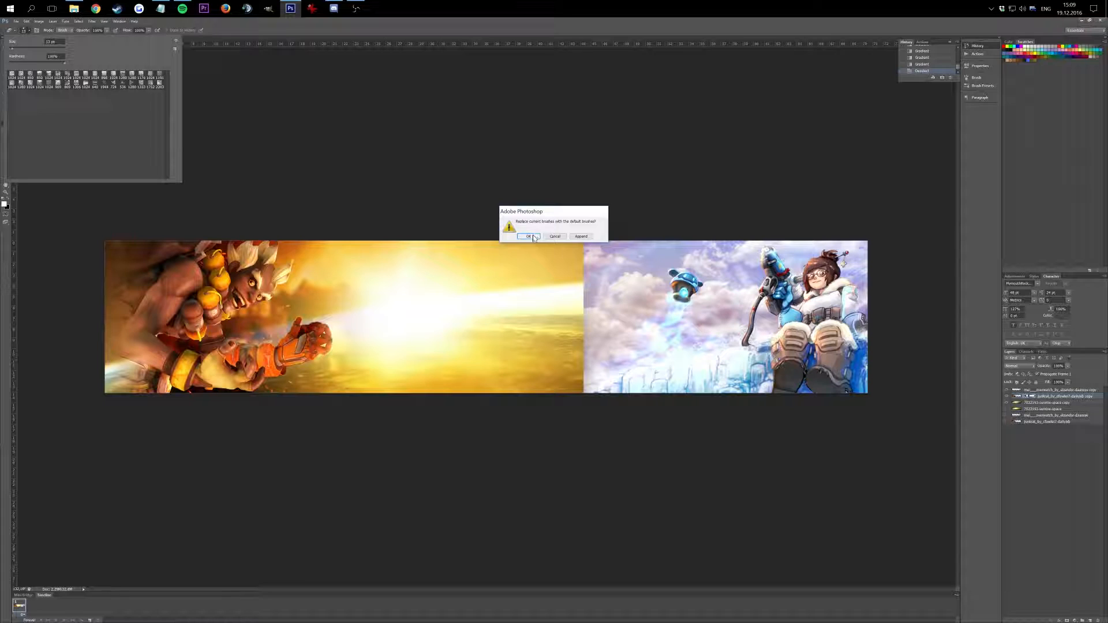
{"action": "left_click", "coordinate": [529, 237]}
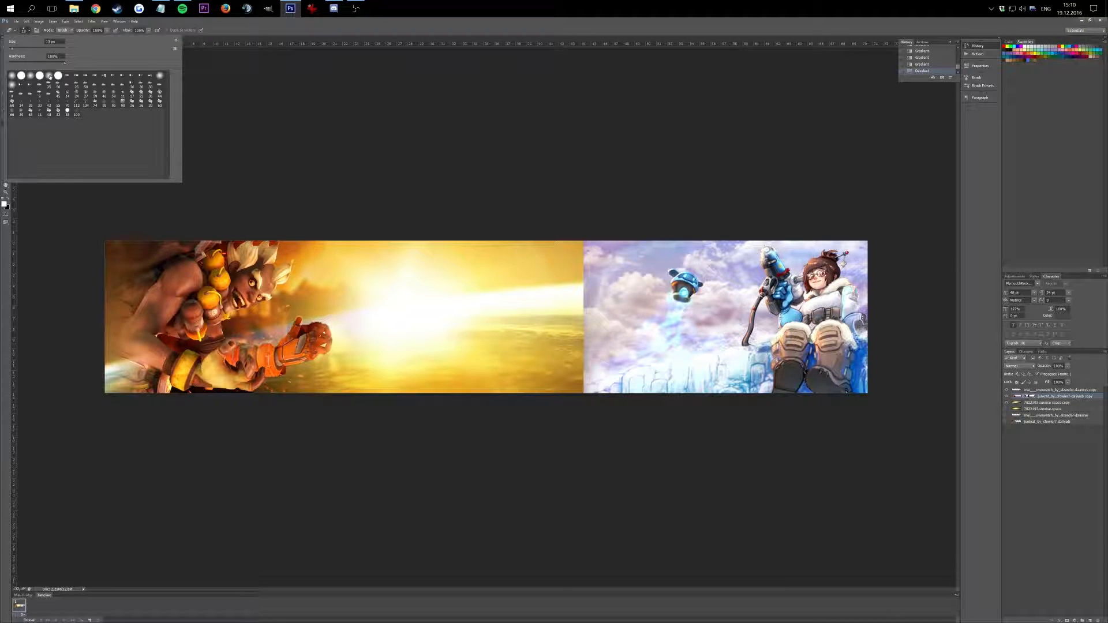
{"action": "left_click", "coordinate": [309, 145]}
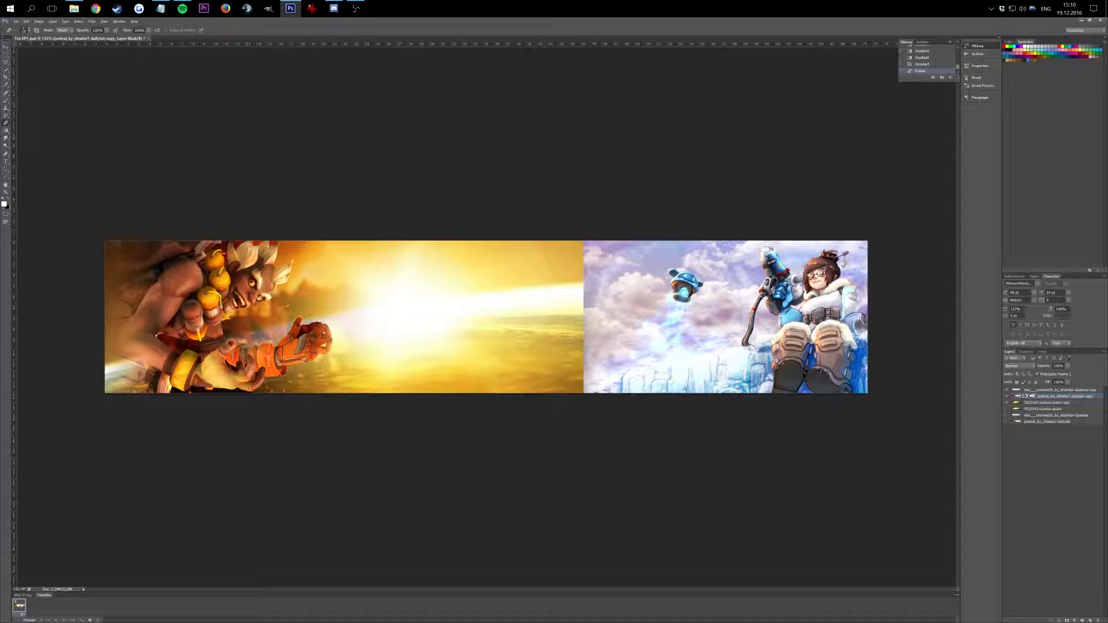
Try erasing over Junkrat's faded shoulder and arm on the copy's layer mask with a large soft brush
{"action": "mouse_move", "coordinate": [250, 321]}
{"action": "left_mouse_down"}
{"action": "mouse_move", "coordinate": [345, 312]}
{"action": "mouse_move", "coordinate": [242, 326]}
{"action": "mouse_move", "coordinate": [323, 323]}
{"action": "mouse_move", "coordinate": [293, 328]}
{"action": "left_mouse_up"}
{"action": "left_click_drag", "start_coordinate": [141, 243], "coordinate": [185, 352]}
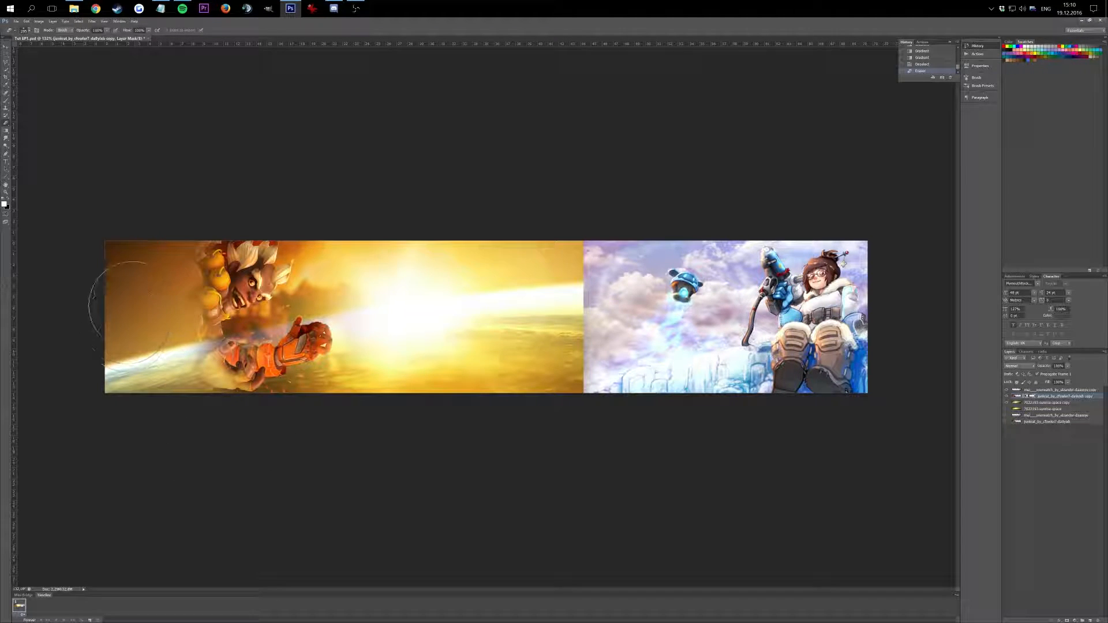
{"action": "mouse_move", "coordinate": [183, 251]}
{"action": "left_mouse_down"}
{"action": "mouse_move", "coordinate": [157, 297]}
{"action": "mouse_move", "coordinate": [150, 357]}
{"action": "mouse_move", "coordinate": [168, 382]}
{"action": "left_mouse_up"}
Swap the foreground and background colours and erase over the mask to restore Junkrat's shoulder, arms and the banner's left edge
{"action": "left_click", "coordinate": [8, 200]}
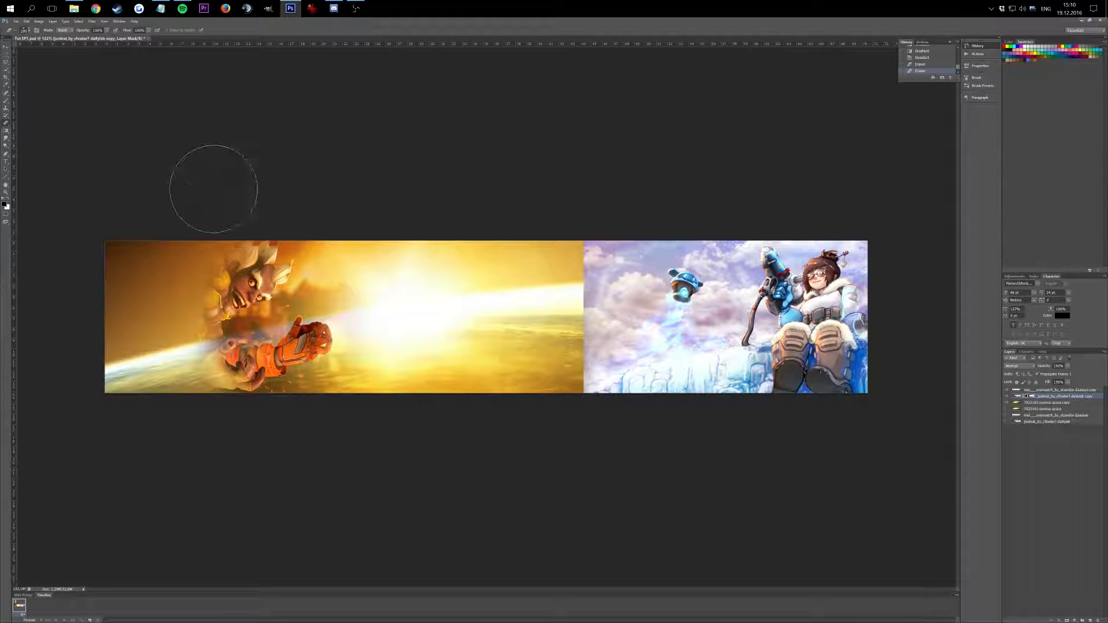
{"action": "mouse_move", "coordinate": [173, 260]}
{"action": "left_mouse_down"}
{"action": "mouse_move", "coordinate": [136, 344]}
{"action": "mouse_move", "coordinate": [144, 421]}
{"action": "left_mouse_up"}
{"action": "mouse_move", "coordinate": [132, 228]}
{"action": "left_mouse_down"}
{"action": "mouse_move", "coordinate": [148, 282]}
{"action": "mouse_move", "coordinate": [181, 329]}
{"action": "mouse_move", "coordinate": [192, 391]}
{"action": "mouse_move", "coordinate": [215, 418]}
{"action": "mouse_move", "coordinate": [198, 391]}
{"action": "mouse_move", "coordinate": [176, 266]}
{"action": "mouse_move", "coordinate": [218, 219]}
{"action": "mouse_move", "coordinate": [236, 224]}
{"action": "mouse_move", "coordinate": [235, 210]}
{"action": "mouse_move", "coordinate": [151, 271]}
{"action": "left_mouse_up"}
{"action": "mouse_move", "coordinate": [131, 408]}
{"action": "left_mouse_down"}
{"action": "mouse_move", "coordinate": [153, 281]}
{"action": "mouse_move", "coordinate": [168, 383]}
{"action": "mouse_move", "coordinate": [272, 428]}
{"action": "left_mouse_up"}
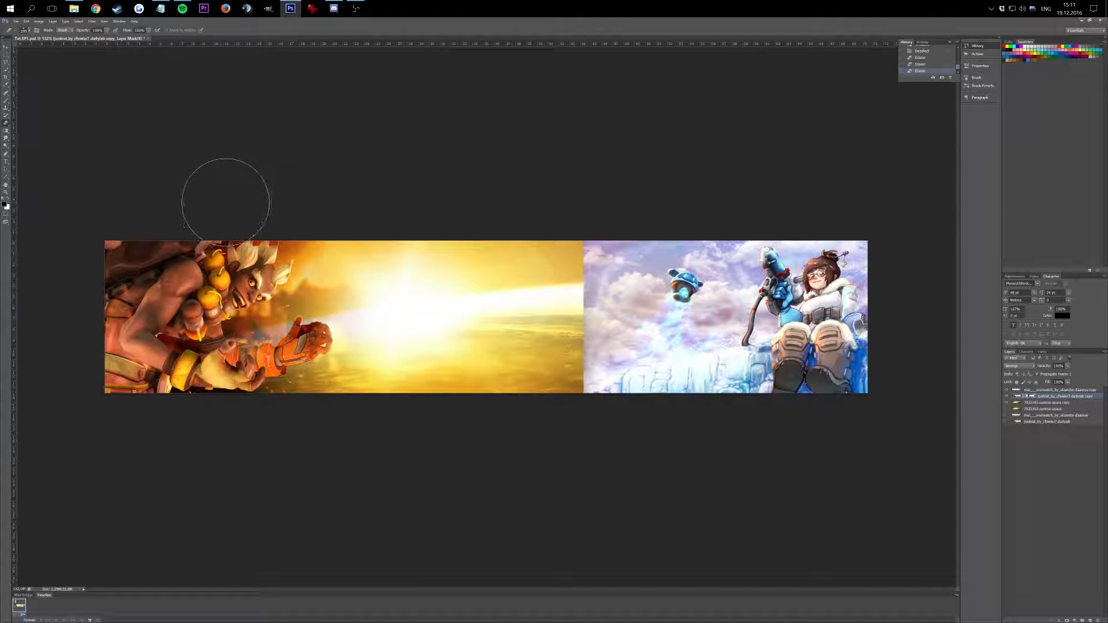
Apply the layer mask to the Junkrat copy, leaving the layer without a mask
{"action": "right_click", "coordinate": [1030, 397]}
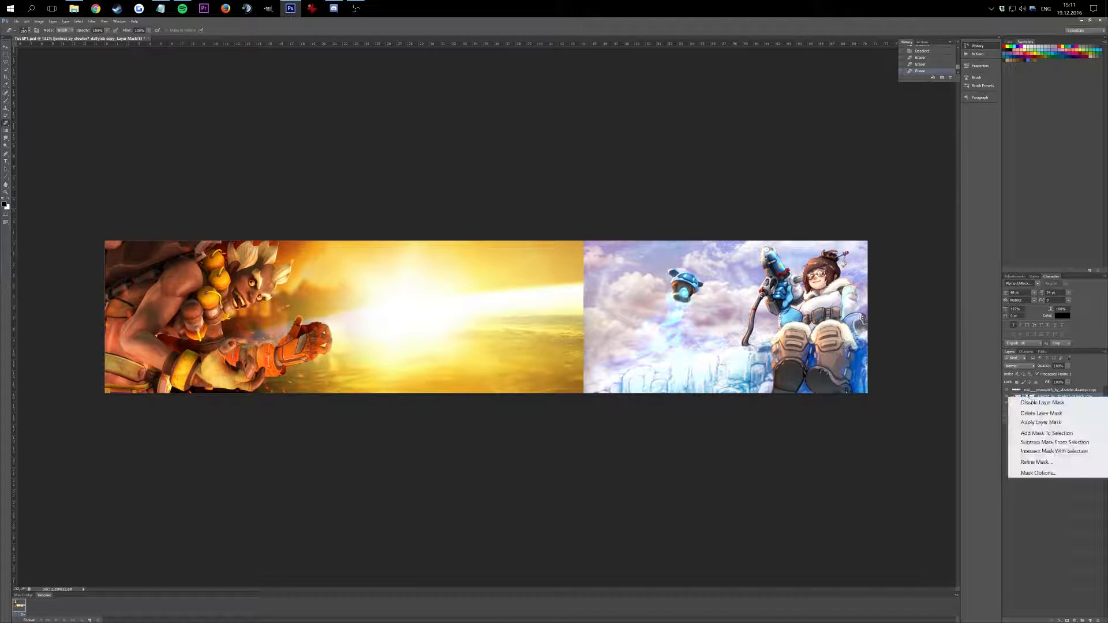
{"action": "left_click", "coordinate": [1048, 424]}
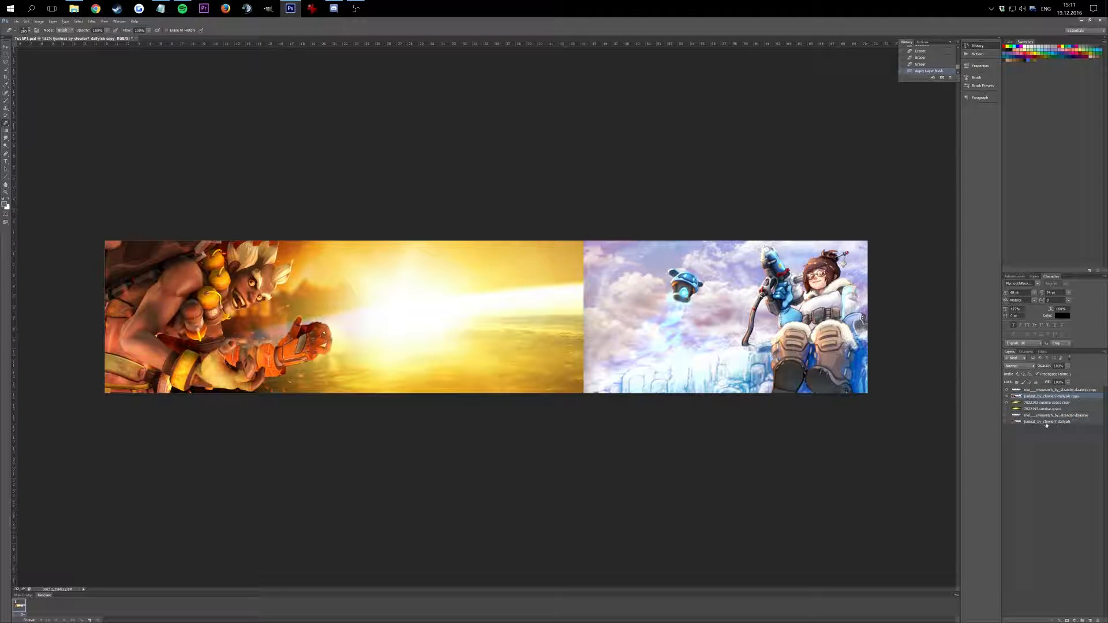
{"action": "left_click", "coordinate": [1068, 620]}
{"action": "key", "text": "ctrl+z"}
On the Mei copy layer, make a quick selection of the small blue flying robot
{"action": "left_click", "coordinate": [1033, 391]}
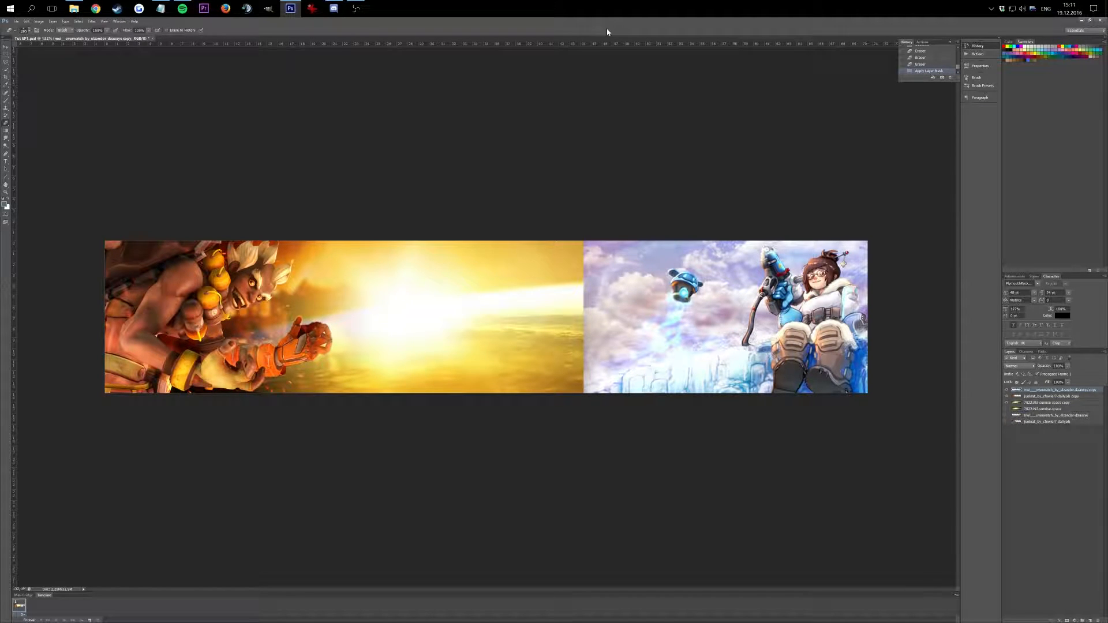
{"action": "left_click", "coordinate": [6, 71]}
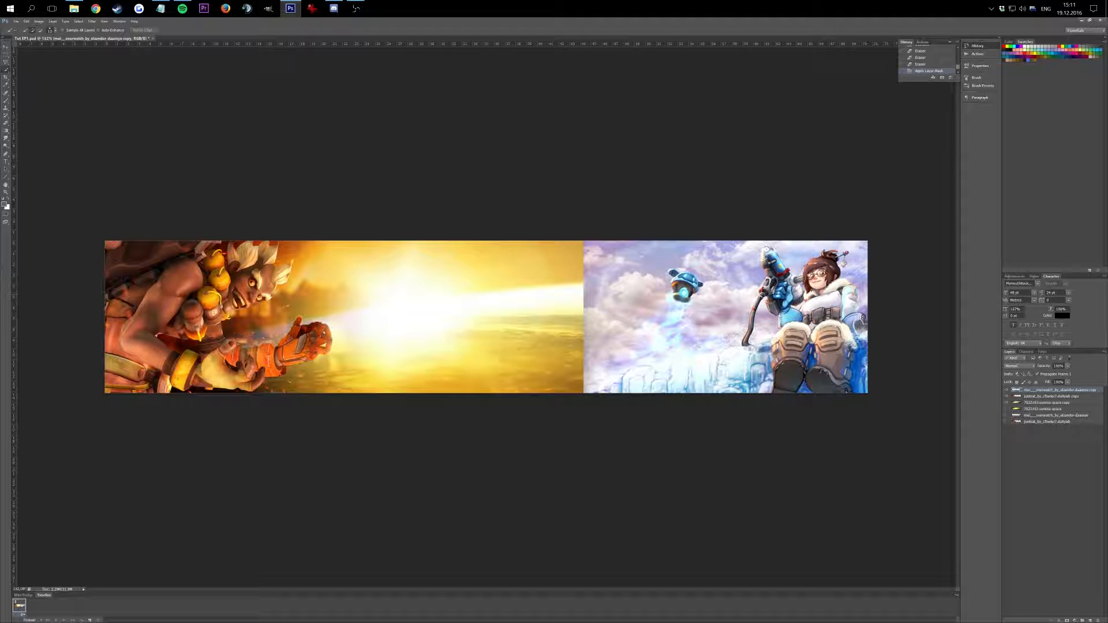
{"action": "scroll", "coordinate": [662, 301], "scroll_direction": "up", "scroll_amount": 5}
{"action": "scroll", "coordinate": [784, 212], "scroll_direction": "up", "scroll_amount": 3}
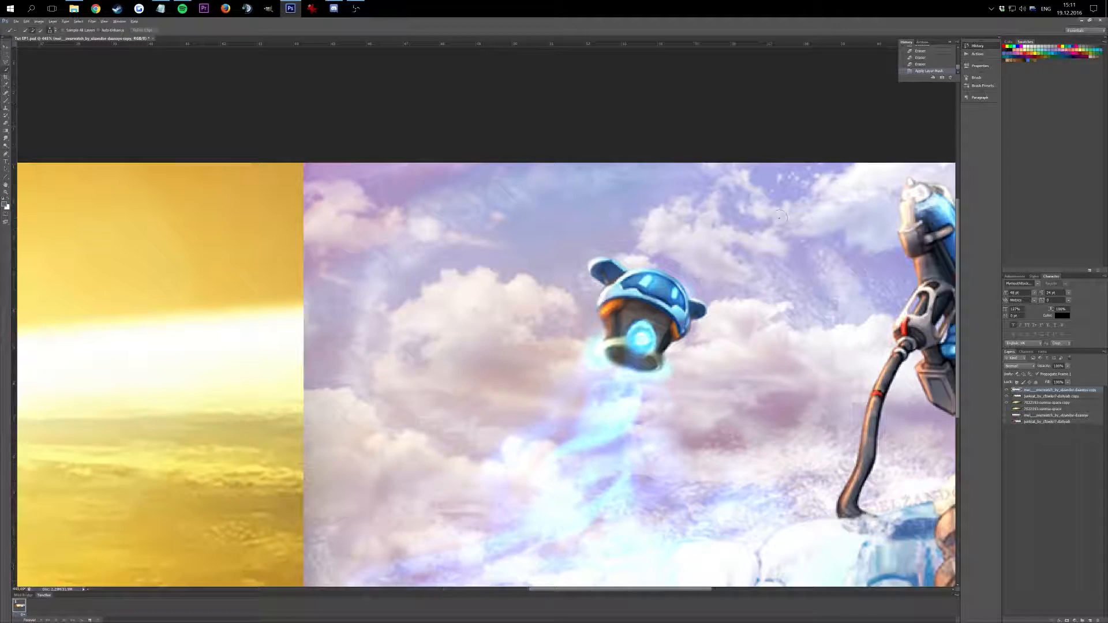
{"action": "scroll", "coordinate": [736, 245], "scroll_direction": "up", "scroll_amount": 2}
{"action": "mouse_move", "coordinate": [471, 213]}
{"action": "left_mouse_down"}
{"action": "mouse_move", "coordinate": [623, 208]}
{"action": "mouse_move", "coordinate": [479, 211]}
{"action": "left_mouse_up"}
{"action": "left_click_drag", "start_coordinate": [547, 287], "coordinate": [547, 287]}
{"action": "left_click", "coordinate": [548, 286]}
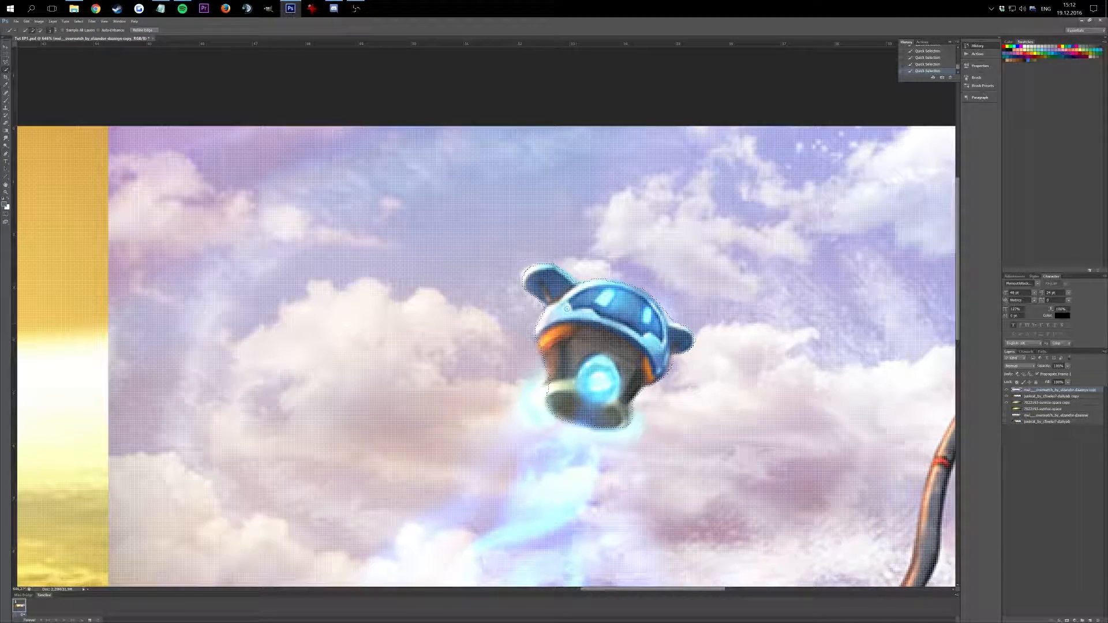
Expand the robot selection outward so it includes a margin around its outline
{"action": "left_click", "coordinate": [78, 22]}
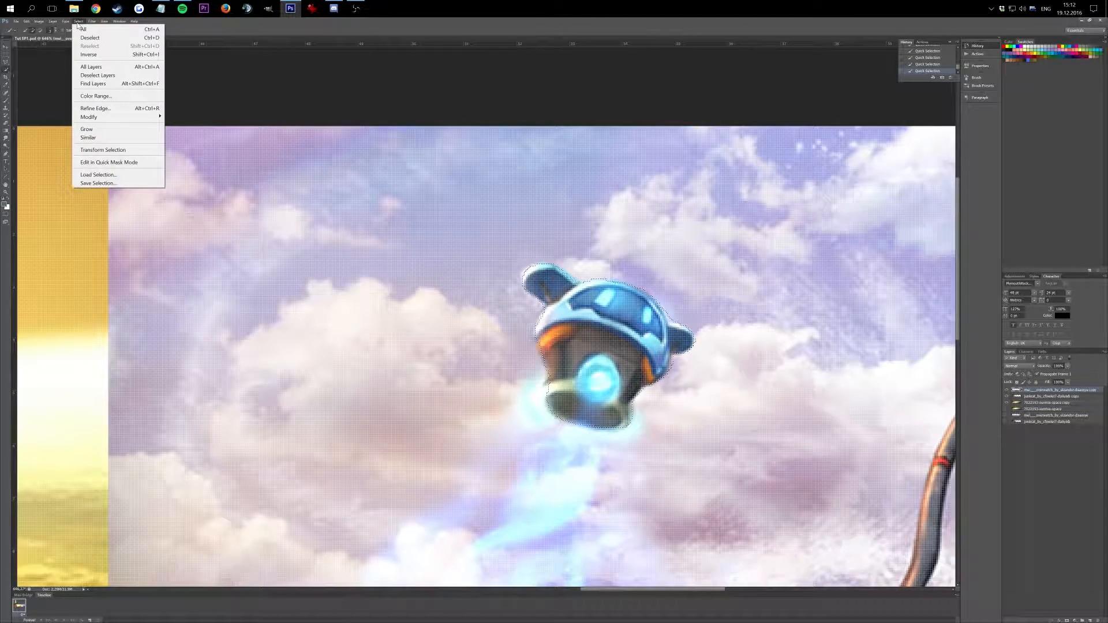
{"action": "mouse_move", "coordinate": [149, 123]}
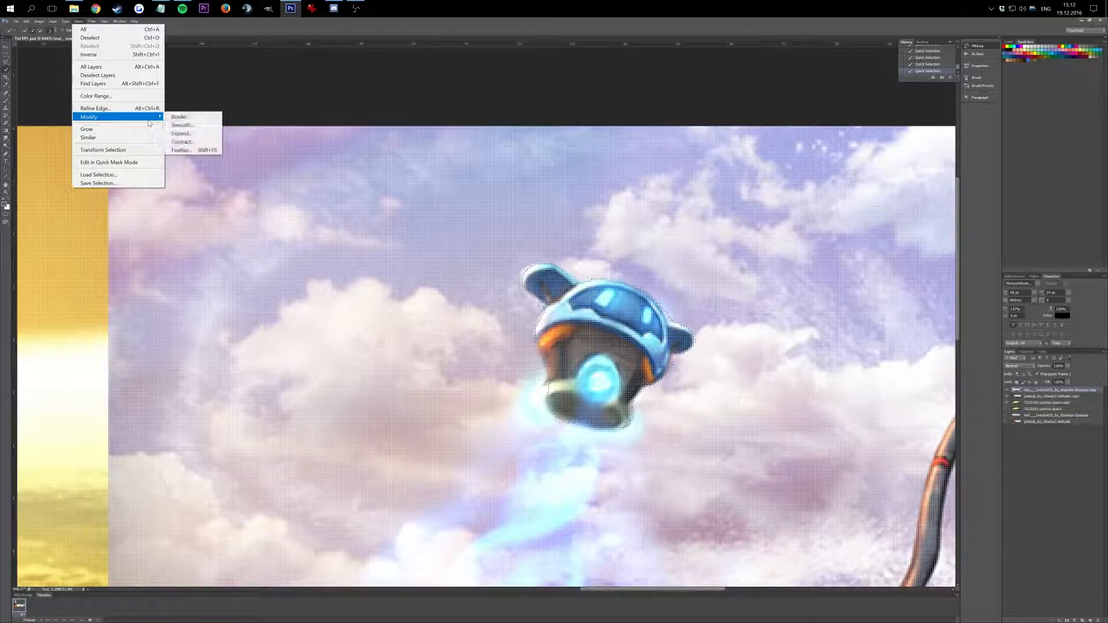
{"action": "left_click", "coordinate": [193, 137]}
{"action": "key", "text": "Return"}
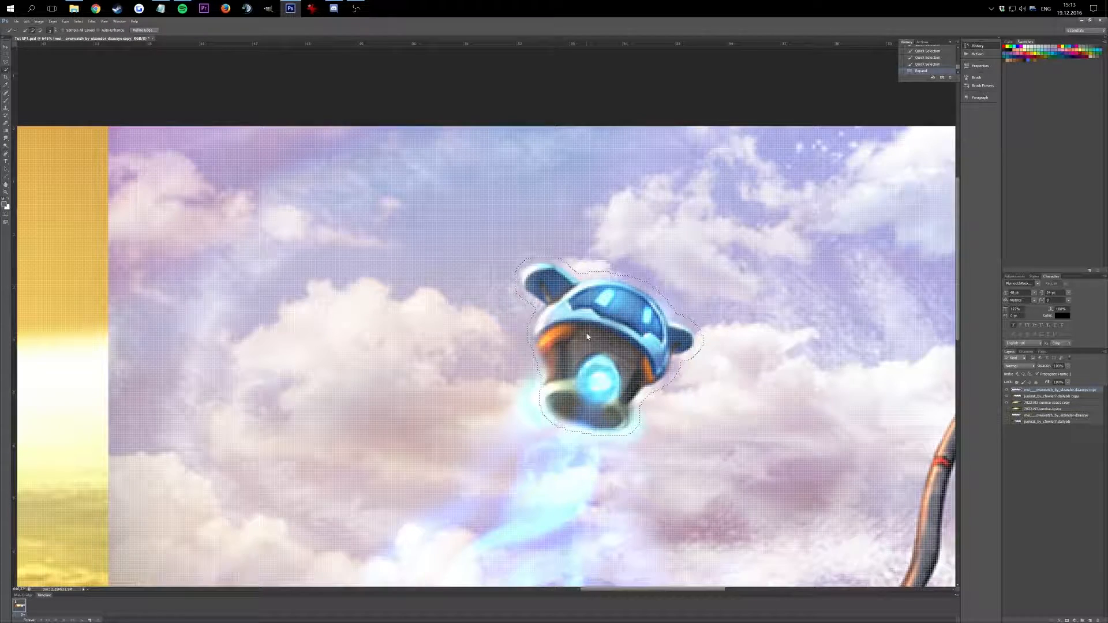
Paste the selected robot onto a new layer above the Mei copy, check the cutout against the background, and hide the layer
{"action": "left_click", "coordinate": [1090, 620]}
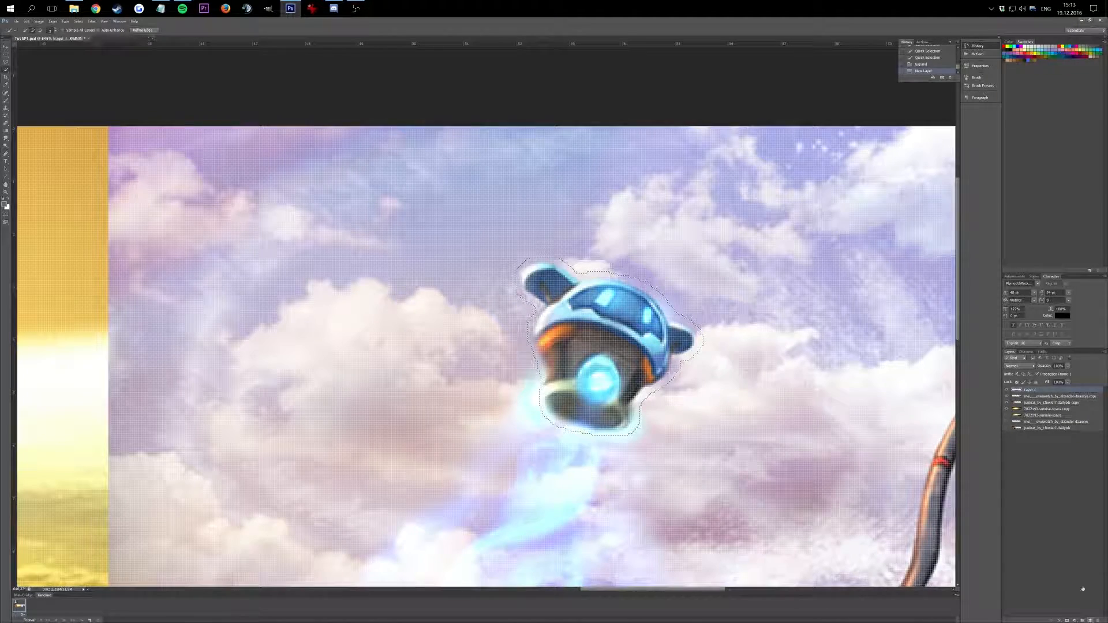
{"action": "key", "text": "ctrl+v"}
{"action": "left_click", "coordinate": [1007, 403]}
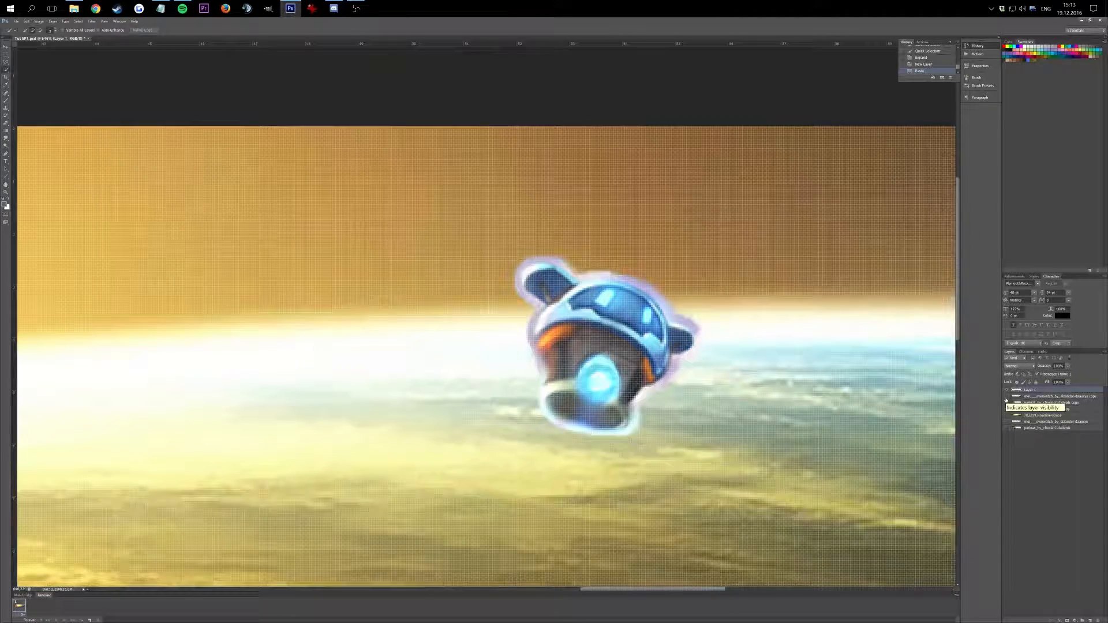
{"action": "left_click", "coordinate": [1007, 402]}
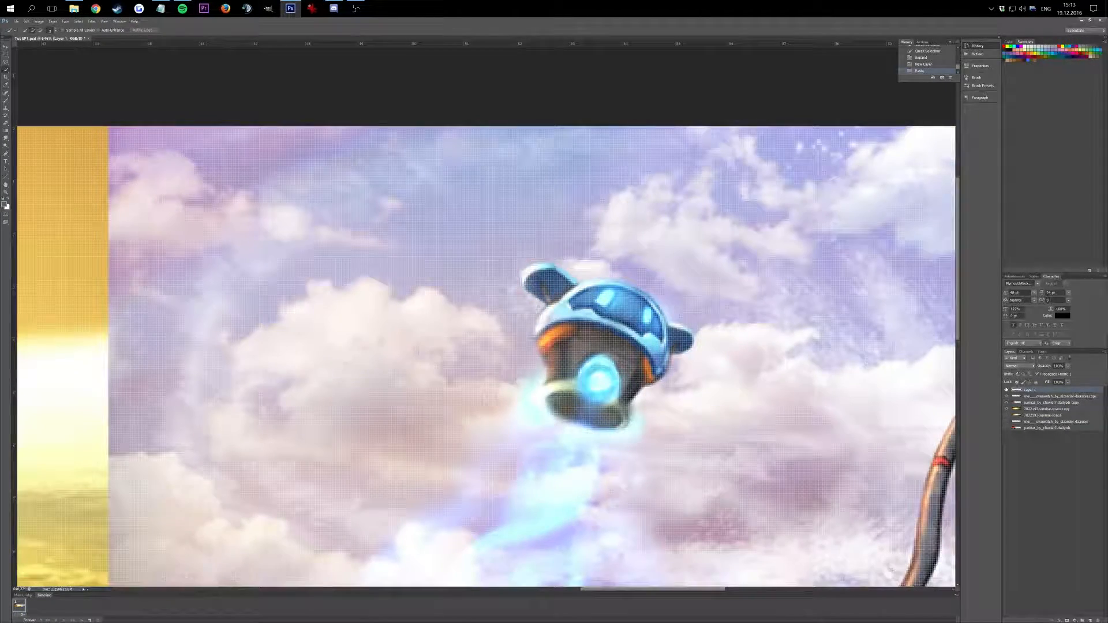
{"action": "left_click", "coordinate": [1007, 391]}
Add a layer mask to the Mei copy and fade its left side into the sunrise background with white-to-black gradients
{"action": "scroll", "coordinate": [612, 380], "scroll_direction": "down", "scroll_amount": 2}
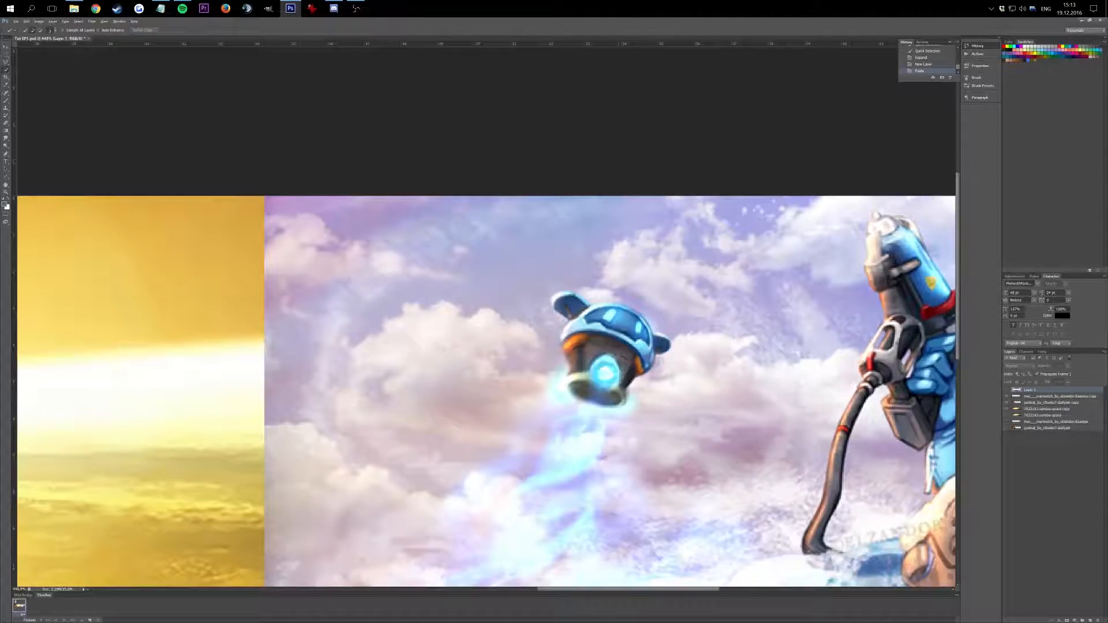
{"action": "scroll", "coordinate": [732, 292], "scroll_direction": "down", "scroll_amount": 4}
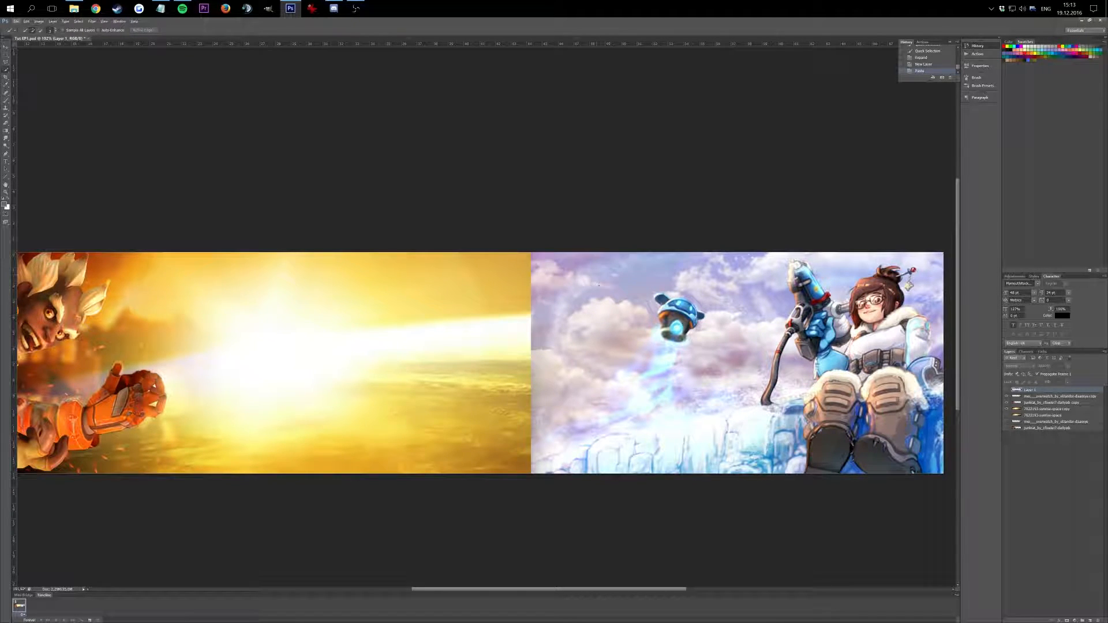
{"action": "left_click", "coordinate": [1042, 396]}
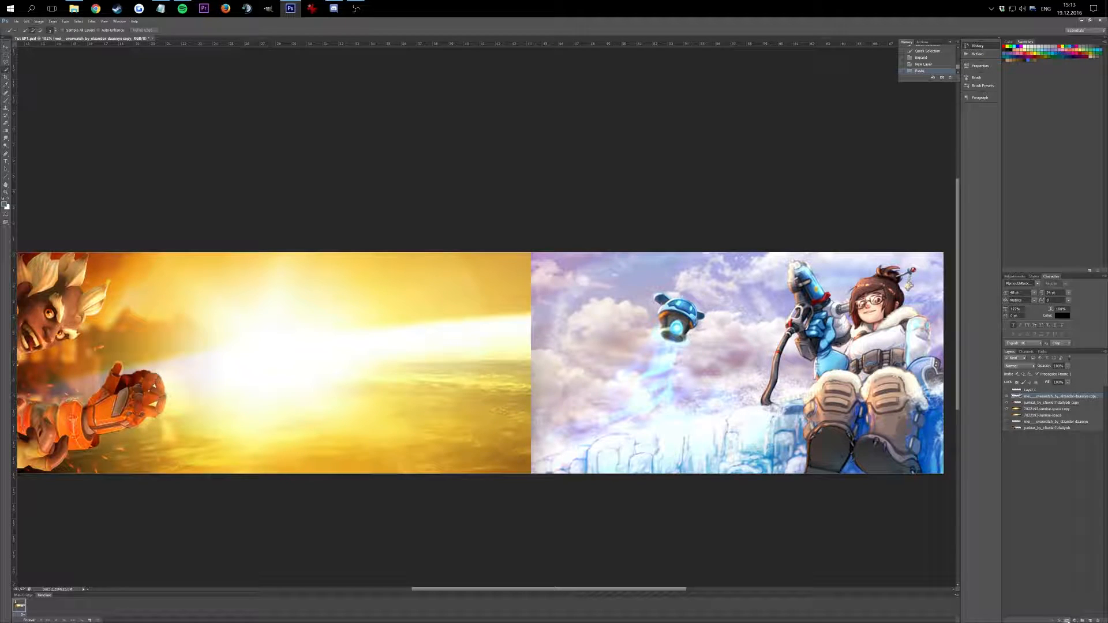
{"action": "left_click", "coordinate": [1067, 621]}
{"action": "key", "text": "g"}
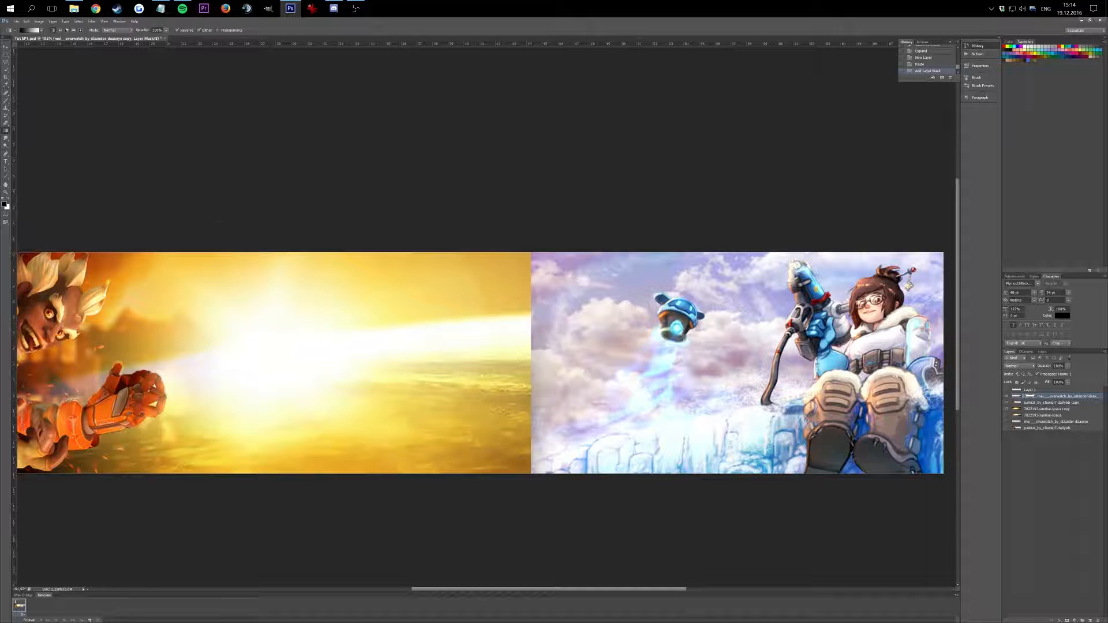
{"action": "key", "text": "x"}
{"action": "left_click_drag", "start_coordinate": [532, 361], "coordinate": [765, 358]}
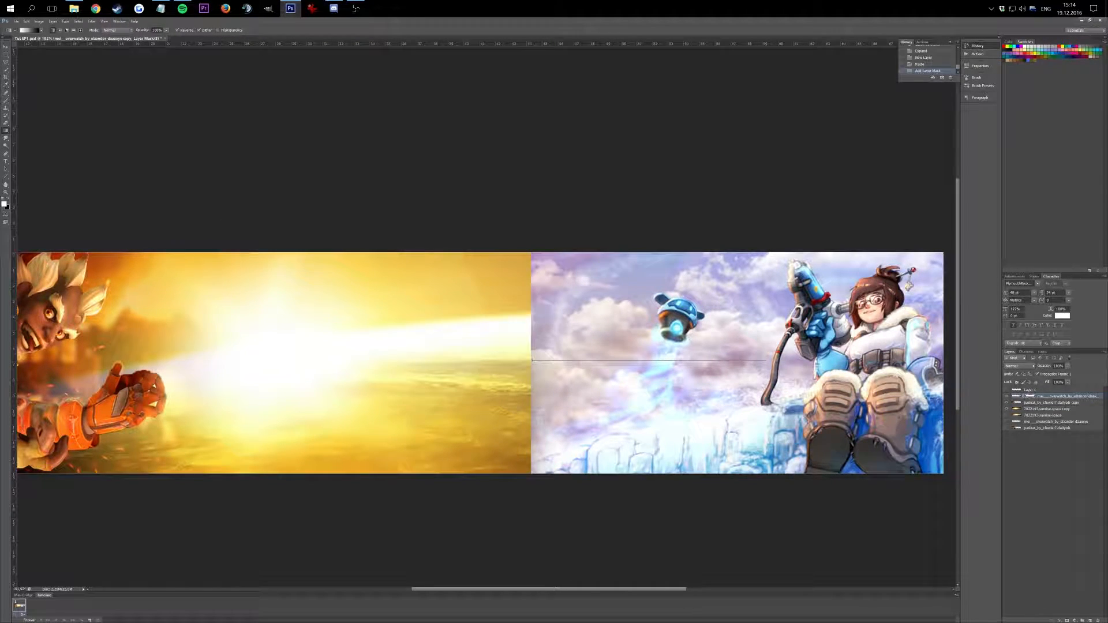
{"action": "left_click_drag", "start_coordinate": [766, 361], "coordinate": [766, 361]}
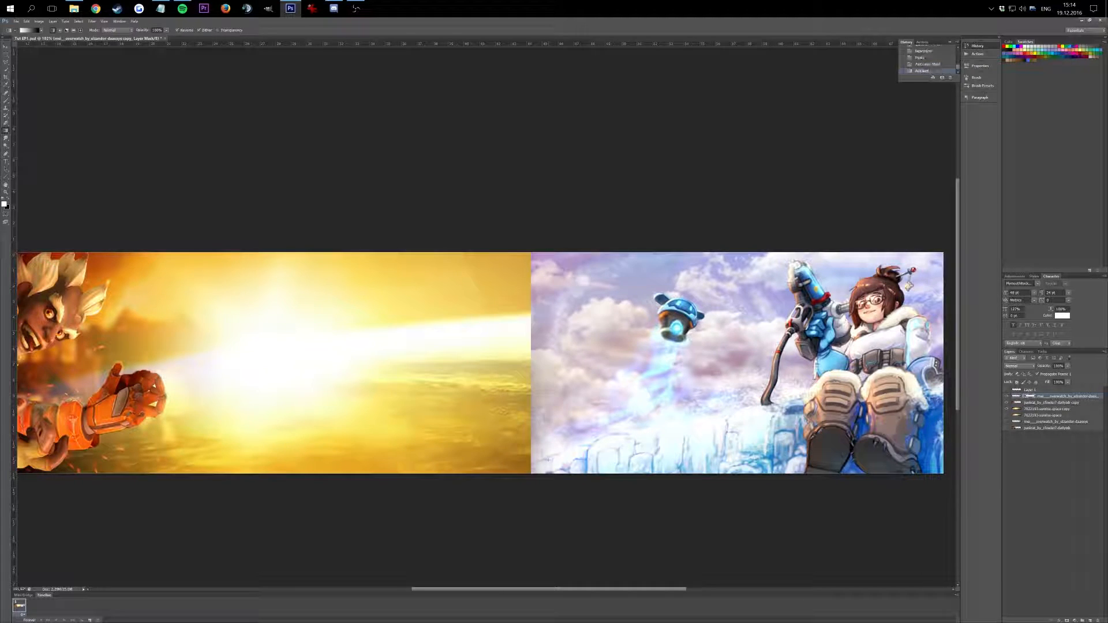
{"action": "left_click_drag", "start_coordinate": [672, 317], "coordinate": [725, 370]}
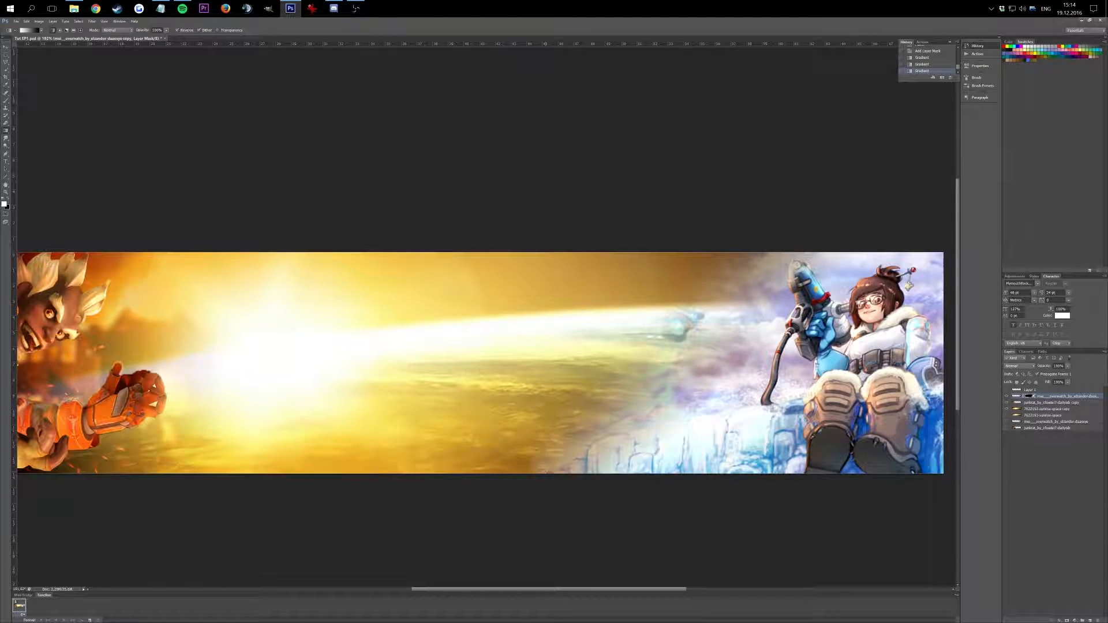
{"action": "left_click_drag", "start_coordinate": [683, 339], "coordinate": [729, 413]}
{"action": "left_click_drag", "start_coordinate": [687, 382], "coordinate": [741, 398]}
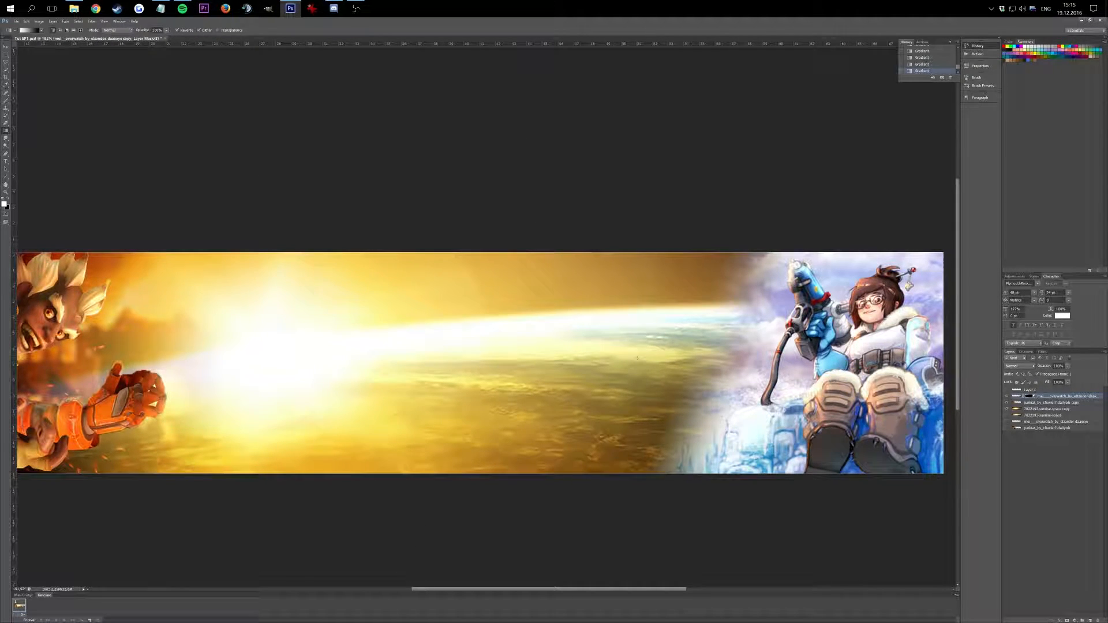
Place hot-fire-flames-wallpaper.jpg from the Textures folder, enlarge it to cover the banner's right half, and rasterize its layer
{"action": "left_click", "coordinate": [74, 8]}
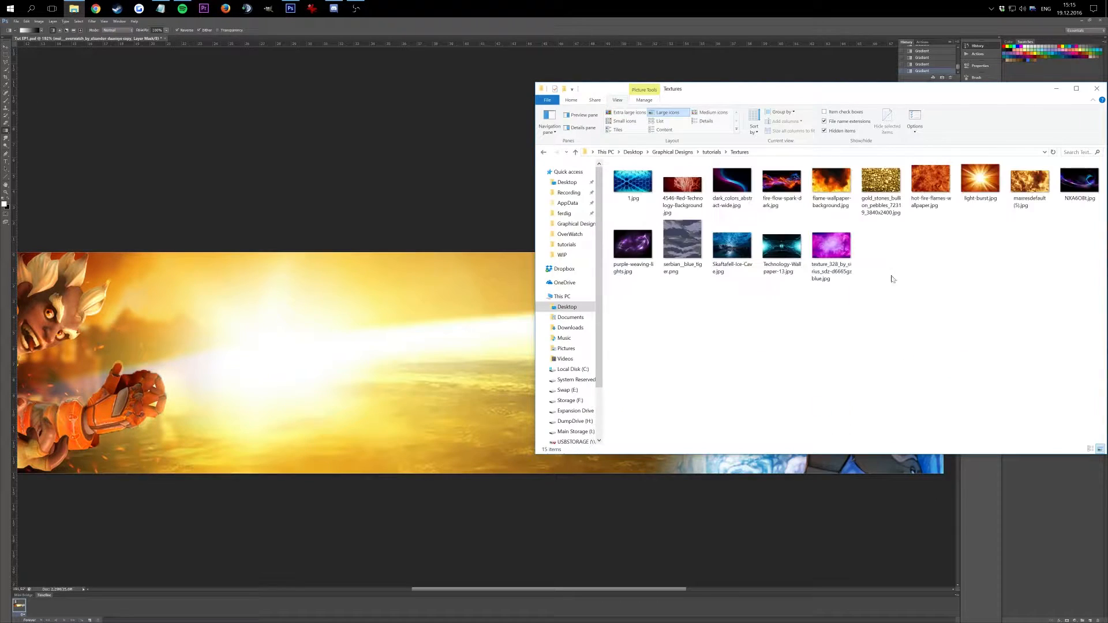
{"action": "left_click_drag", "start_coordinate": [789, 185], "coordinate": [335, 323]}
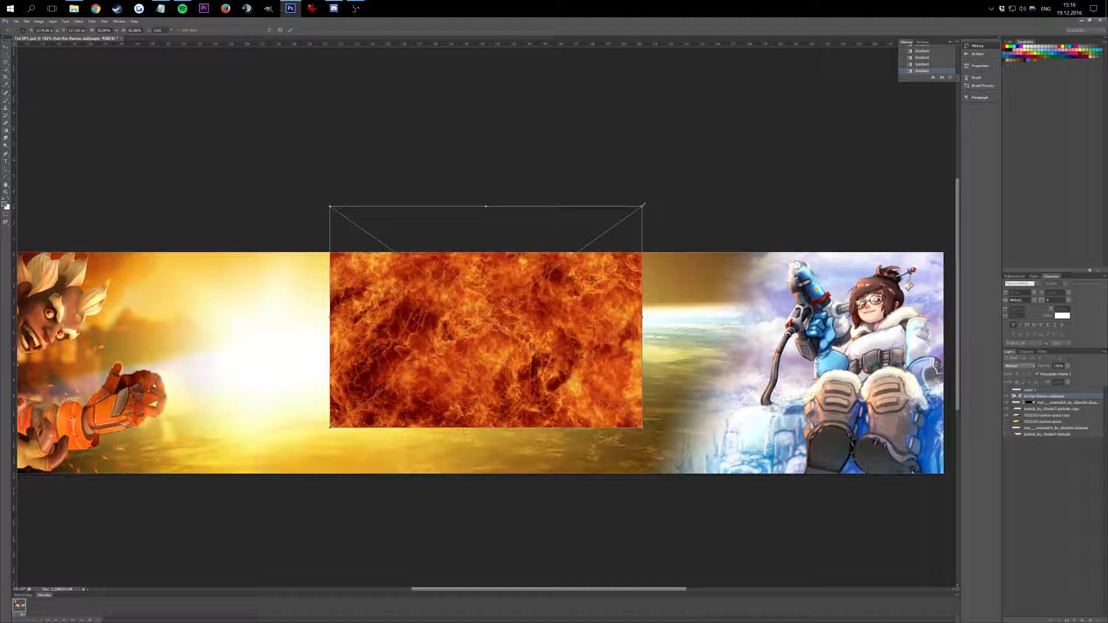
{"action": "left_click_drag", "start_coordinate": [645, 204], "coordinate": [765, 118]}
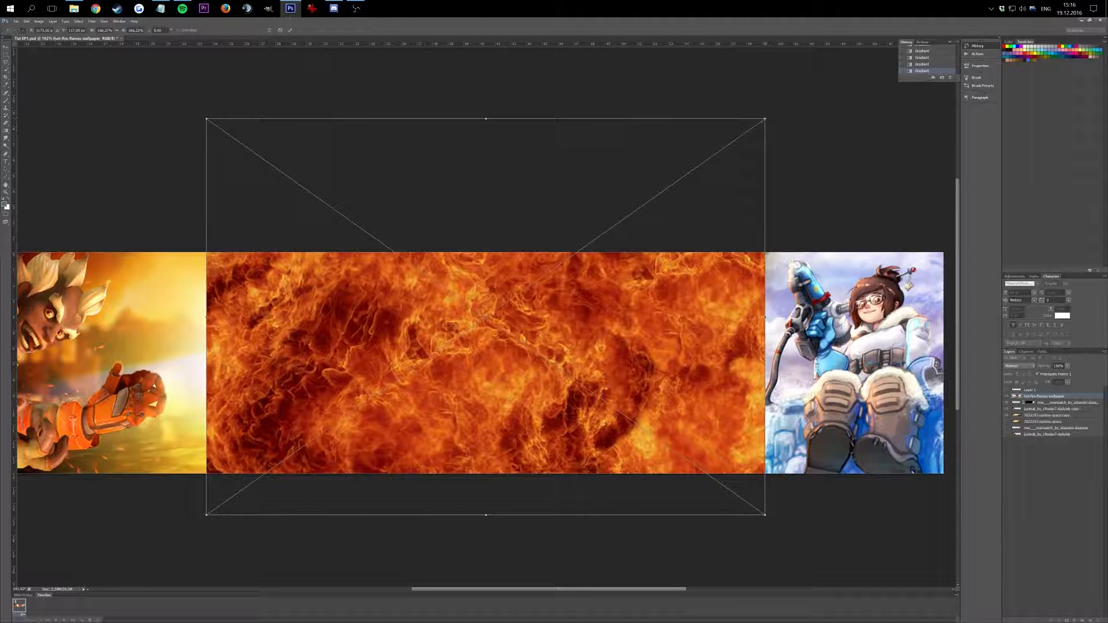
{"action": "left_click_drag", "start_coordinate": [370, 310], "coordinate": [546, 320]}
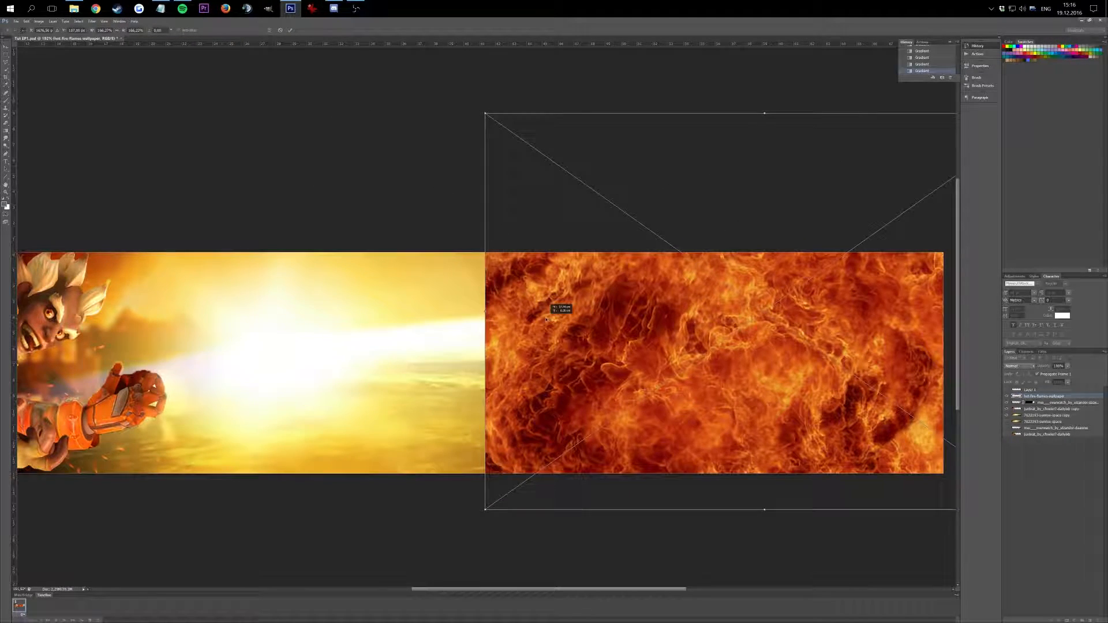
{"action": "right_click", "coordinate": [1039, 396]}
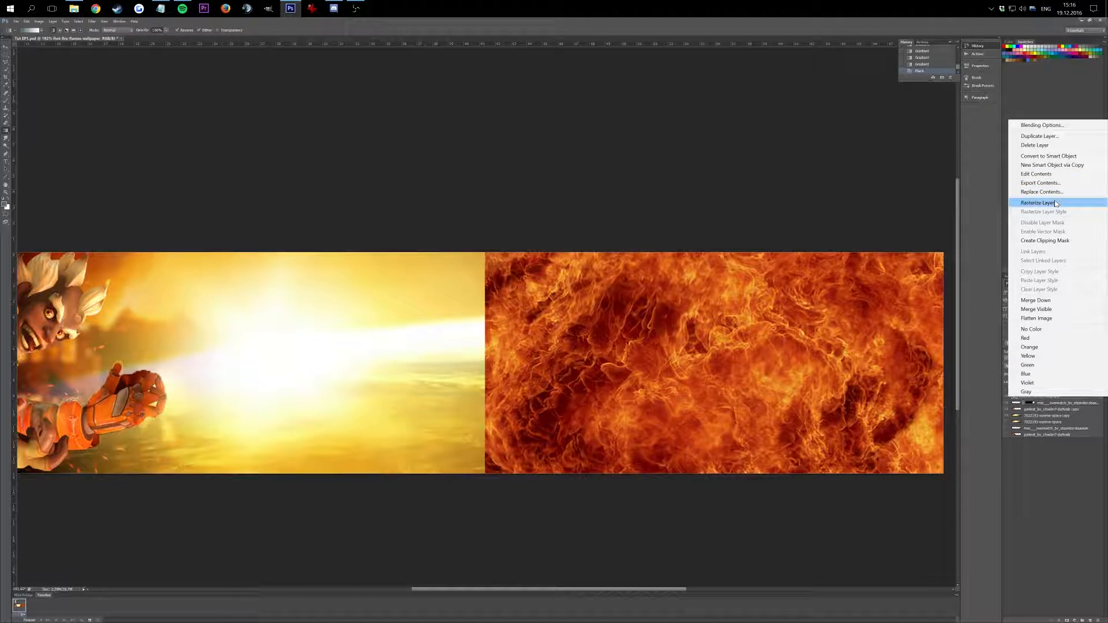
{"action": "left_click", "coordinate": [1037, 203]}
Duplicate the flames layer and send the copy to the bottom of the layer stack
{"action": "right_click", "coordinate": [1035, 399]}
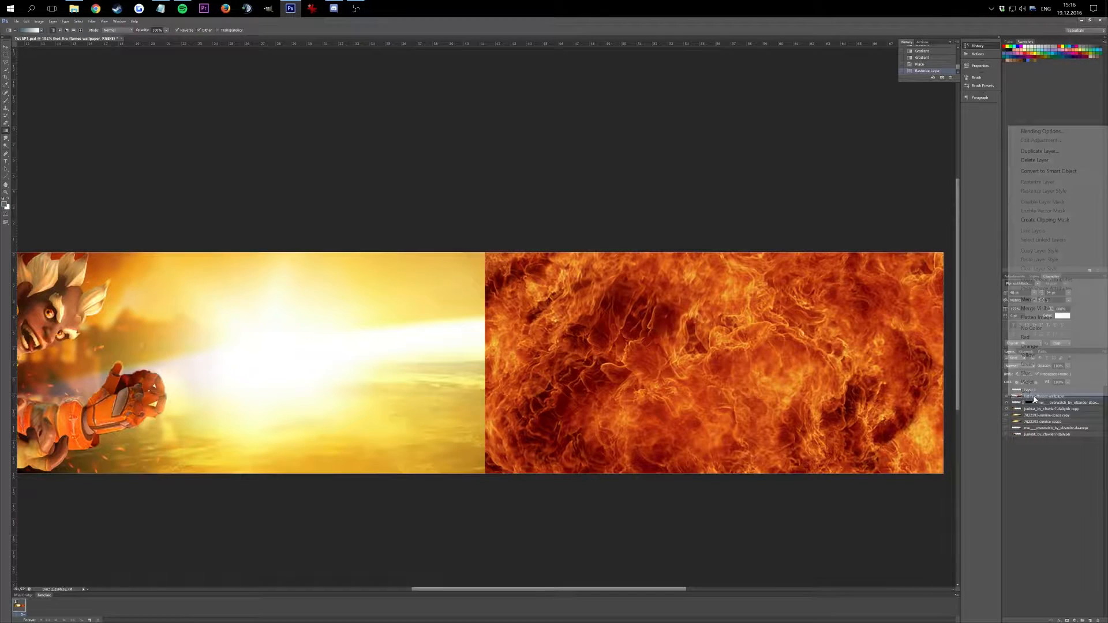
{"action": "left_click", "coordinate": [1039, 153]}
{"action": "key", "text": "Return"}
{"action": "key", "text": "ctrl+shift+bracketleft"}
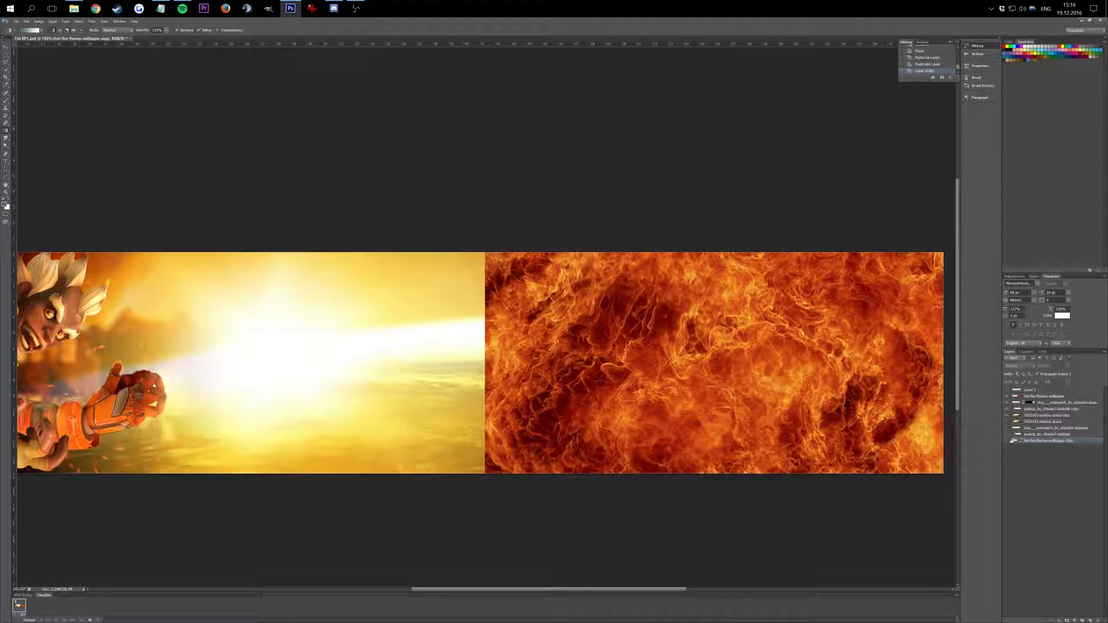
Move the flames layer beneath the masked Mei copy and shift its hue from orange to yellow with Hue/Saturation
{"action": "left_click_drag", "start_coordinate": [1030, 399], "coordinate": [1029, 404]}
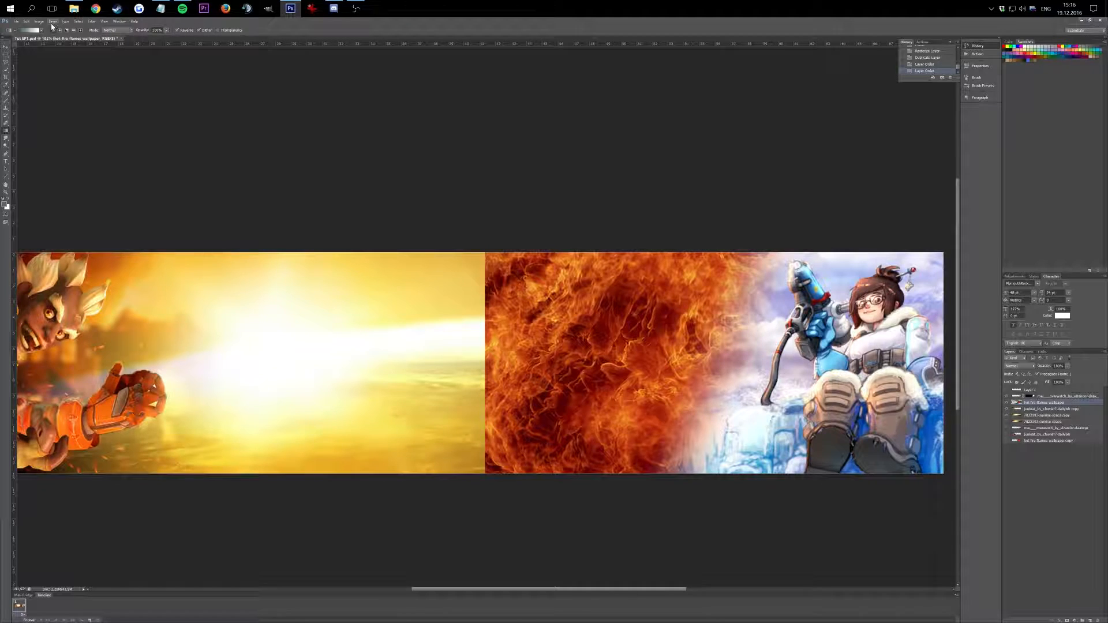
{"action": "mouse_move", "coordinate": [69, 41]}
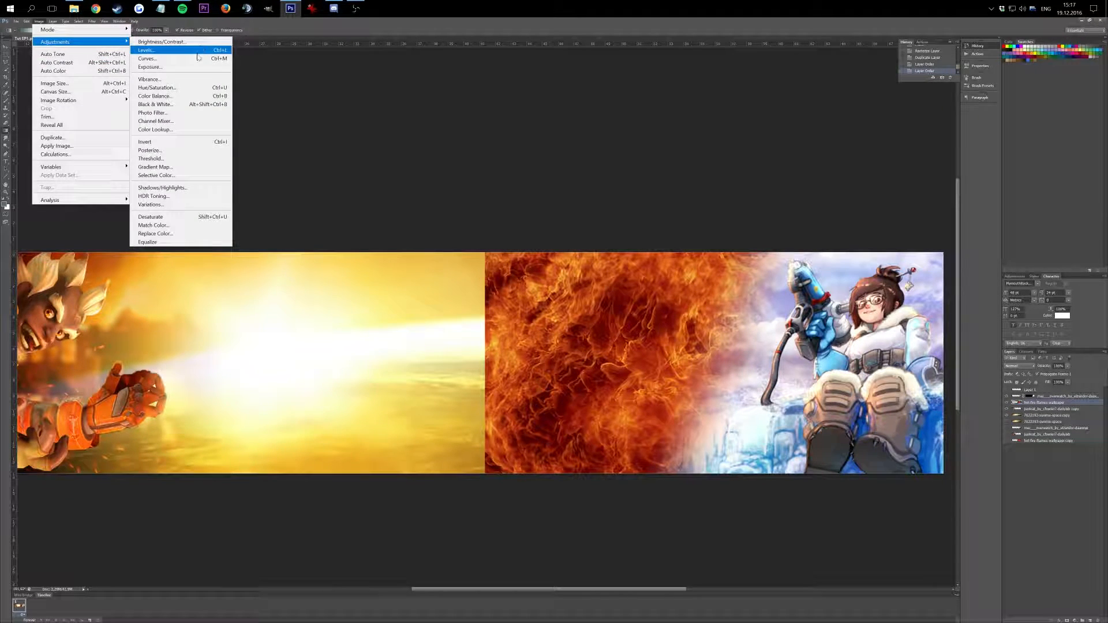
{"action": "left_click", "coordinate": [174, 88]}
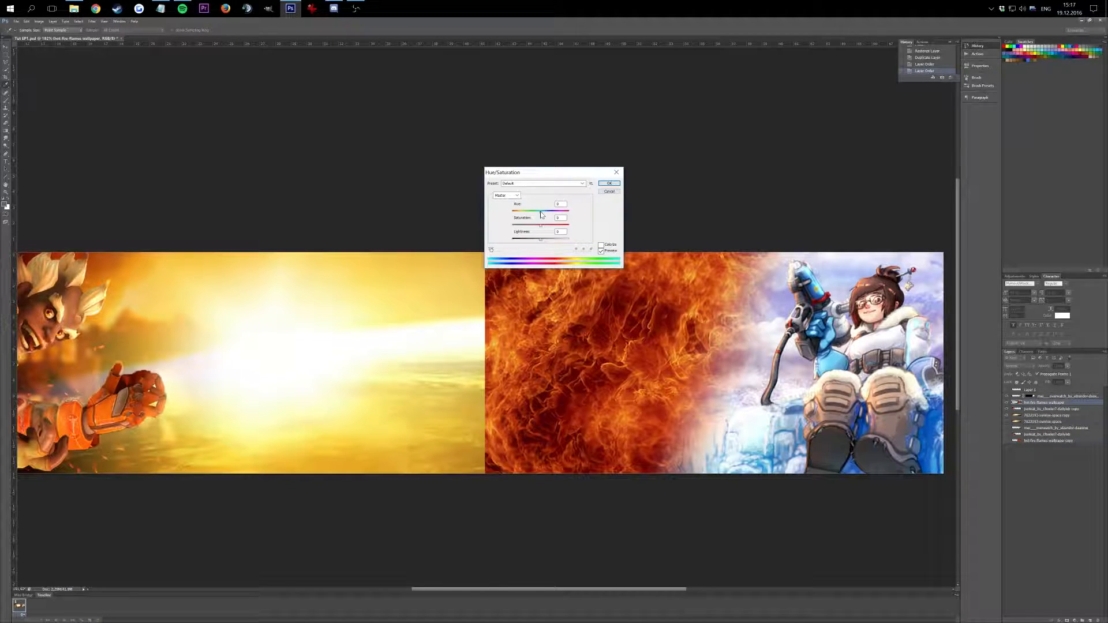
{"action": "left_click_drag", "start_coordinate": [541, 212], "coordinate": [541, 240]}
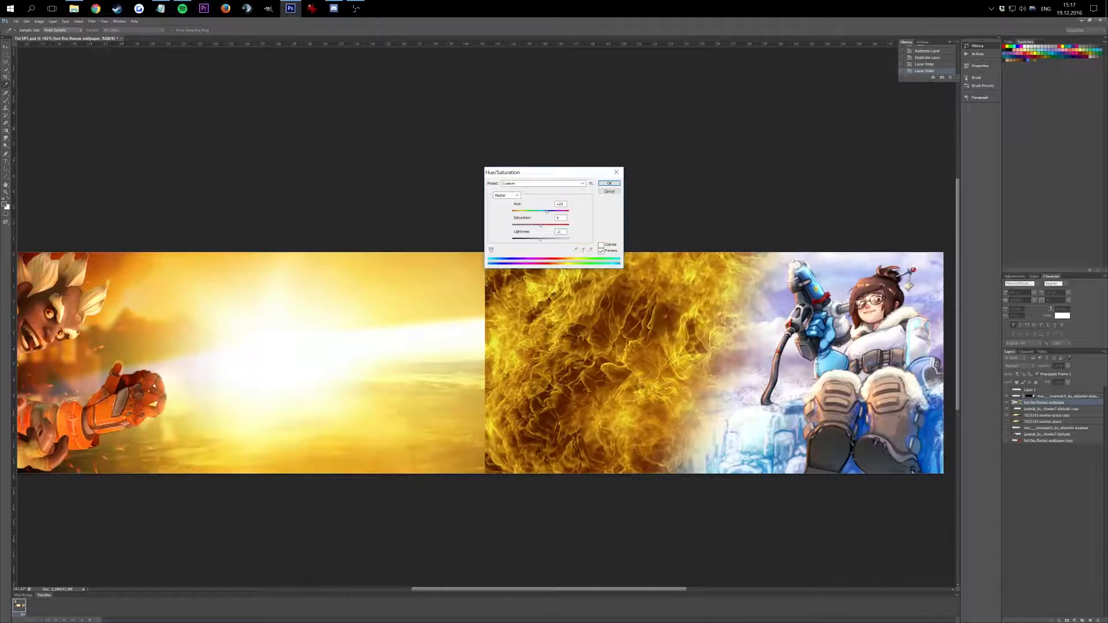
{"action": "left_click", "coordinate": [604, 184]}
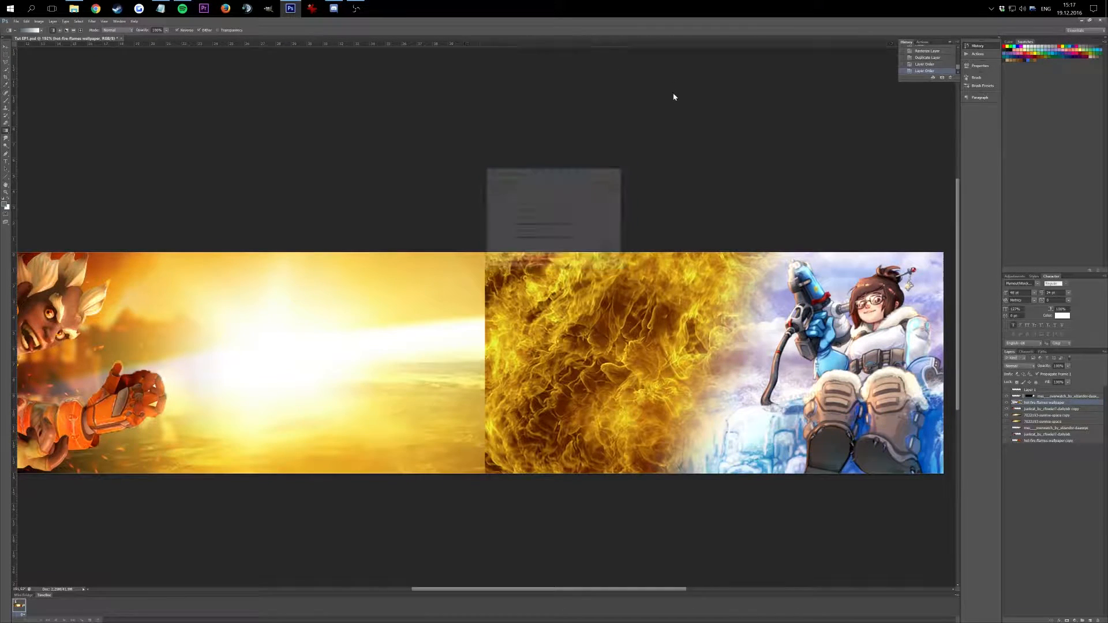
Compare the original orange flames copy with the recoloured flames, returning the copy to the bottom of the layer stack
{"action": "left_click_drag", "start_coordinate": [1048, 441], "coordinate": [1042, 400]}
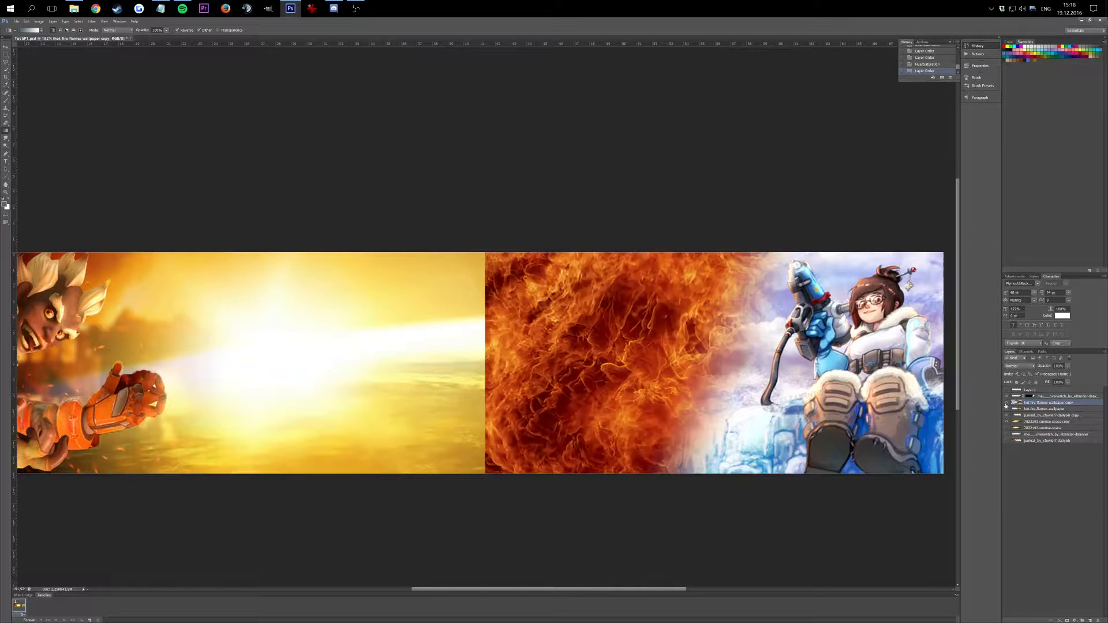
{"action": "left_click", "coordinate": [1006, 403]}
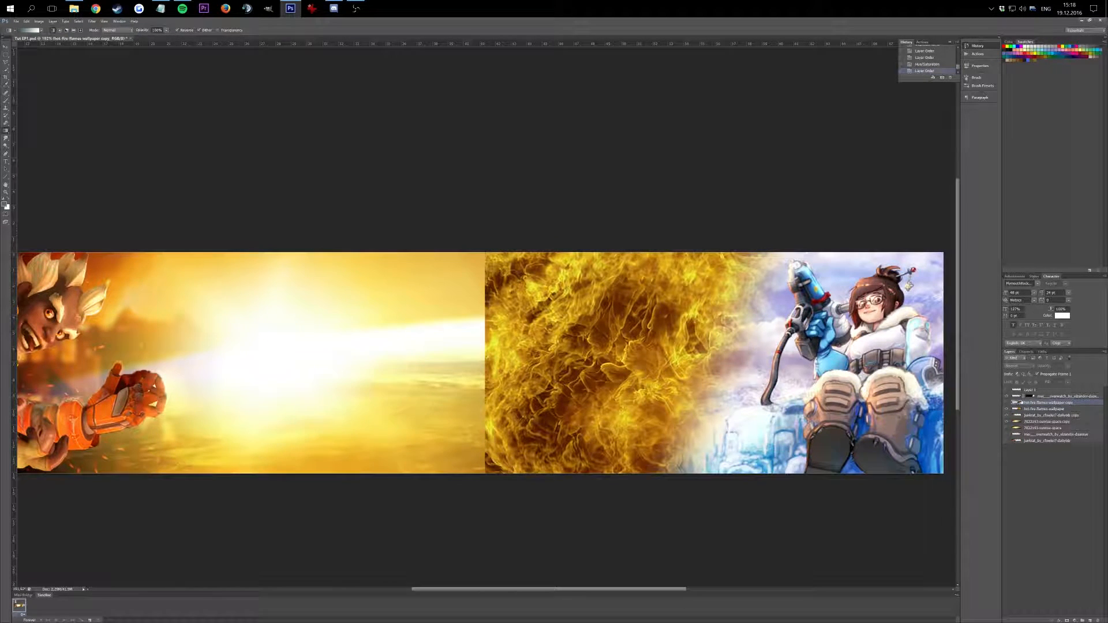
{"action": "left_click_drag", "start_coordinate": [1027, 406], "coordinate": [1033, 456]}
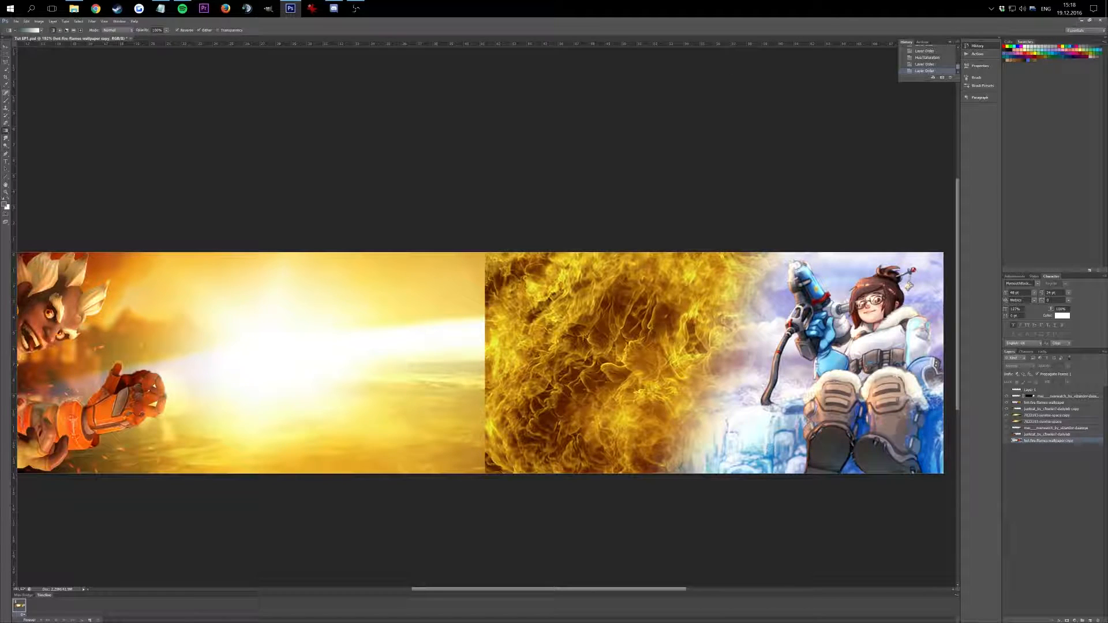
Add a layer mask to the yellow flames layer and fade its left edge into the sunrise with horizontal gradients
{"action": "left_click", "coordinate": [1025, 403]}
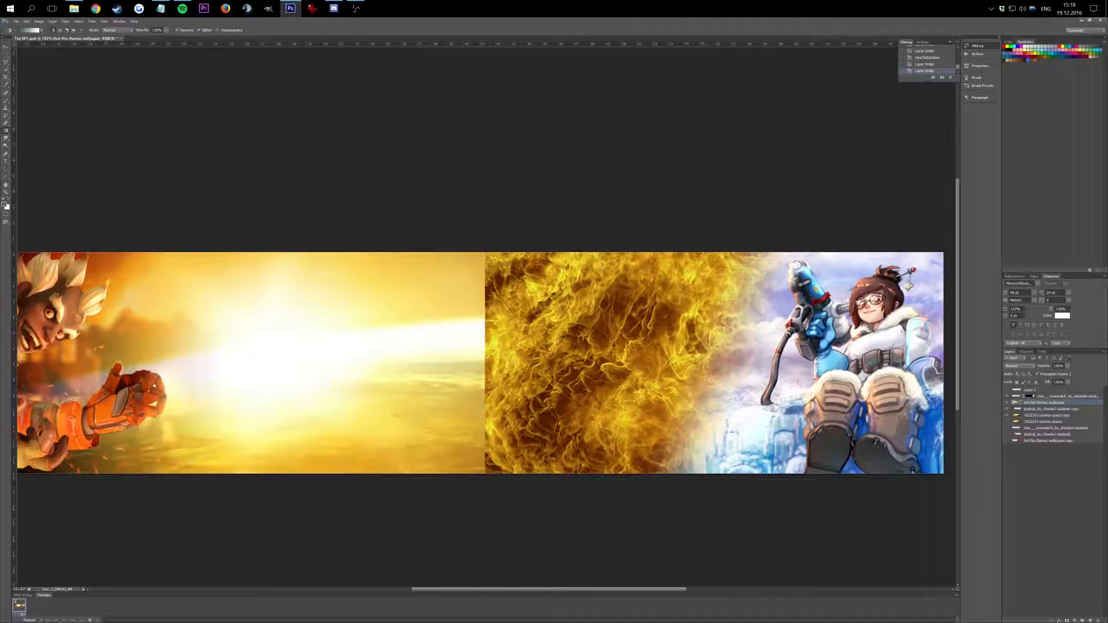
{"action": "left_click", "coordinate": [1067, 621]}
{"action": "left_click_drag", "start_coordinate": [502, 324], "coordinate": [687, 324]}
{"action": "left_click_drag", "start_coordinate": [508, 323], "coordinate": [721, 324]}
{"action": "left_click_drag", "start_coordinate": [583, 324], "coordinate": [727, 323]}
{"action": "left_click_drag", "start_coordinate": [519, 323], "coordinate": [722, 324]}
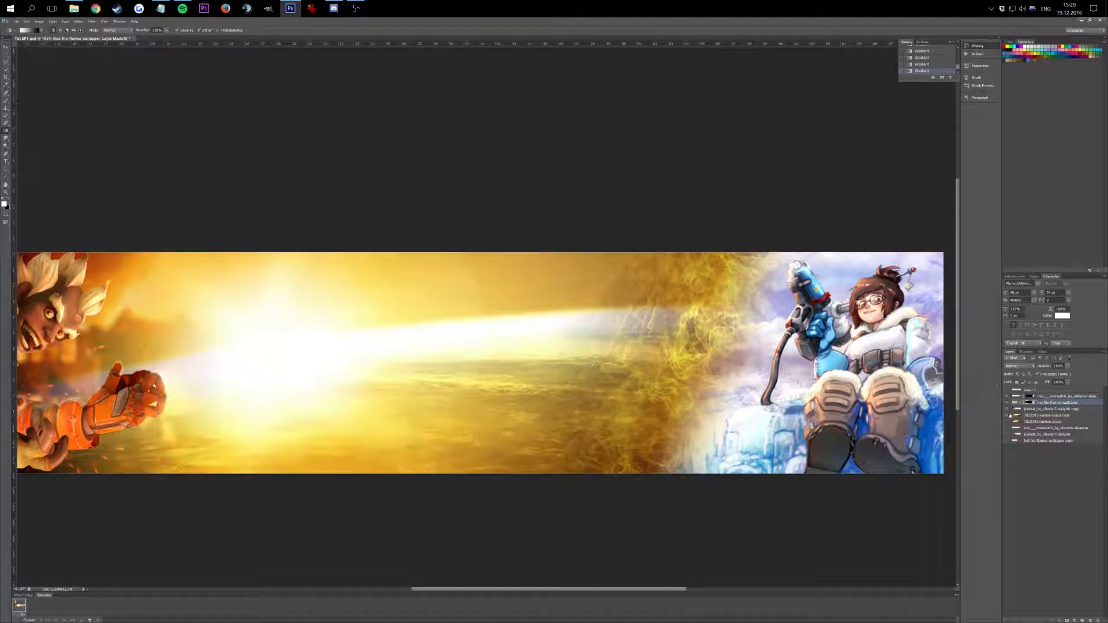
Add a Photo Filter adjustment layer, choose the Orange preset and move the layer to the top of the layer stack
{"action": "left_click", "coordinate": [1060, 621]}
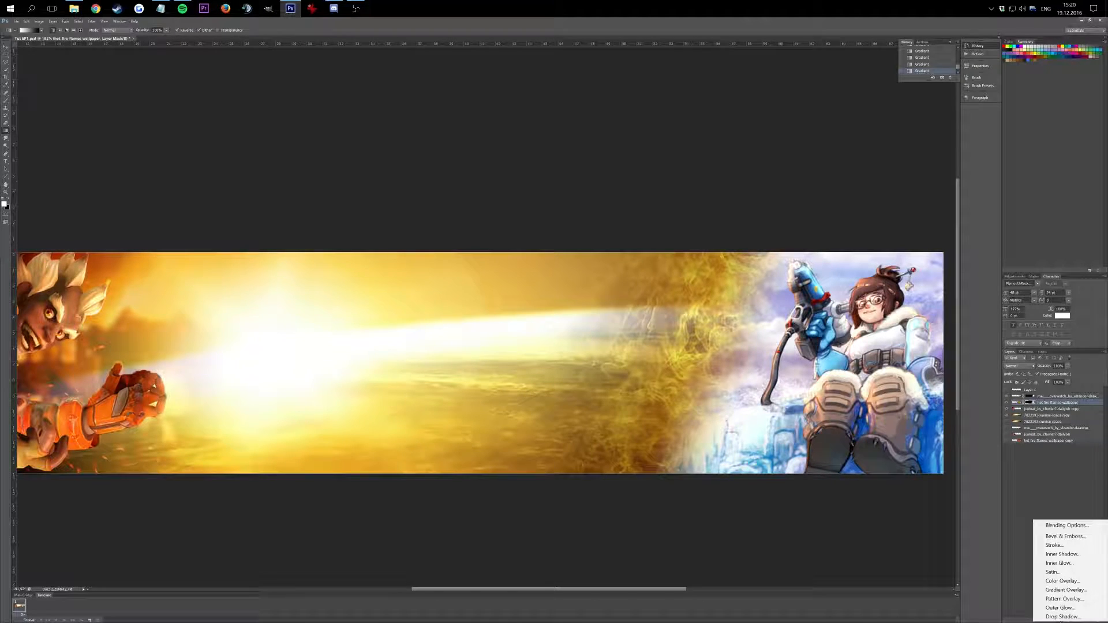
{"action": "key", "text": "Escape"}
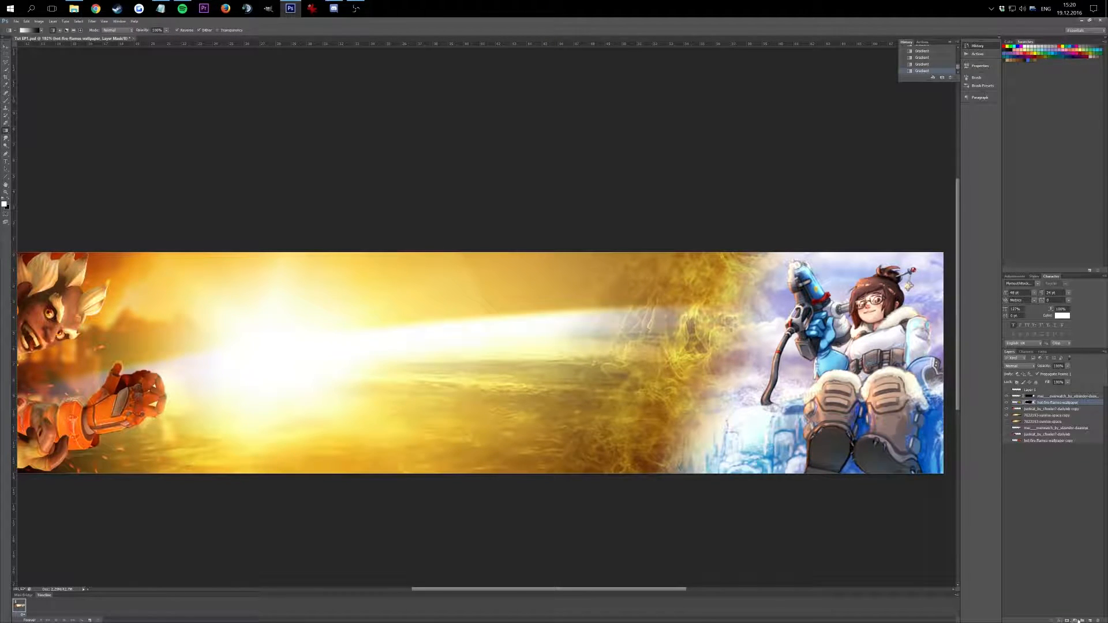
{"action": "left_click", "coordinate": [1075, 620]}
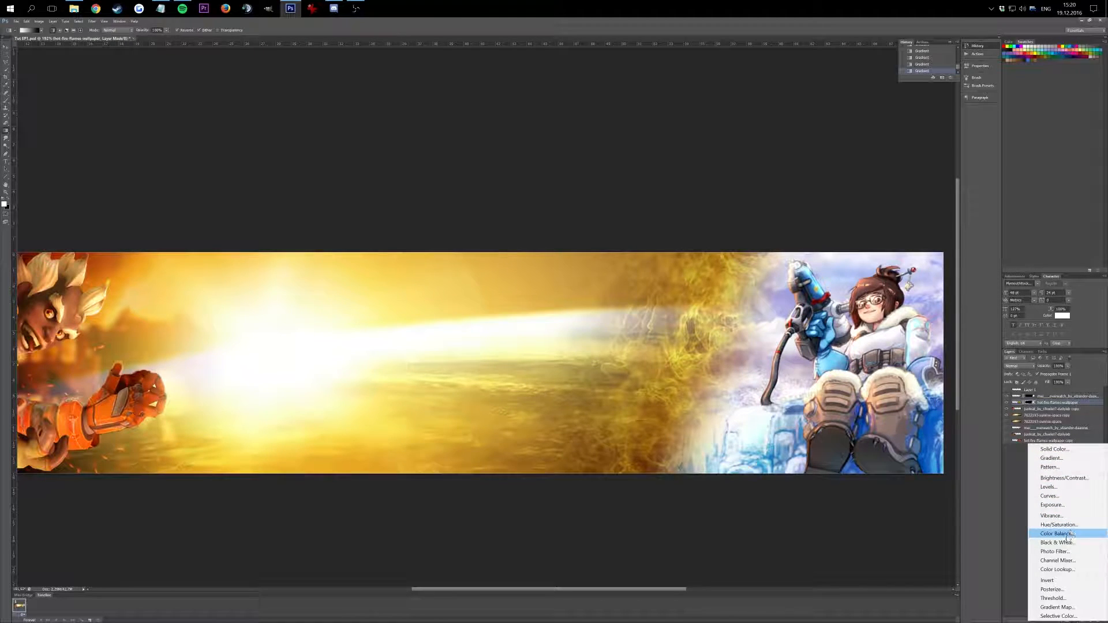
{"action": "left_click", "coordinate": [978, 65]}
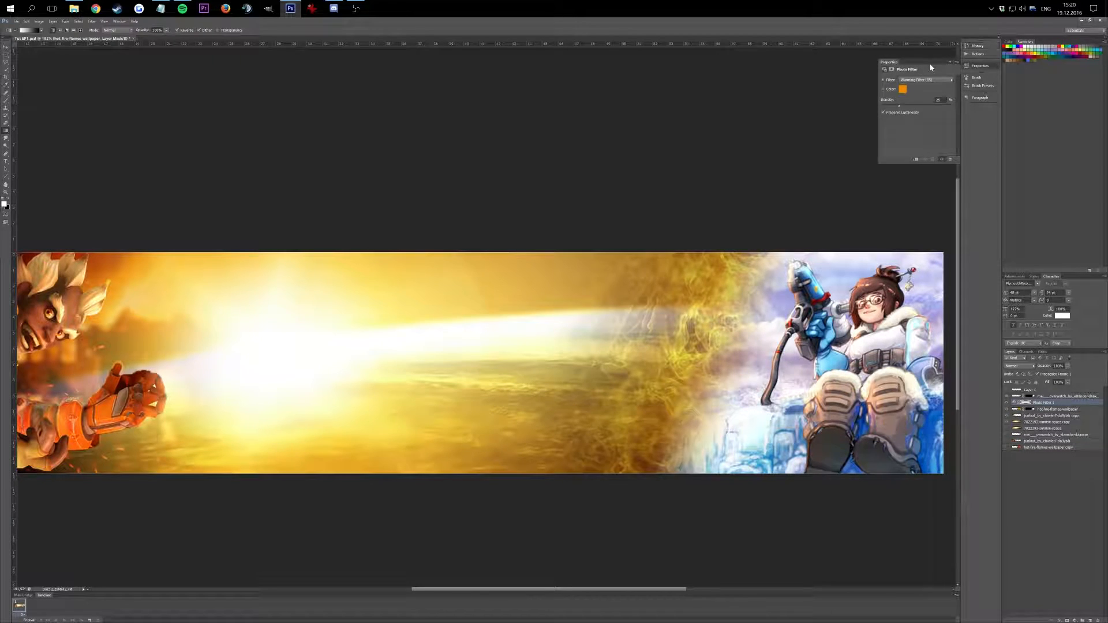
{"action": "left_click", "coordinate": [915, 80]}
{"action": "left_click", "coordinate": [917, 84]}
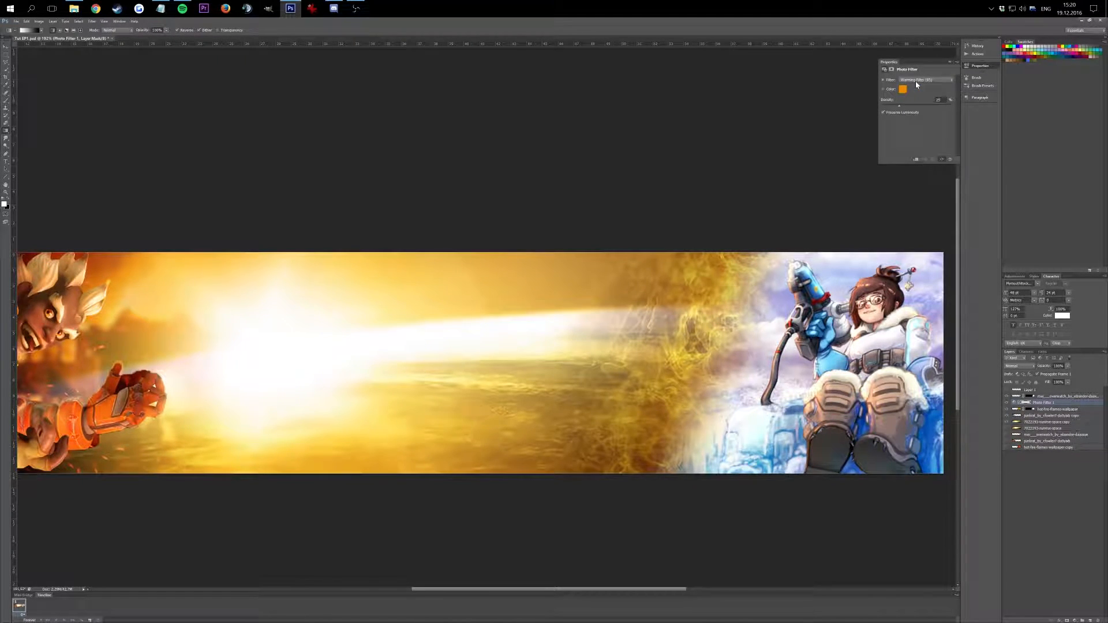
{"action": "scroll", "coordinate": [916, 81], "scroll_direction": "down", "scroll_amount": 3}
{"action": "scroll", "coordinate": [916, 81], "scroll_direction": "down", "scroll_amount": 2}
{"action": "left_click_drag", "start_coordinate": [1039, 404], "coordinate": [1044, 388]}
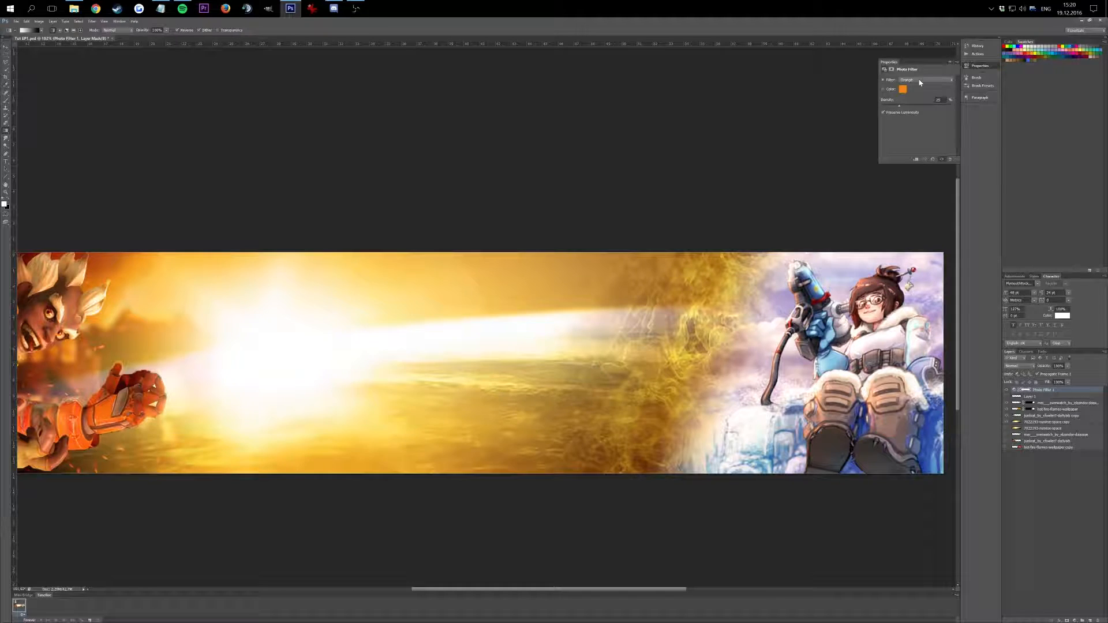
Try Photo Filter presets such as Violet, Deep Red and Blue, and raise the filter's density to 50%
{"action": "scroll", "coordinate": [921, 82], "scroll_direction": "down", "scroll_amount": 2}
{"action": "scroll", "coordinate": [921, 83], "scroll_direction": "down", "scroll_amount": 2}
{"action": "scroll", "coordinate": [921, 83], "scroll_direction": "down", "scroll_amount": 1}
{"action": "scroll", "coordinate": [918, 107], "scroll_direction": "down", "scroll_amount": 1}
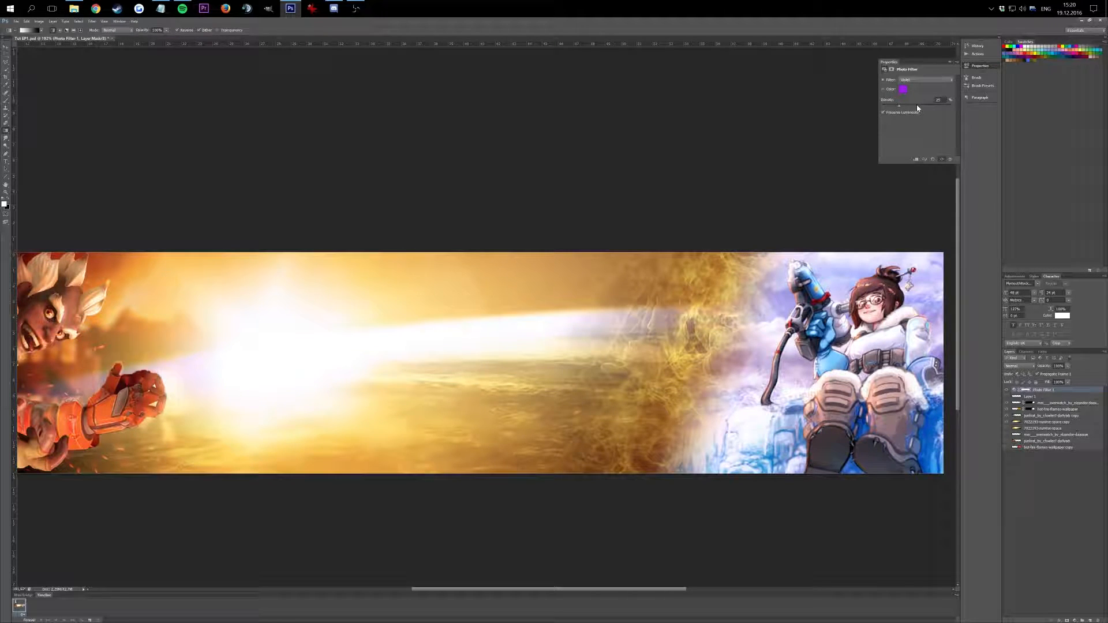
{"action": "scroll", "coordinate": [921, 81], "scroll_direction": "down", "scroll_amount": 1}
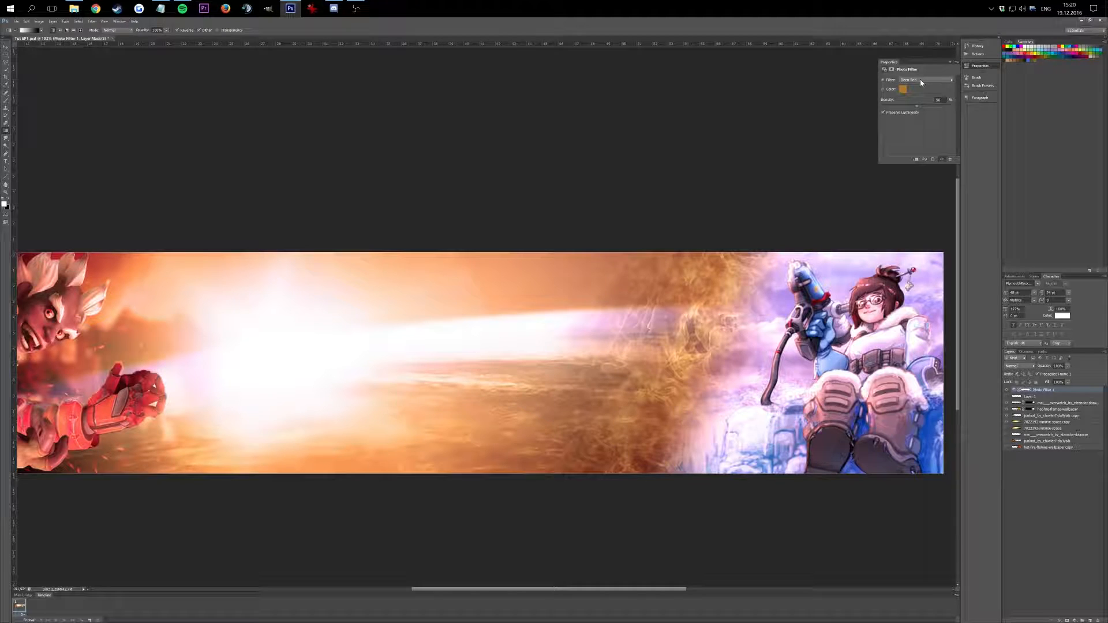
{"action": "scroll", "coordinate": [920, 80], "scroll_direction": "down", "scroll_amount": 1}
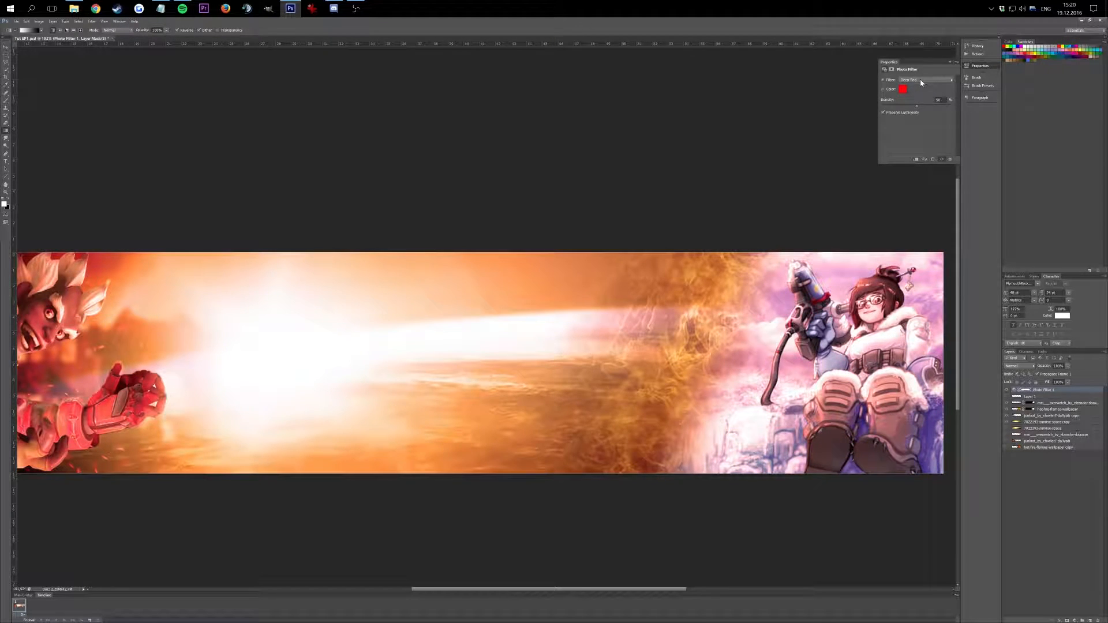
{"action": "scroll", "coordinate": [921, 82], "scroll_direction": "up", "scroll_amount": 1}
{"action": "left_click", "coordinate": [920, 81]}
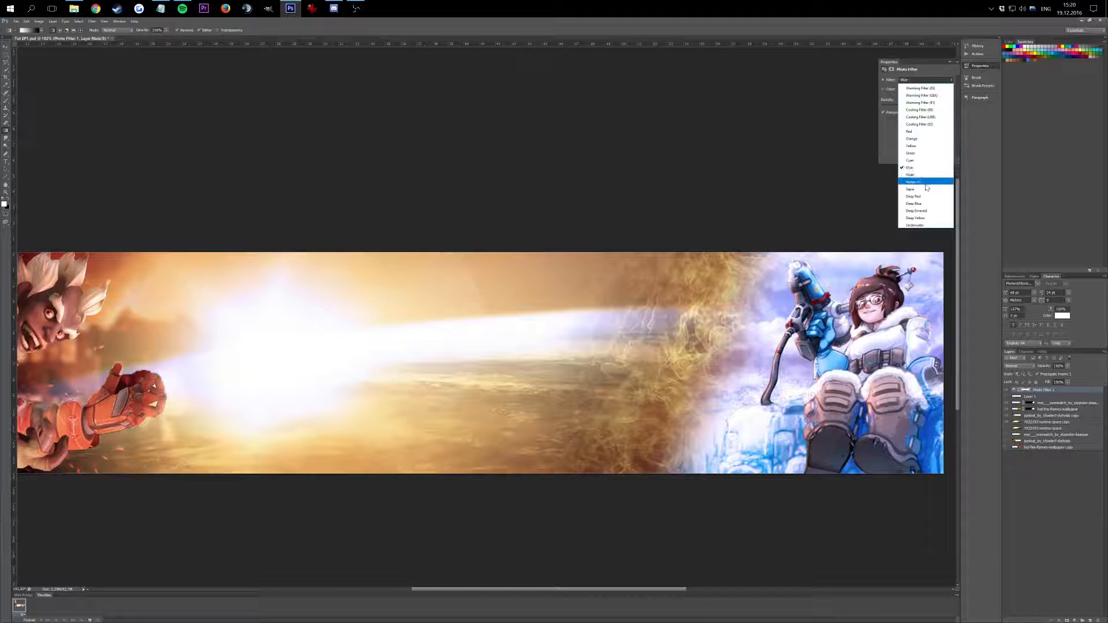
Set the Photo Filter to a custom medium blue, starting from a colour sampled on Mei's blaster
{"action": "left_click", "coordinate": [890, 141]}
{"action": "left_click", "coordinate": [903, 92]}
{"action": "left_click", "coordinate": [811, 286]}
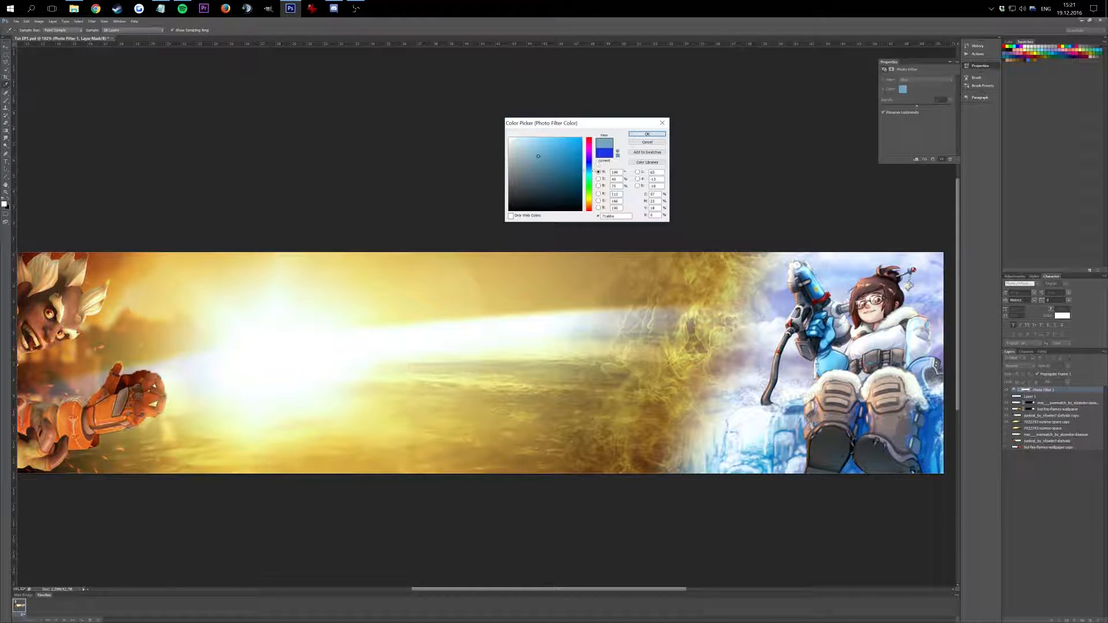
{"action": "left_click", "coordinate": [545, 151]}
{"action": "left_click", "coordinate": [553, 156]}
{"action": "left_click", "coordinate": [562, 161]}
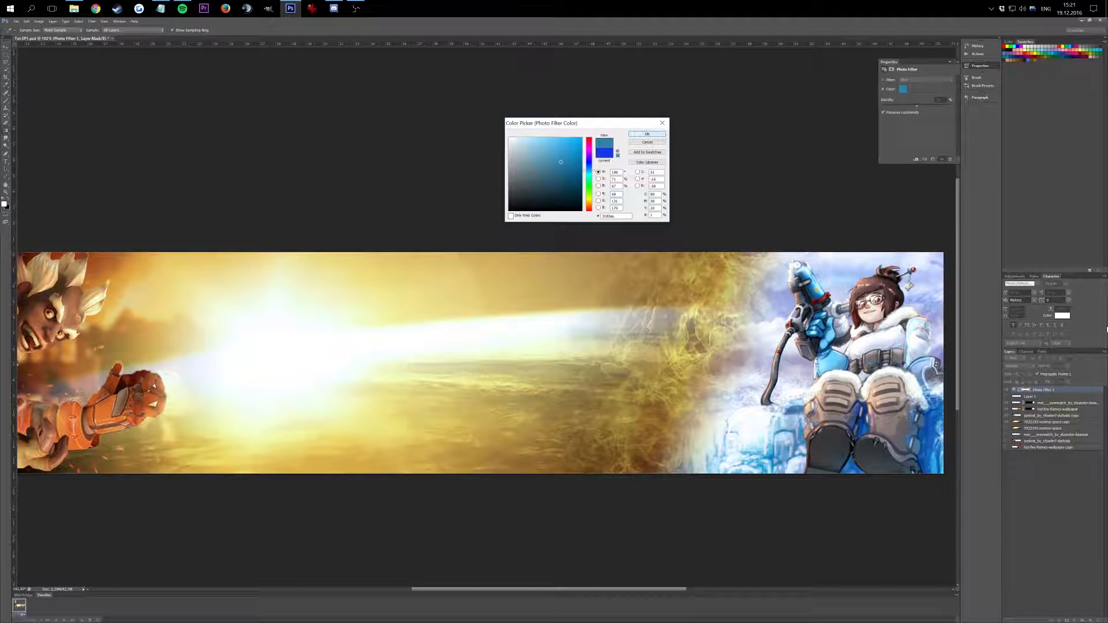
{"action": "key", "text": "Return"}
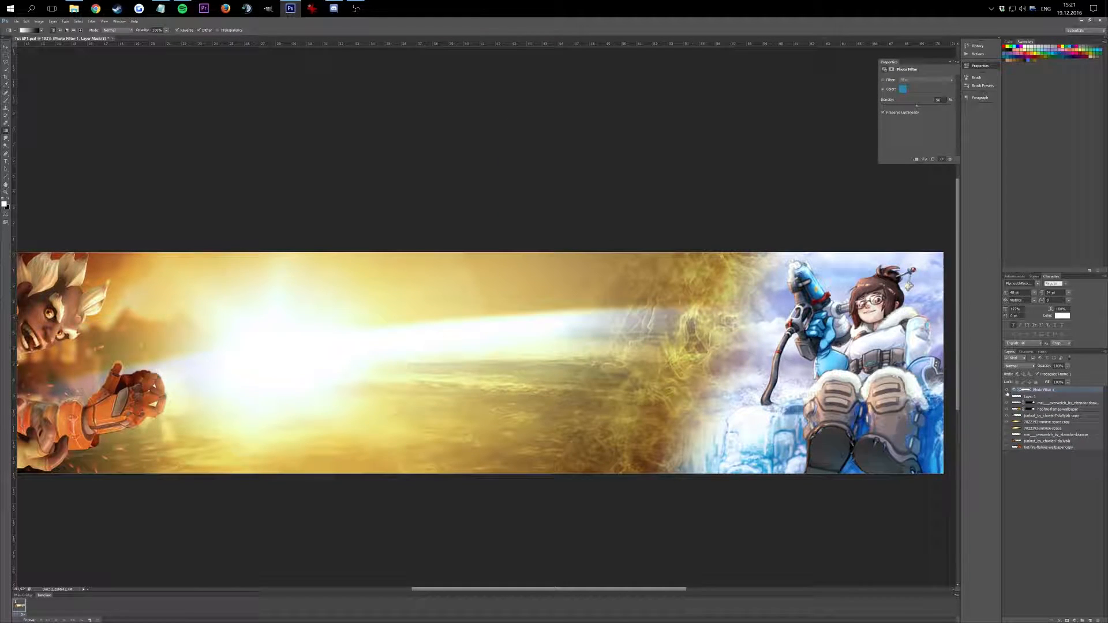
Compare the whole banner with and without the blue Photo Filter layer
{"action": "left_click", "coordinate": [1008, 391]}
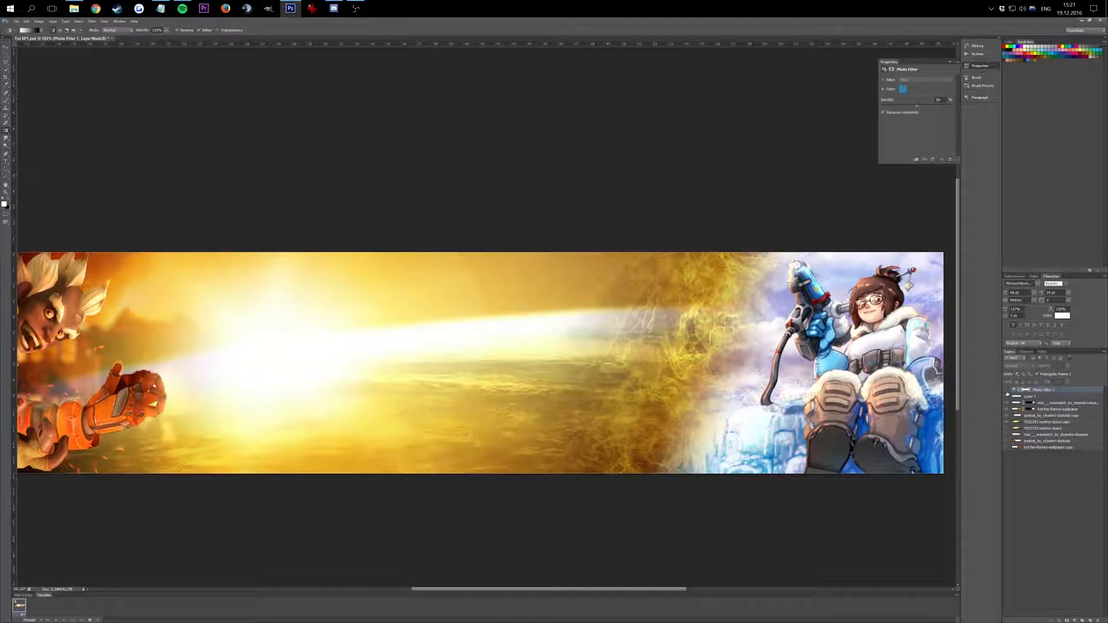
{"action": "left_click", "coordinate": [1007, 391]}
{"action": "left_click", "coordinate": [1008, 392]}
{"action": "left_click", "coordinate": [1008, 392]}
{"action": "scroll", "coordinate": [875, 344], "scroll_direction": "down", "scroll_amount": 3}
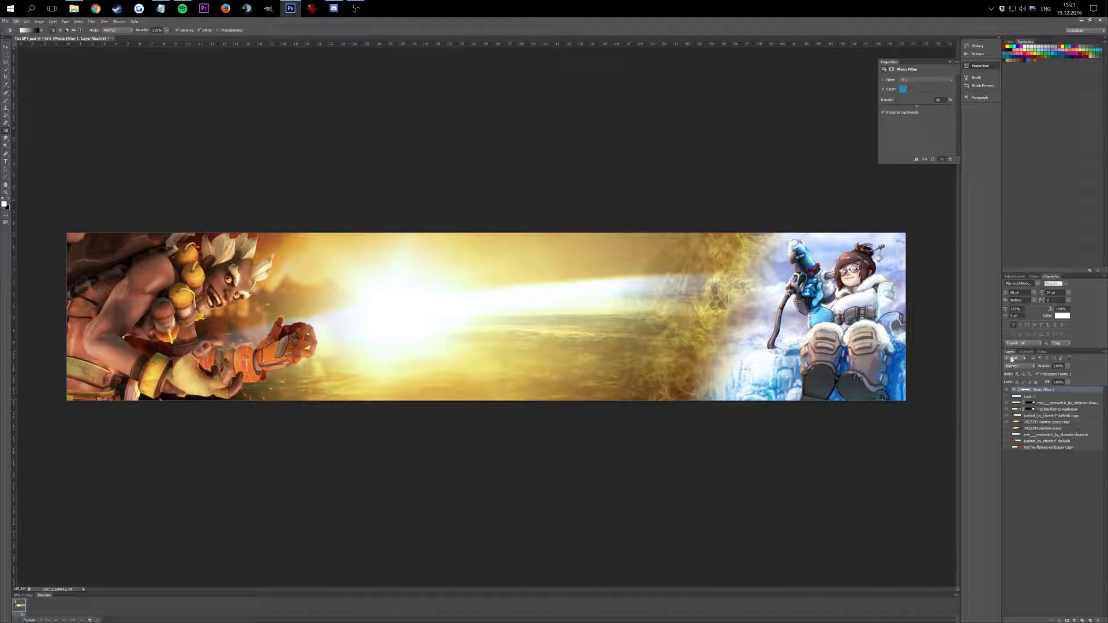
{"action": "left_click", "coordinate": [1007, 391]}
{"action": "left_click", "coordinate": [1007, 391]}
Limit the blue Photo Filter to Mei's side with a horizontal gradient on its layer mask
{"action": "left_click", "coordinate": [1039, 391]}
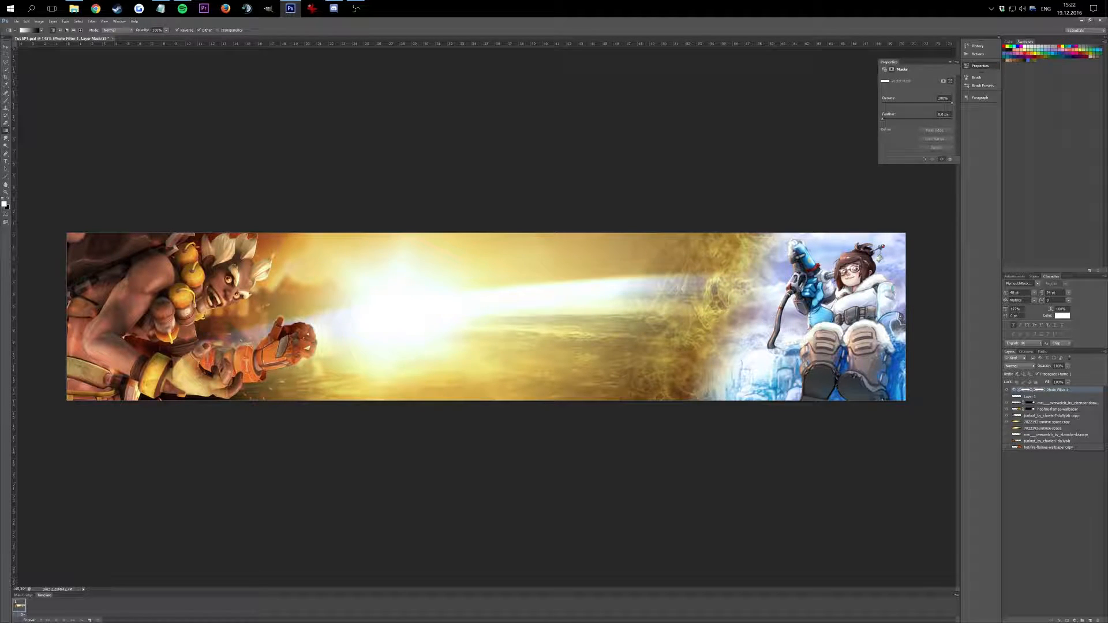
{"action": "left_click_drag", "start_coordinate": [690, 316], "coordinate": [775, 317]}
Add a second Photo Filter adjustment layer and set its colour to a custom yellow
{"action": "left_click", "coordinate": [1075, 620]}
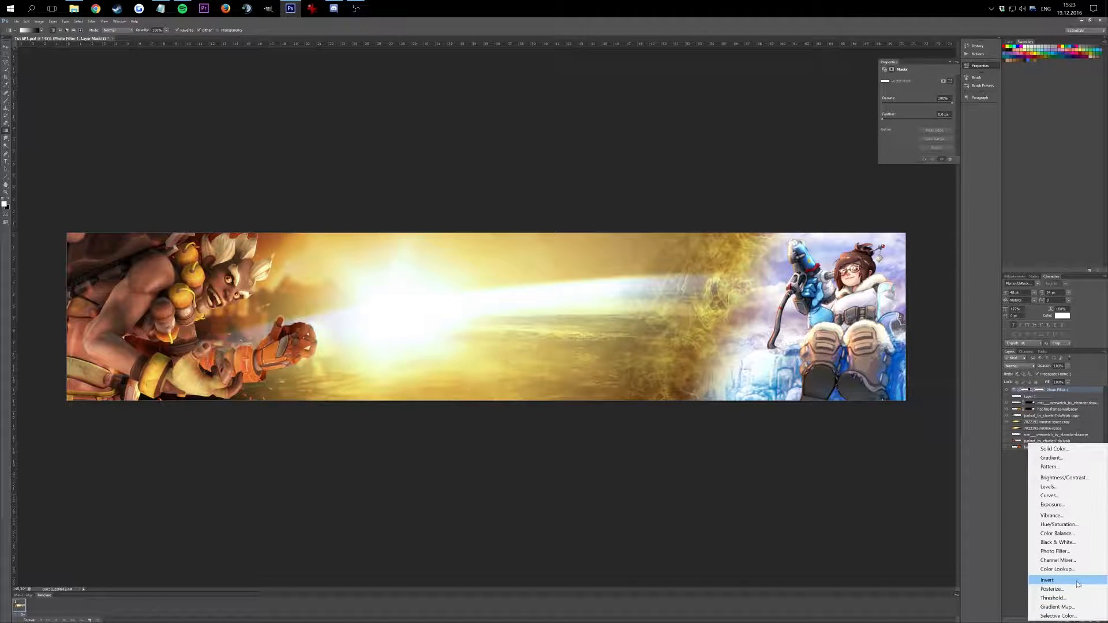
{"action": "left_click", "coordinate": [1077, 552]}
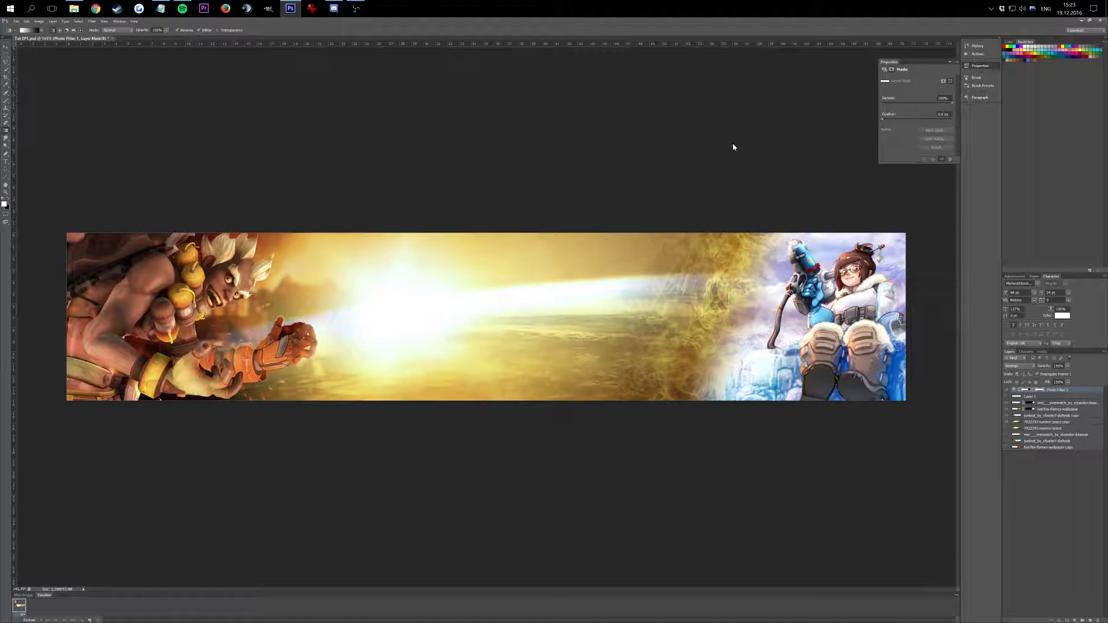
{"action": "left_click", "coordinate": [926, 80]}
{"action": "left_click", "coordinate": [918, 125]}
{"action": "left_click", "coordinate": [903, 89]}
{"action": "left_click_drag", "start_coordinate": [589, 208], "coordinate": [589, 199]}
{"action": "left_click", "coordinate": [646, 134]}
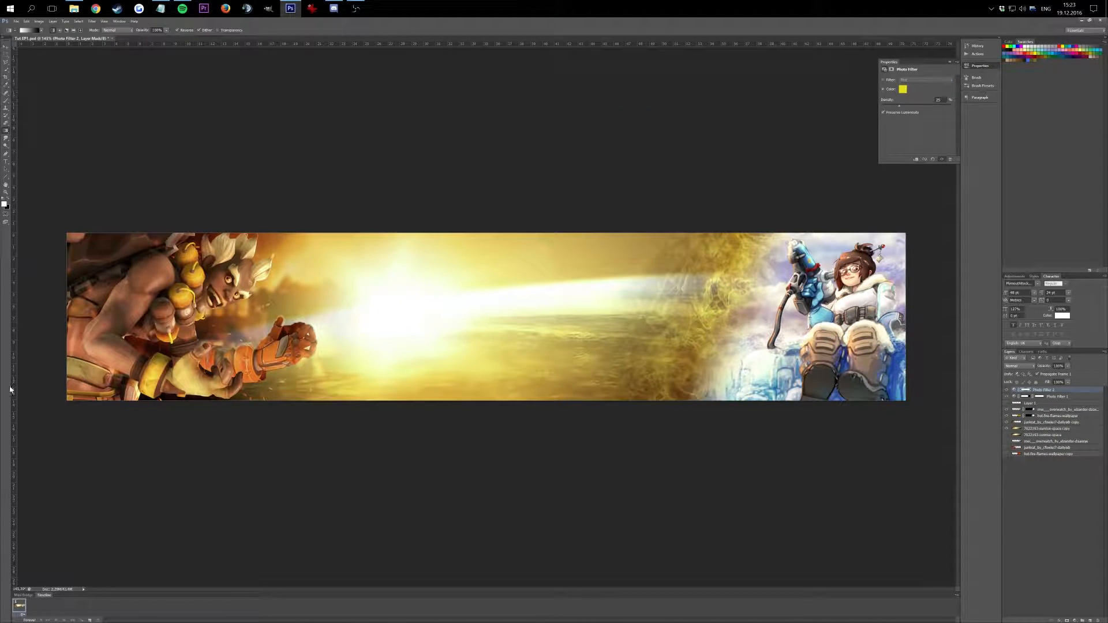
Add a mask to the yellow Photo Filter layer and hide the layer
{"action": "left_click", "coordinate": [1069, 620]}
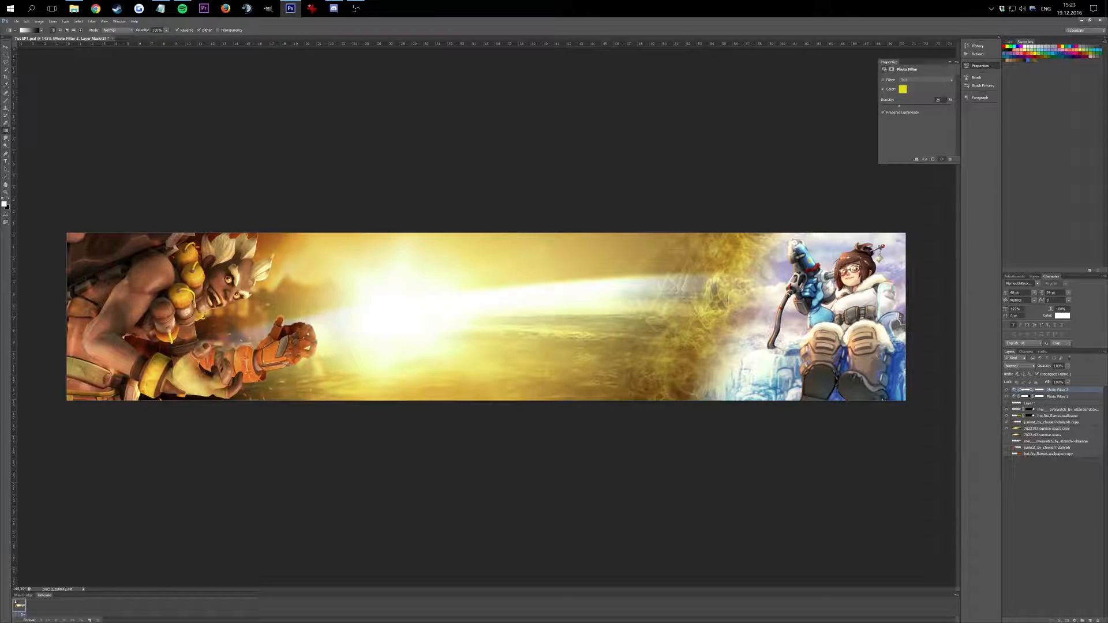
{"action": "left_click", "coordinate": [1006, 391]}
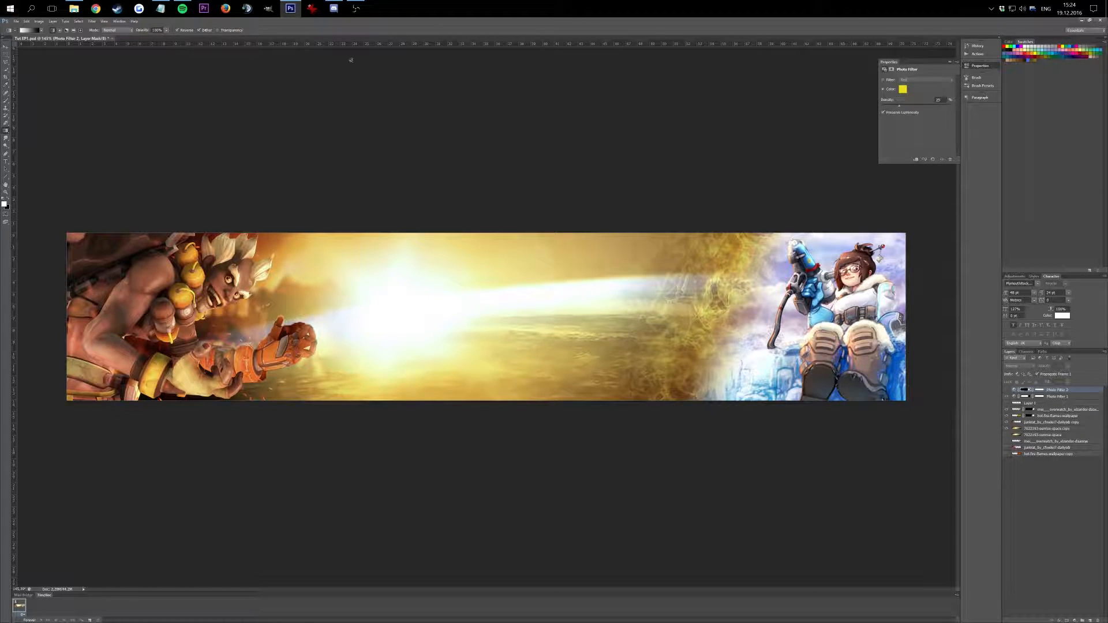
Duplicate the orange flames copy, move the duplicate above the masked Mei layer and make it visible
{"action": "left_click", "coordinate": [1029, 455]}
{"action": "right_click", "coordinate": [1030, 455]}
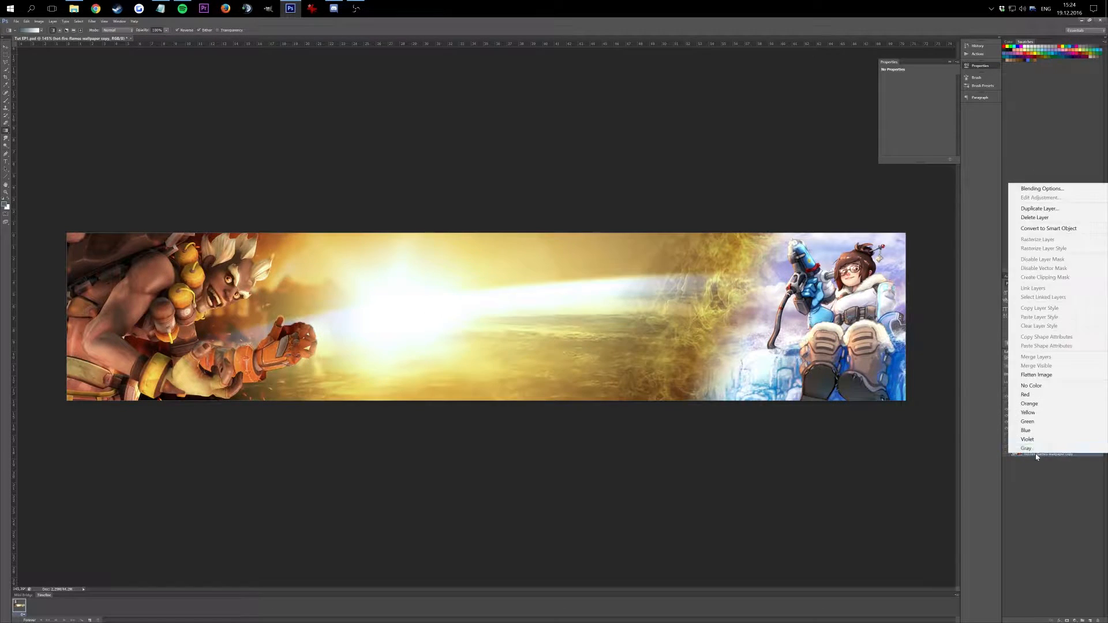
{"action": "left_click", "coordinate": [1039, 208]}
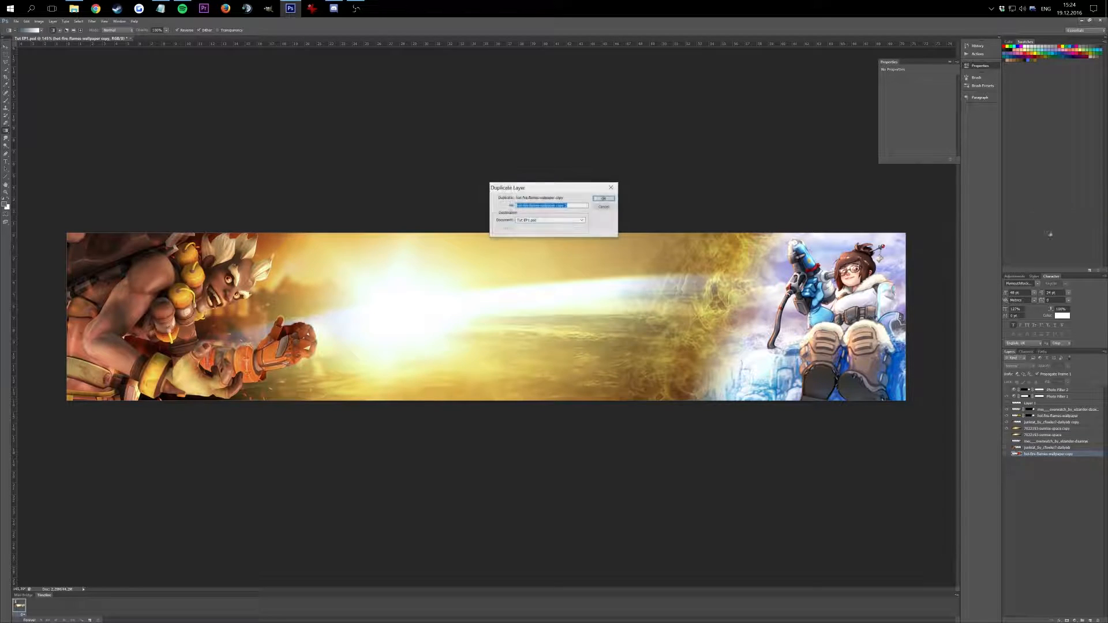
{"action": "left_click", "coordinate": [604, 198]}
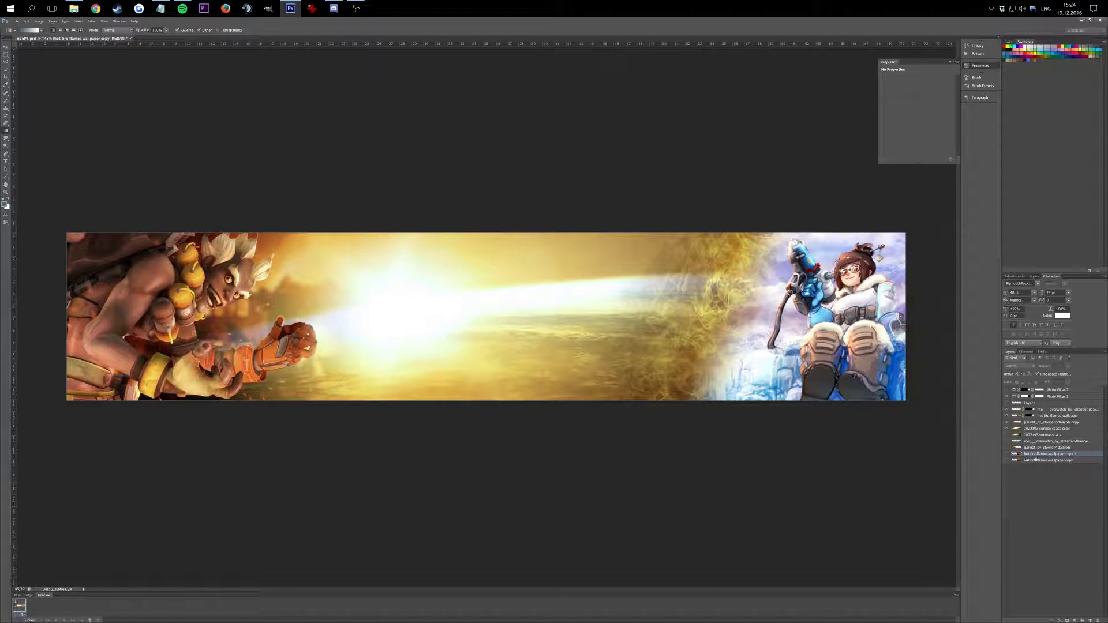
{"action": "left_click_drag", "start_coordinate": [1055, 404], "coordinate": [1057, 405]}
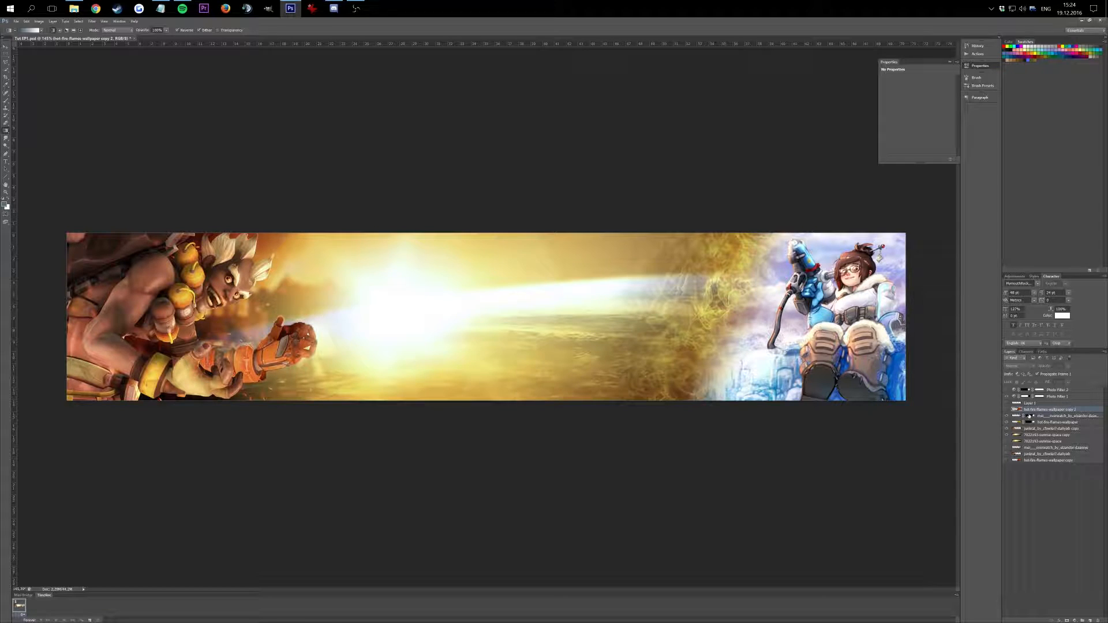
{"action": "left_click", "coordinate": [1007, 410]}
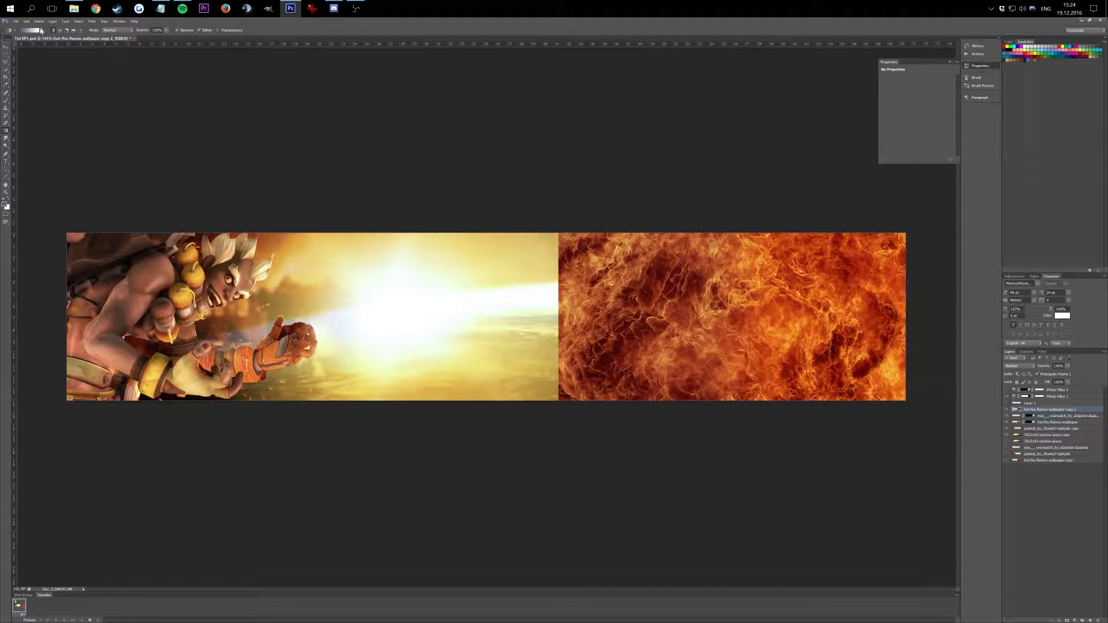
Shift the hue of the new flames duplicate from orange to yellow with Hue/Saturation
{"action": "left_click", "coordinate": [39, 22]}
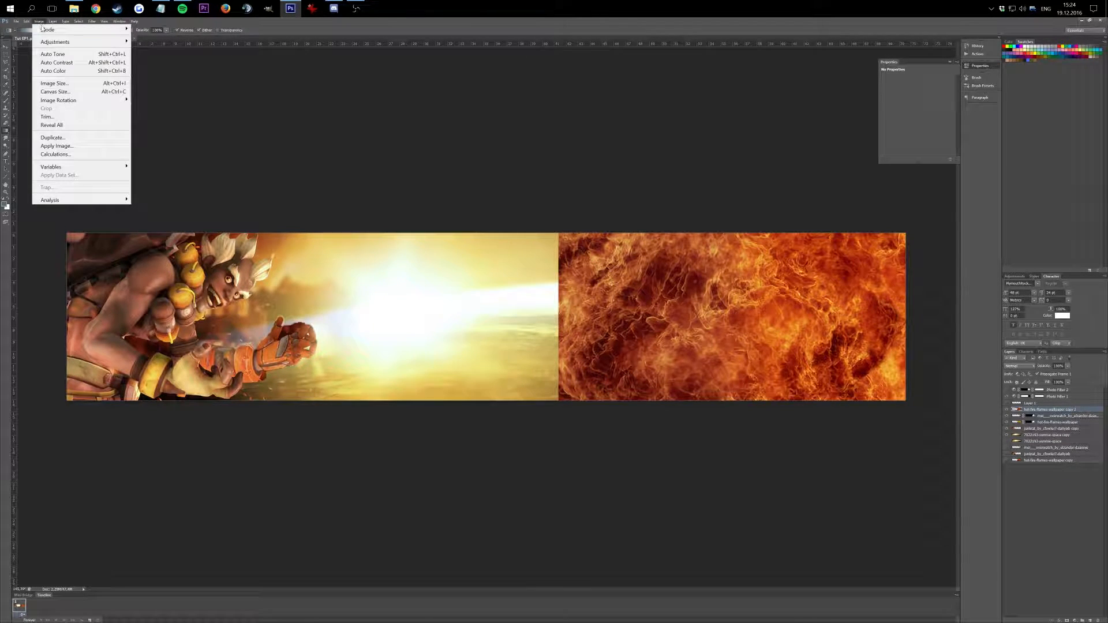
{"action": "mouse_move", "coordinate": [110, 42]}
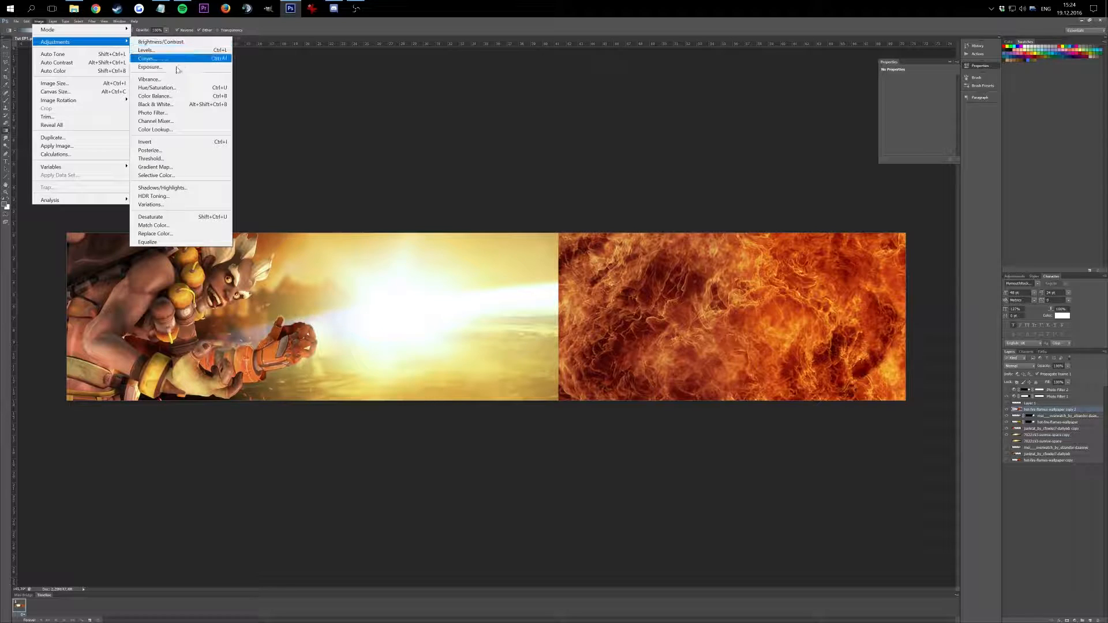
{"action": "left_click", "coordinate": [164, 88]}
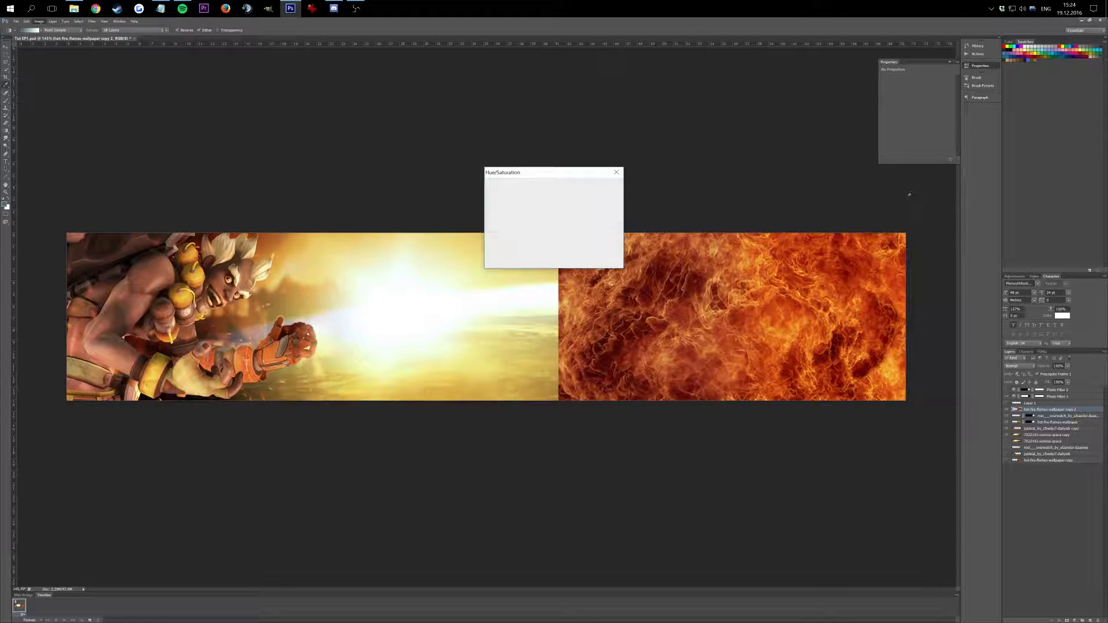
{"action": "mouse_move", "coordinate": [540, 212]}
{"action": "left_mouse_down"}
{"action": "mouse_move", "coordinate": [578, 220]}
{"action": "mouse_move", "coordinate": [550, 219]}
{"action": "left_mouse_up"}
{"action": "key", "text": "Escape"}
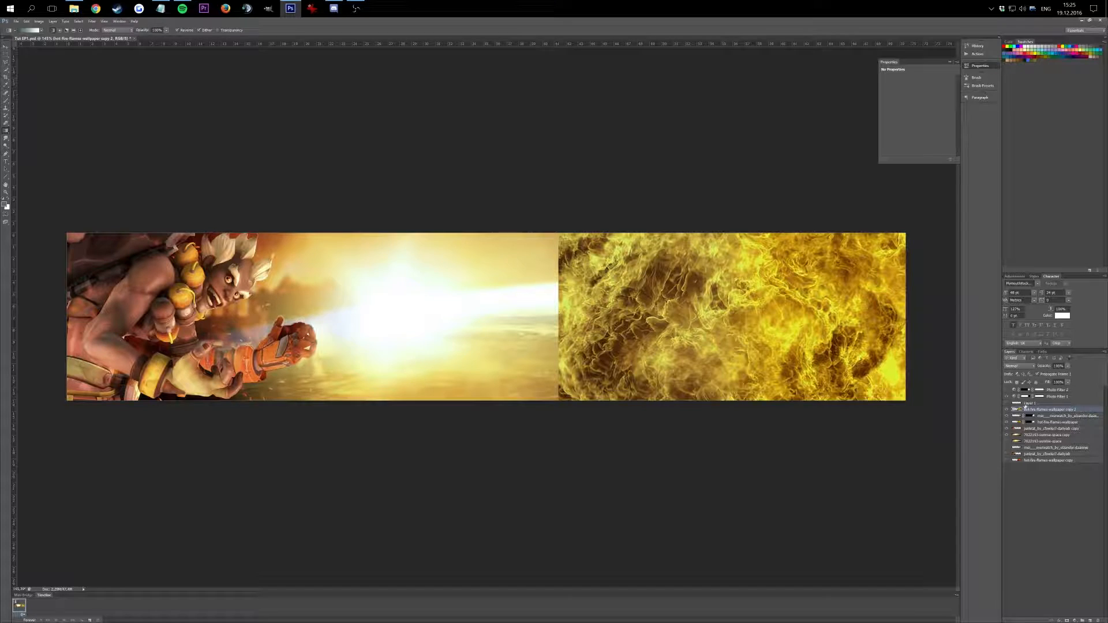
Set the yellow flames duplicate's blend mode to Hue and lower its opacity to about 57%
{"action": "right_click", "coordinate": [1047, 414]}
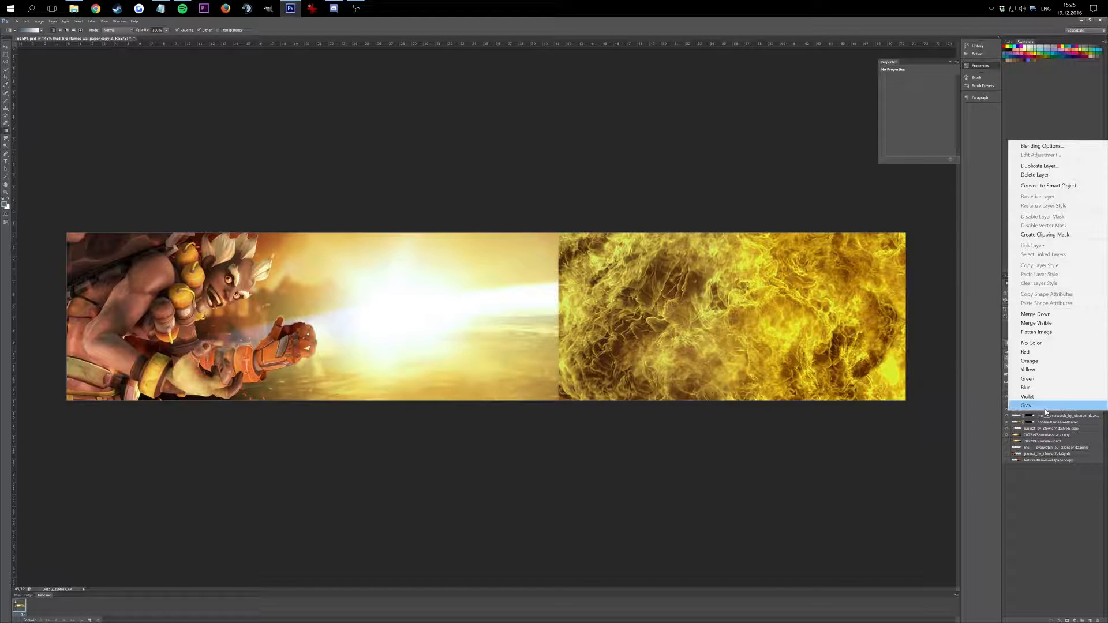
{"action": "left_click", "coordinate": [1056, 146]}
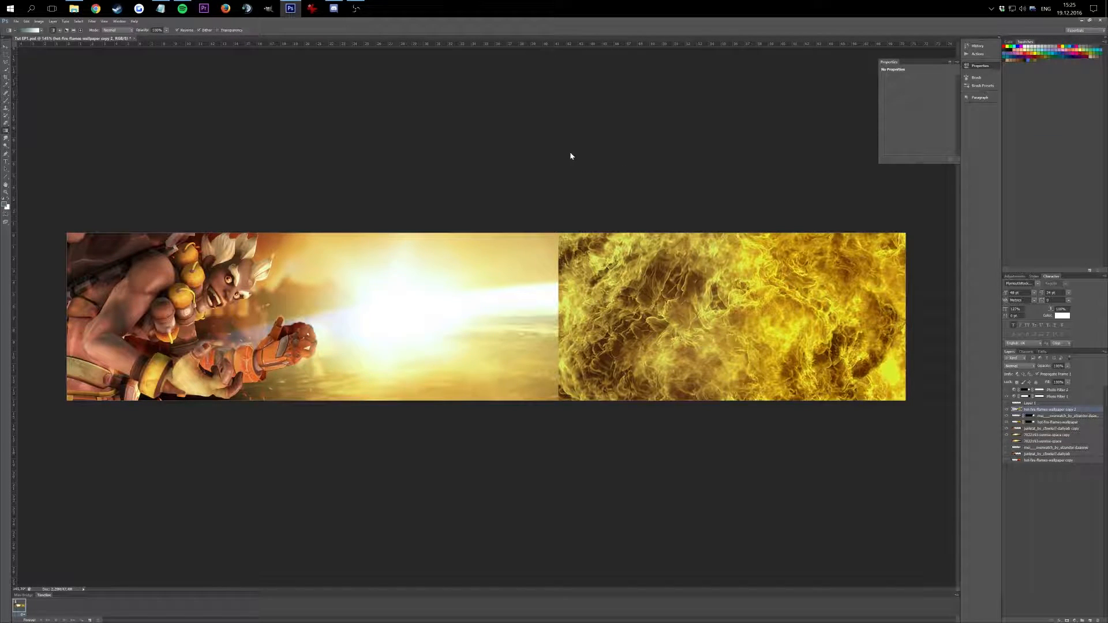
{"action": "scroll", "coordinate": [743, 167], "scroll_direction": "down", "scroll_amount": 5}
{"action": "scroll", "coordinate": [744, 167], "scroll_direction": "down", "scroll_amount": 18}
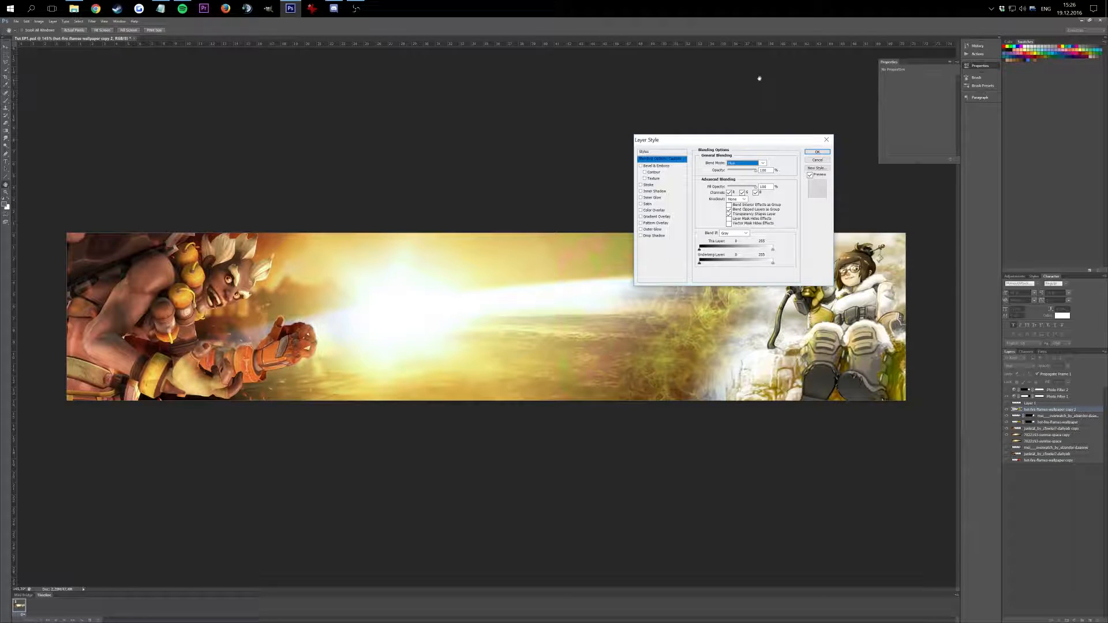
{"action": "left_click_drag", "start_coordinate": [754, 172], "coordinate": [747, 172]}
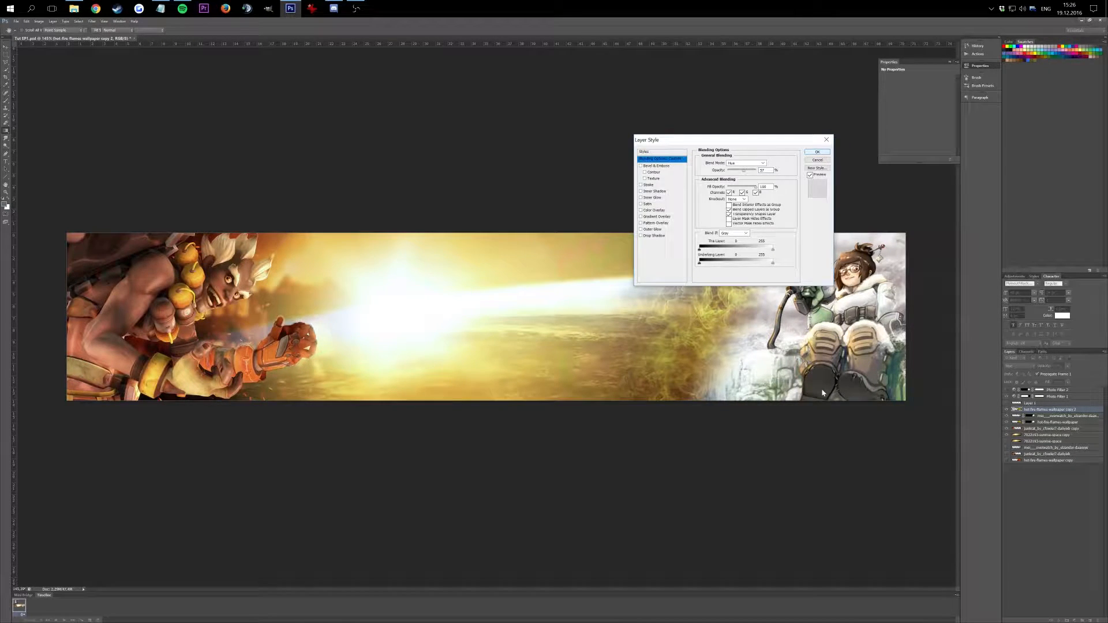
{"action": "key", "text": "Escape"}
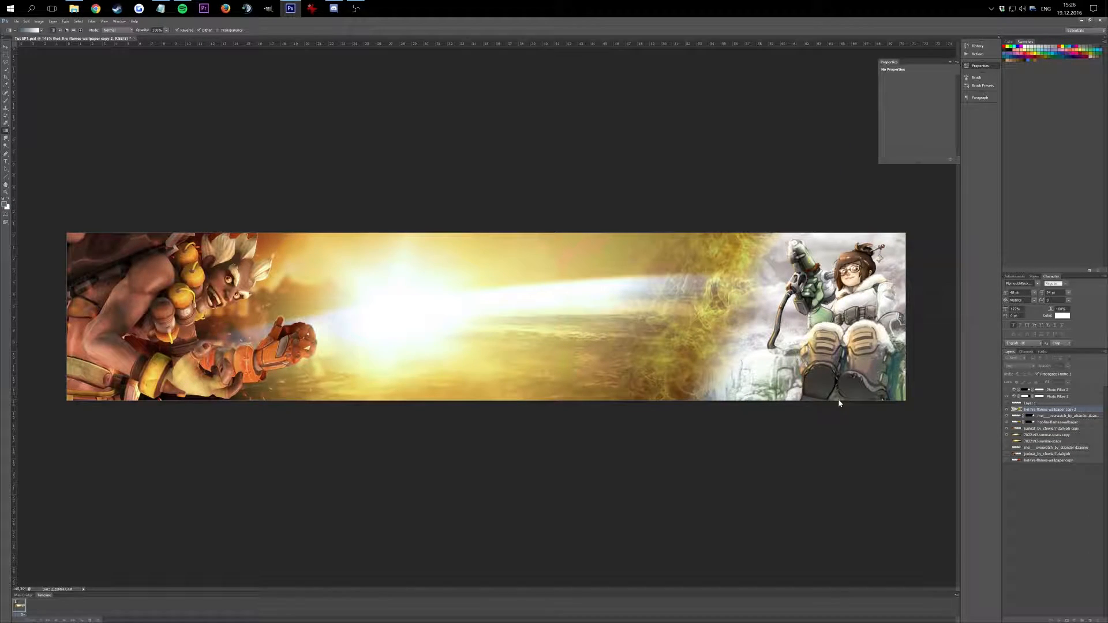
Compare the banner with the yellow flames duplicate hidden and shown
{"action": "left_click", "coordinate": [1007, 409]}
{"action": "left_click", "coordinate": [1007, 409]}
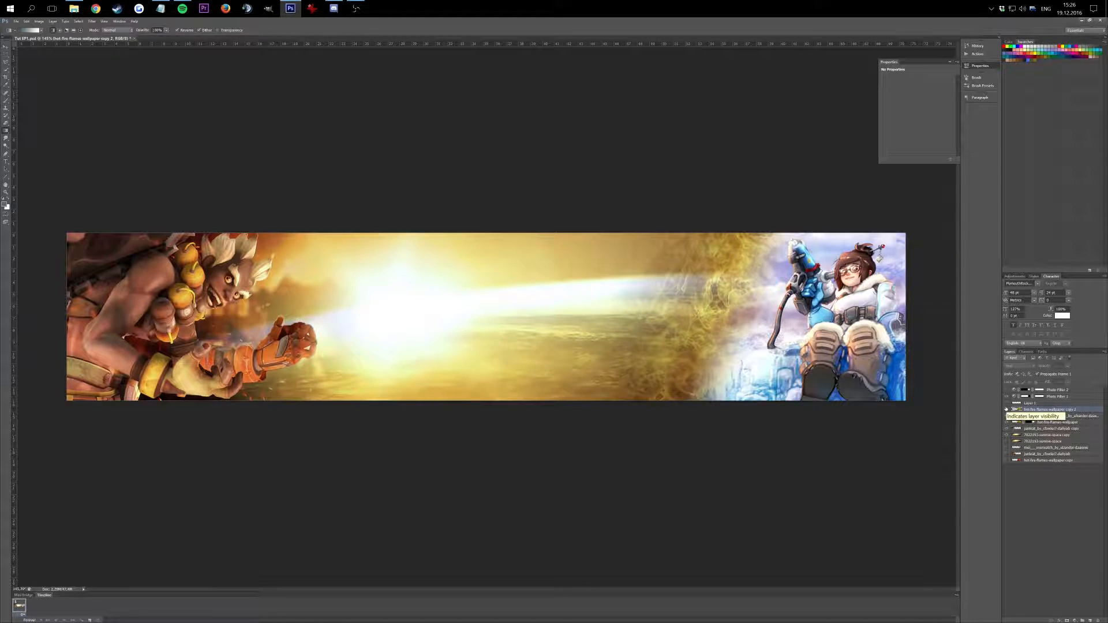
{"action": "left_click", "coordinate": [1007, 410]}
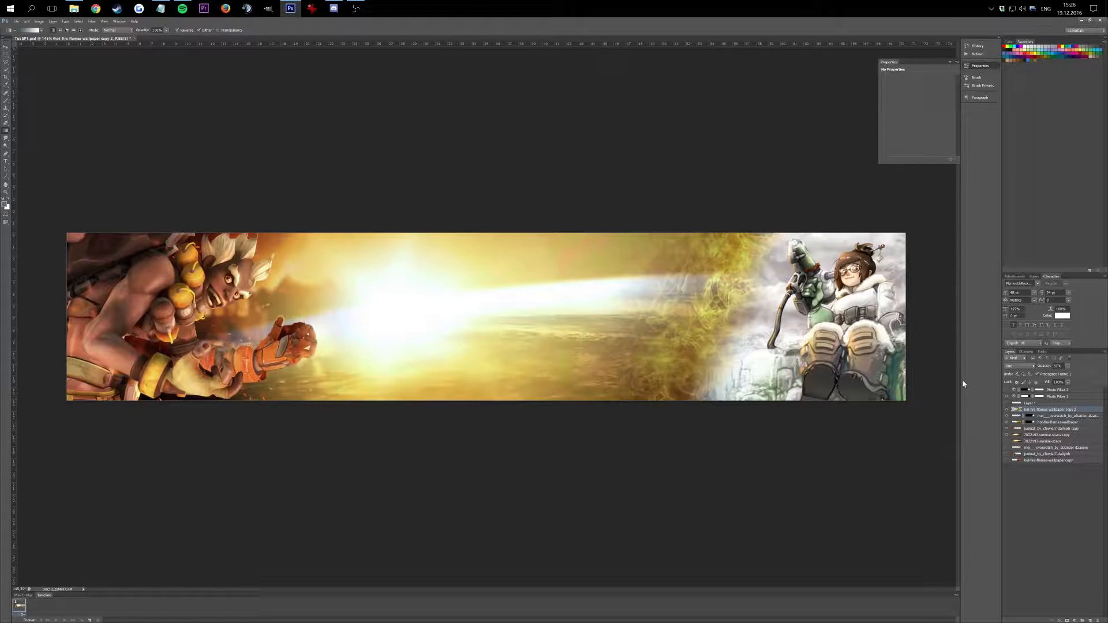
{"action": "left_click", "coordinate": [1008, 410]}
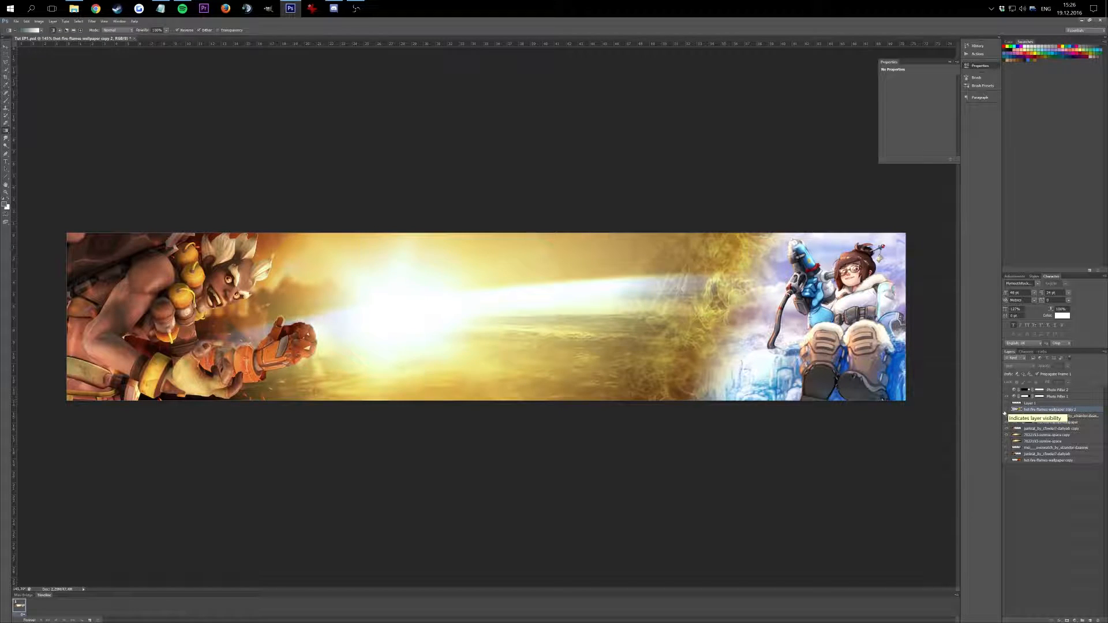
{"action": "left_click", "coordinate": [1006, 410]}
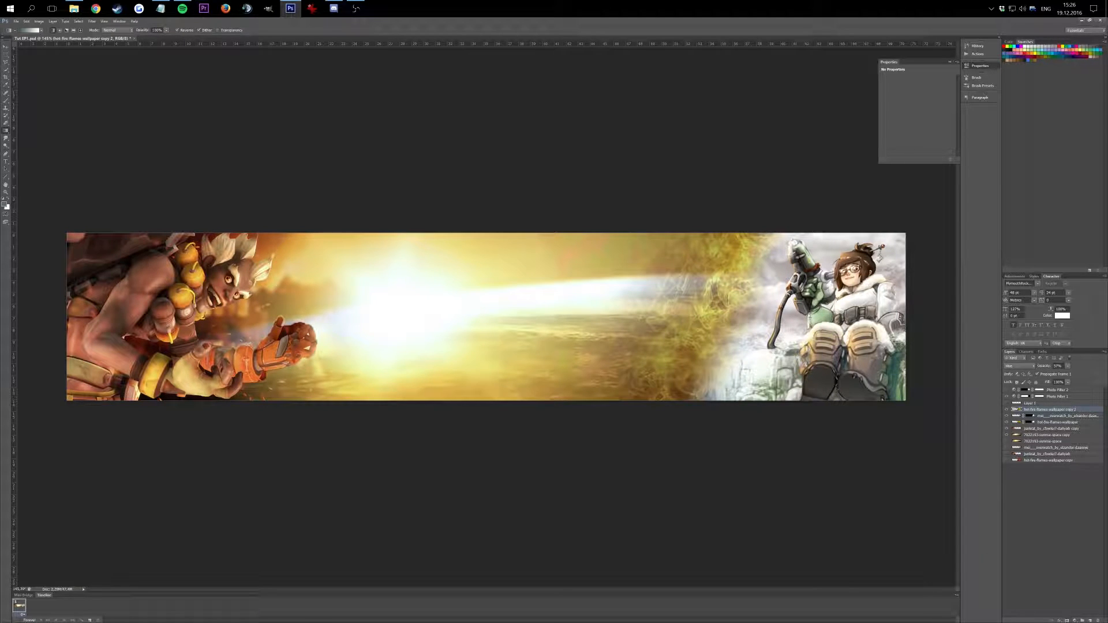
Add a mask to the yellow flames duplicate and draw a gradient on it so the layer fades out toward the banner's centre
{"action": "left_click", "coordinate": [1067, 621]}
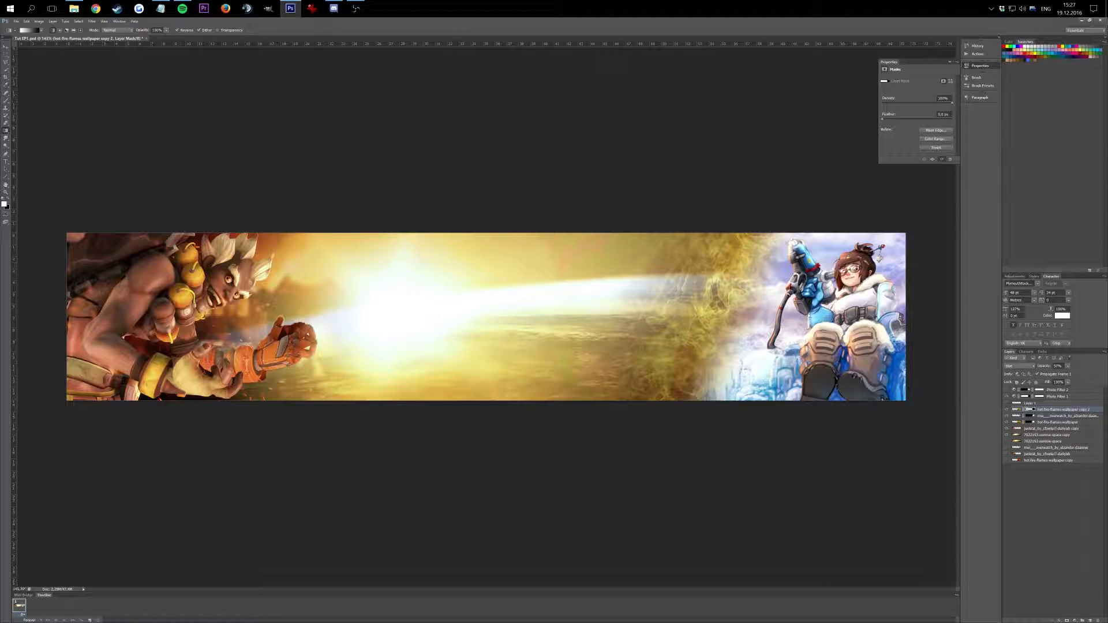
{"action": "key", "text": "ctrl+z"}
{"action": "left_click_drag", "start_coordinate": [700, 325], "coordinate": [637, 325]}
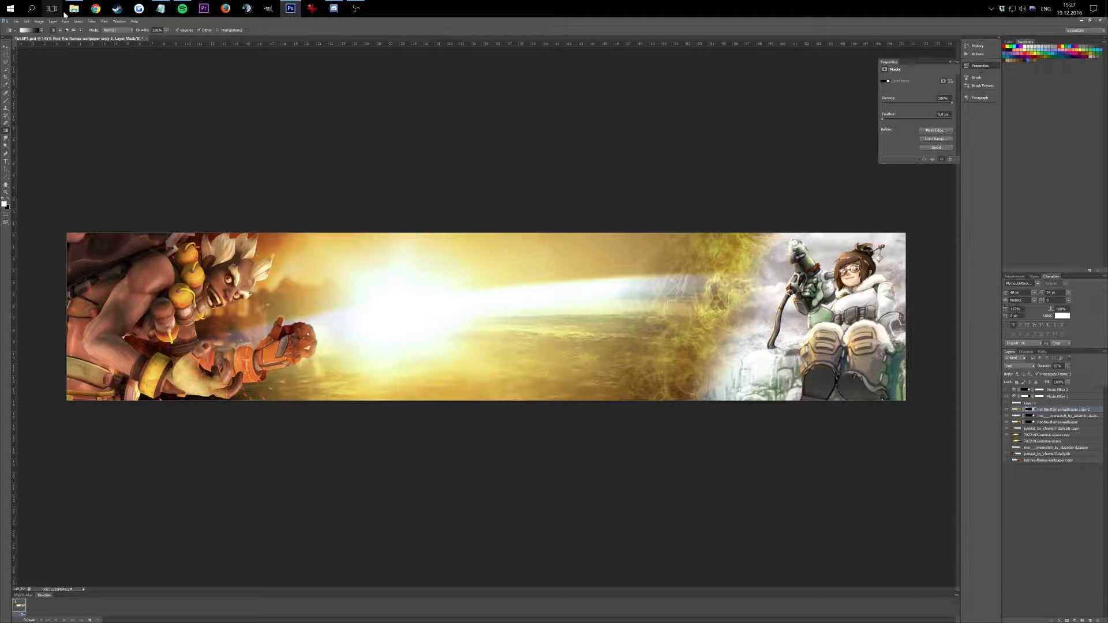
Place the purple texture_328 image from the Textures folder into the banner, rotate it and move it over Mei
{"action": "mouse_move", "coordinate": [84, 10]}
{"action": "left_click", "coordinate": [74, 8]}
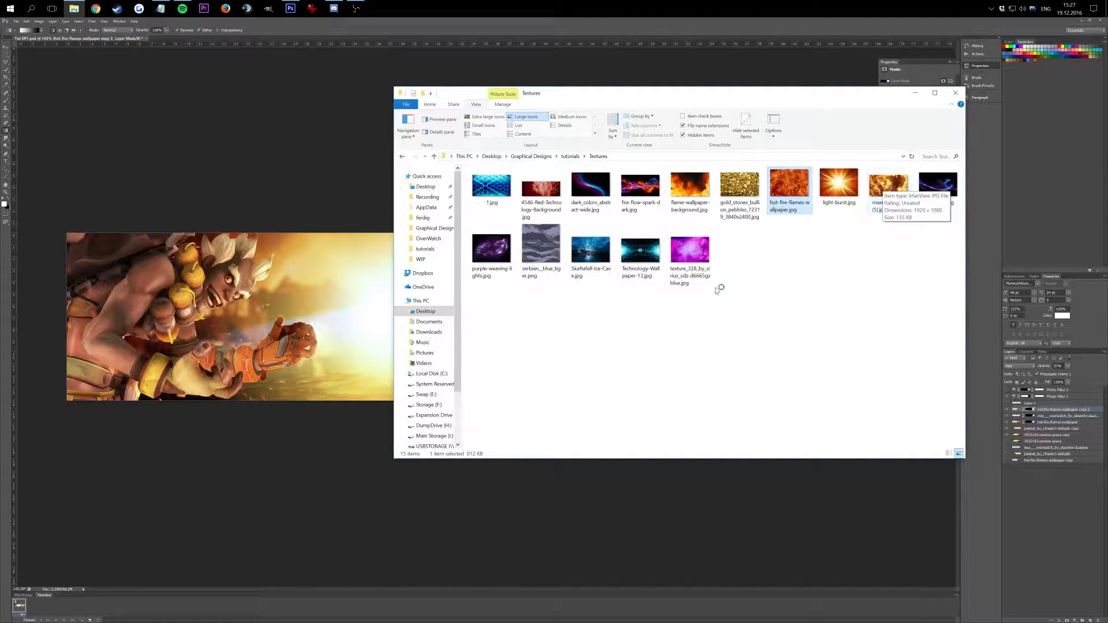
{"action": "left_click_drag", "start_coordinate": [689, 249], "coordinate": [524, 355]}
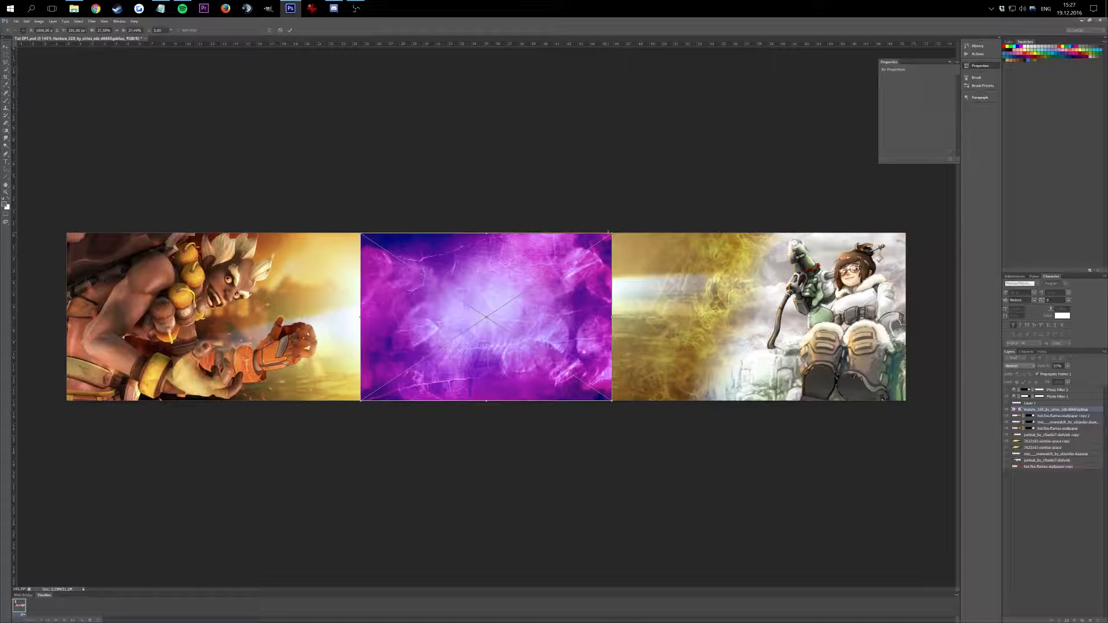
{"action": "left_click_drag", "start_coordinate": [612, 233], "coordinate": [534, 513]}
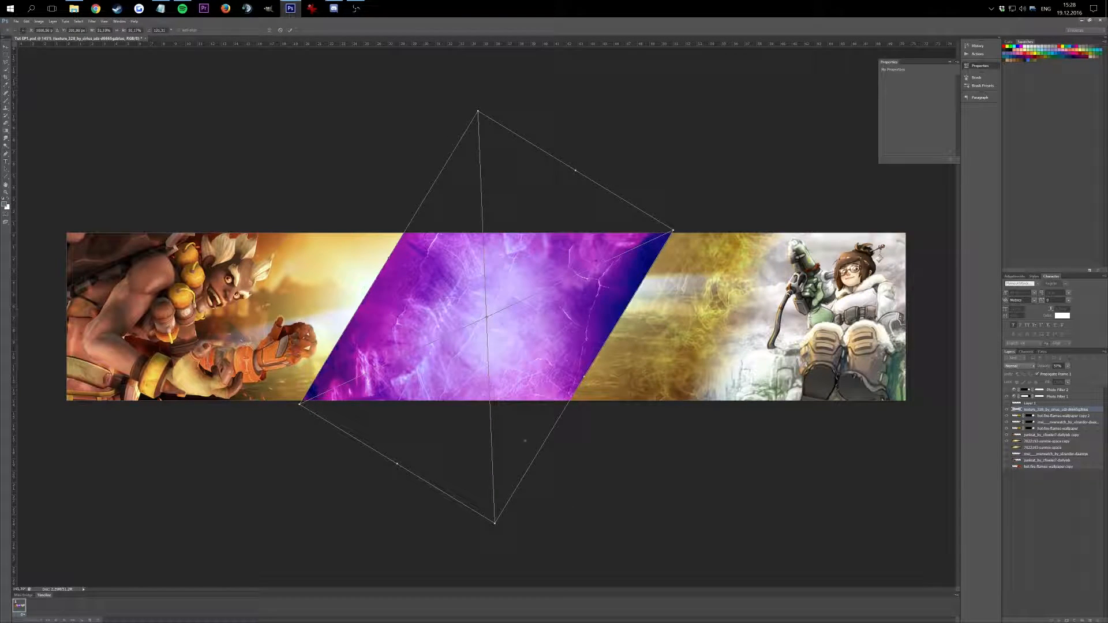
{"action": "left_click_drag", "start_coordinate": [505, 302], "coordinate": [786, 303]}
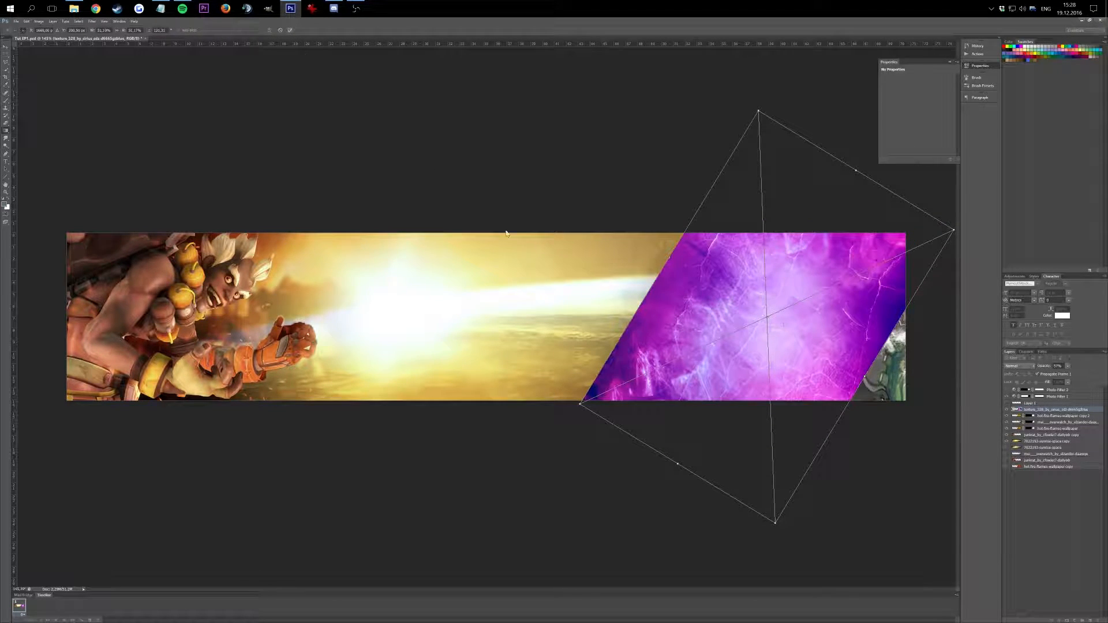
{"action": "key", "text": "Return"}
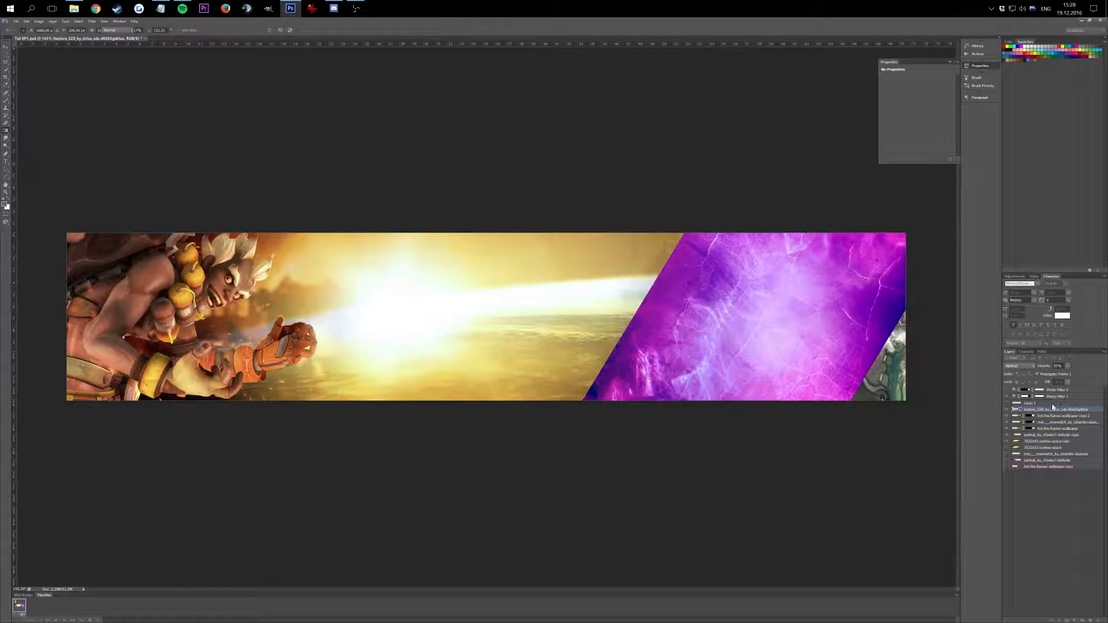
Duplicate the purple texture layer and rasterize both texture layers
{"action": "key", "text": "g"}
{"action": "right_click", "coordinate": [1039, 411]}
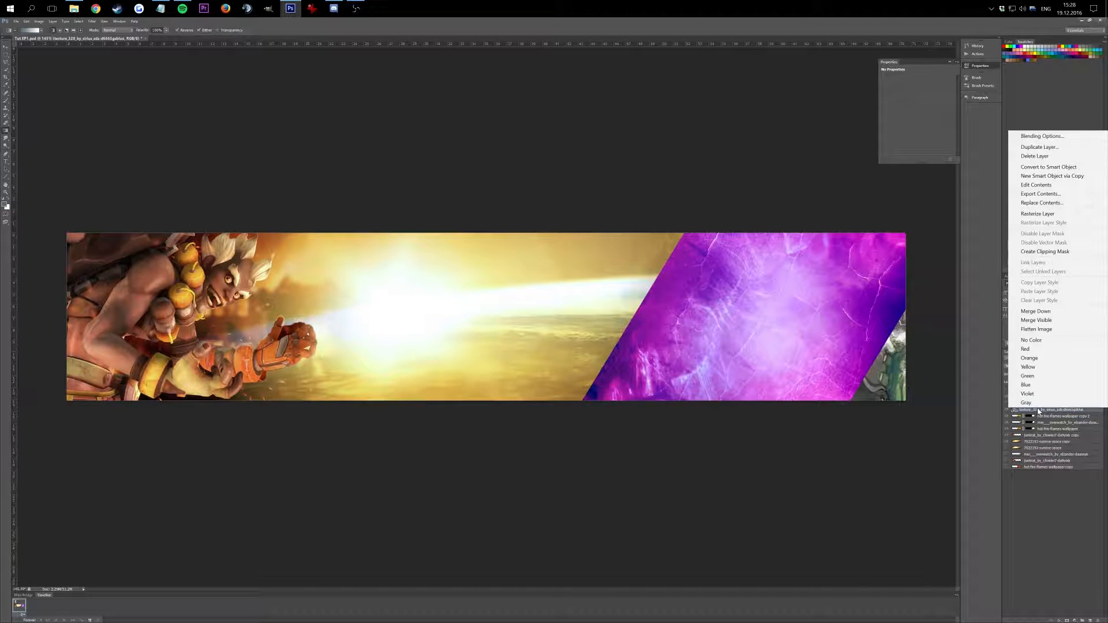
{"action": "left_click", "coordinate": [1052, 148]}
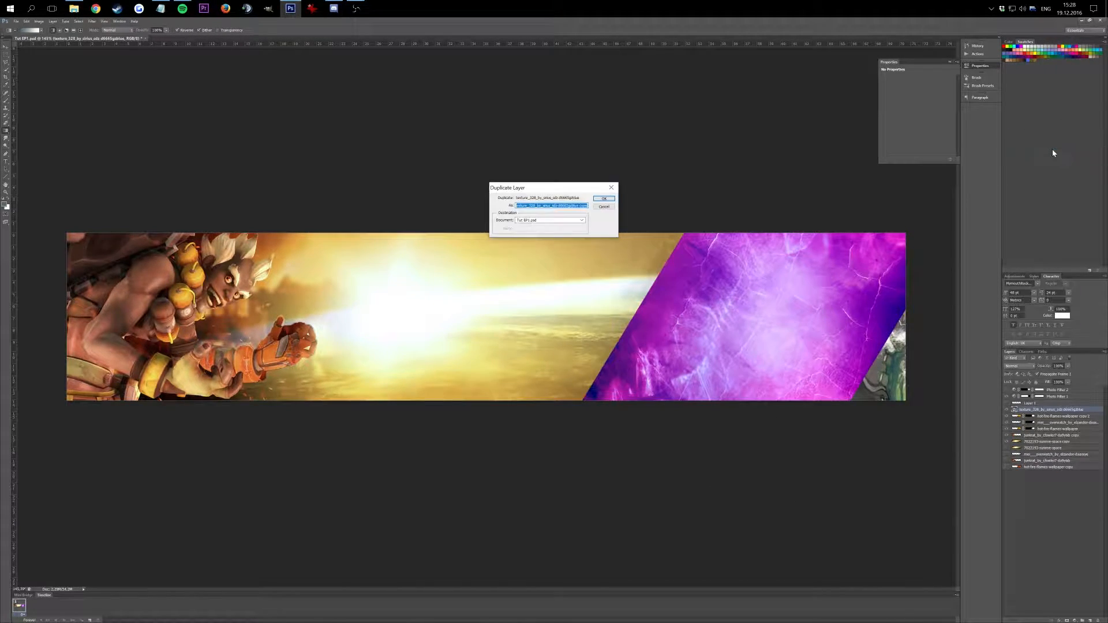
{"action": "left_click", "coordinate": [604, 198]}
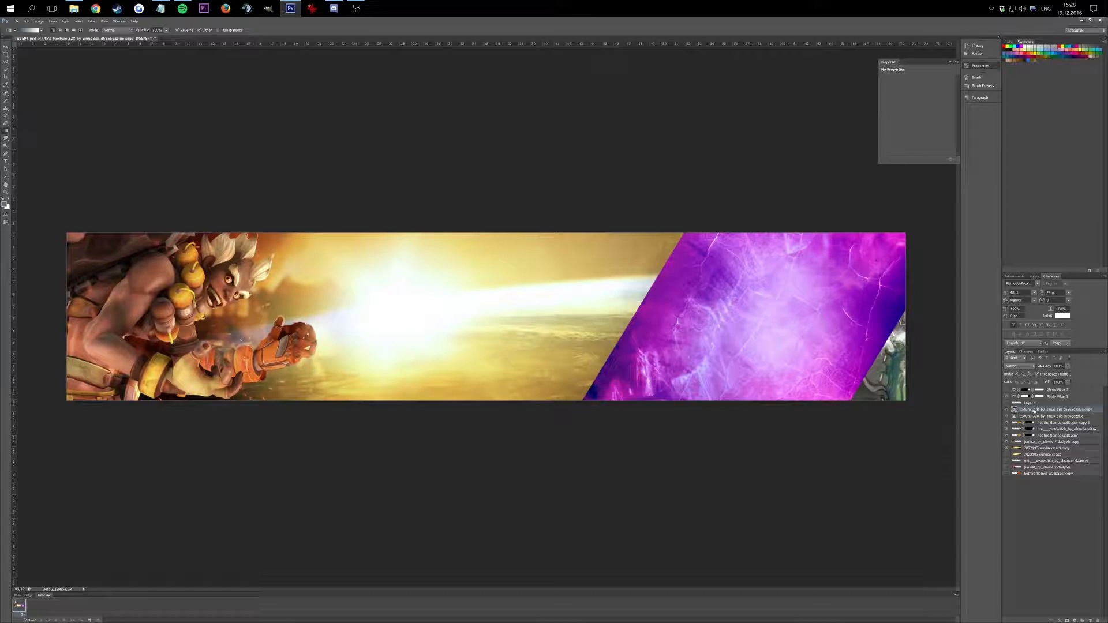
{"action": "left_click", "coordinate": [1034, 416], "text": "shift"}
{"action": "right_click", "coordinate": [1034, 416]}
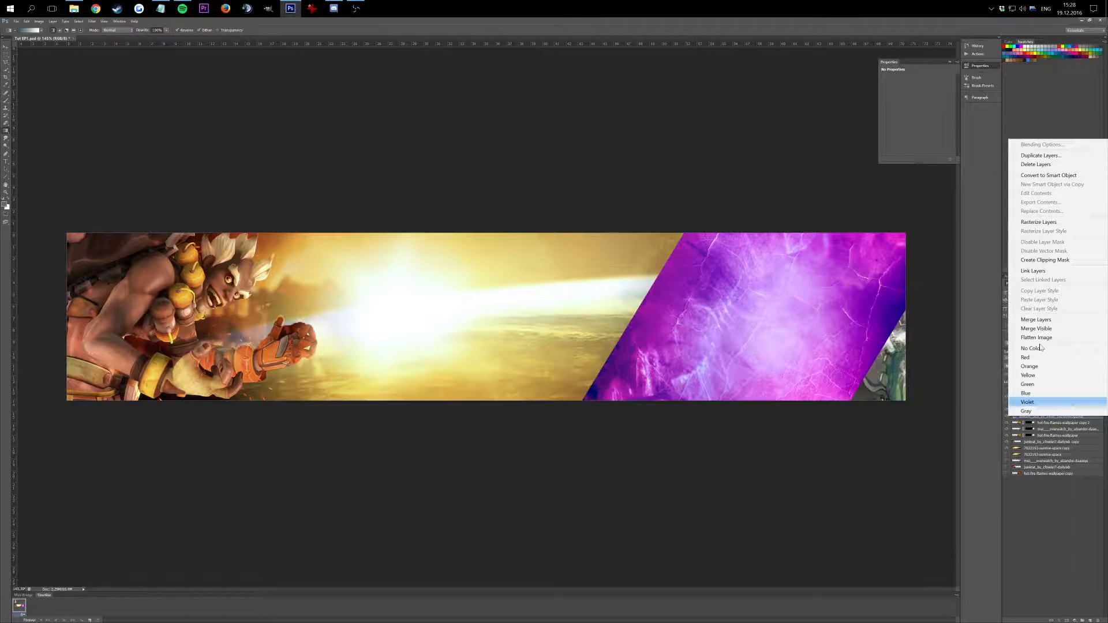
{"action": "left_click", "coordinate": [1038, 222]}
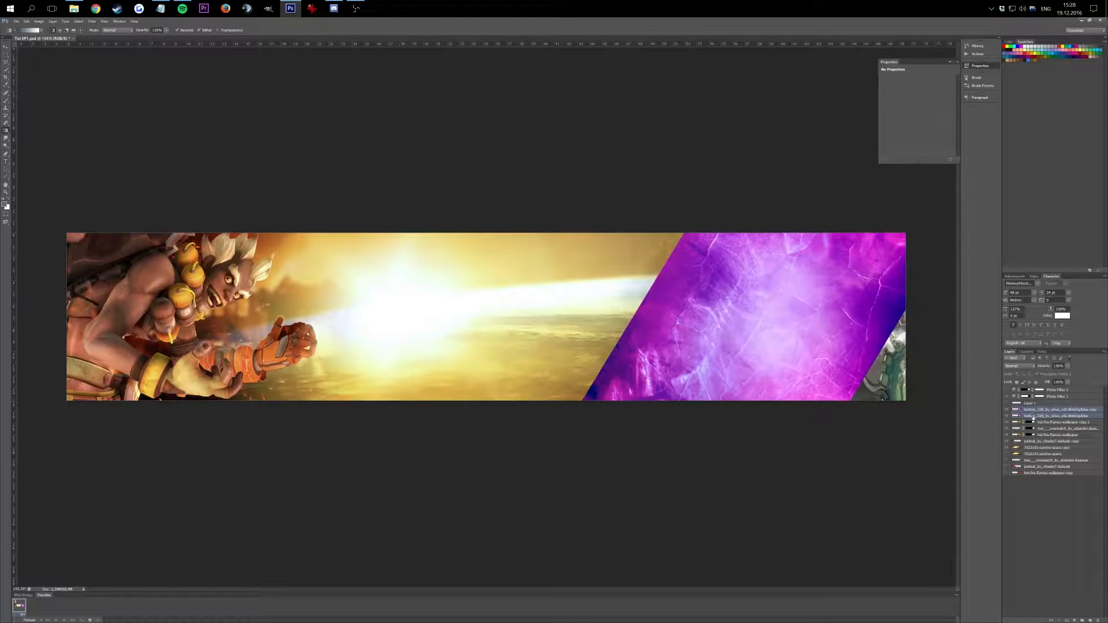
Move the original purple texture layer to the very end of the layer stack and hide it
{"action": "left_click", "coordinate": [1028, 416]}
{"action": "left_click_drag", "start_coordinate": [1035, 455], "coordinate": [1004, 476]}
{"action": "left_click", "coordinate": [1007, 473]}
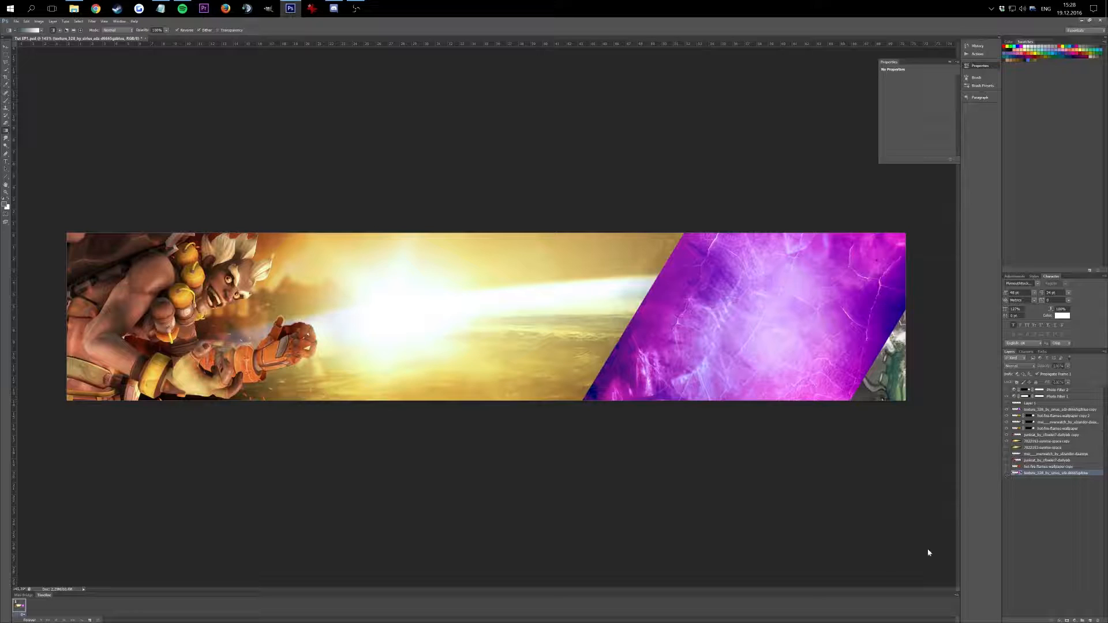
Convert the purple texture copy to black and white with the Black & White adjustment's Green Filter preset
{"action": "left_click", "coordinate": [39, 20]}
{"action": "left_click", "coordinate": [43, 23]}
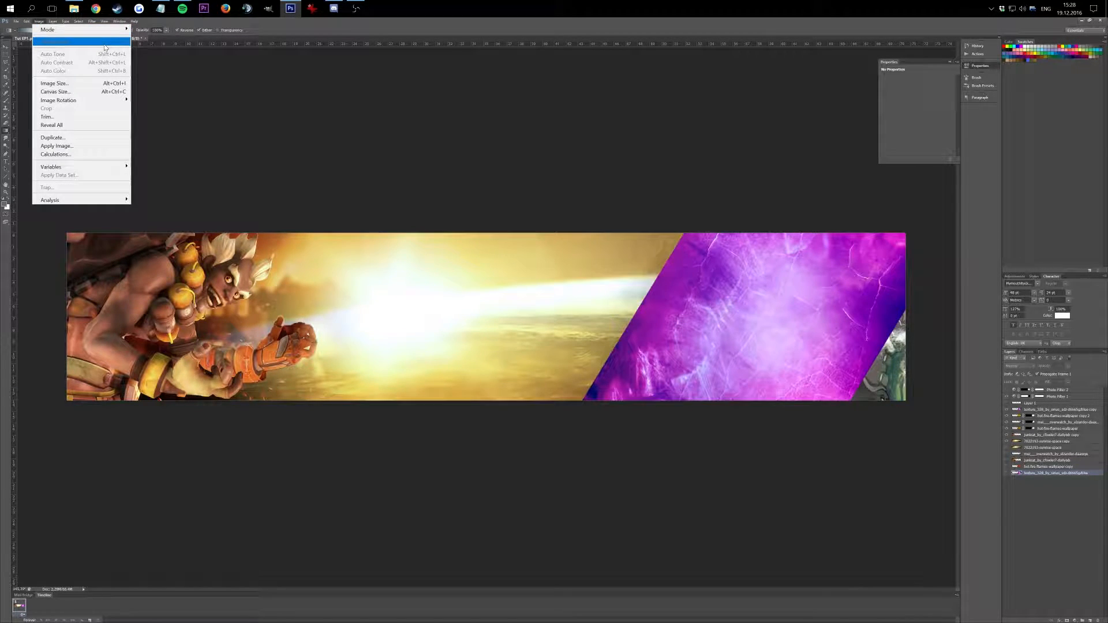
{"action": "left_click", "coordinate": [1046, 411]}
{"action": "left_click", "coordinate": [1047, 410]}
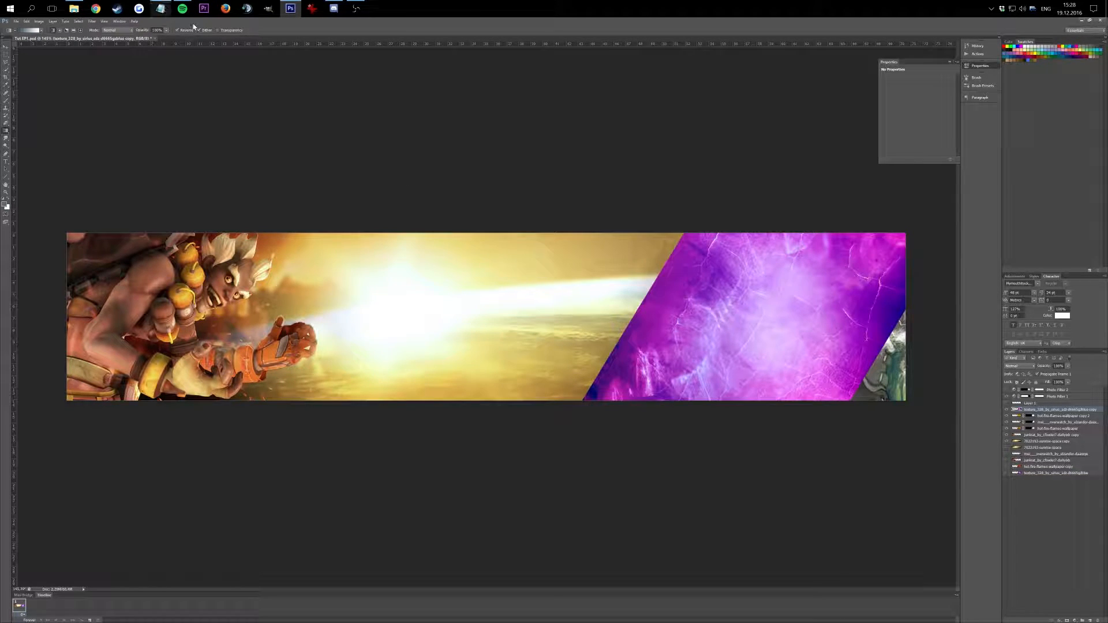
{"action": "left_click", "coordinate": [39, 22]}
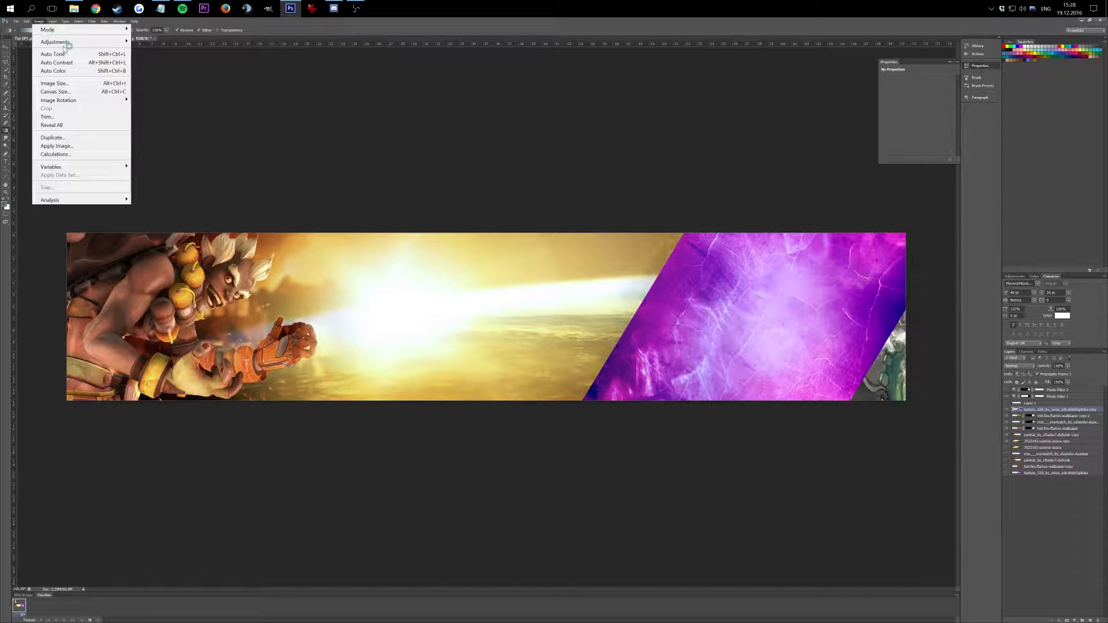
{"action": "mouse_move", "coordinate": [116, 43]}
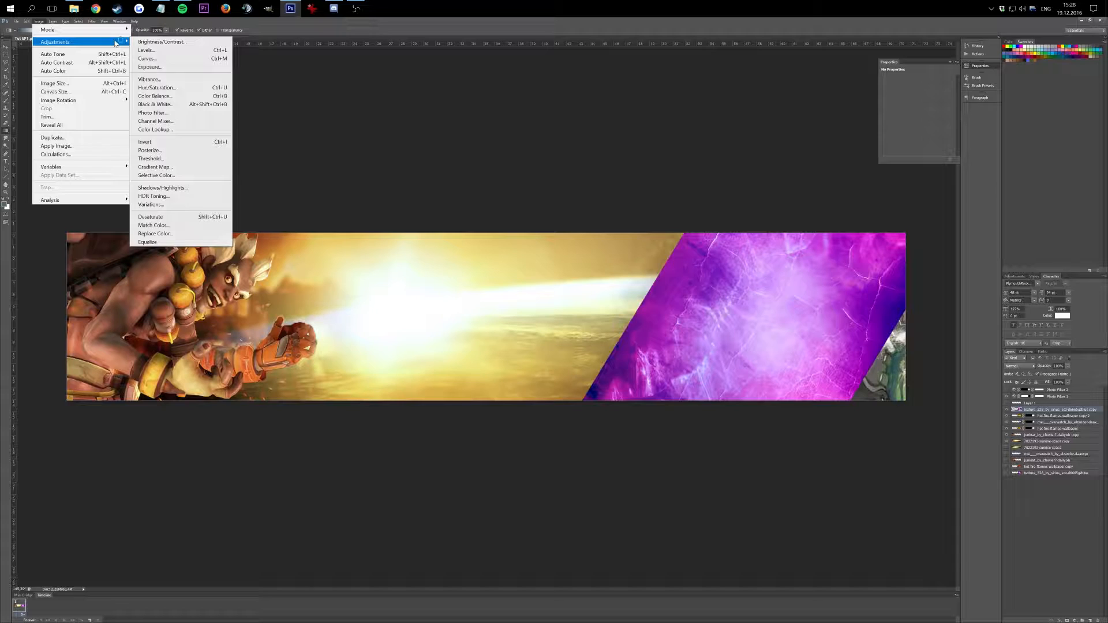
{"action": "left_click", "coordinate": [181, 98]}
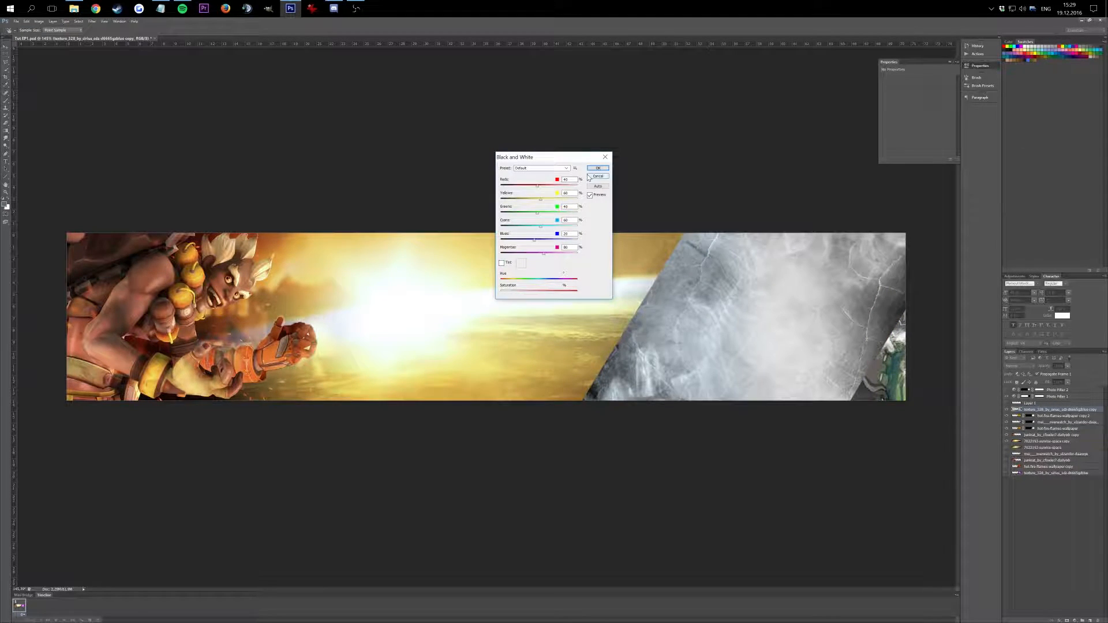
{"action": "left_click", "coordinate": [563, 169]}
{"action": "left_click", "coordinate": [564, 168]}
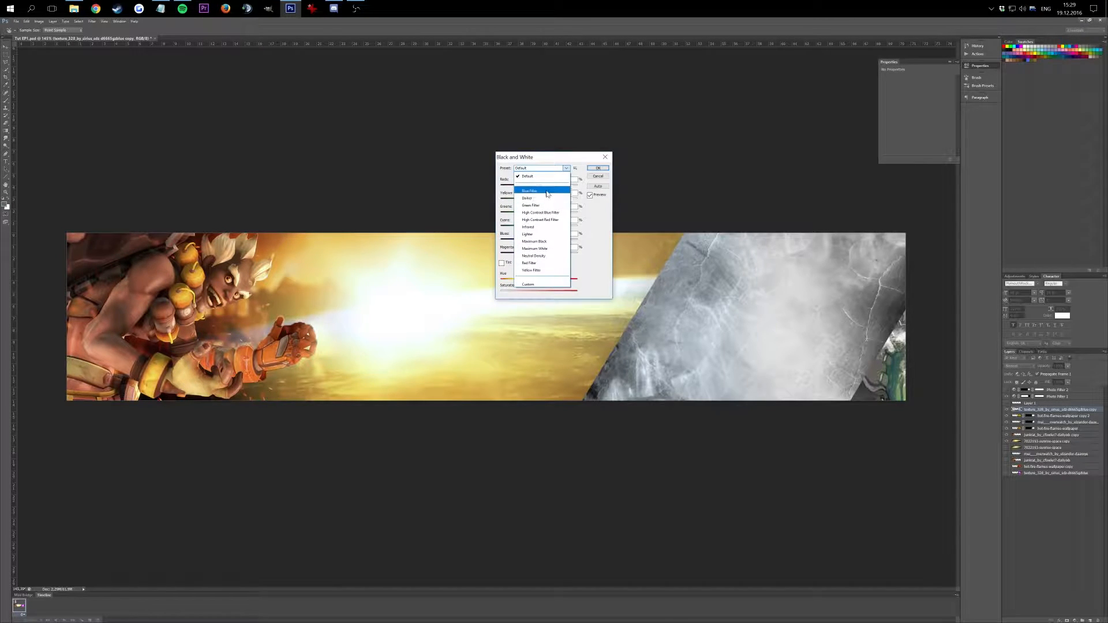
{"action": "left_click", "coordinate": [547, 193]}
{"action": "scroll", "coordinate": [545, 169], "scroll_direction": "down", "scroll_amount": 1}
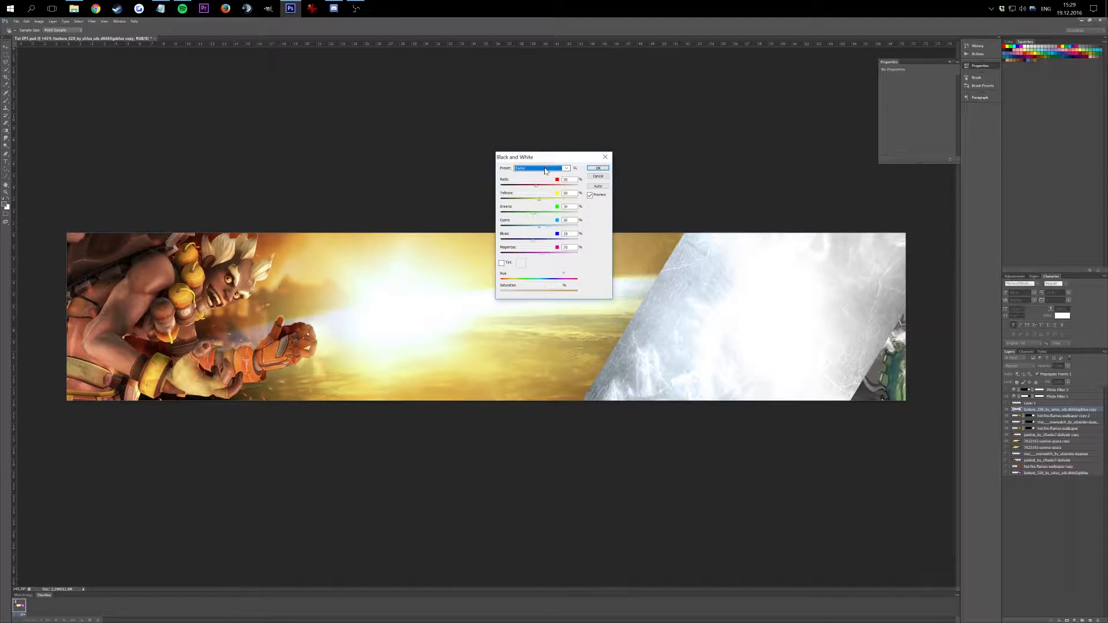
{"action": "scroll", "coordinate": [546, 169], "scroll_direction": "down", "scroll_amount": 1}
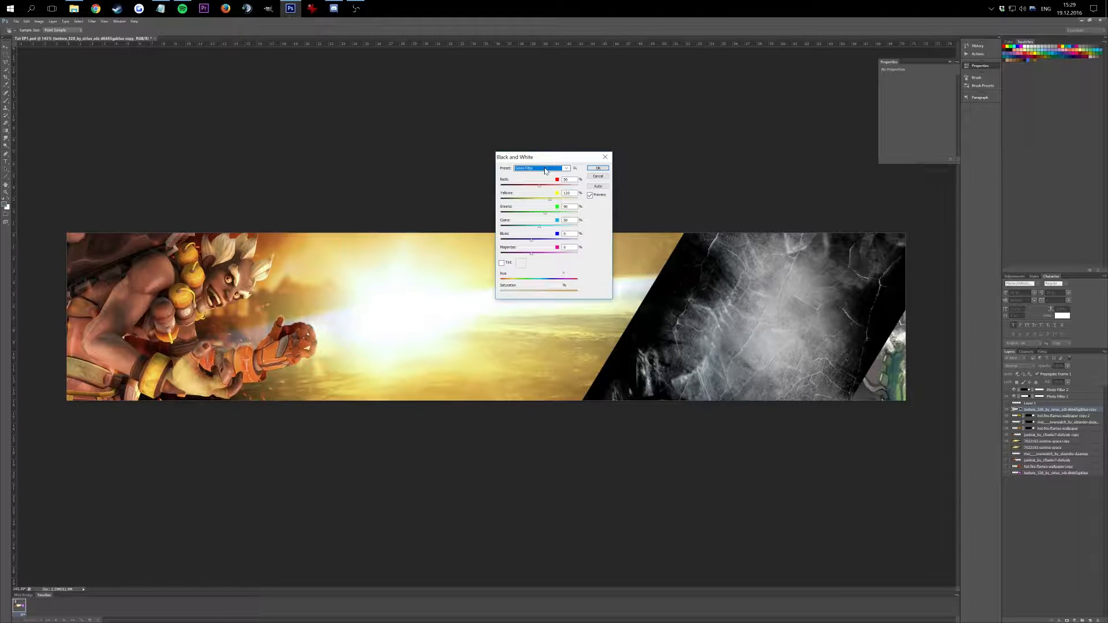
{"action": "left_click", "coordinate": [599, 168]}
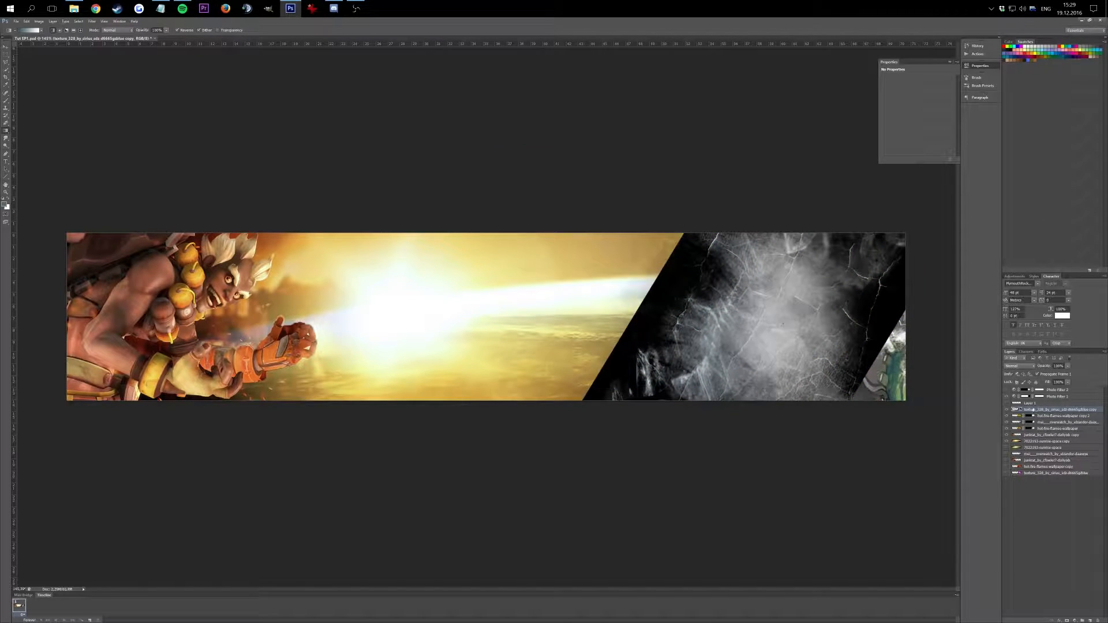
Set the black-and-white texture copy's blend mode to Screen in its blending options
{"action": "right_click", "coordinate": [1029, 413]}
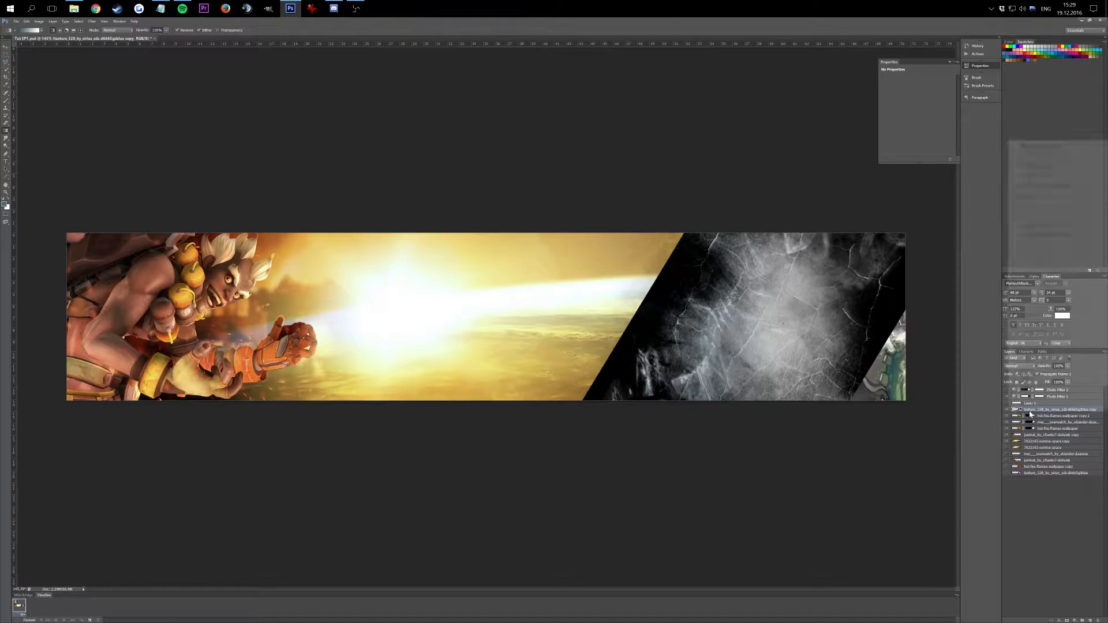
{"action": "left_click", "coordinate": [1037, 148]}
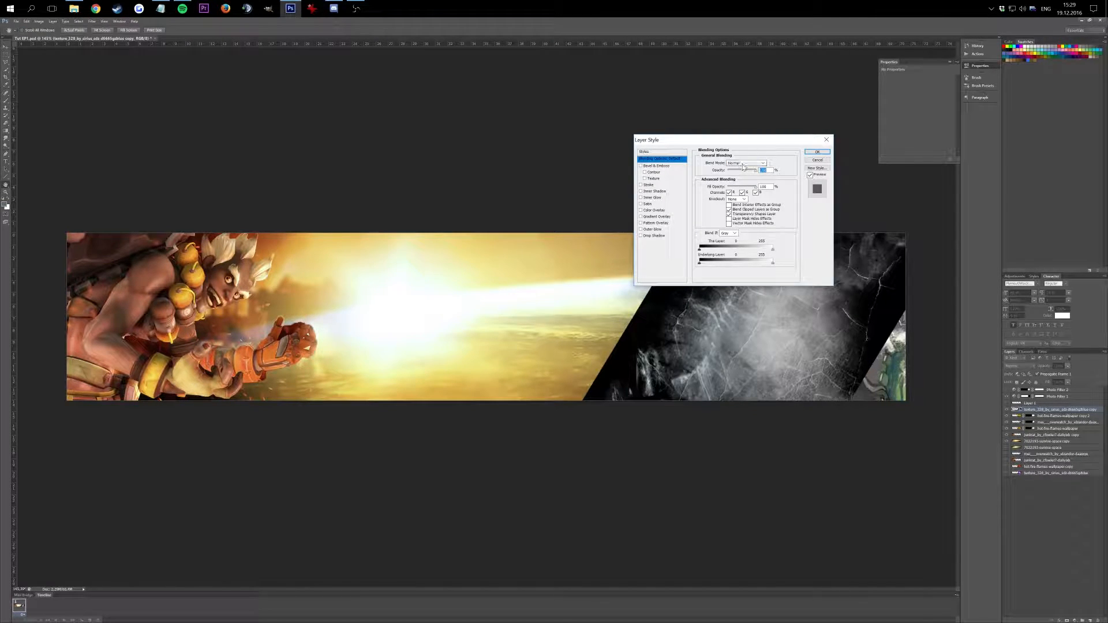
{"action": "left_click", "coordinate": [746, 164]}
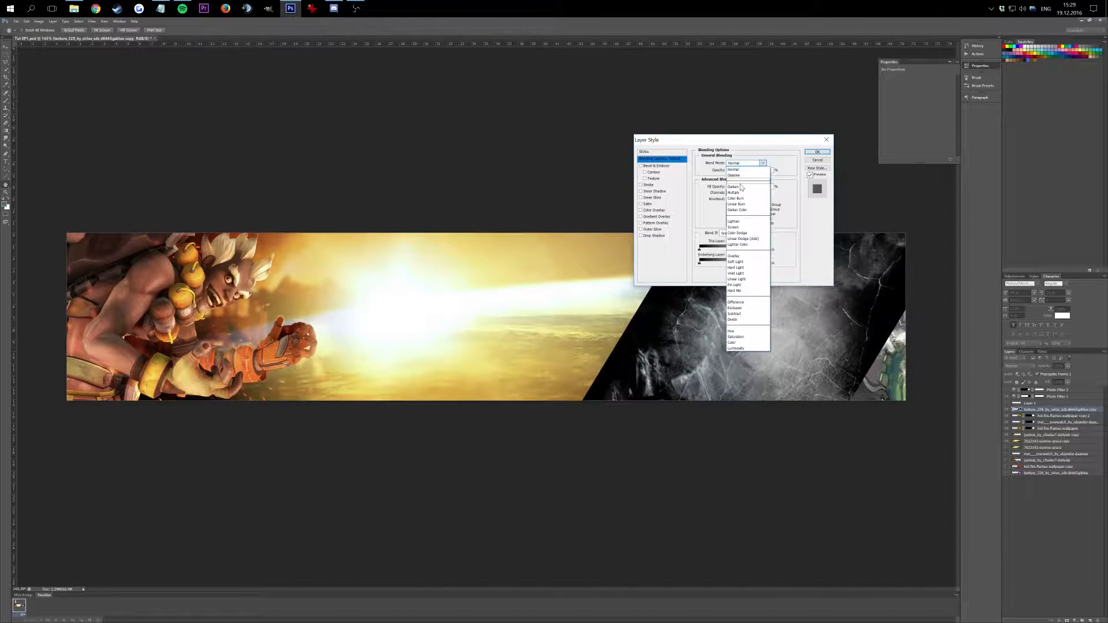
{"action": "left_click", "coordinate": [748, 229]}
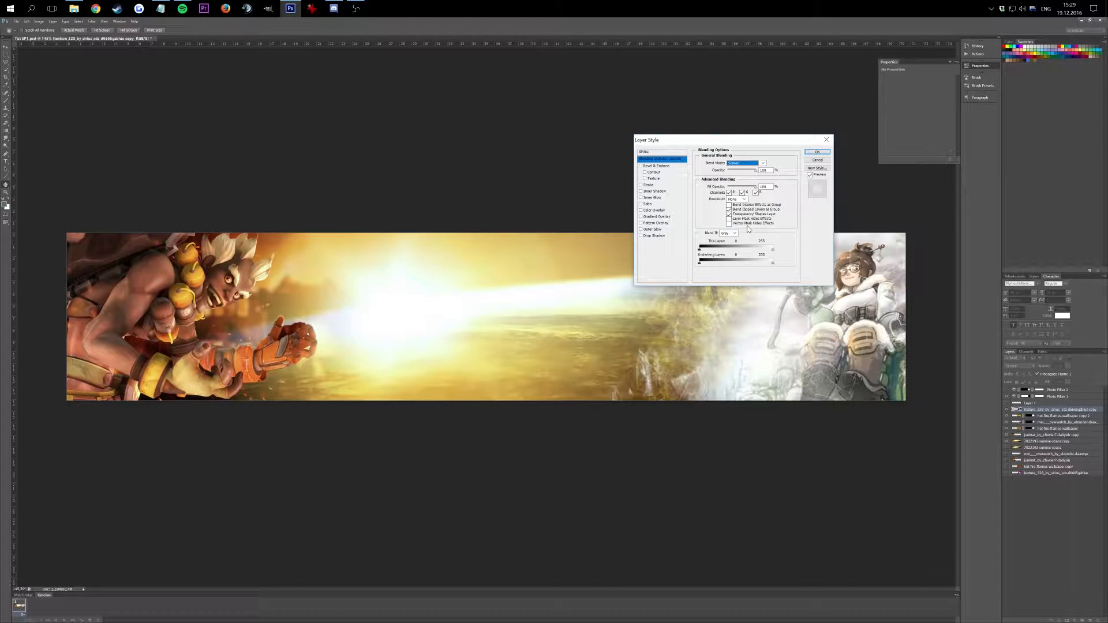
{"action": "left_click", "coordinate": [816, 152]}
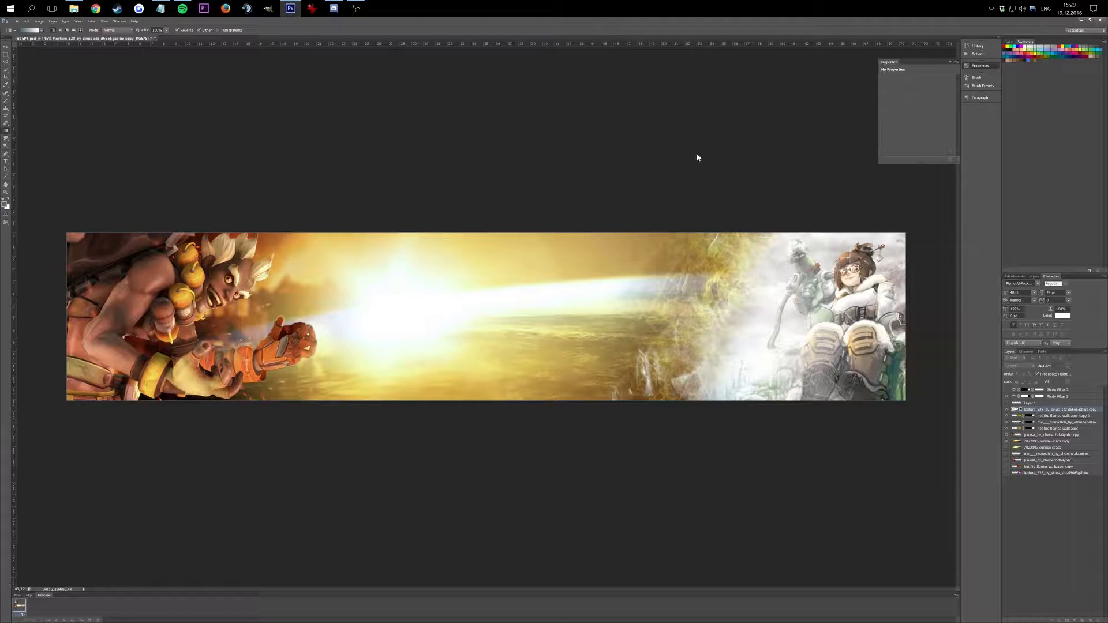
Shift the Screen-blended texture left onto the transition between the sunrise background and Mei, and reduce its opacity
{"action": "left_click", "coordinate": [5, 48]}
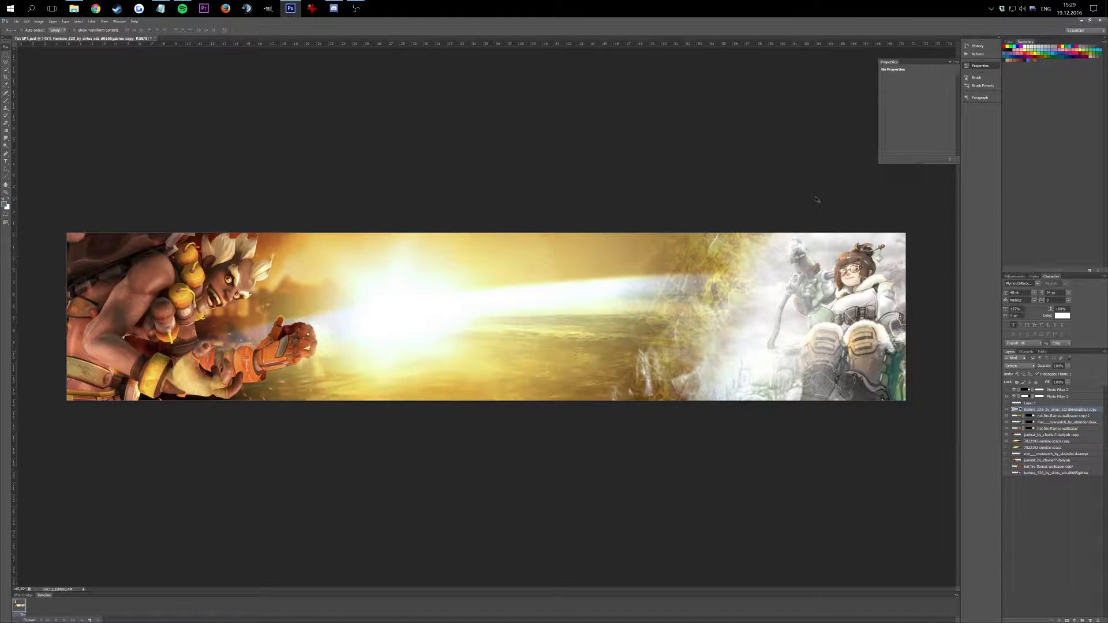
{"action": "left_click_drag", "start_coordinate": [827, 202], "coordinate": [758, 206]}
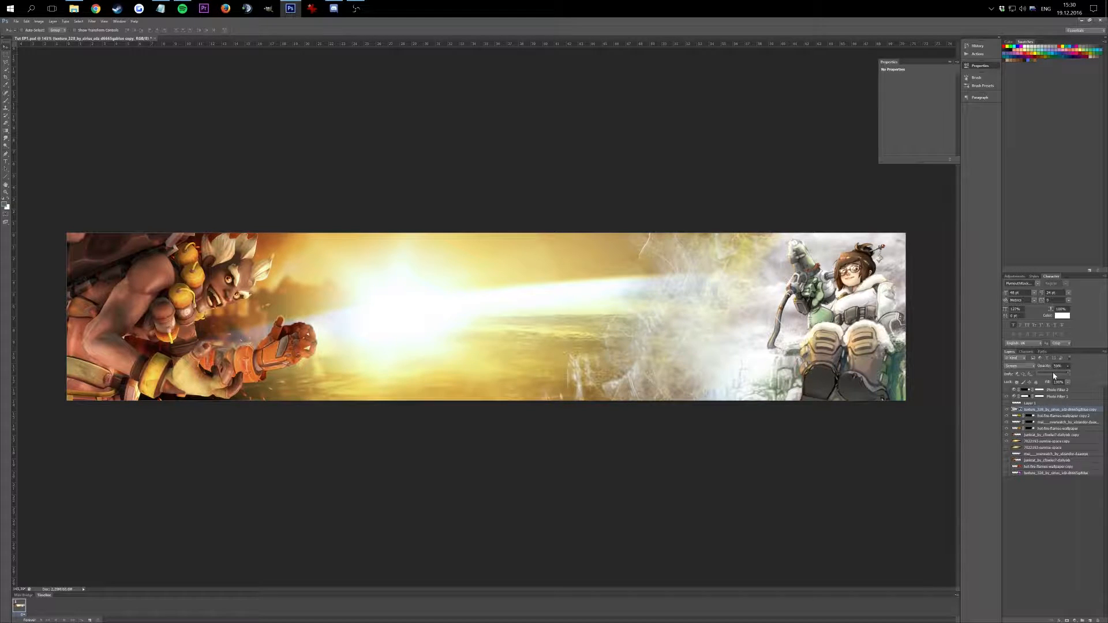
{"action": "left_click_drag", "start_coordinate": [1055, 376], "coordinate": [1054, 376]}
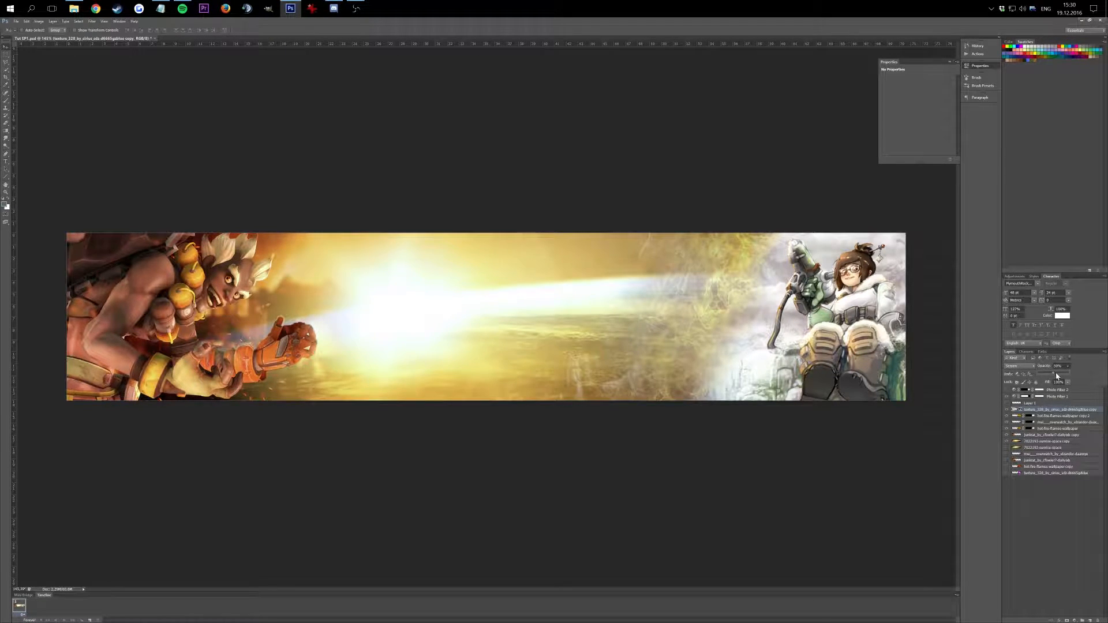
{"action": "left_click_drag", "start_coordinate": [1057, 375], "coordinate": [1060, 376]}
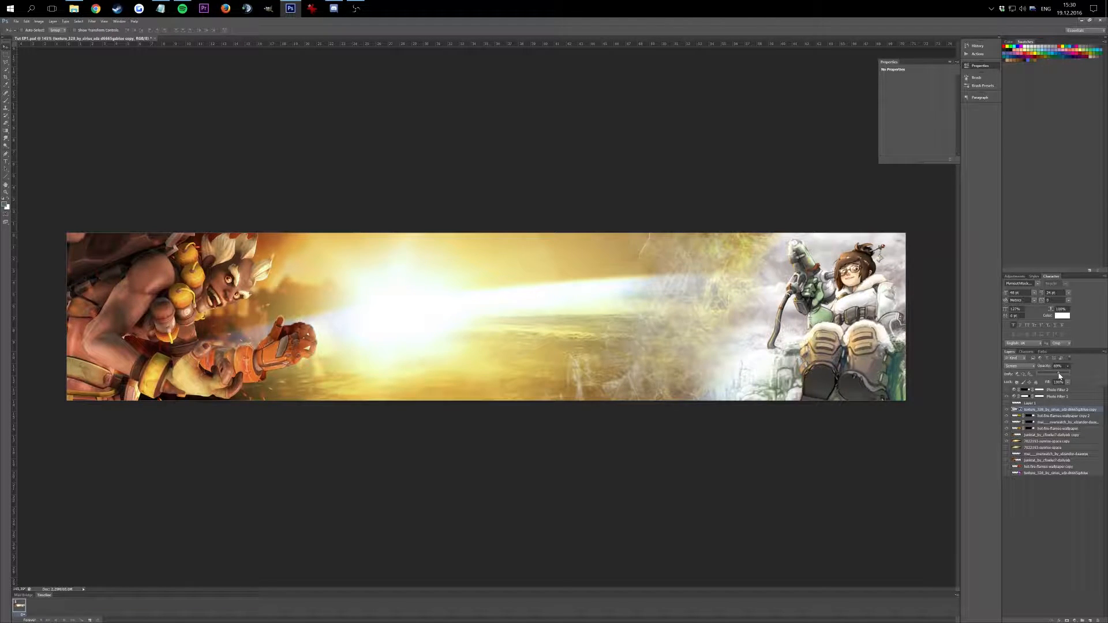
Fine-tune the Screen-blended texture copy's opacity and show the Photo Filter 2 adjustment layer
{"action": "left_click", "coordinate": [1058, 367]}
{"action": "left_click", "coordinate": [1057, 366]}
{"action": "left_click", "coordinate": [1055, 517]}
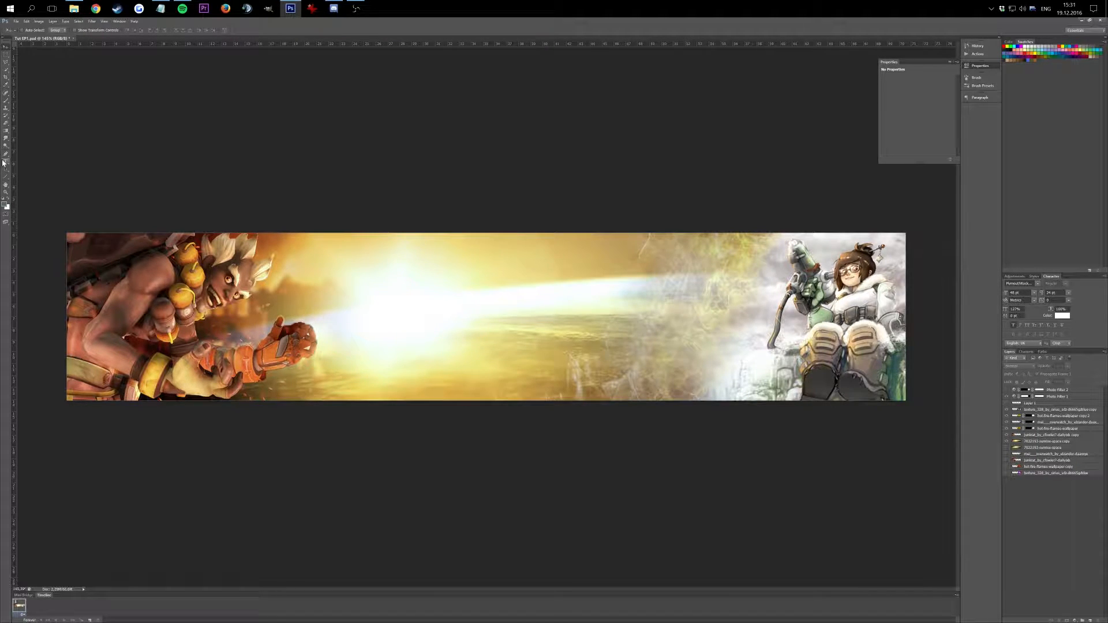
{"action": "left_click", "coordinate": [1047, 391]}
{"action": "left_click", "coordinate": [1008, 391]}
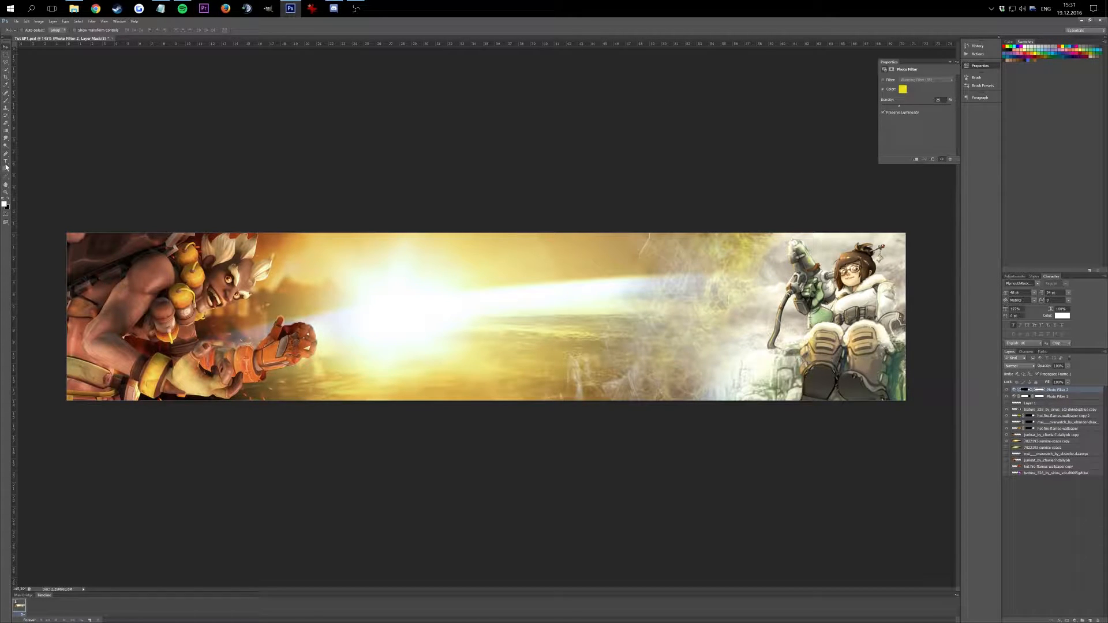
Add the title text "Blending TUTORIAL" and place it mid-banner between Junkrat and Mei
{"action": "key", "text": "t"}
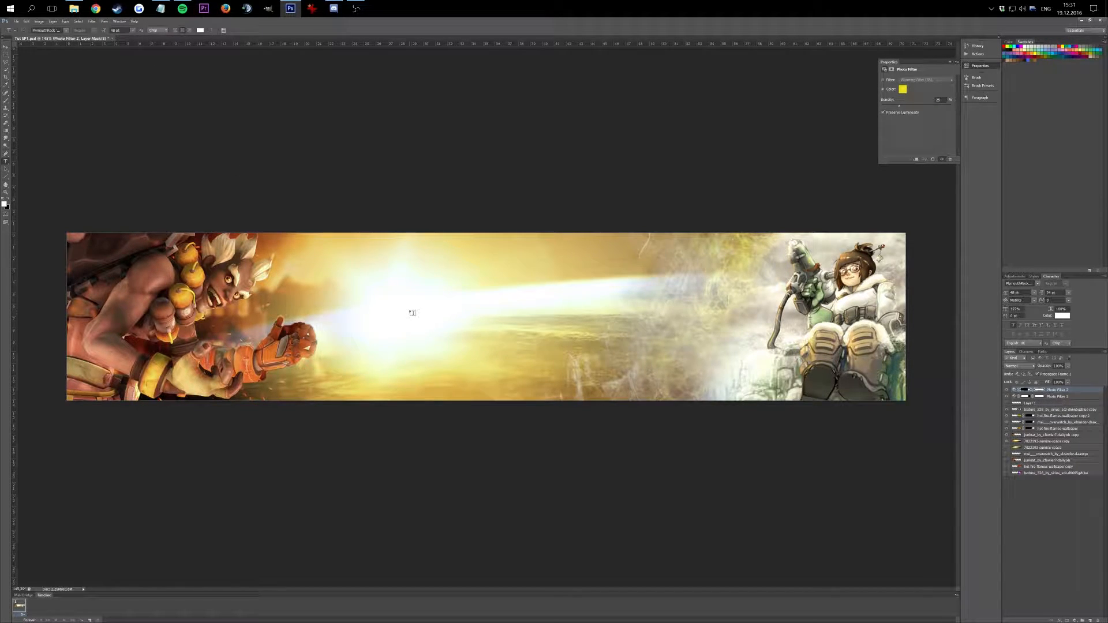
{"action": "left_click", "coordinate": [522, 114]}
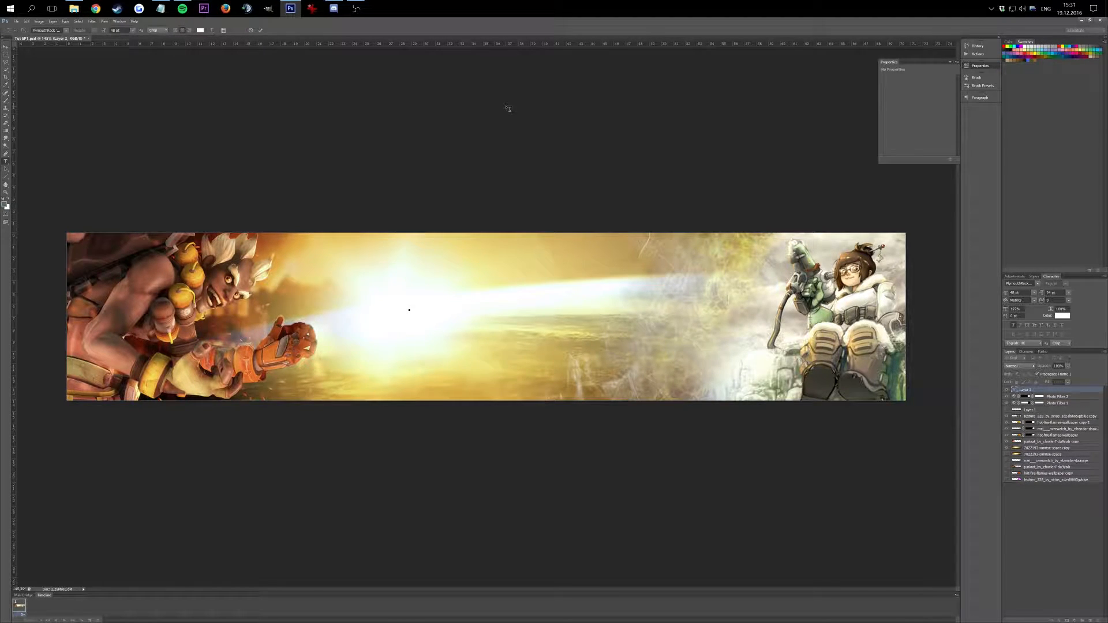
{"action": "type", "text": "Blending Tutorial"}
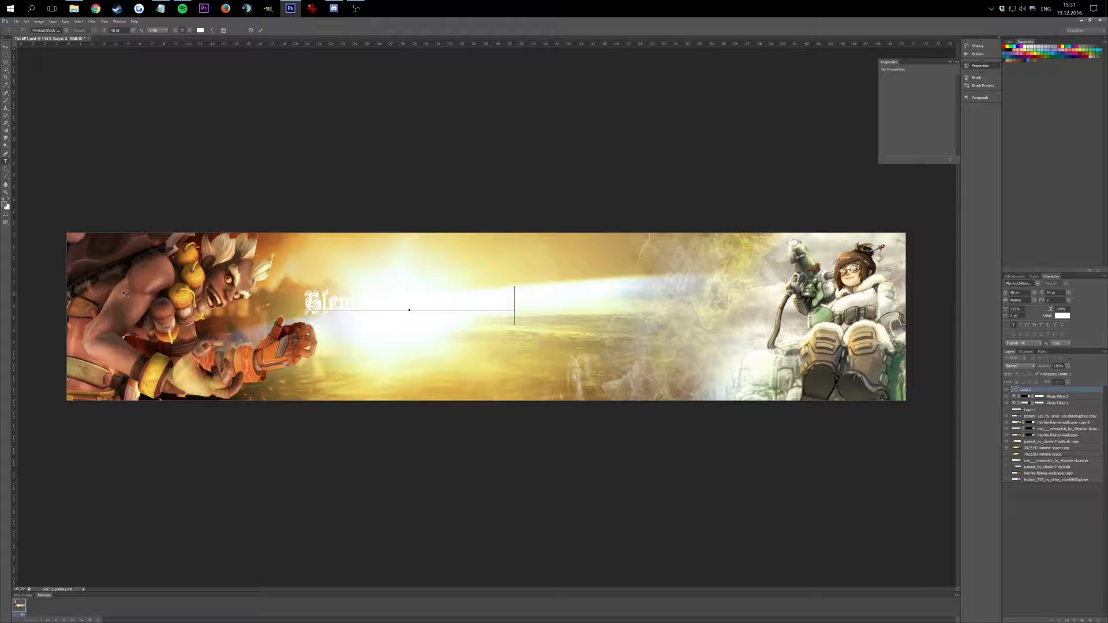
{"action": "left_click", "coordinate": [7, 48]}
{"action": "left_click_drag", "start_coordinate": [369, 236], "coordinate": [449, 303]}
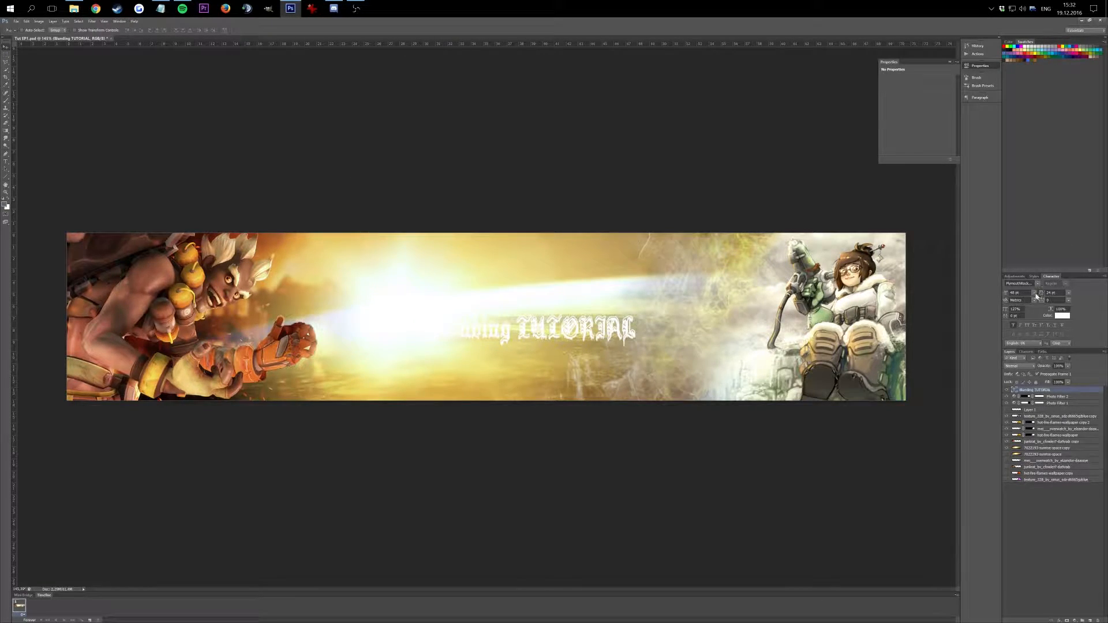
Set the title's text colour to a dark reddish brown sampled from Junkrat
{"action": "left_click", "coordinate": [1063, 316]}
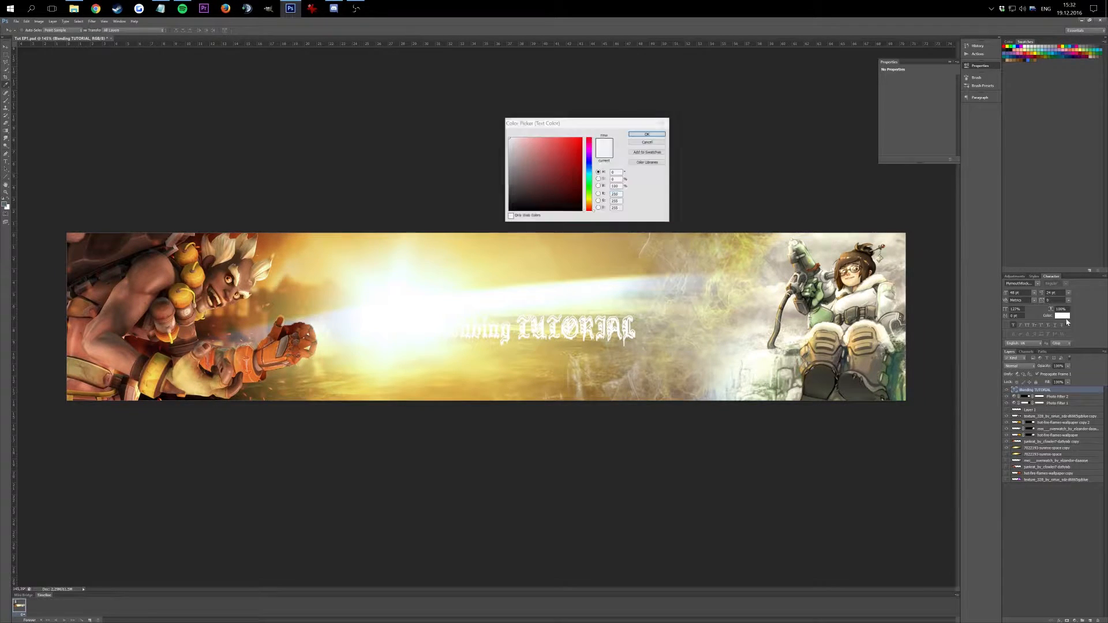
{"action": "left_click", "coordinate": [895, 370]}
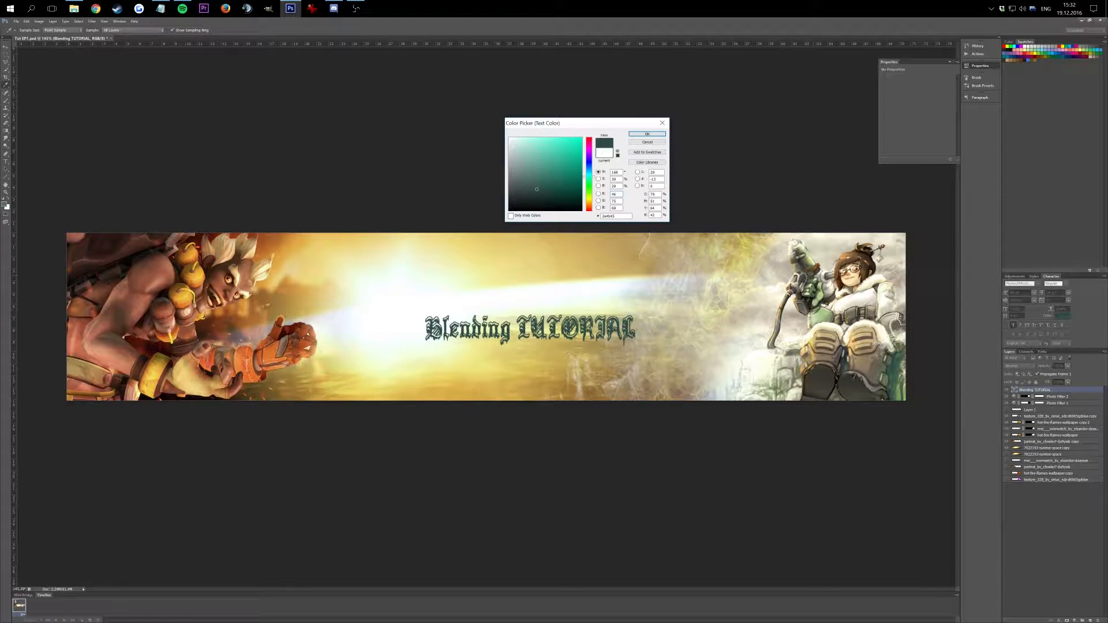
{"action": "left_click", "coordinate": [820, 312]}
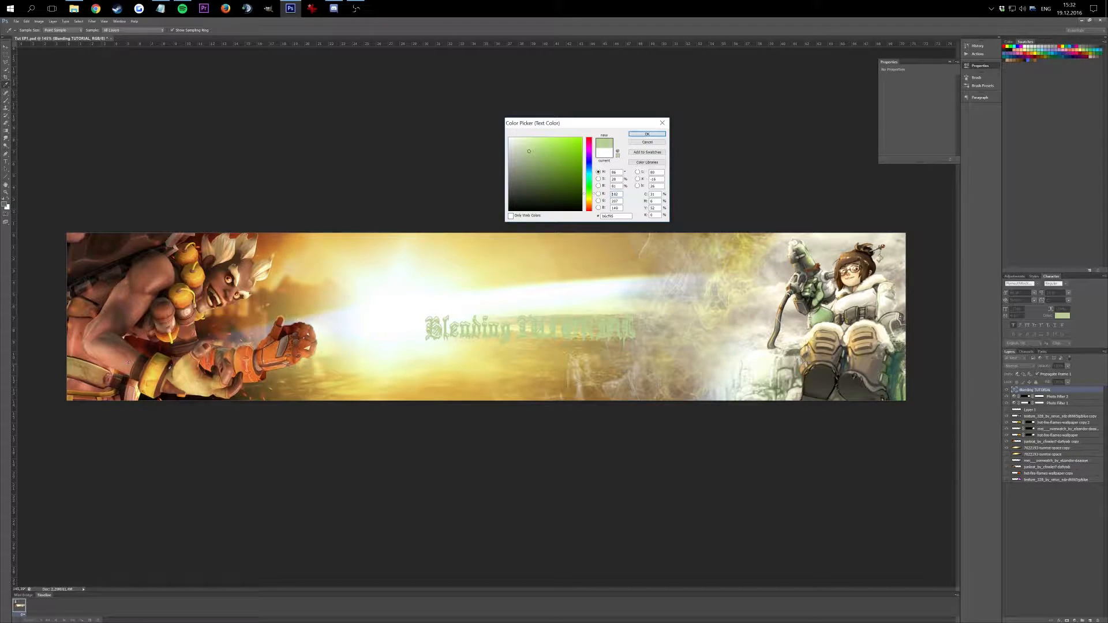
{"action": "left_click", "coordinate": [206, 344]}
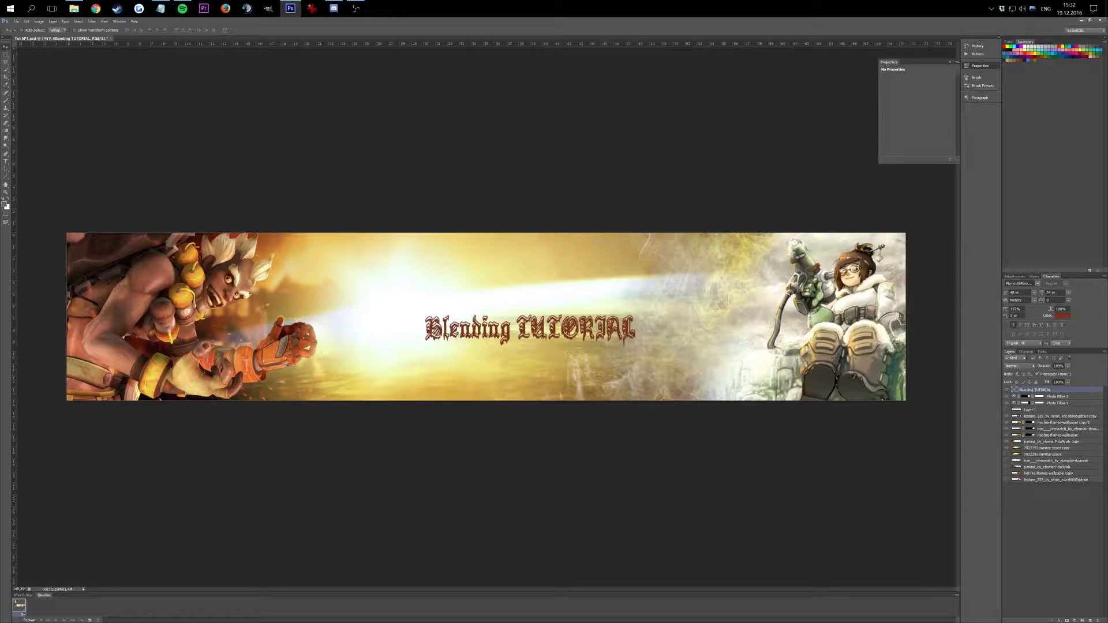
Try The Line Up font on the title text
{"action": "left_click", "coordinate": [1040, 285]}
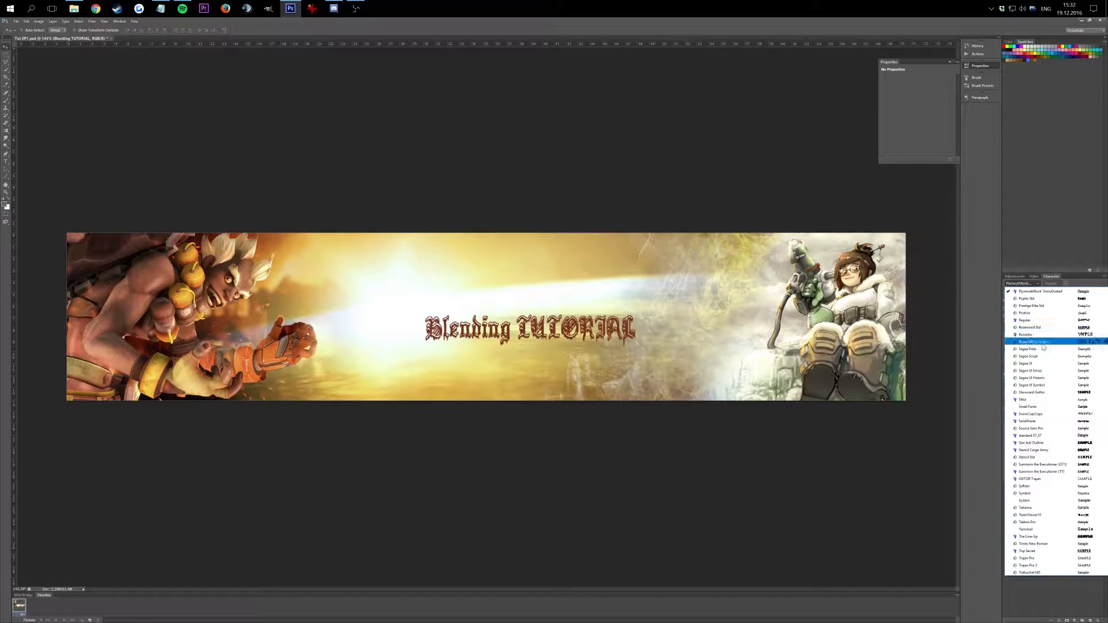
{"action": "scroll", "coordinate": [1042, 350], "scroll_direction": "down", "scroll_amount": 3}
{"action": "scroll", "coordinate": [1043, 349], "scroll_direction": "down", "scroll_amount": 5}
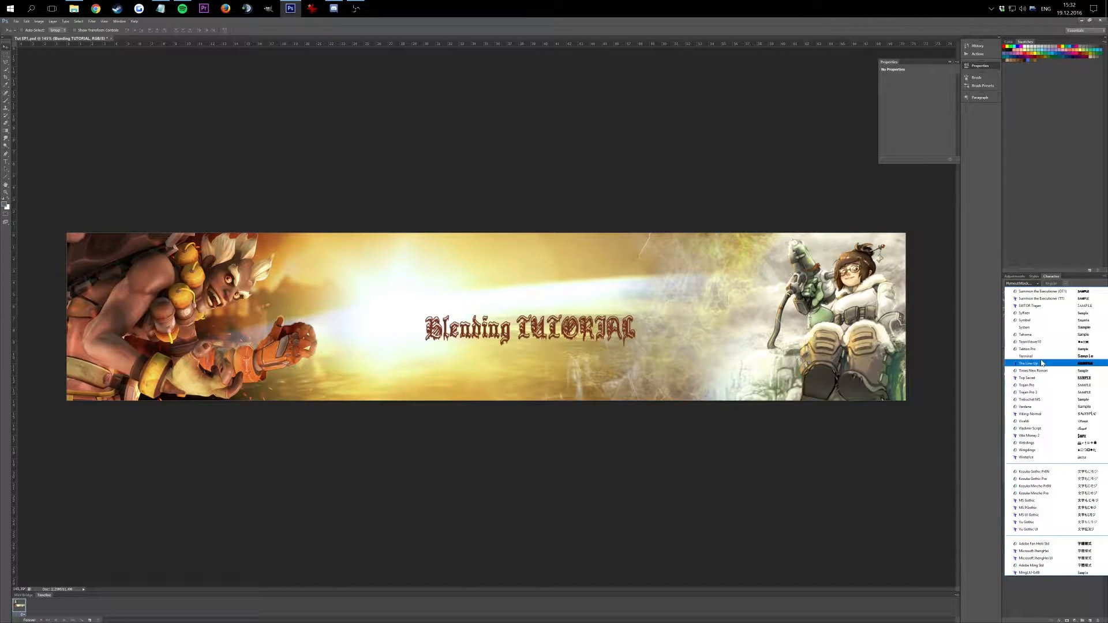
{"action": "left_click", "coordinate": [1026, 363]}
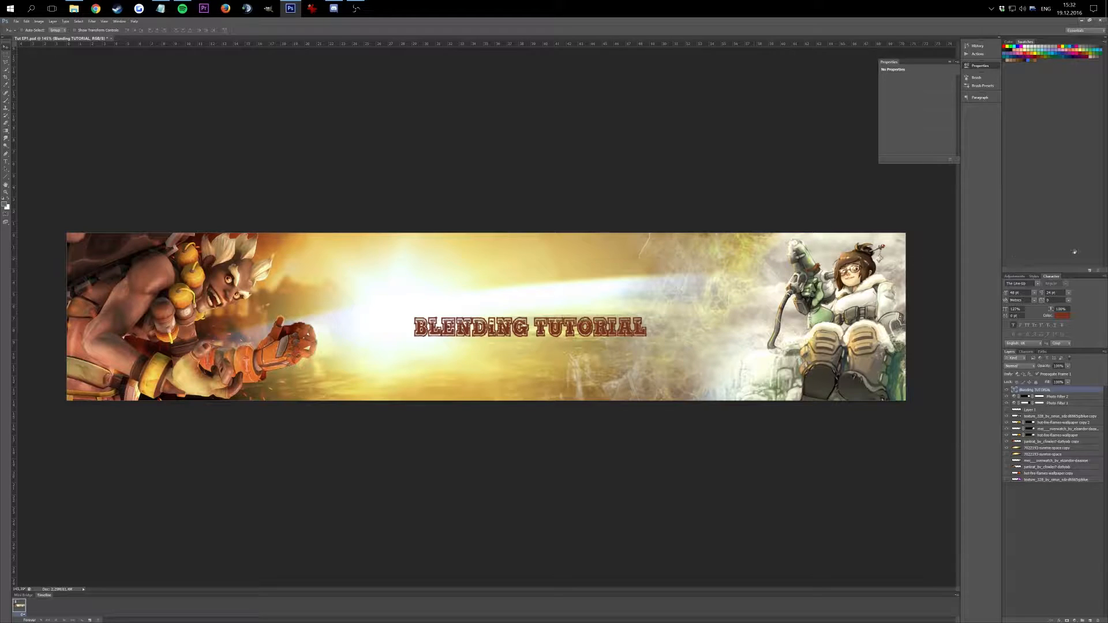
Set the title's font to Koverwatch and its size to 72 pt
{"action": "left_click", "coordinate": [1036, 283]}
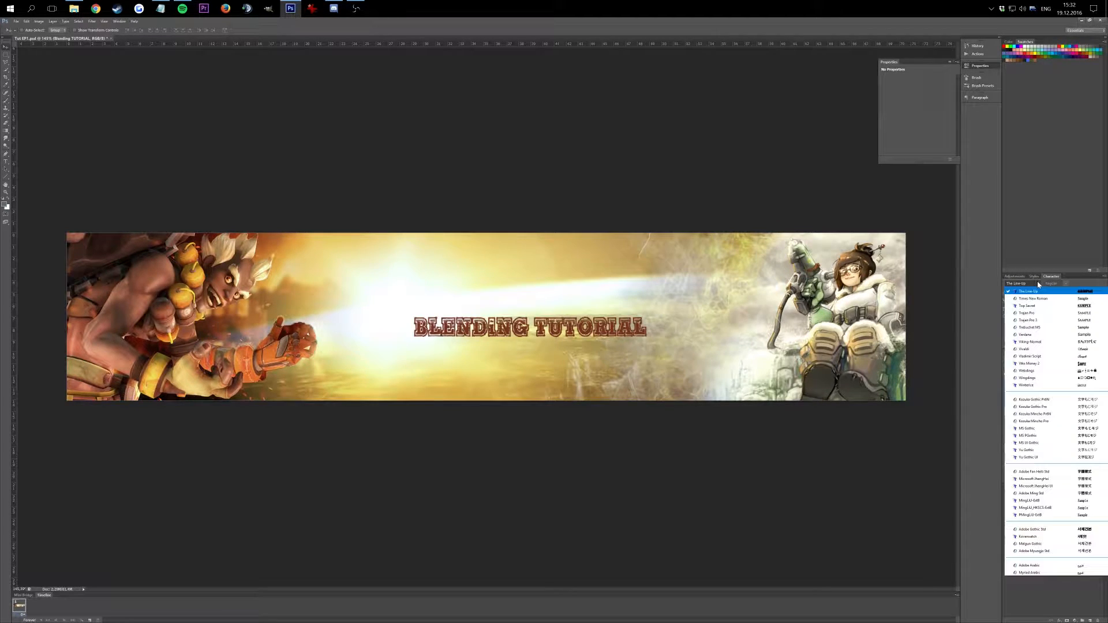
{"action": "scroll", "coordinate": [1044, 359], "scroll_direction": "down", "scroll_amount": 3}
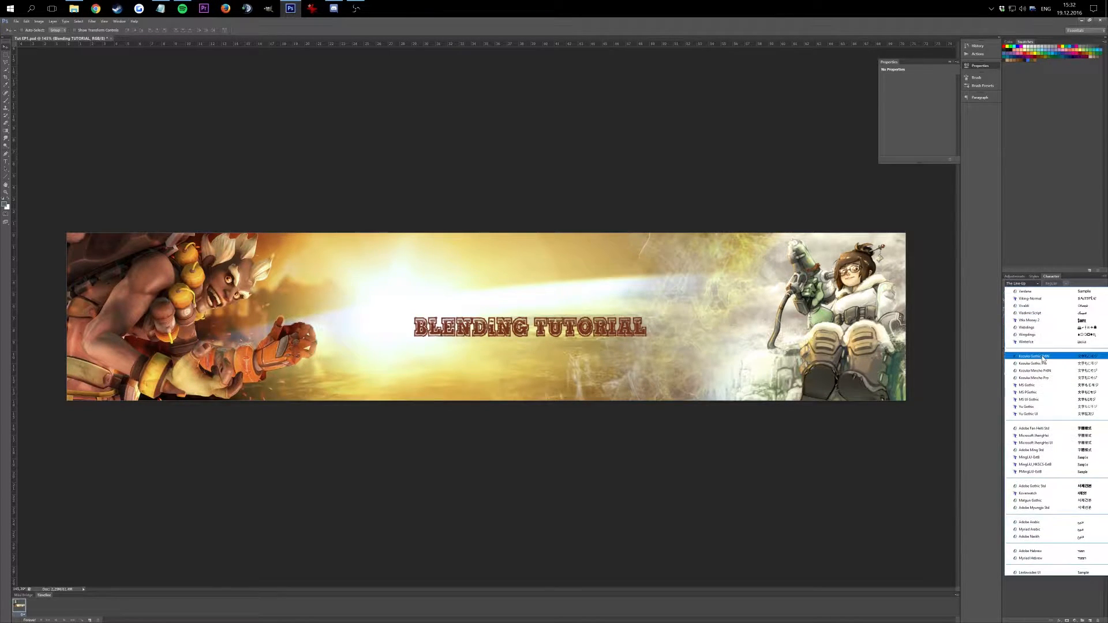
{"action": "scroll", "coordinate": [1040, 357], "scroll_direction": "down", "scroll_amount": 1}
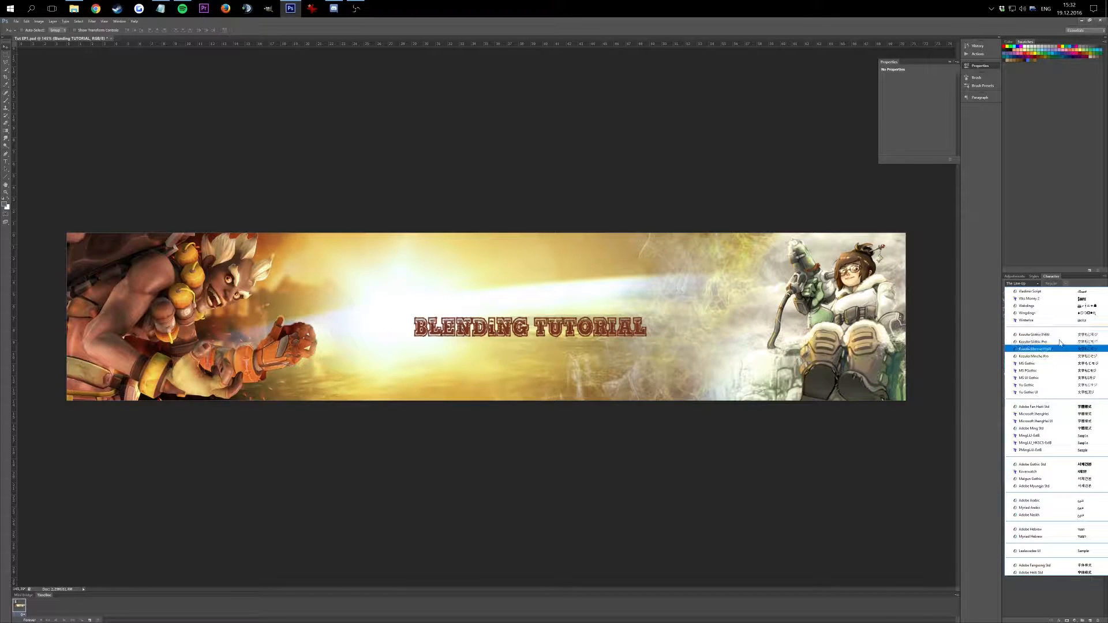
{"action": "scroll", "coordinate": [1046, 421], "scroll_direction": "down", "scroll_amount": 3}
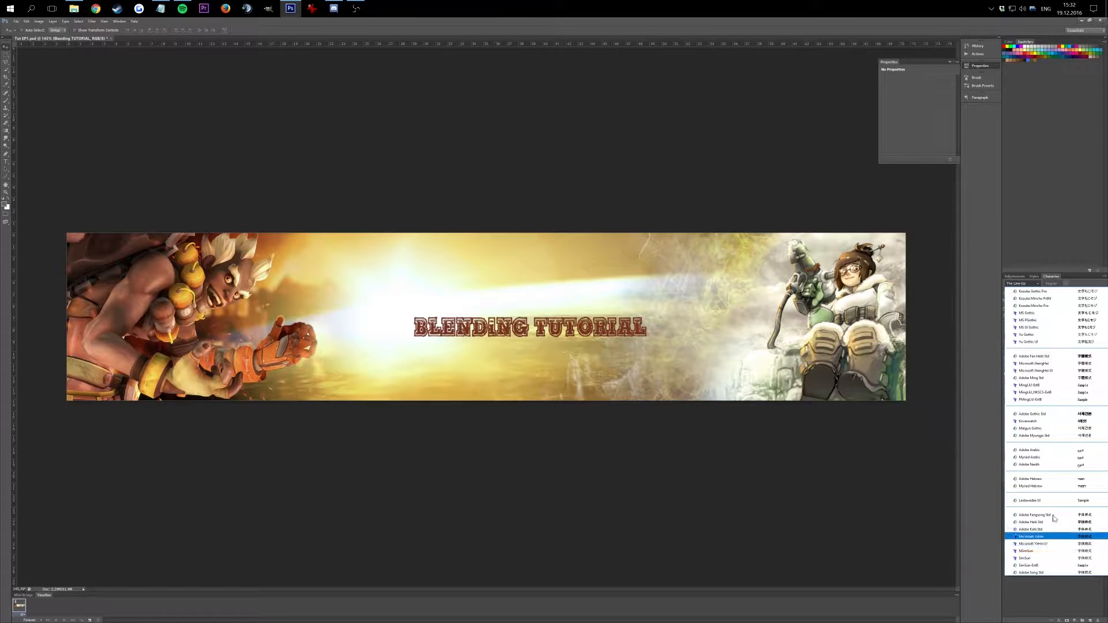
{"action": "left_click", "coordinate": [1028, 423]}
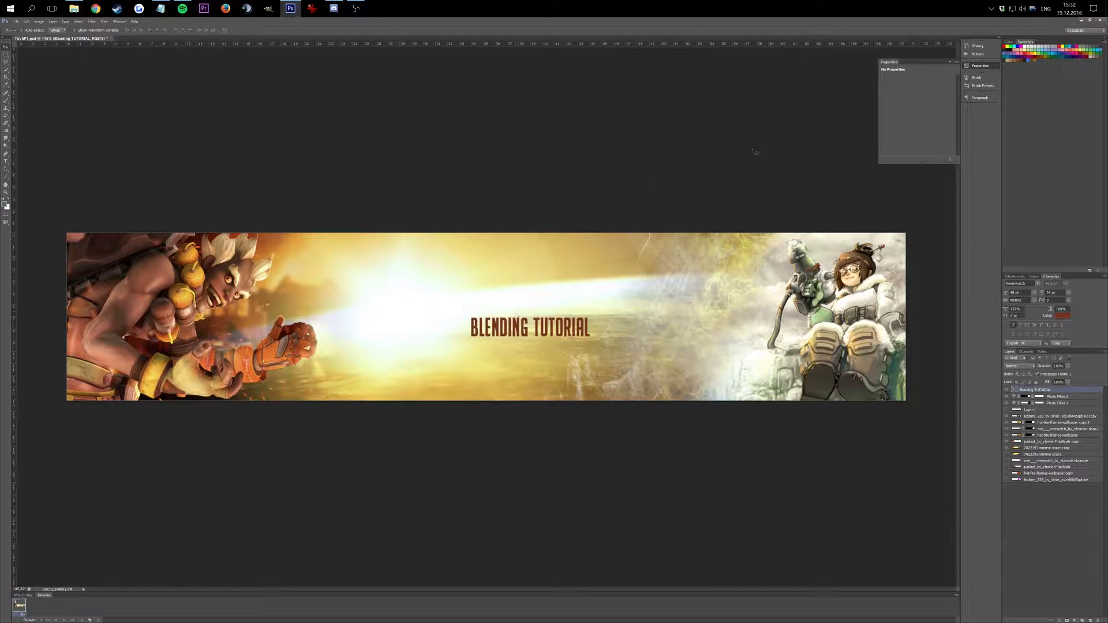
{"action": "left_click", "coordinate": [1034, 293]}
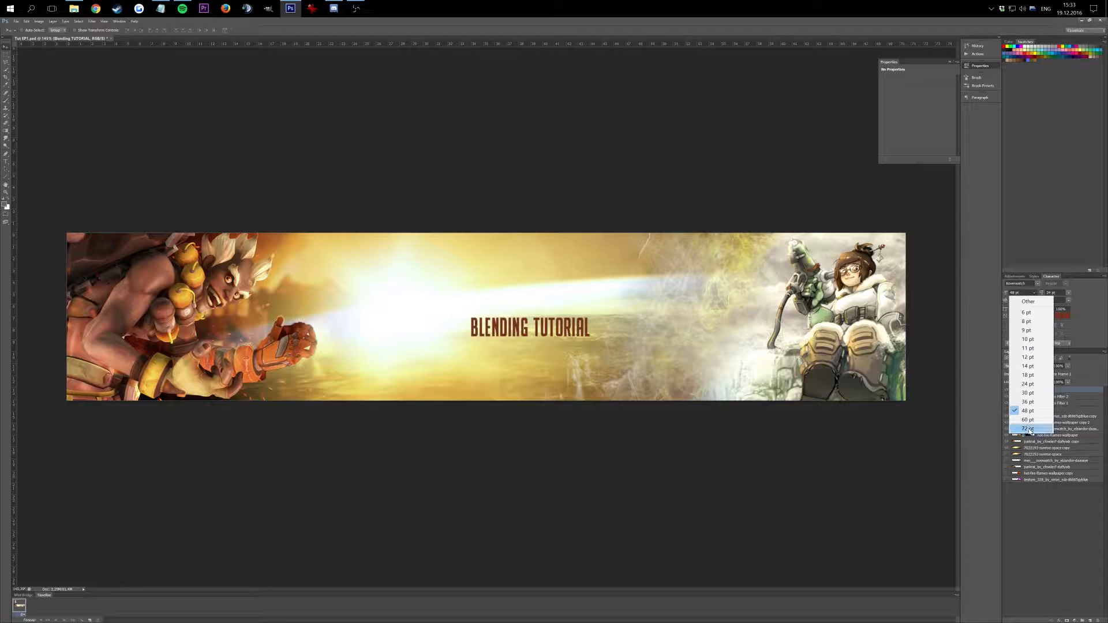
{"action": "left_click", "coordinate": [1037, 429]}
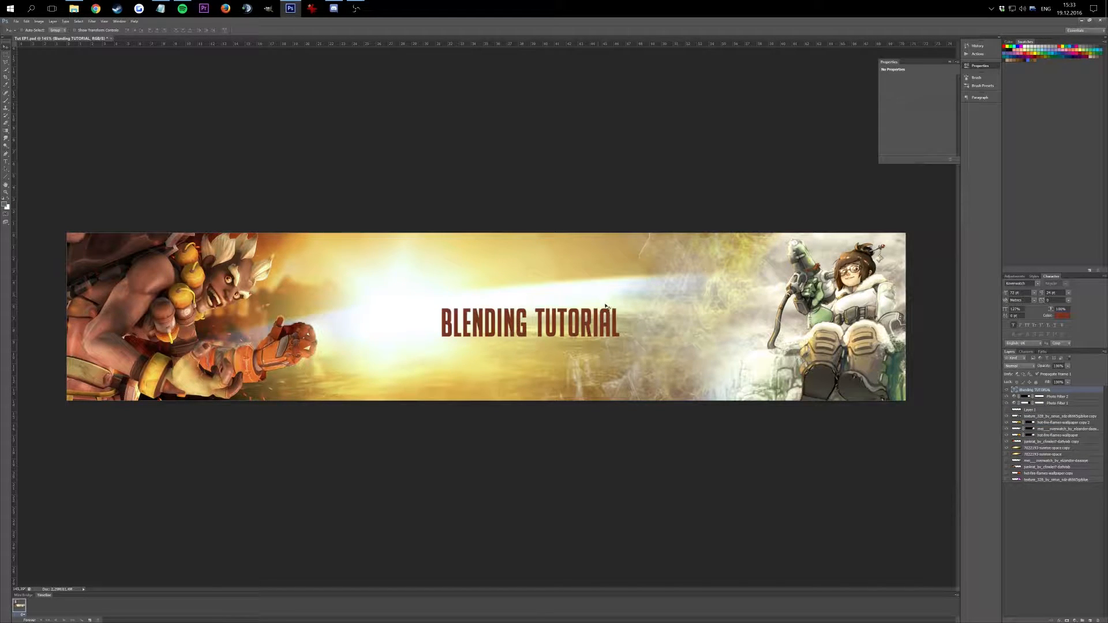
Scale the title up with Free Transform to fill the gap between the characters, and shift it up and left toward Junkrat
{"action": "key", "text": "ctrl+t"}
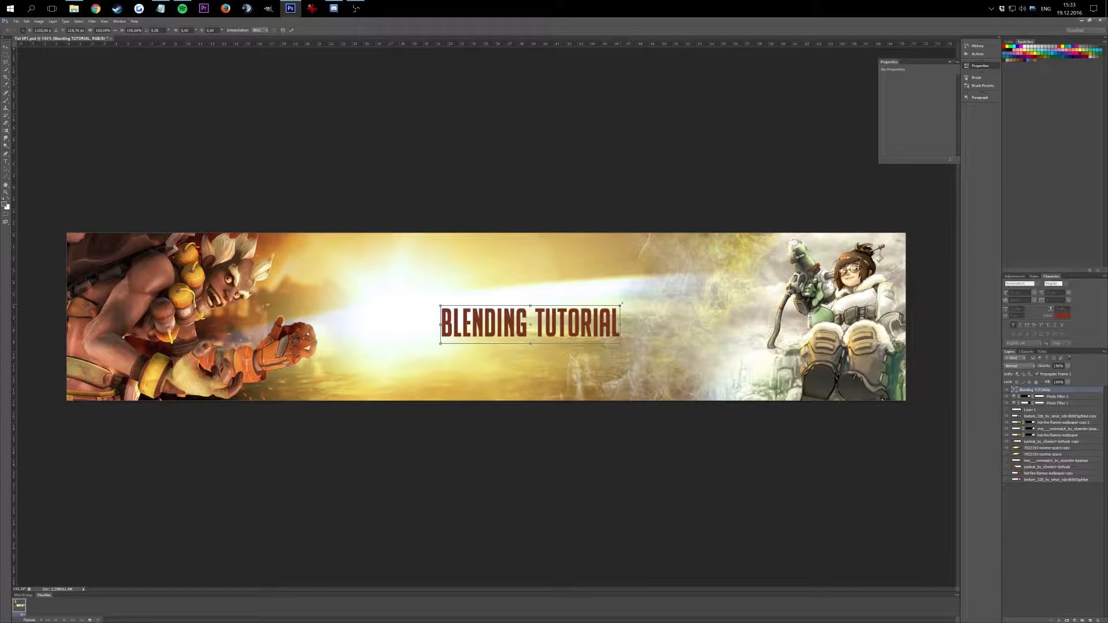
{"action": "left_click_drag", "start_coordinate": [620, 306], "coordinate": [713, 268]}
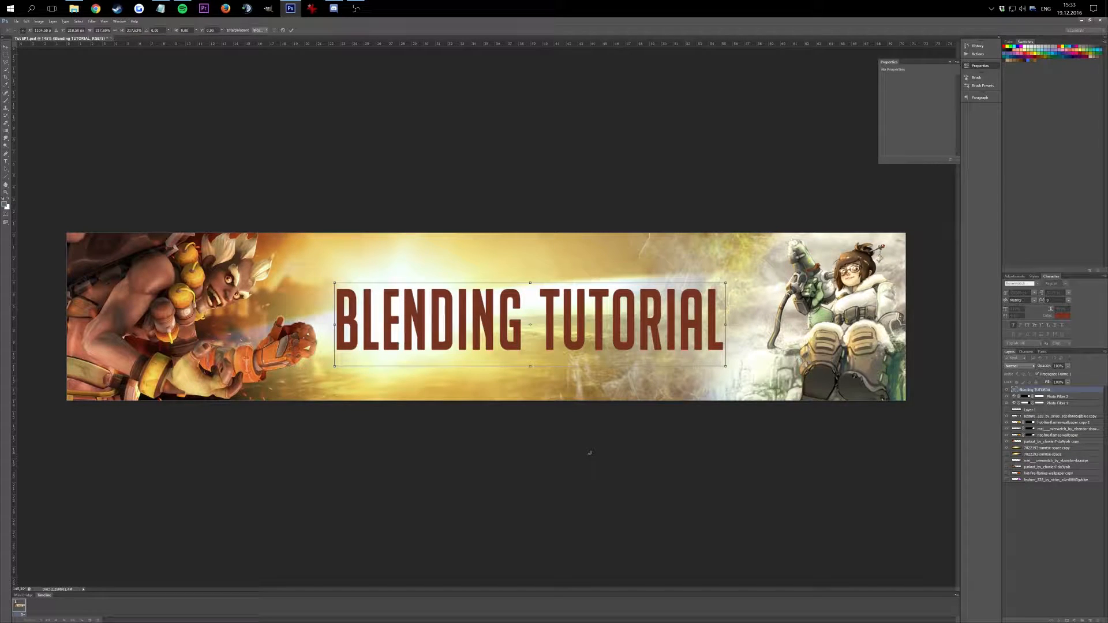
{"action": "left_click", "coordinate": [291, 30]}
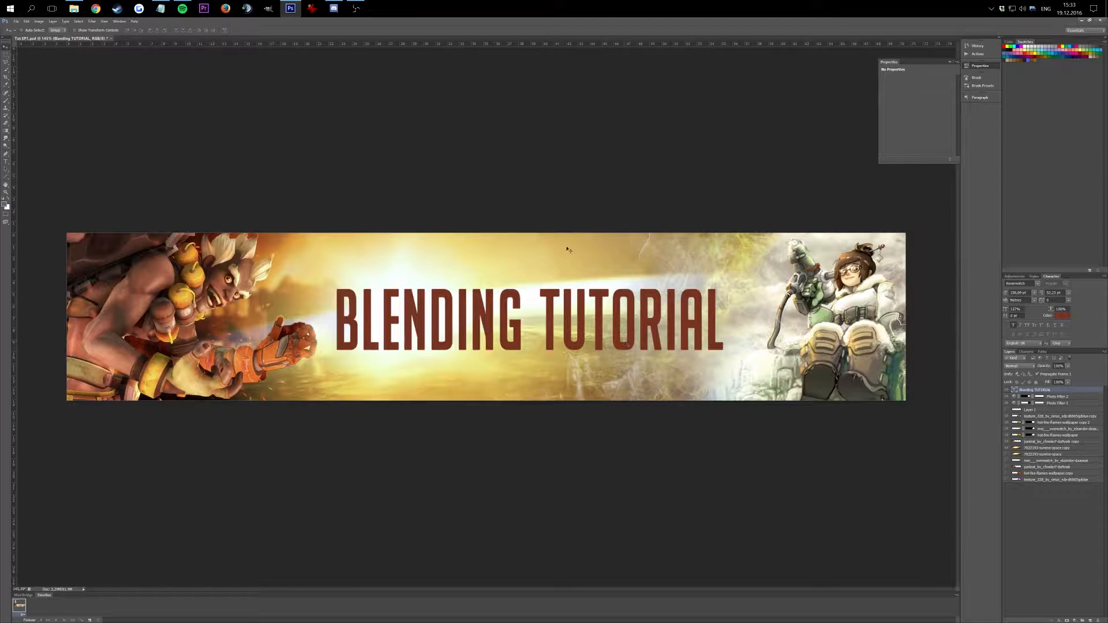
{"action": "left_click_drag", "start_coordinate": [583, 255], "coordinate": [538, 222]}
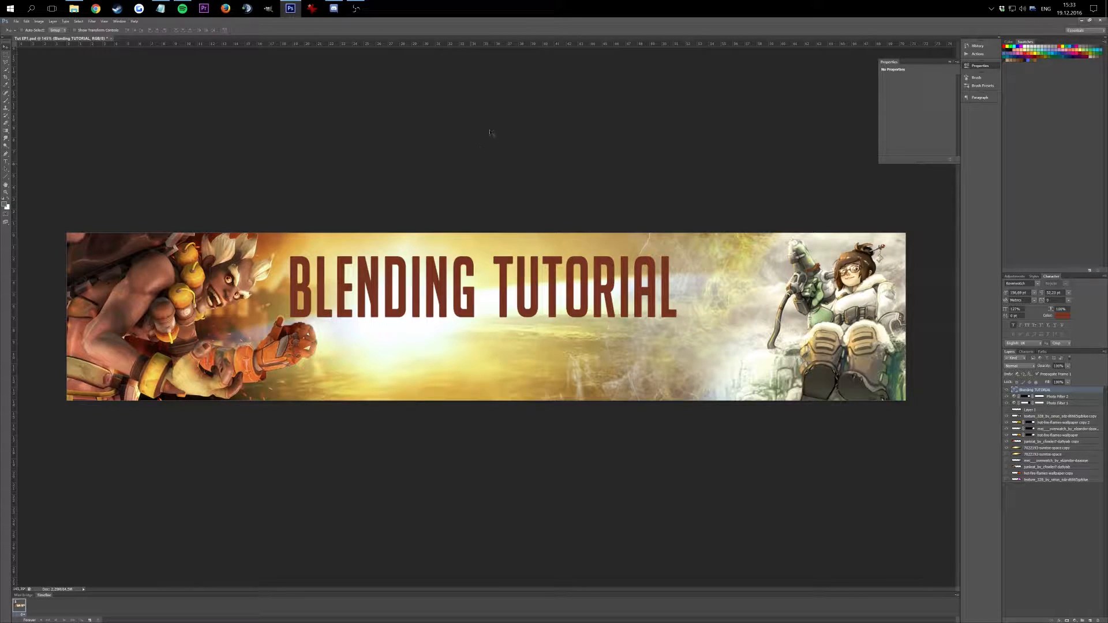
Add a Bevel & Emboss effect with the Outer Bevel style to the title layer
{"action": "right_click", "coordinate": [1032, 391]}
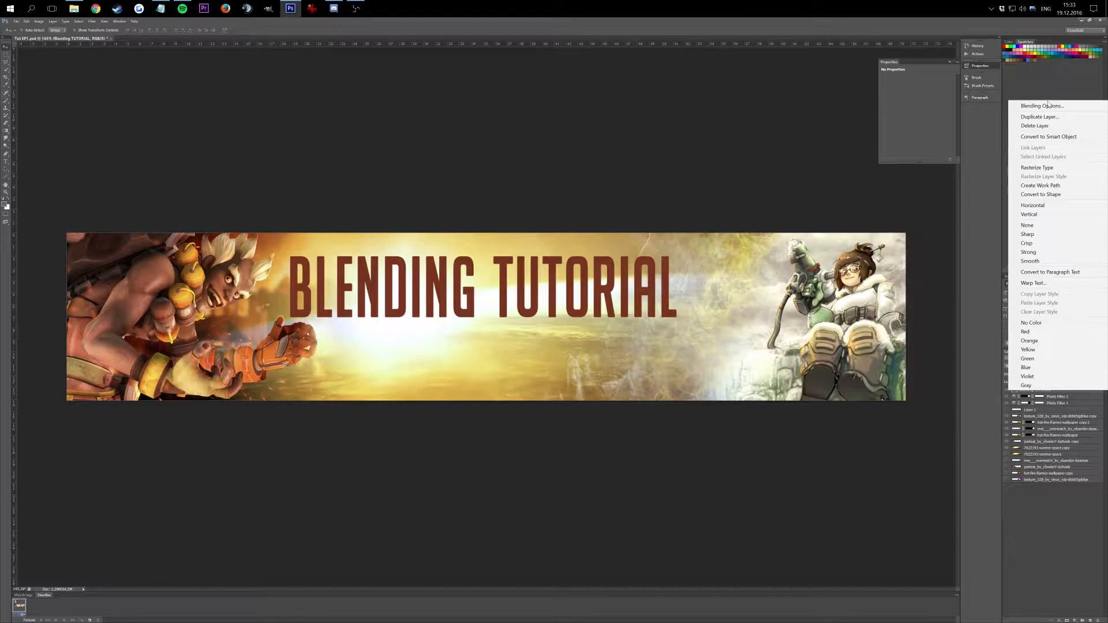
{"action": "left_click", "coordinate": [312, 267]}
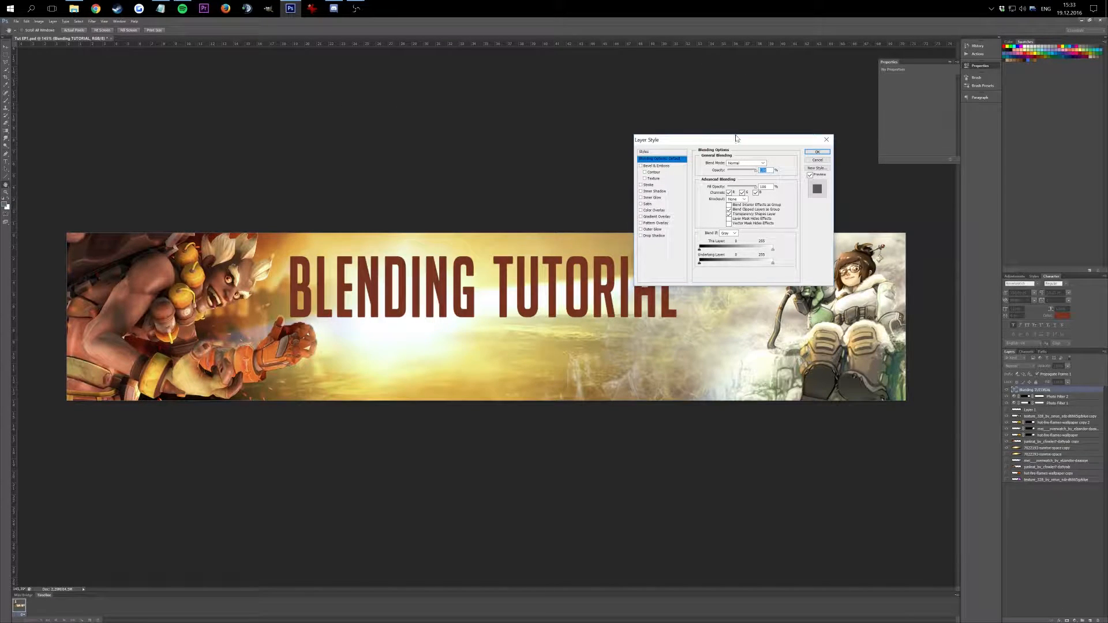
{"action": "left_click", "coordinate": [664, 166]}
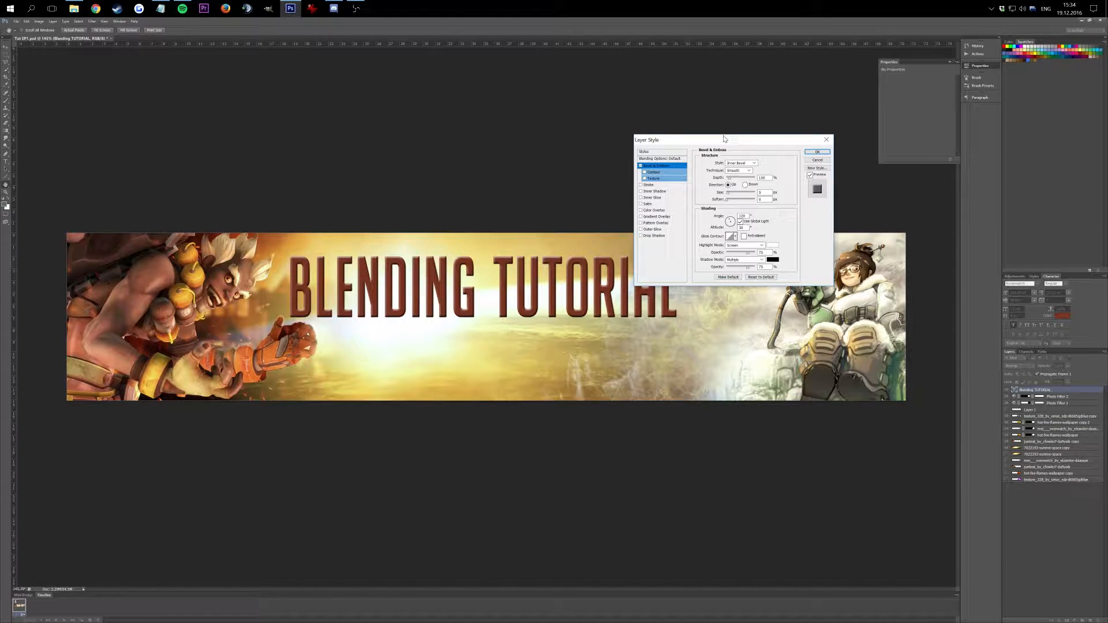
{"action": "left_click", "coordinate": [645, 172]}
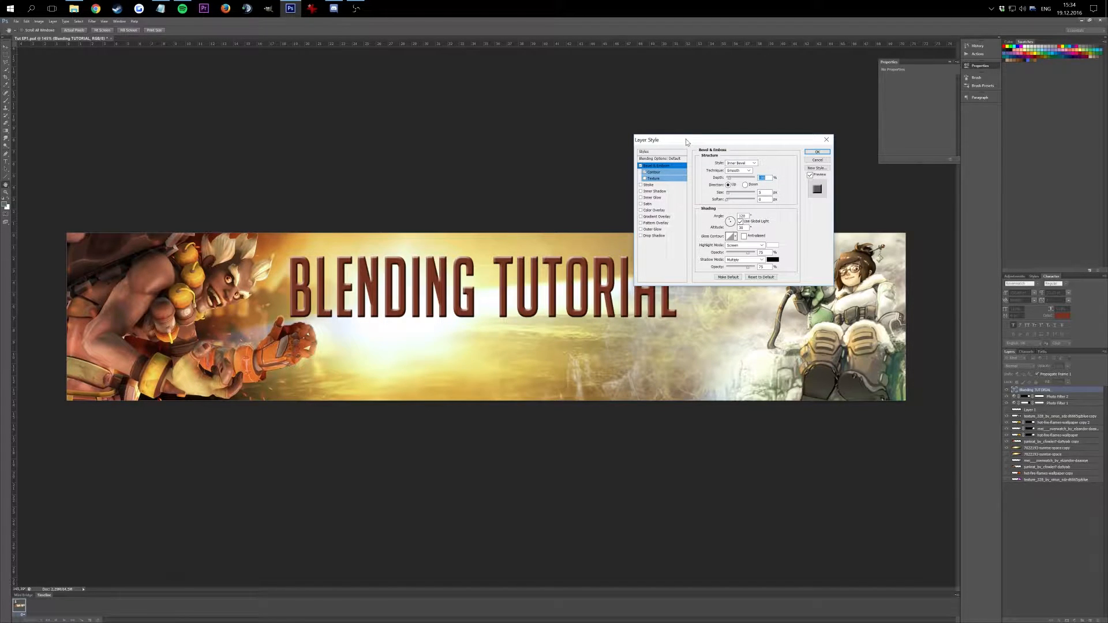
{"action": "left_click", "coordinate": [745, 163]}
{"action": "left_click", "coordinate": [742, 180]}
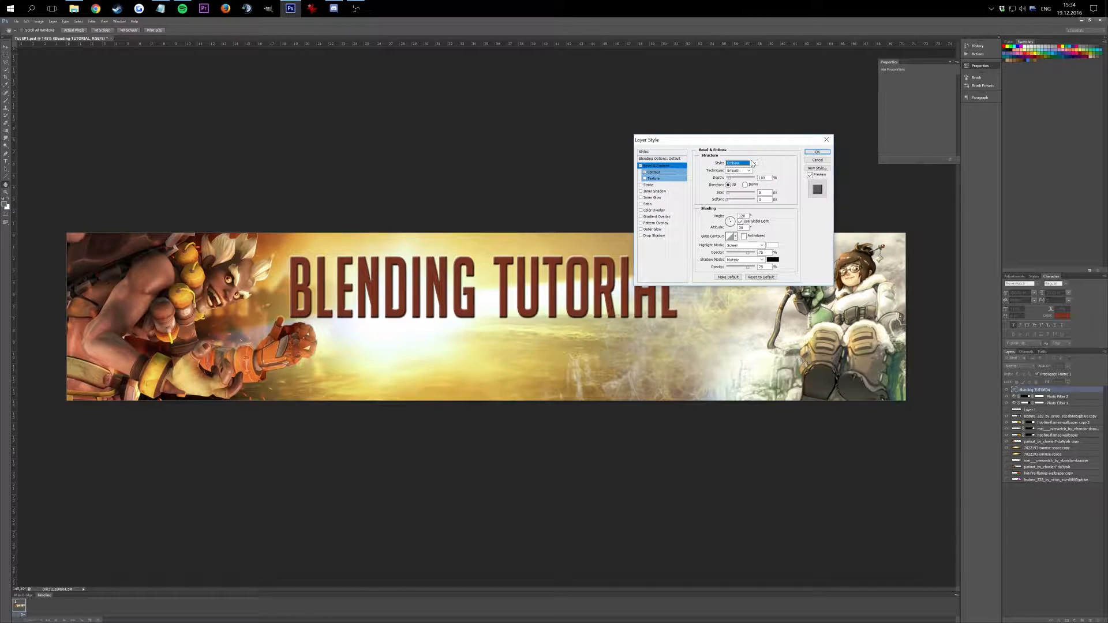
{"action": "scroll", "coordinate": [754, 164], "scroll_direction": "down", "scroll_amount": 1}
{"action": "scroll", "coordinate": [754, 164], "scroll_direction": "down", "scroll_amount": 1}
{"action": "scroll", "coordinate": [754, 164], "scroll_direction": "down", "scroll_amount": 1}
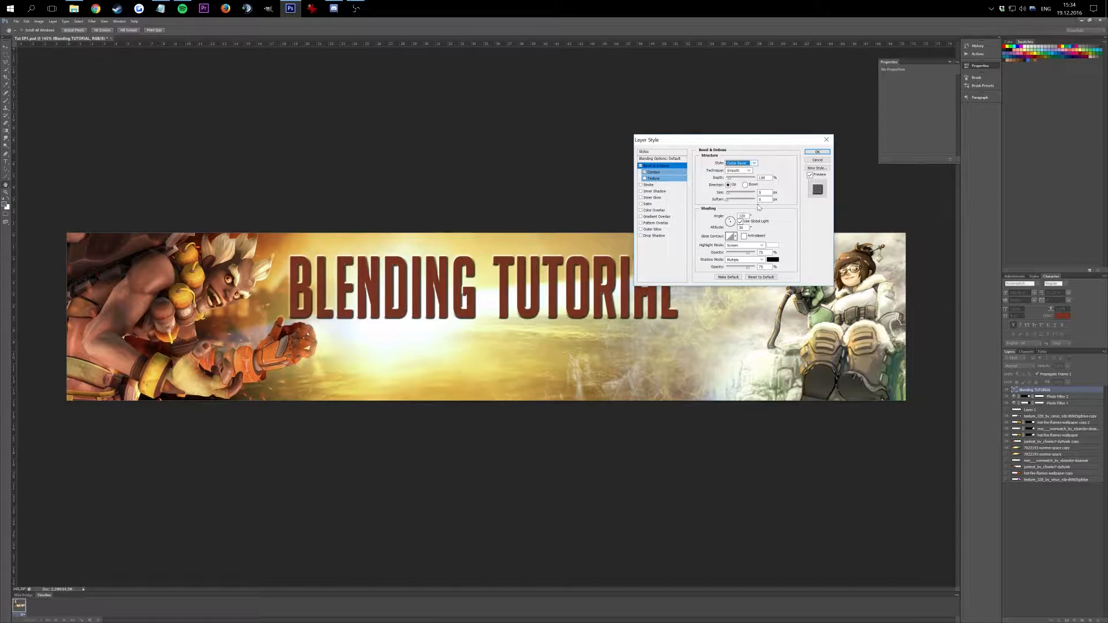
Set the size of the title's outer bevel to 11 px
{"action": "left_click", "coordinate": [761, 192]}
{"action": "scroll", "coordinate": [761, 192], "scroll_direction": "up", "scroll_amount": 3}
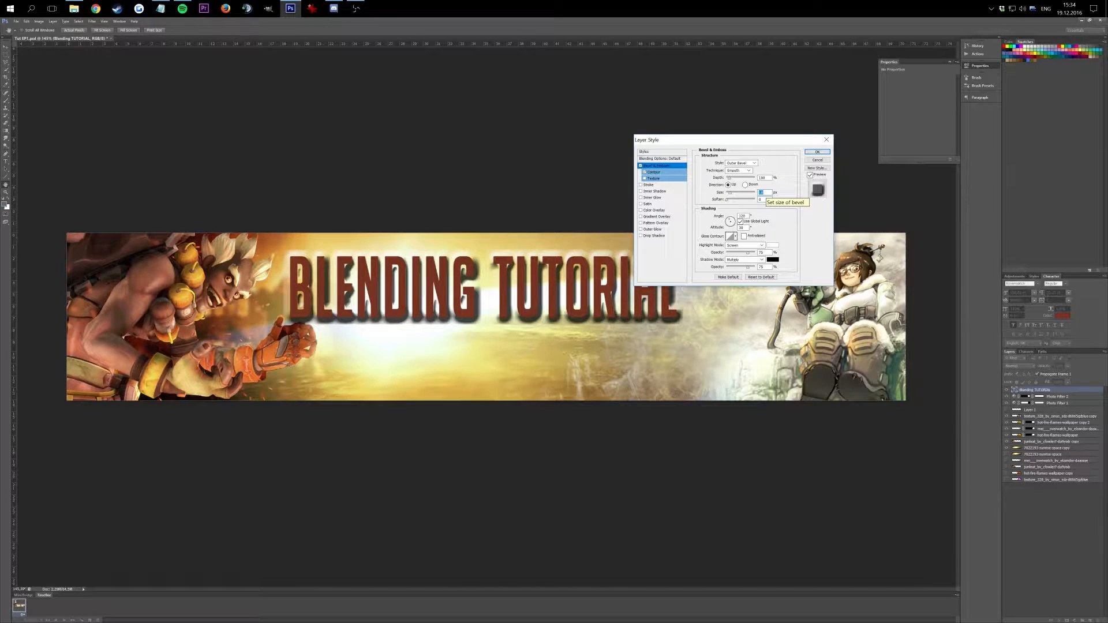
{"action": "scroll", "coordinate": [761, 192], "scroll_direction": "down", "scroll_amount": 6}
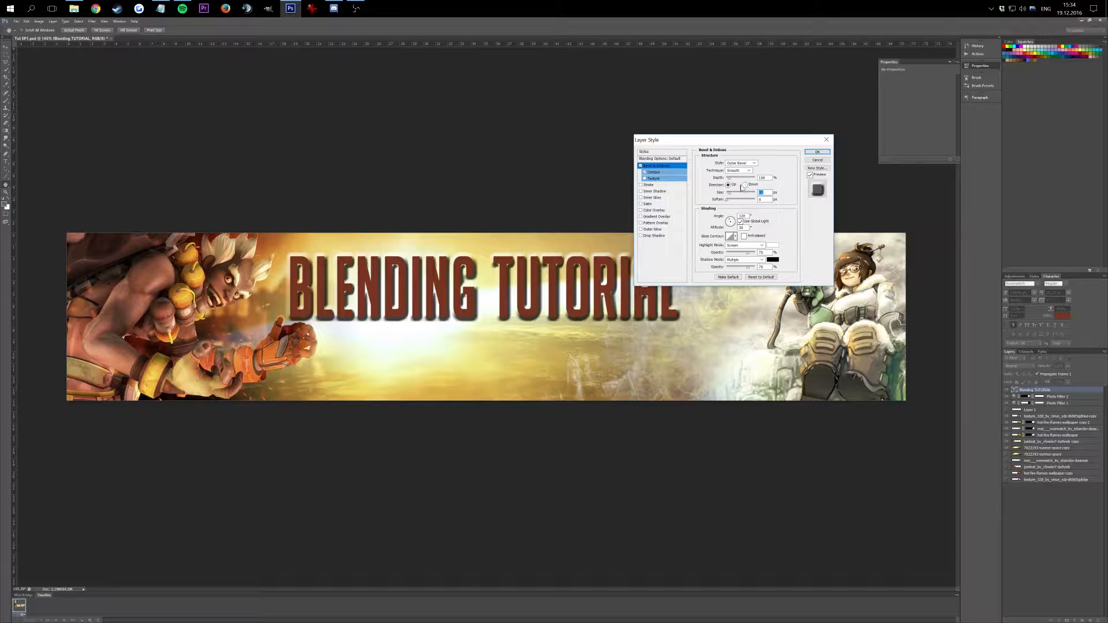
Try the Down direction and the Chisel techniques on the title's outer bevel
{"action": "left_click", "coordinate": [745, 185]}
{"action": "left_click", "coordinate": [729, 184]}
{"action": "left_click", "coordinate": [745, 171]}
{"action": "left_click", "coordinate": [745, 183]}
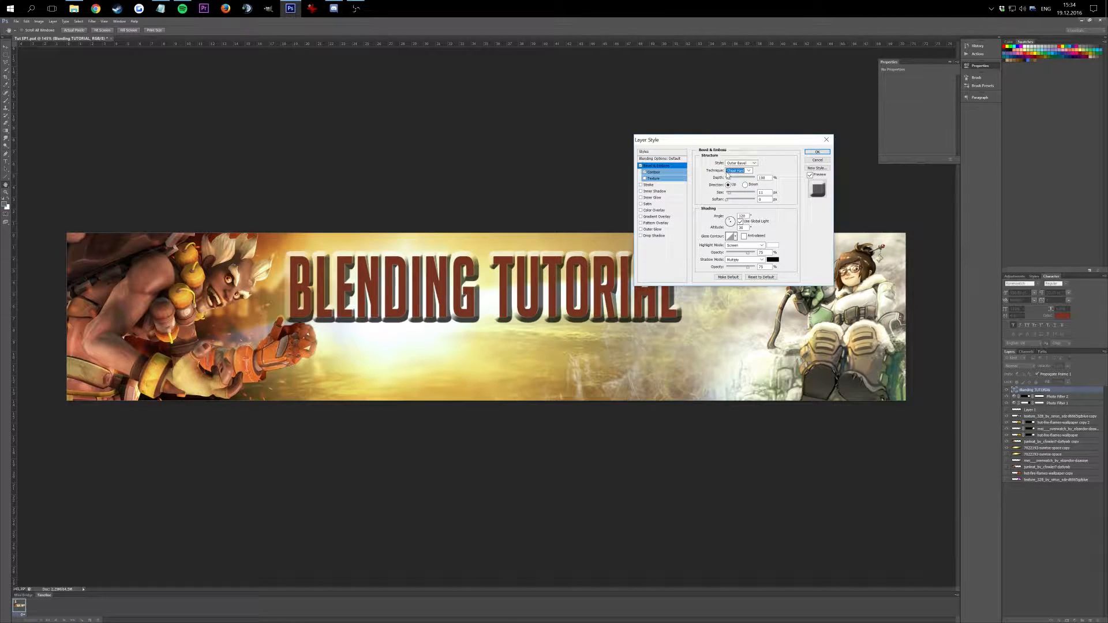
{"action": "scroll", "coordinate": [733, 172], "scroll_direction": "down", "scroll_amount": 1}
{"action": "scroll", "coordinate": [734, 172], "scroll_direction": "up", "scroll_amount": 1}
{"action": "scroll", "coordinate": [733, 172], "scroll_direction": "up", "scroll_amount": 1}
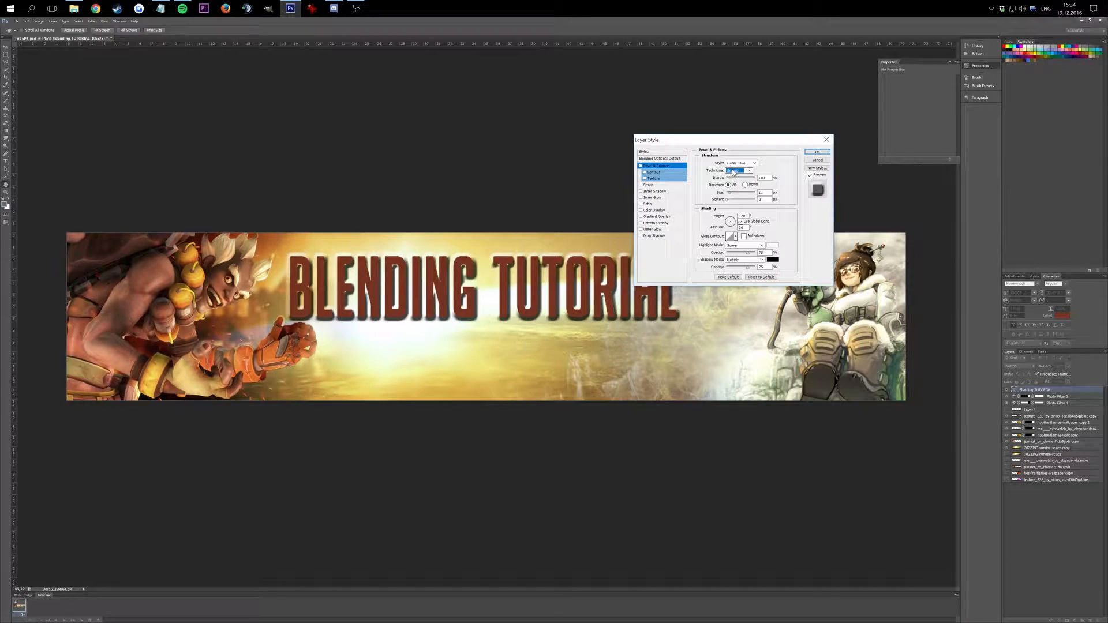
Add a 1 px black stroke and a Satin effect to the title layer
{"action": "left_click", "coordinate": [640, 186]}
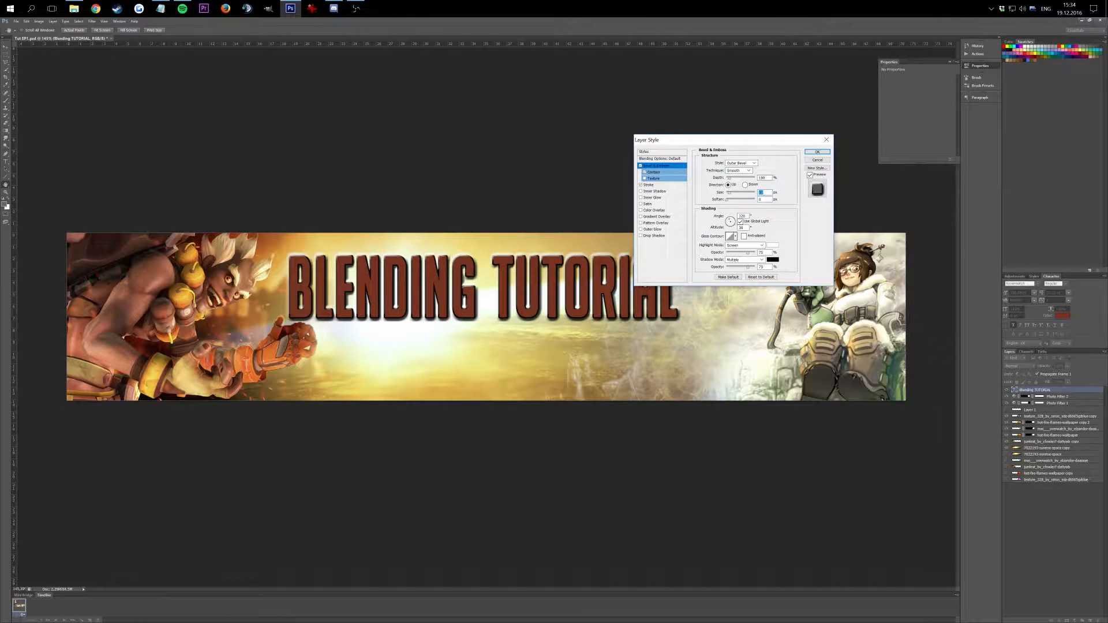
{"action": "left_click", "coordinate": [767, 193]}
{"action": "left_click", "coordinate": [649, 185]}
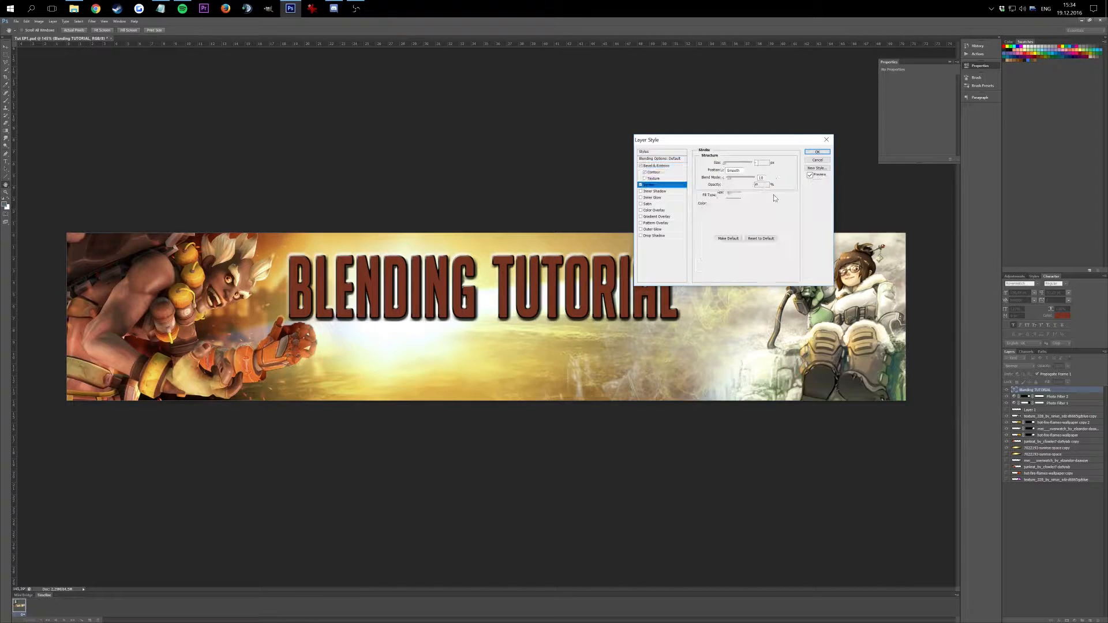
{"action": "scroll", "coordinate": [761, 165], "scroll_direction": "up", "scroll_amount": 14}
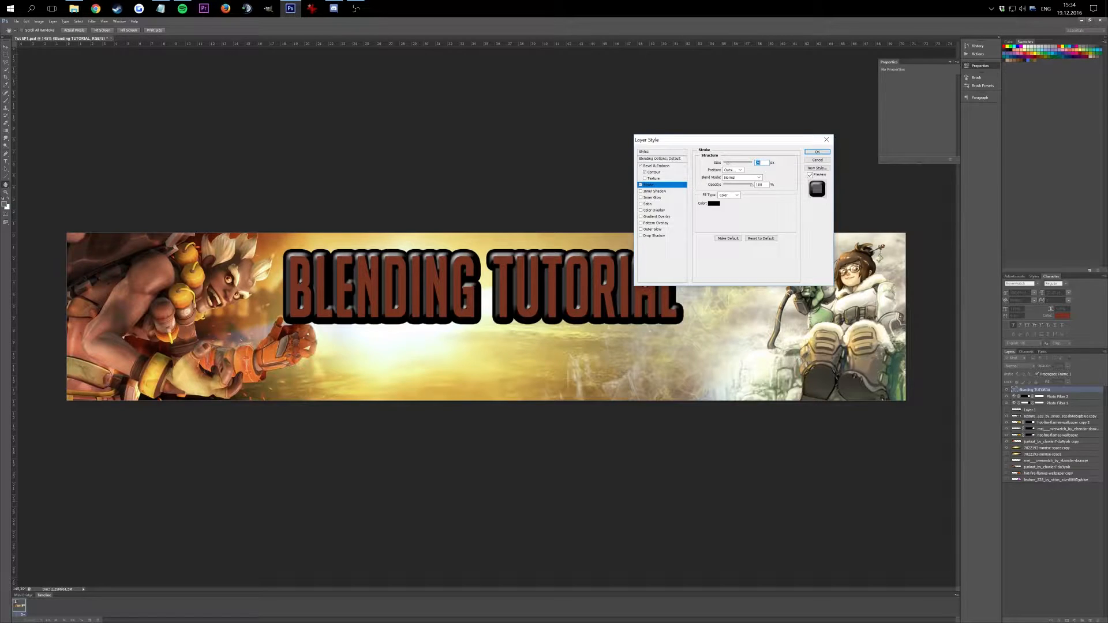
{"action": "scroll", "coordinate": [761, 162], "scroll_direction": "up", "scroll_amount": 6}
{"action": "scroll", "coordinate": [760, 164], "scroll_direction": "up", "scroll_amount": 4}
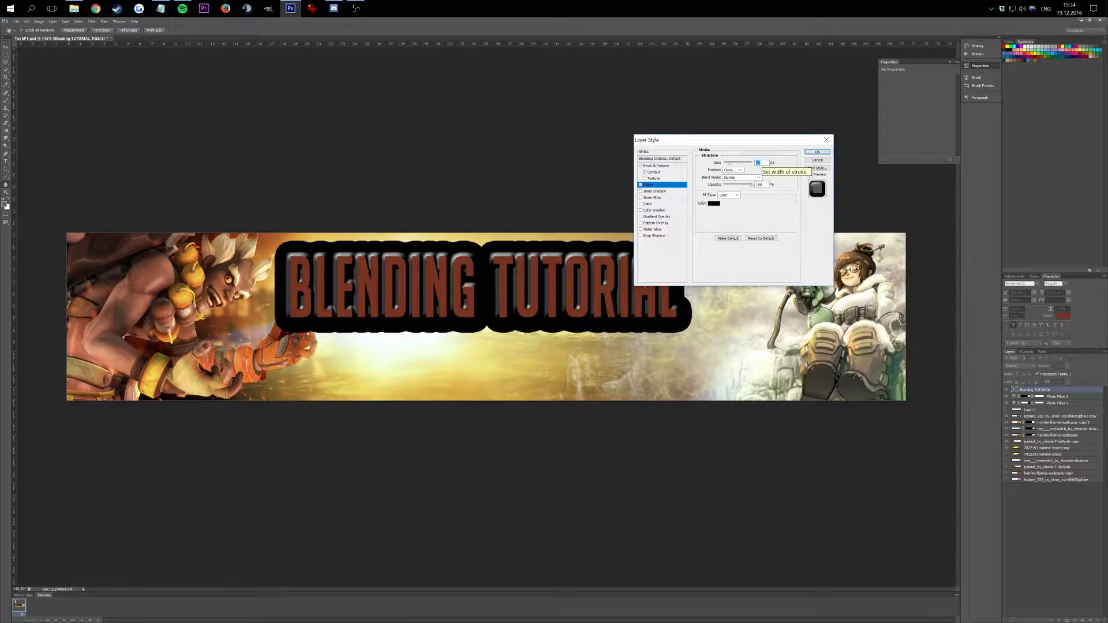
{"action": "scroll", "coordinate": [760, 164], "scroll_direction": "up", "scroll_amount": 2}
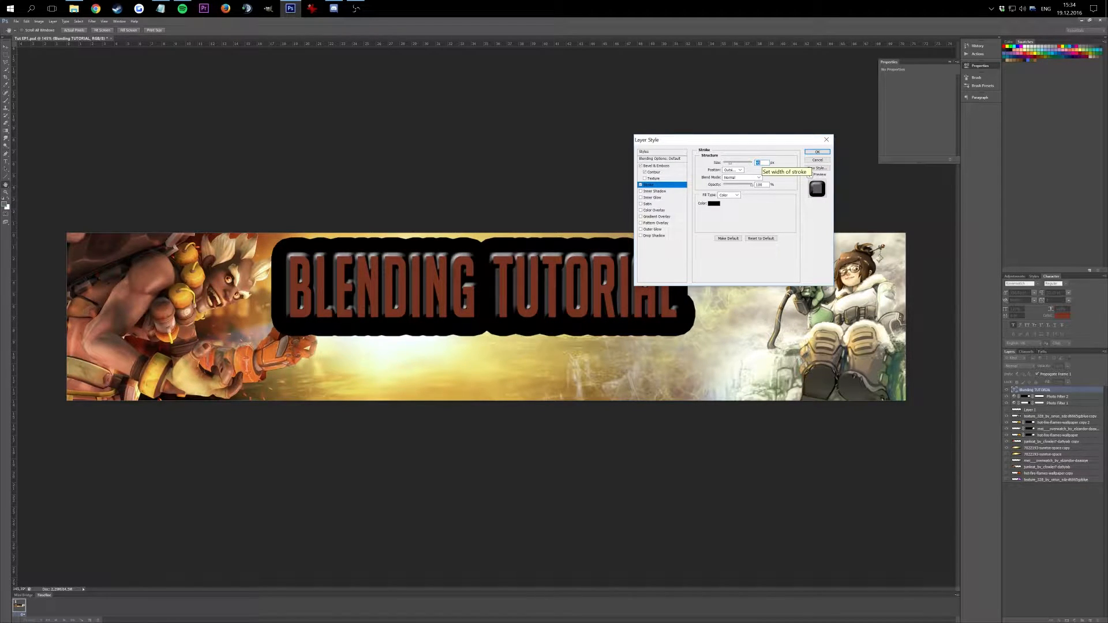
{"action": "scroll", "coordinate": [760, 164], "scroll_direction": "down", "scroll_amount": 4}
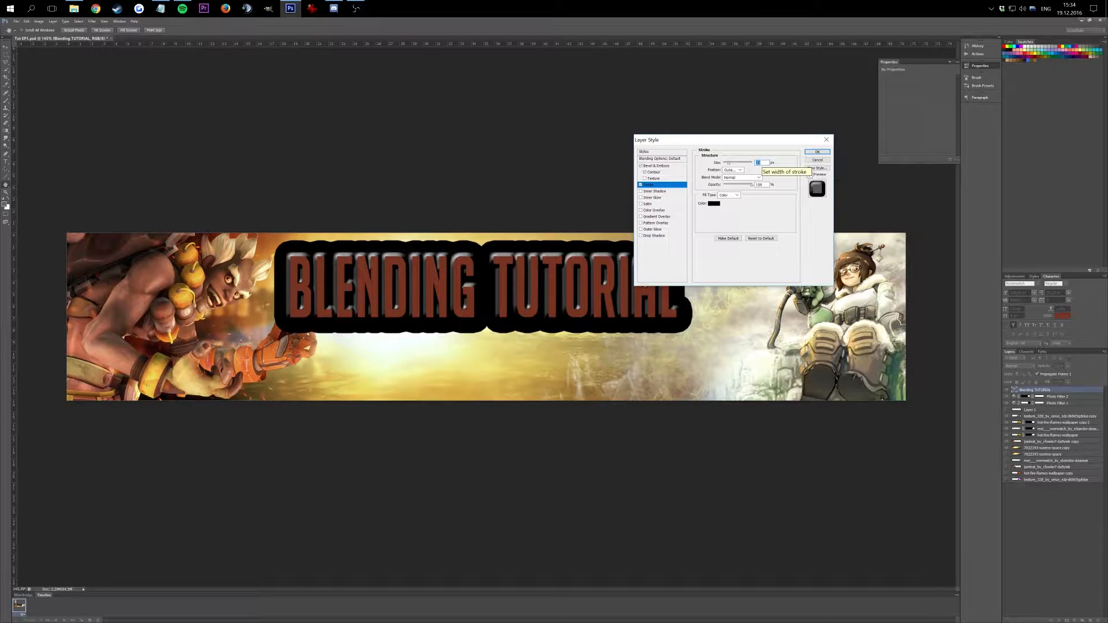
{"action": "type", "text": "1"}
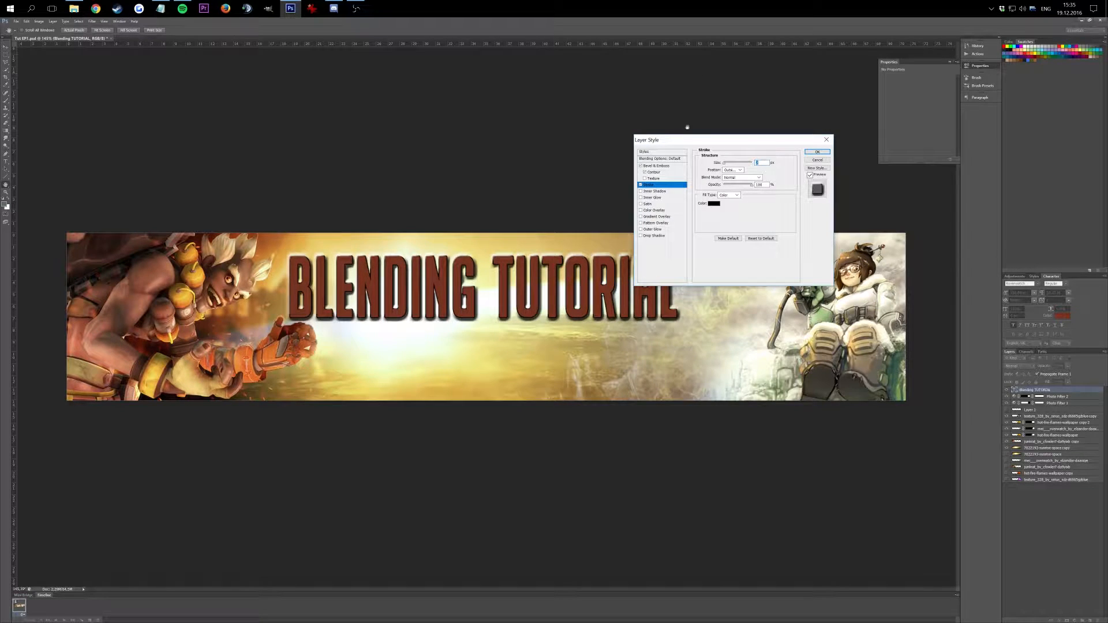
{"action": "left_click", "coordinate": [651, 204]}
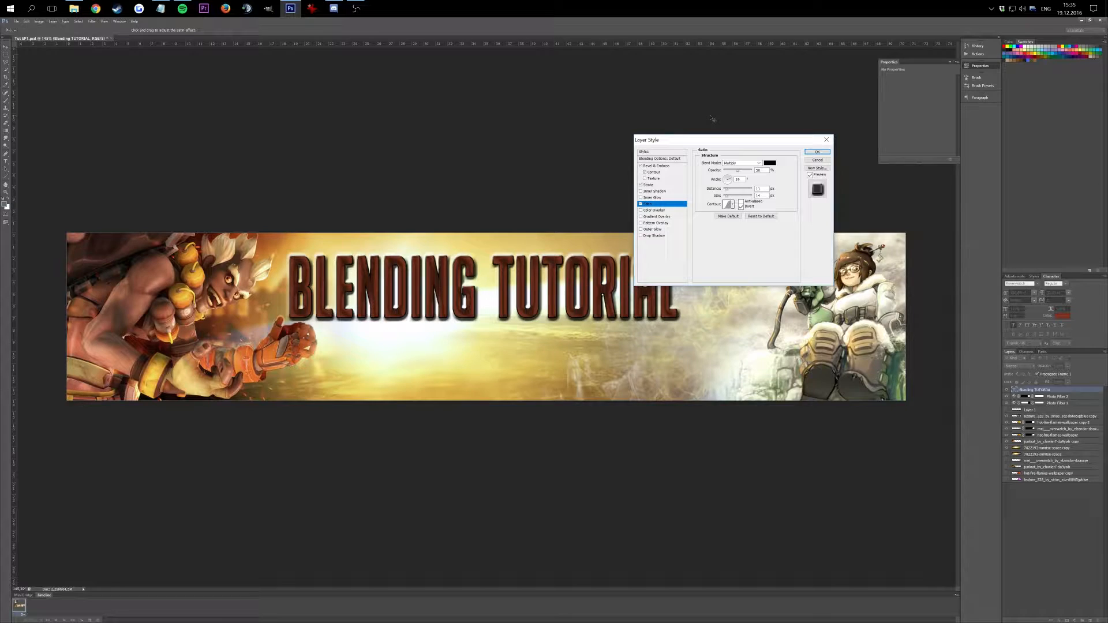
{"action": "left_click", "coordinate": [728, 179]}
Try a red Color Overlay in the Soft Light, Screen and Hard Mix modes on the title, and turn the overlay off
{"action": "left_click", "coordinate": [654, 211]}
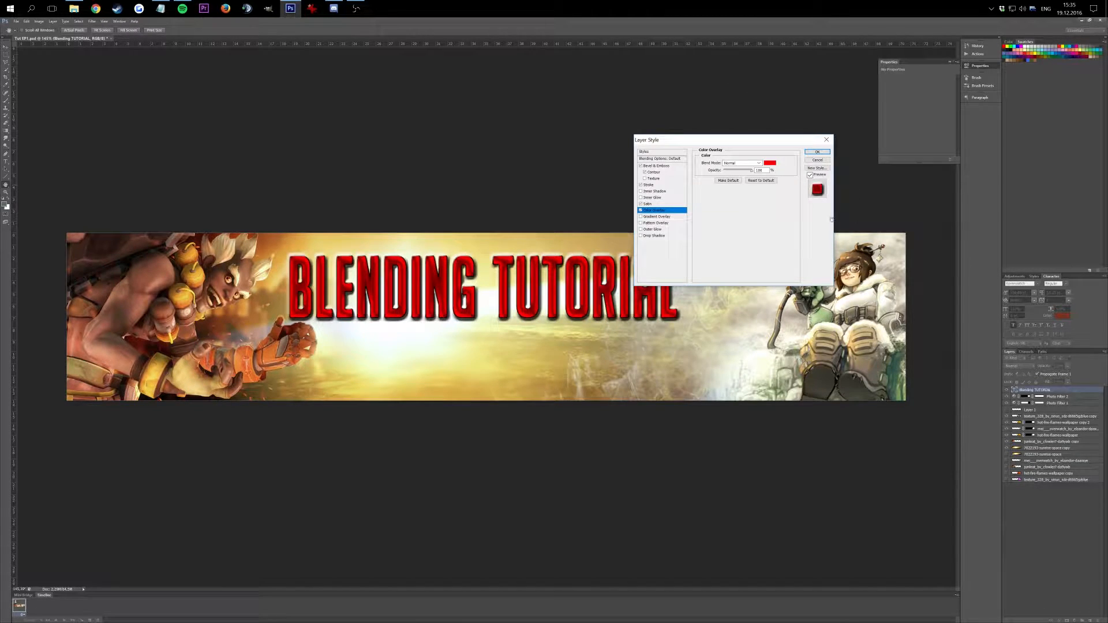
{"action": "left_click", "coordinate": [744, 165]}
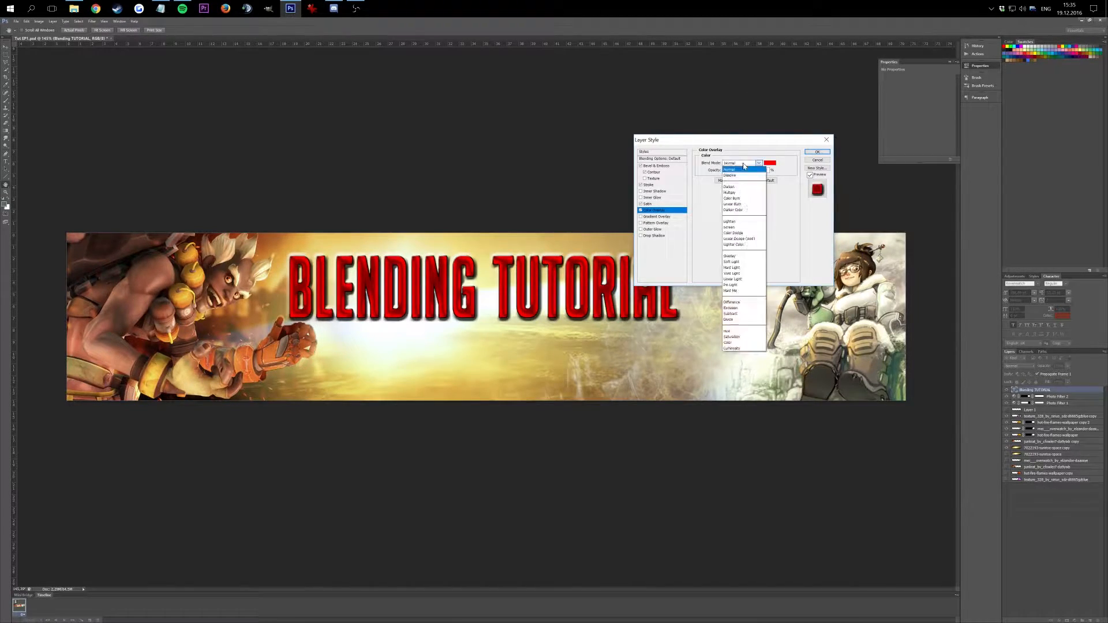
{"action": "left_click", "coordinate": [747, 262]}
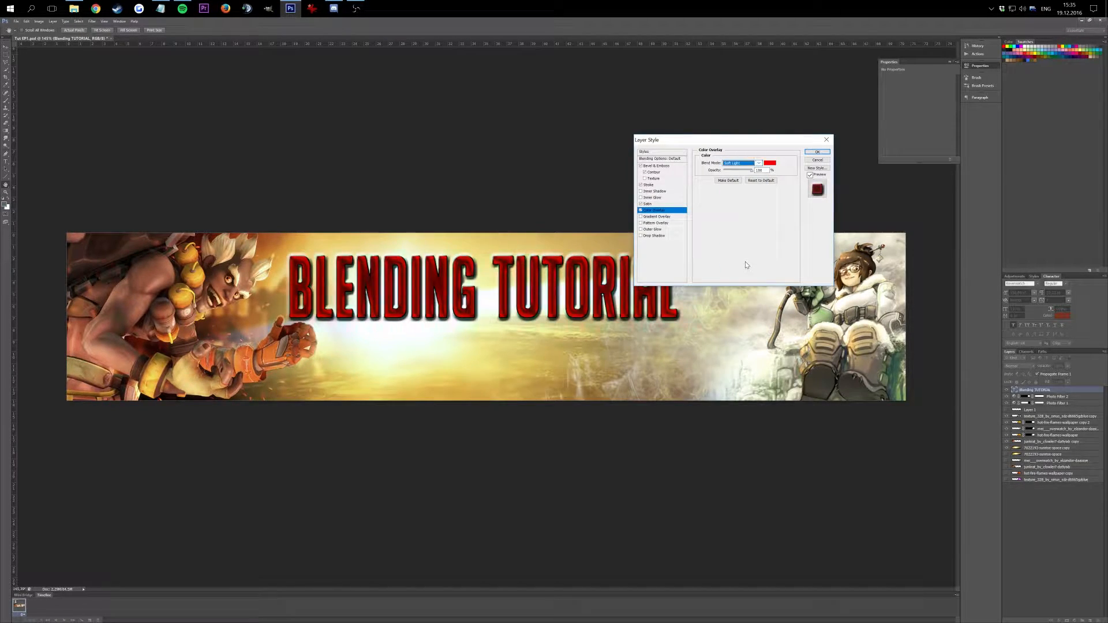
{"action": "left_click", "coordinate": [737, 165]}
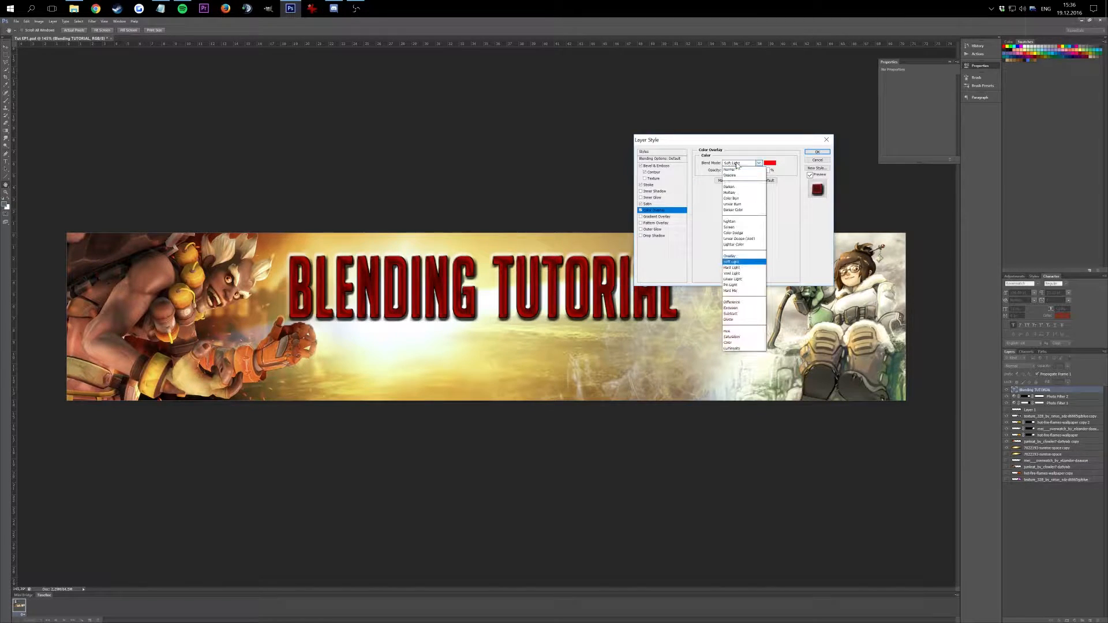
{"action": "left_click", "coordinate": [747, 227]}
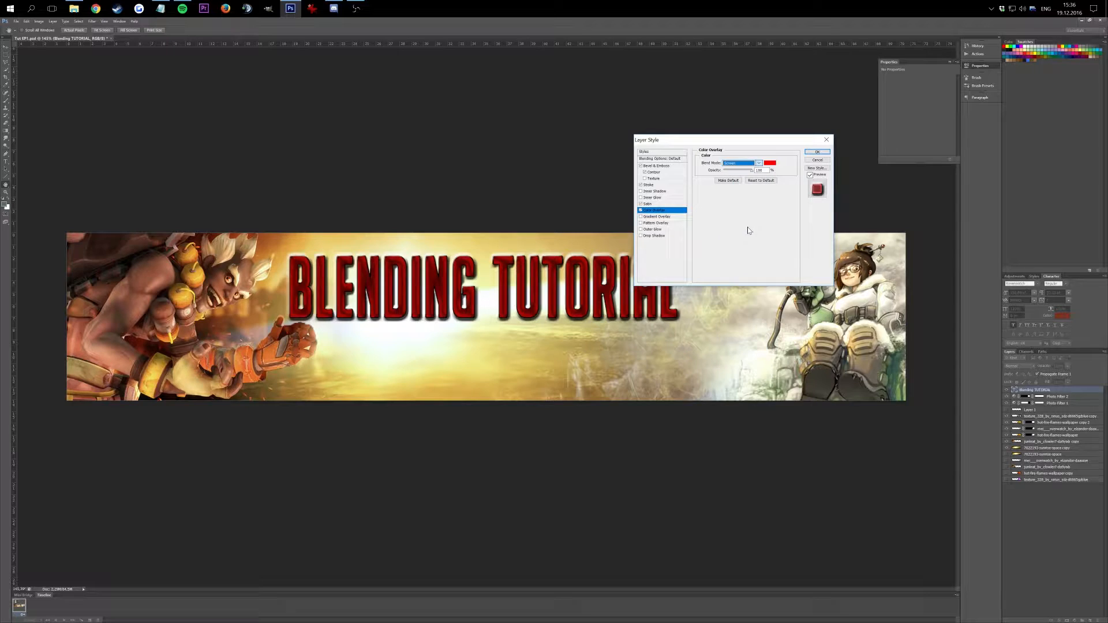
{"action": "left_click", "coordinate": [737, 165]}
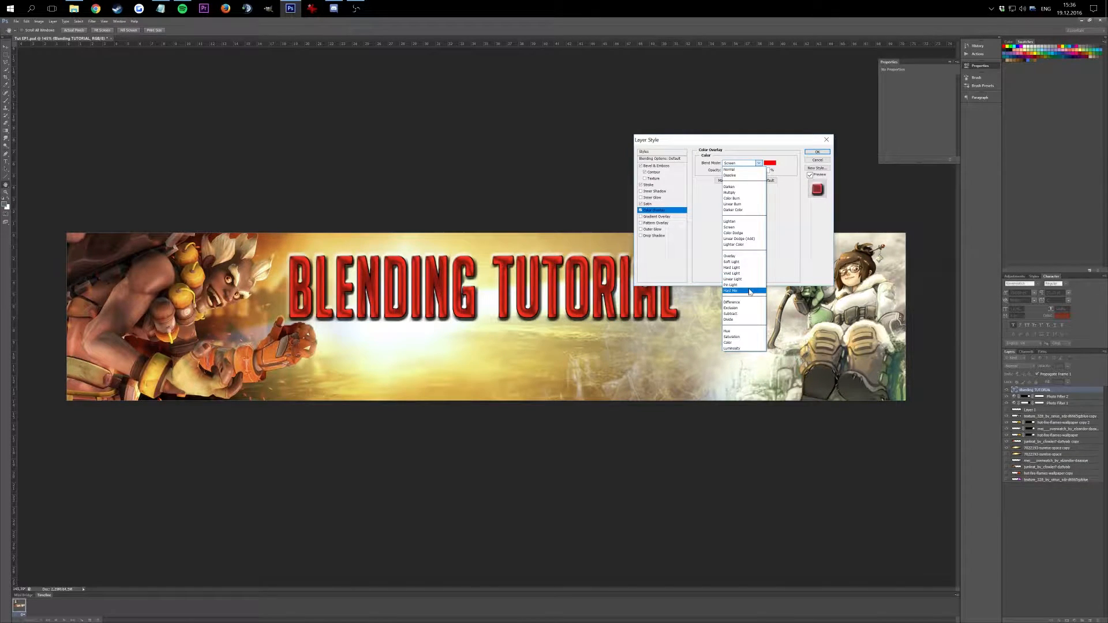
{"action": "left_click", "coordinate": [749, 291]}
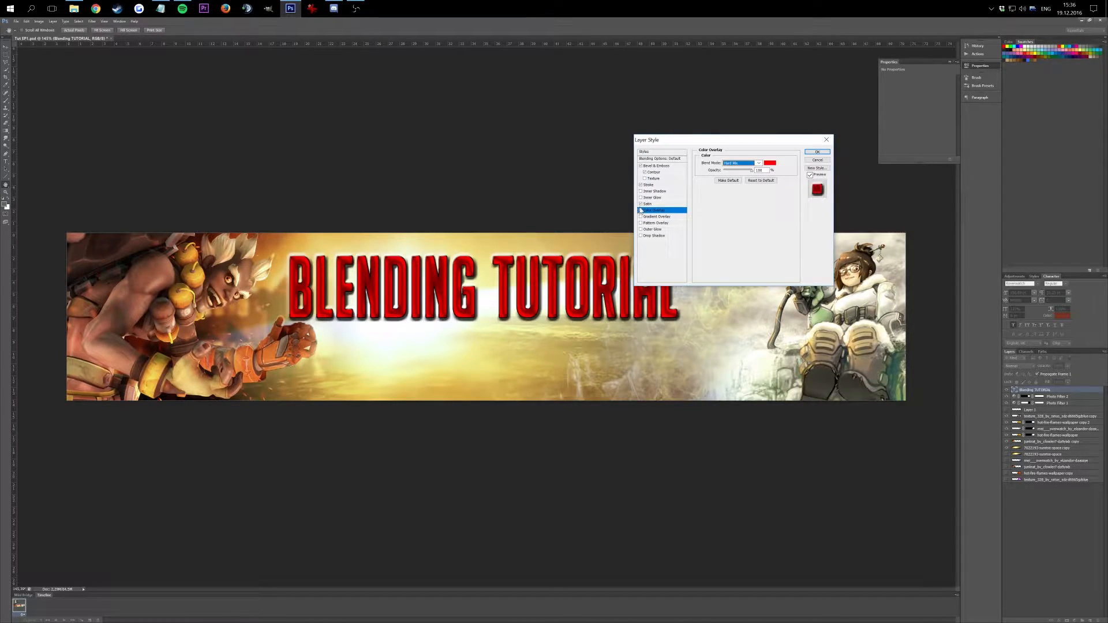
{"action": "key", "text": "Tab"}
{"action": "left_click", "coordinate": [641, 211]}
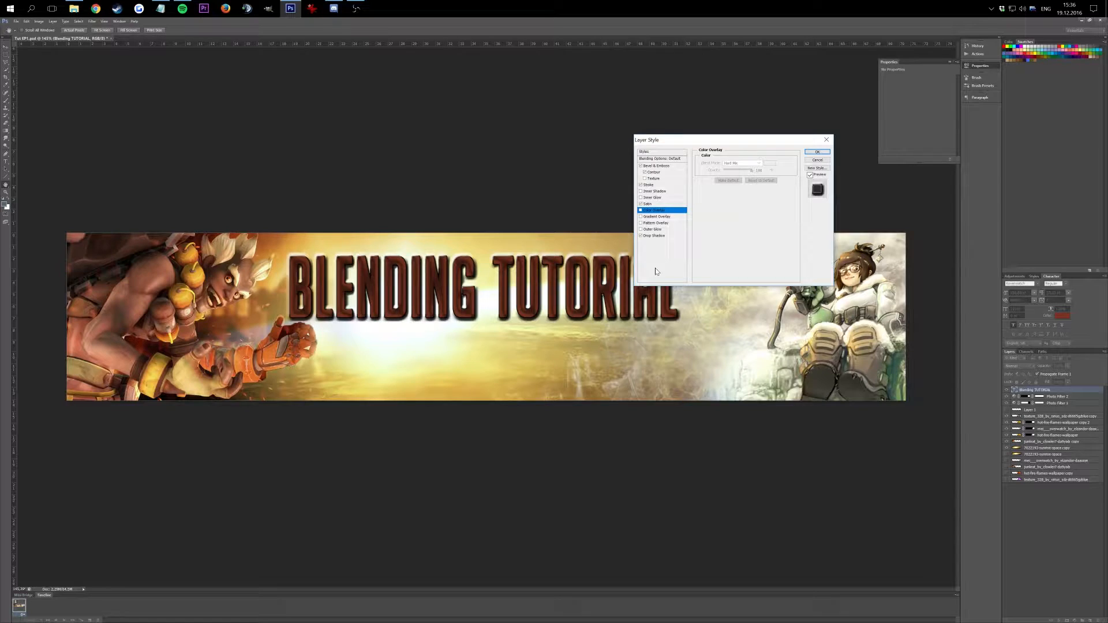
Add a drop shadow to the title with a distance of about 51 px, increase its spread and size, and apply the layer style
{"action": "left_click", "coordinate": [657, 236]}
{"action": "left_click", "coordinate": [760, 188]}
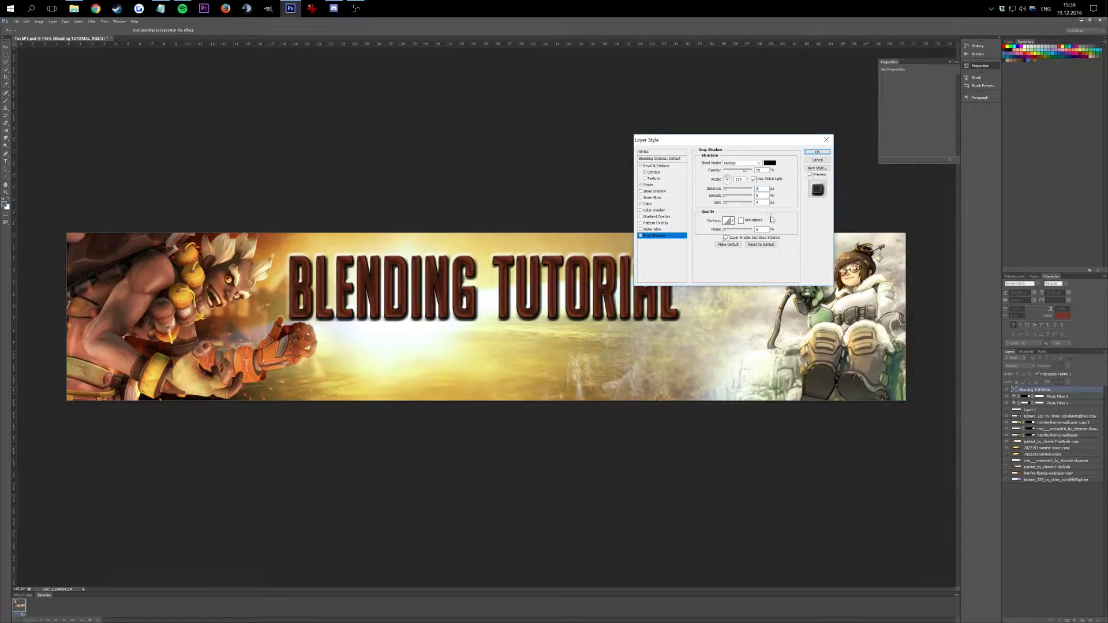
{"action": "scroll", "coordinate": [762, 189], "scroll_direction": "up", "scroll_amount": 19}
{"action": "scroll", "coordinate": [761, 189], "scroll_direction": "up", "scroll_amount": 20}
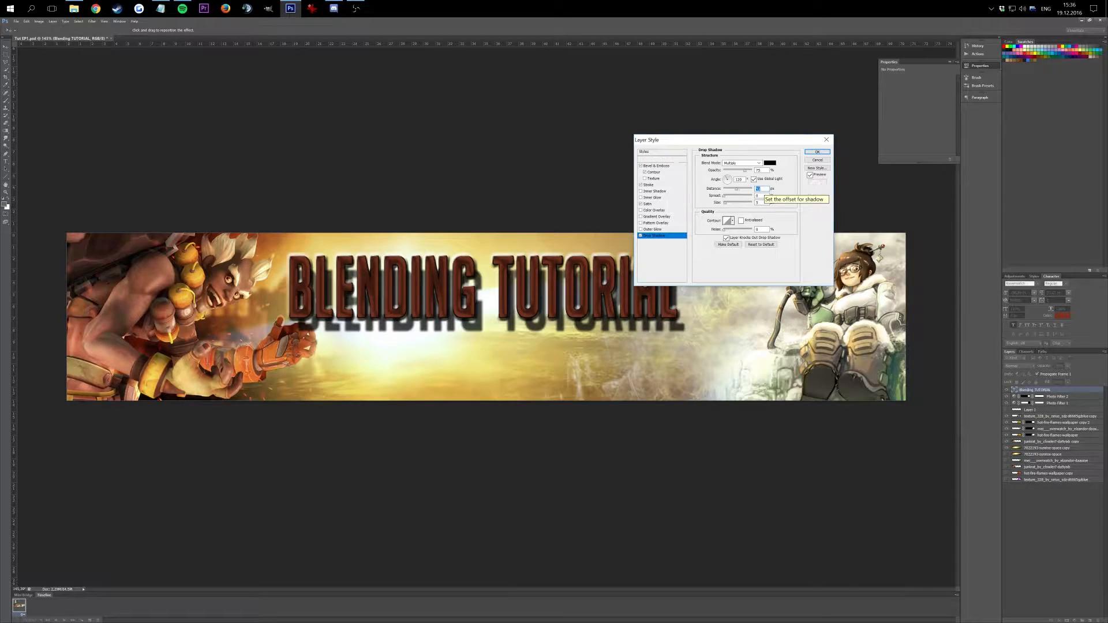
{"action": "scroll", "coordinate": [761, 188], "scroll_direction": "up", "scroll_amount": 4}
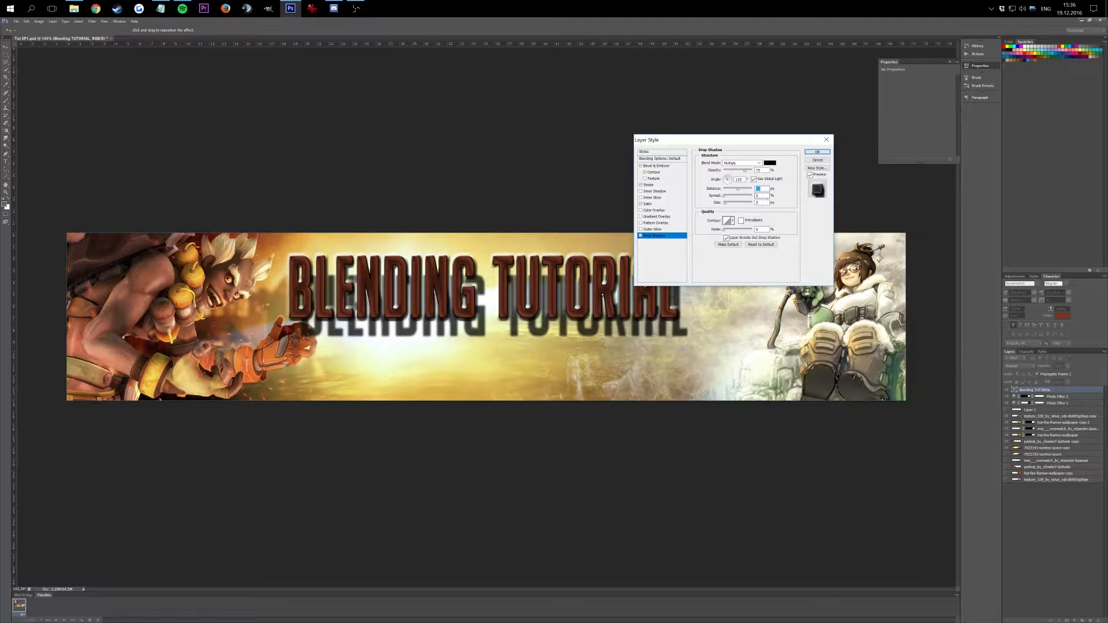
{"action": "left_click", "coordinate": [760, 196]}
{"action": "scroll", "coordinate": [759, 196], "scroll_direction": "up", "scroll_amount": 4}
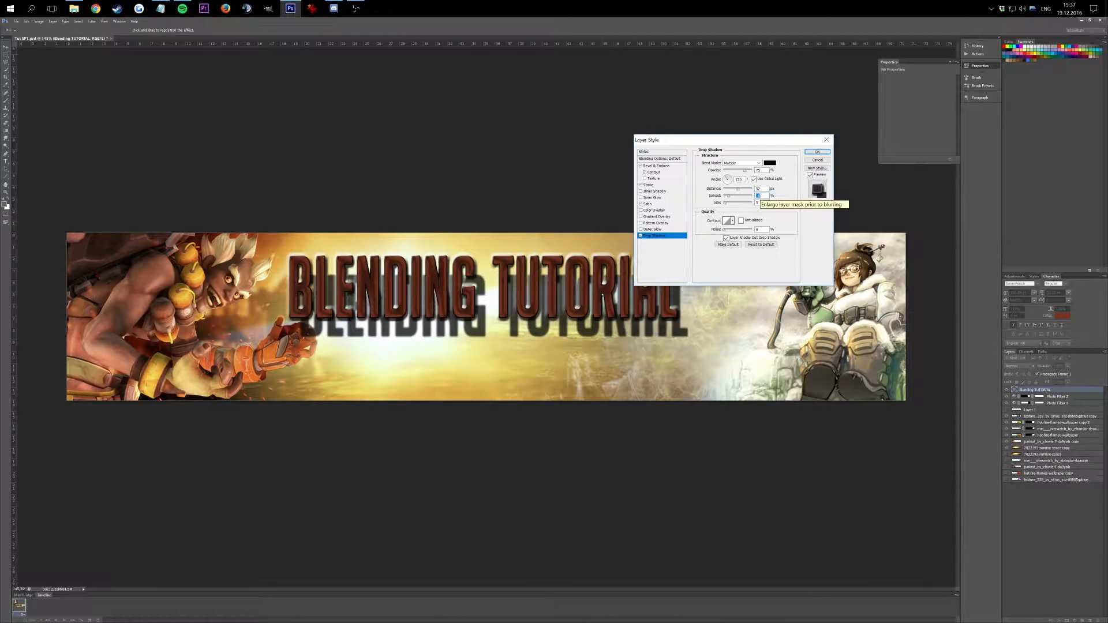
{"action": "left_click", "coordinate": [760, 202]}
{"action": "scroll", "coordinate": [760, 203], "scroll_direction": "up", "scroll_amount": 4}
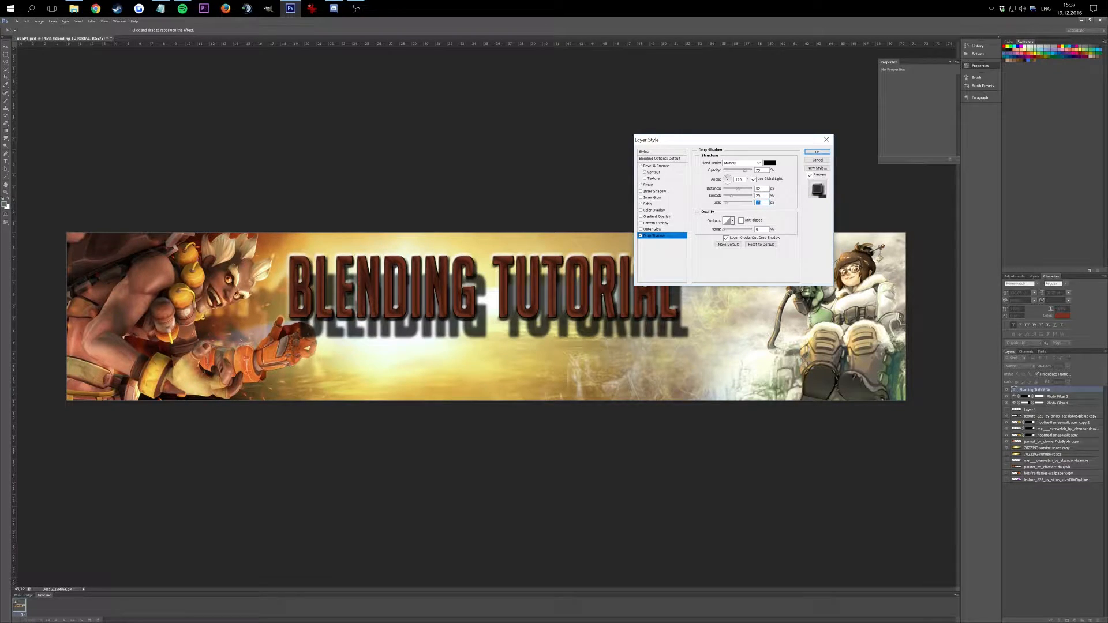
{"action": "scroll", "coordinate": [760, 202], "scroll_direction": "up", "scroll_amount": 1}
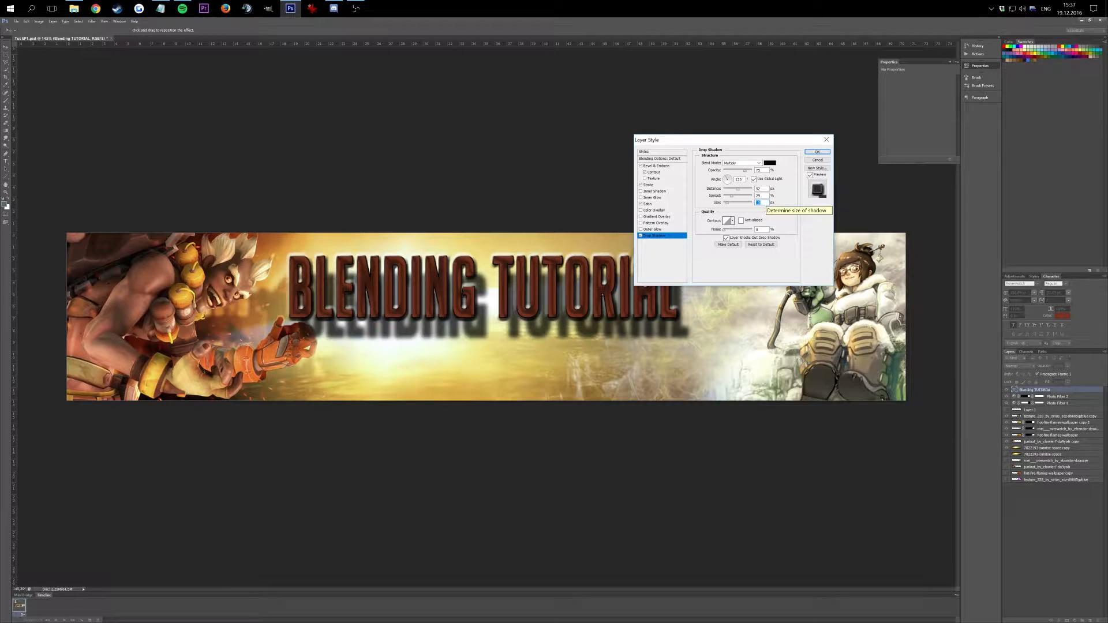
{"action": "left_click", "coordinate": [818, 153]}
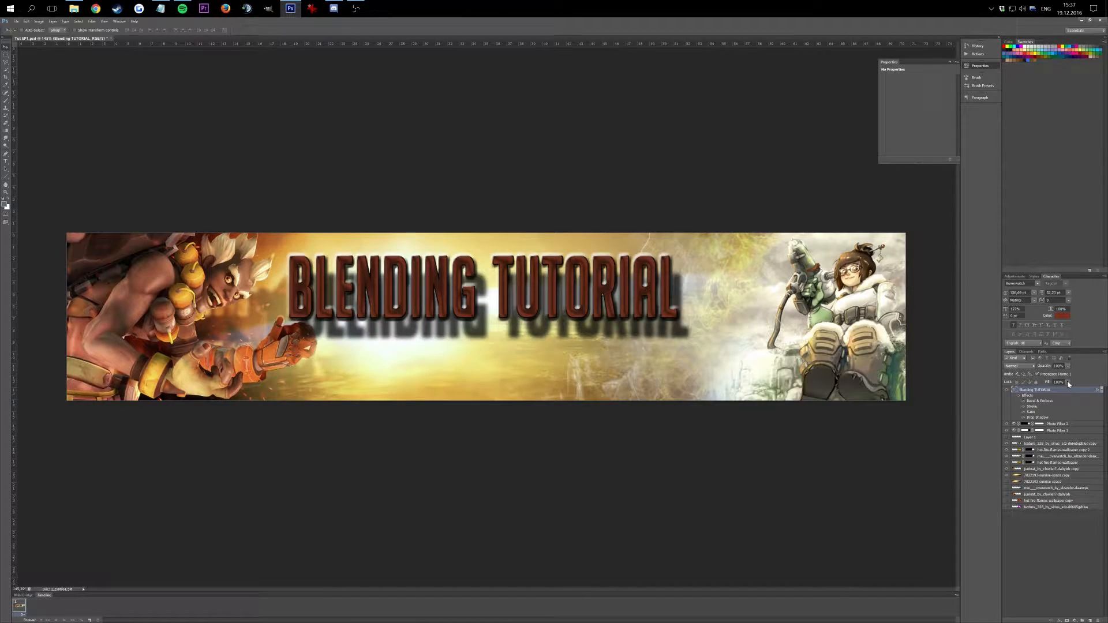
Try a lower fill on the title layer and restore it to 100%
{"action": "left_click_drag", "start_coordinate": [1036, 390], "coordinate": [994, 400]}
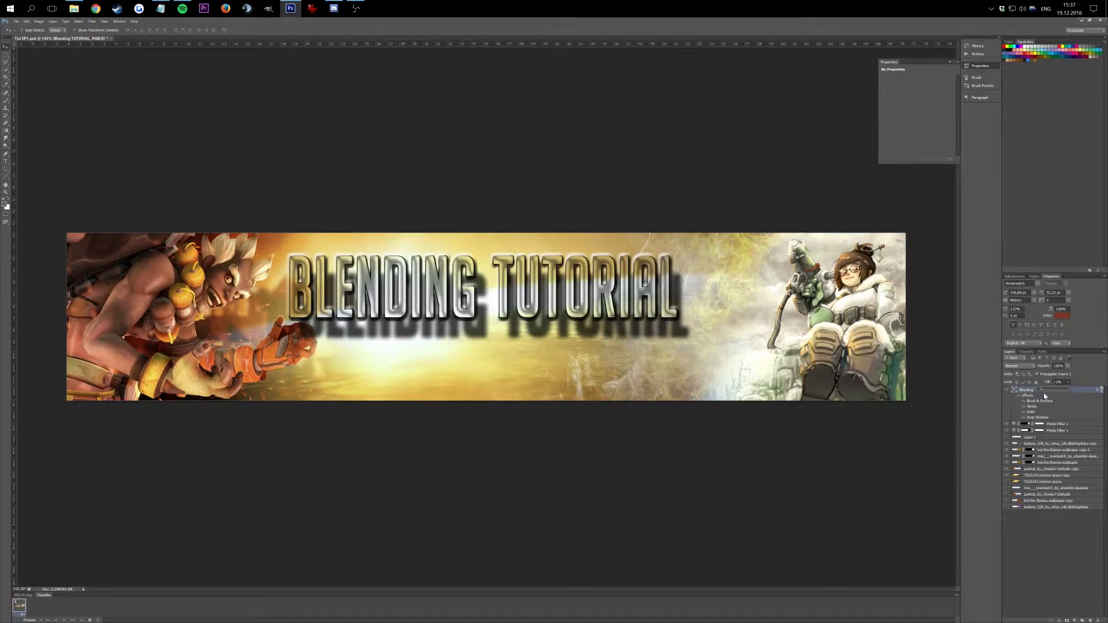
{"action": "mouse_move", "coordinate": [1057, 395]}
{"action": "left_mouse_down"}
{"action": "mouse_move", "coordinate": [1074, 394]}
{"action": "mouse_move", "coordinate": [1028, 402]}
{"action": "mouse_move", "coordinate": [1051, 397]}
{"action": "left_mouse_up"}
{"action": "left_click_drag", "start_coordinate": [1065, 404], "coordinate": [1078, 403]}
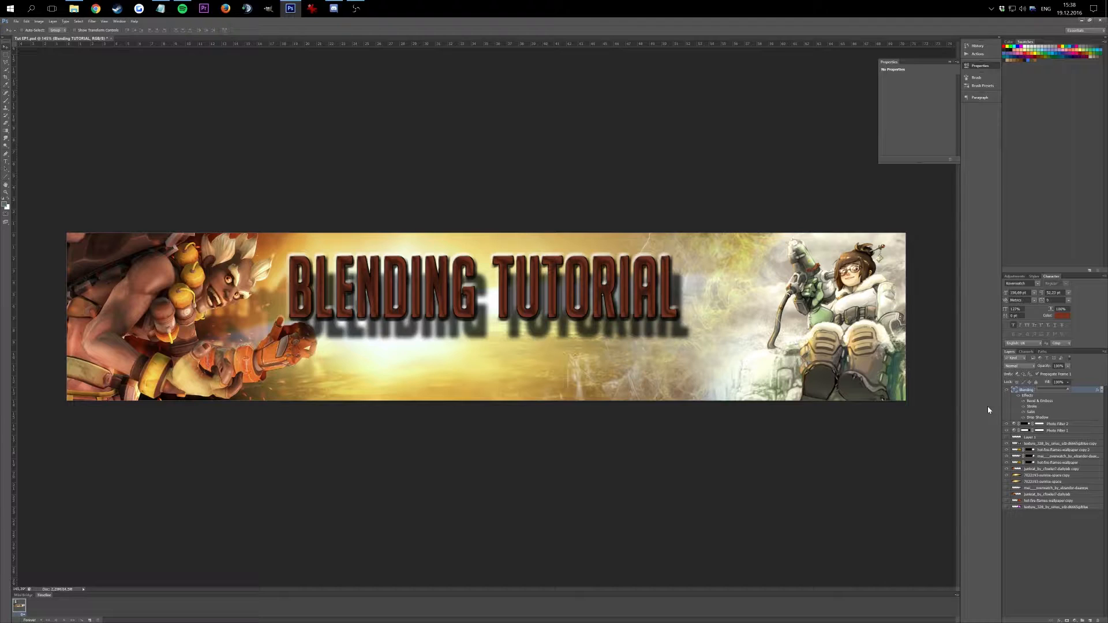
Place the fire-flow-spark-dark image from the Textures folder into the banner, enlarged from its centre to cover the whole title
{"action": "left_click", "coordinate": [73, 10]}
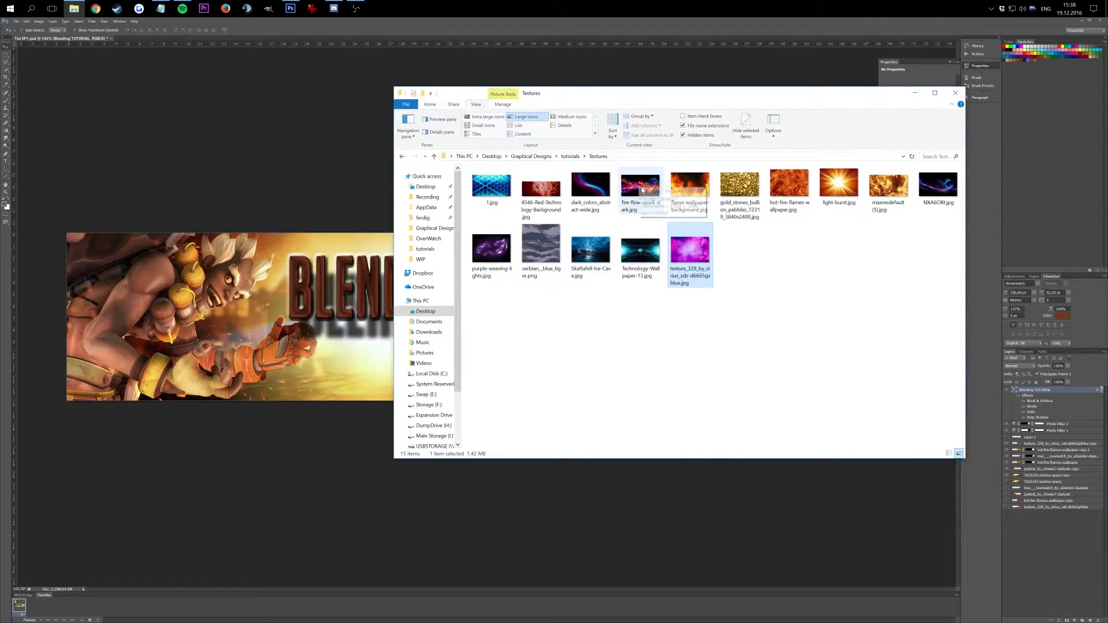
{"action": "left_click_drag", "start_coordinate": [637, 184], "coordinate": [321, 306]}
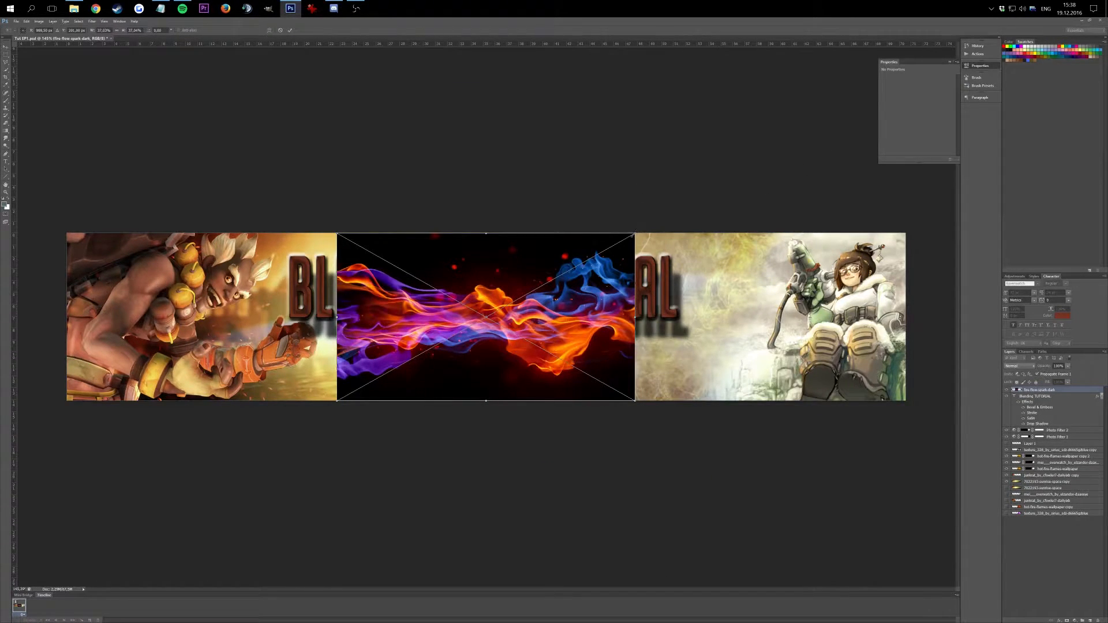
{"action": "left_click_drag", "start_coordinate": [637, 232], "coordinate": [814, 142]}
{"action": "left_click_drag", "start_coordinate": [589, 349], "coordinate": [591, 321]}
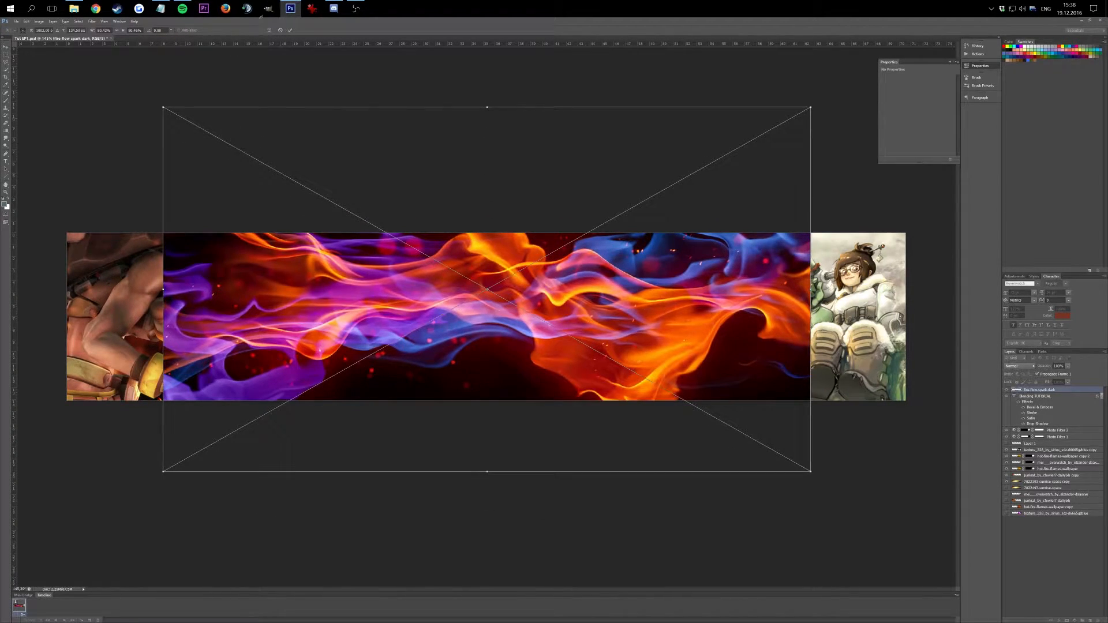
{"action": "left_click", "coordinate": [290, 30]}
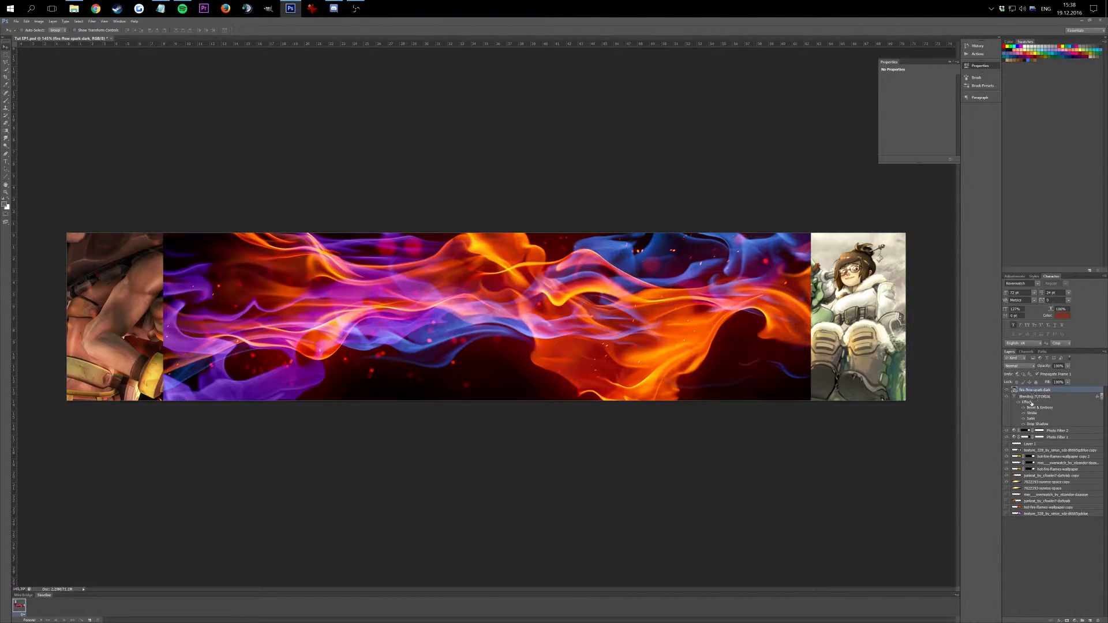
Rasterize the fire-flow-spark-dark layer and clip it to the title text with a clipping mask
{"action": "right_click", "coordinate": [1033, 391]}
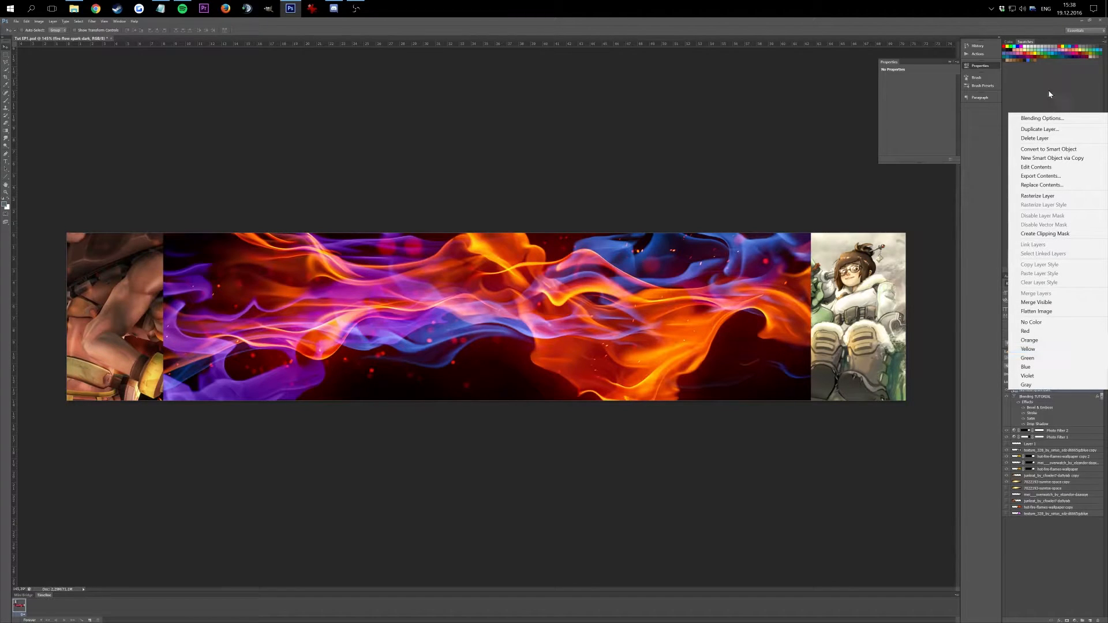
{"action": "left_click", "coordinate": [1049, 197]}
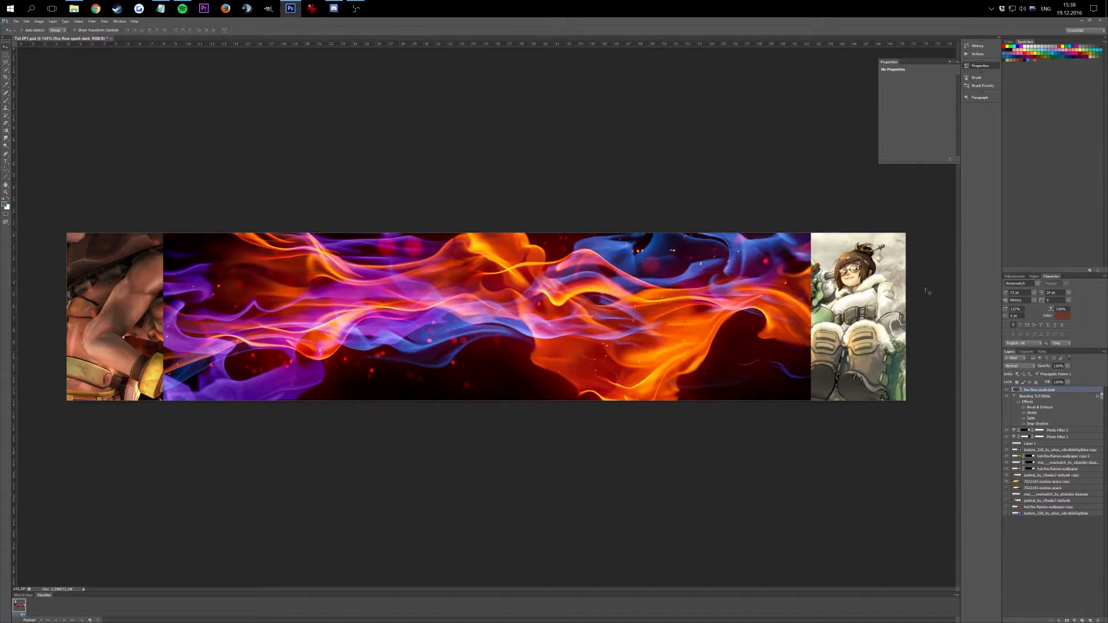
{"action": "right_click", "coordinate": [1033, 391]}
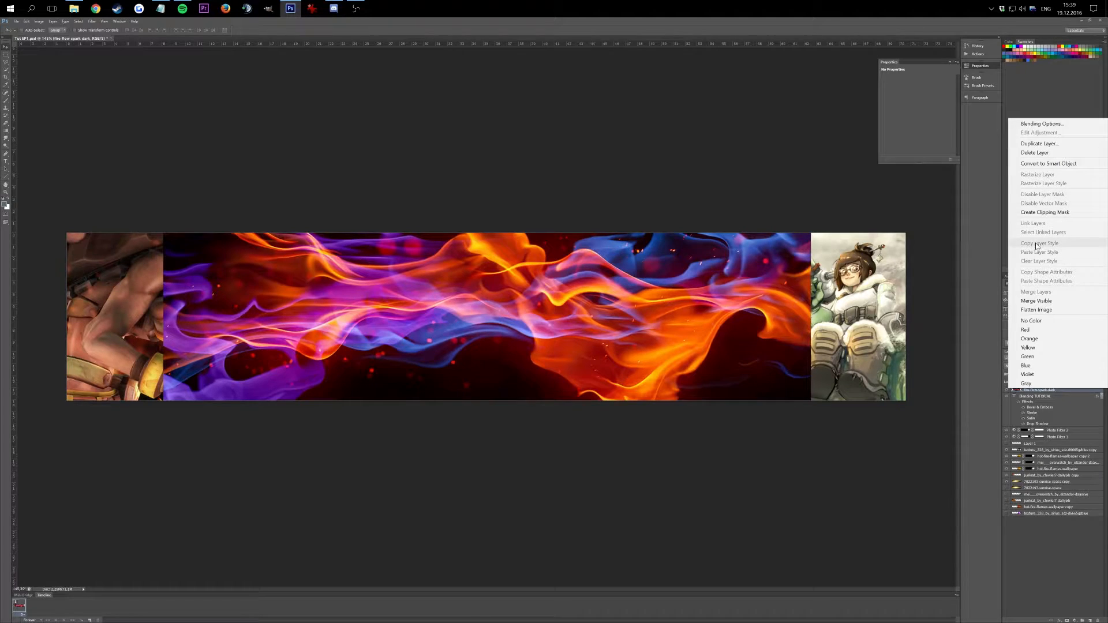
{"action": "left_click", "coordinate": [1049, 143]}
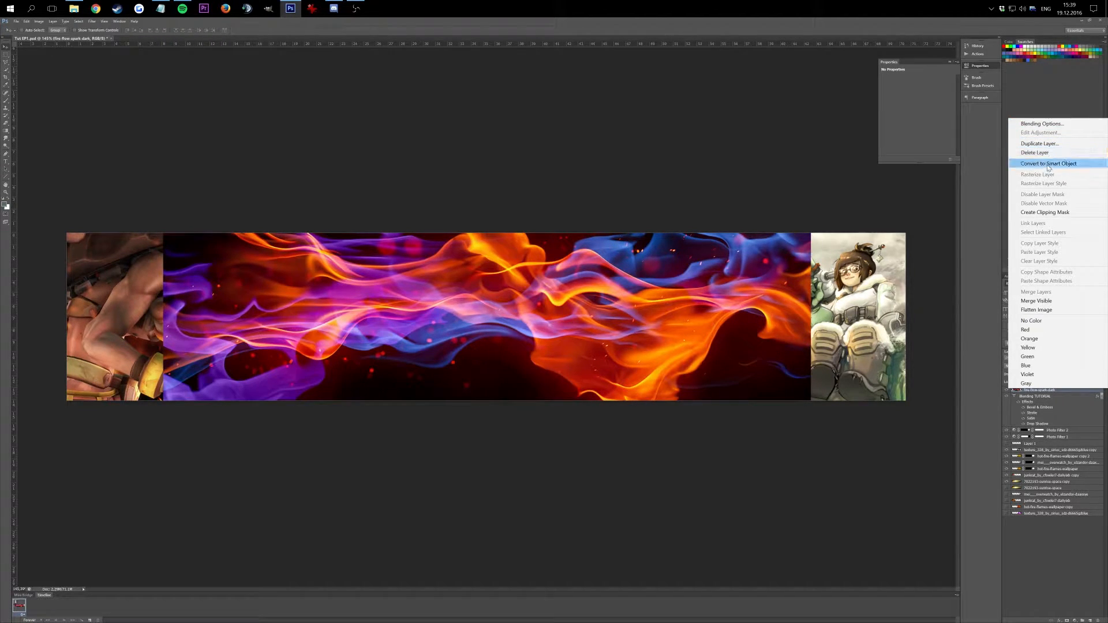
{"action": "left_click", "coordinate": [1053, 213]}
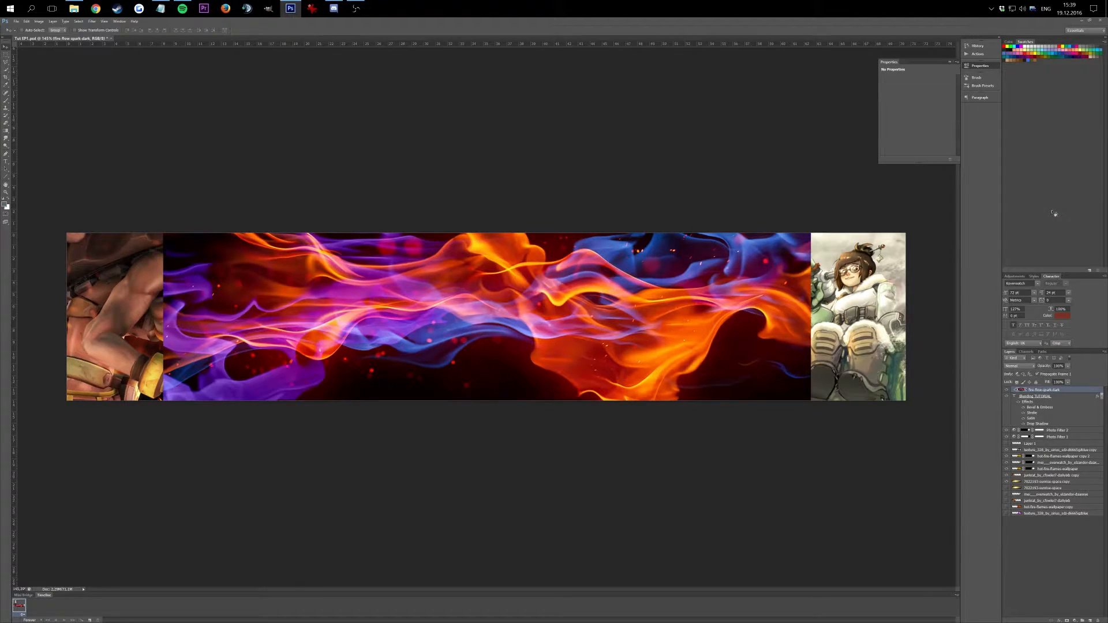
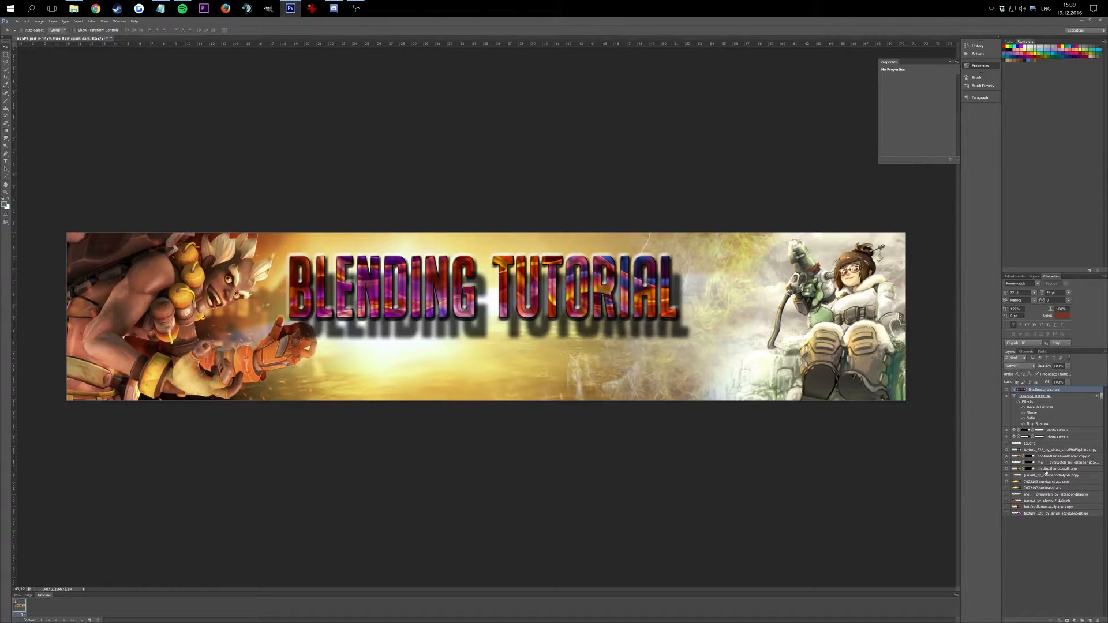
Duplicate the original Mei image layer and move the copy to the very top of the layer stack
{"action": "left_click", "coordinate": [1041, 465]}
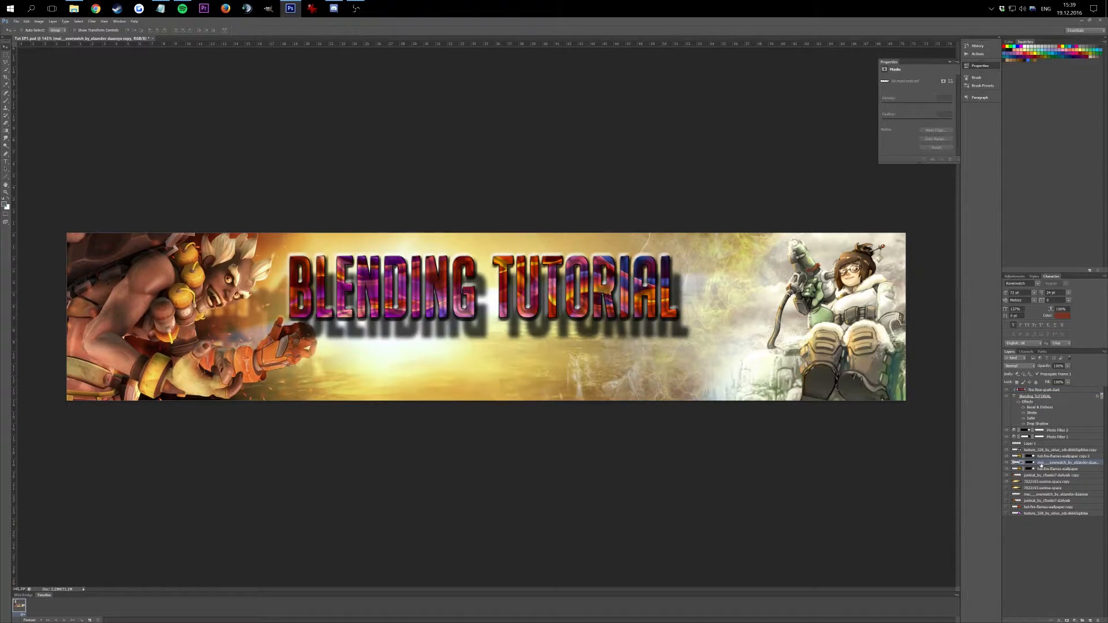
{"action": "left_click", "coordinate": [1007, 463]}
{"action": "left_click", "coordinate": [1007, 463]}
{"action": "left_click", "coordinate": [1033, 497]}
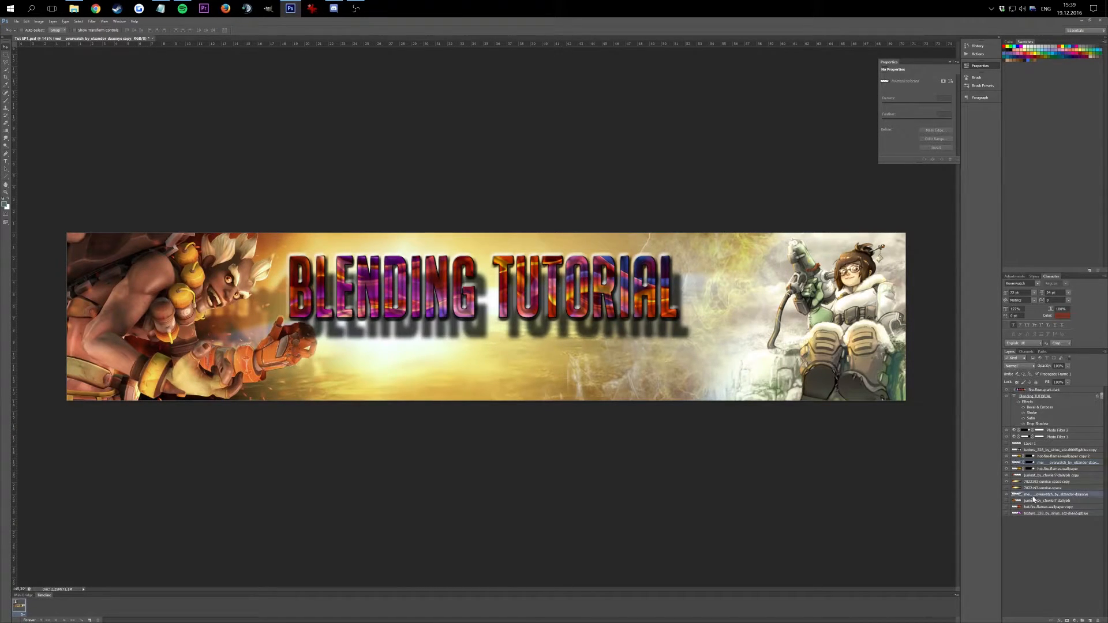
{"action": "right_click", "coordinate": [1033, 498]}
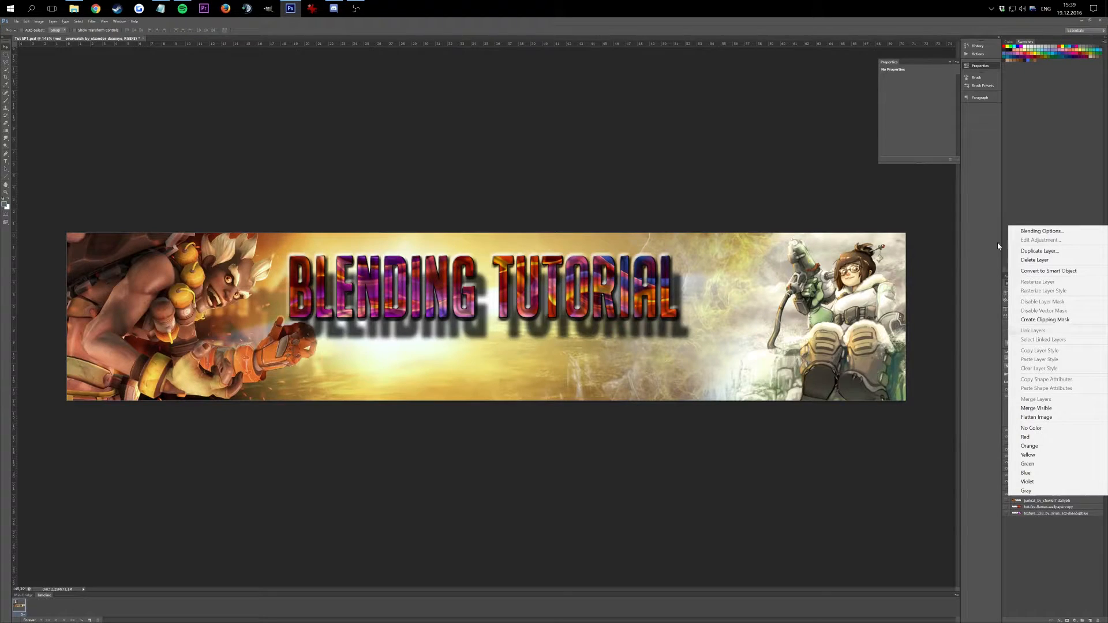
{"action": "left_click", "coordinate": [1047, 251]}
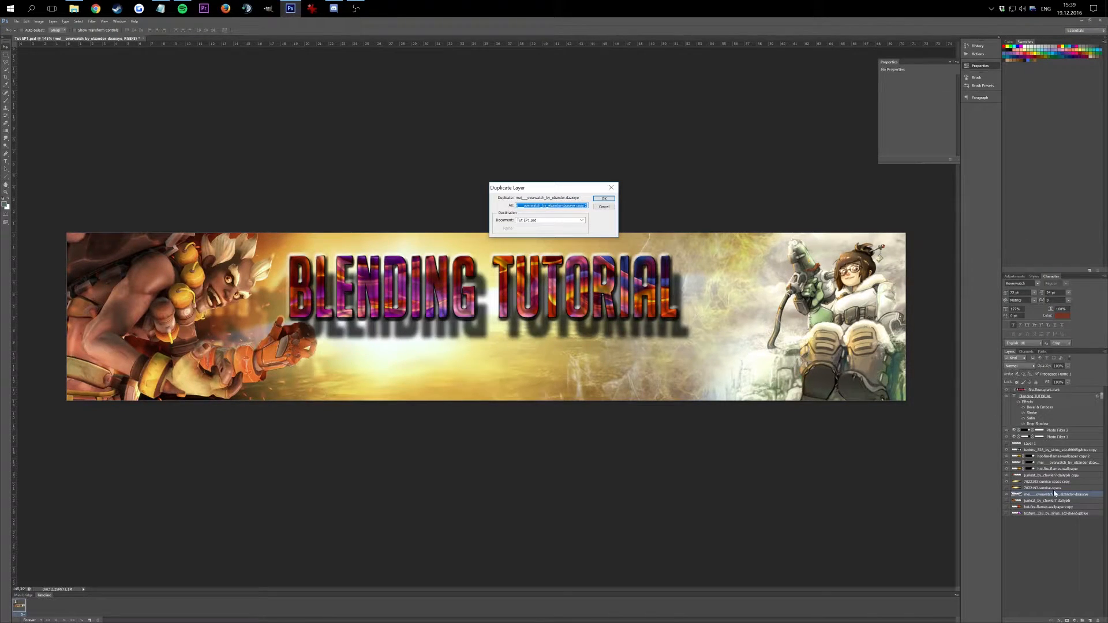
{"action": "left_click", "coordinate": [604, 198]}
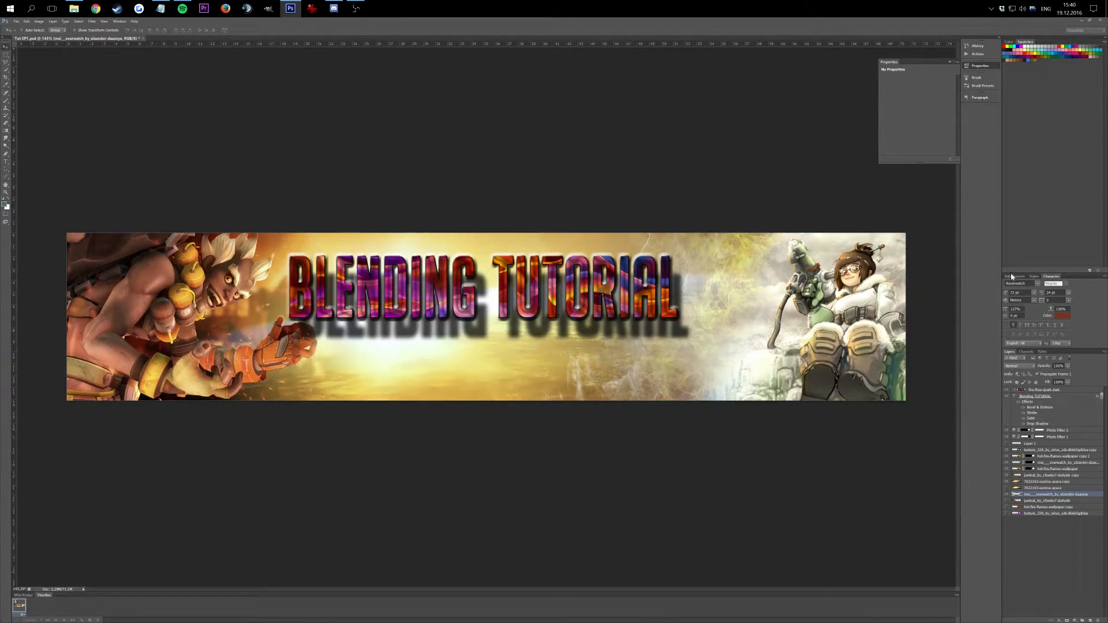
{"action": "left_click_drag", "start_coordinate": [1038, 494], "coordinate": [1047, 387]}
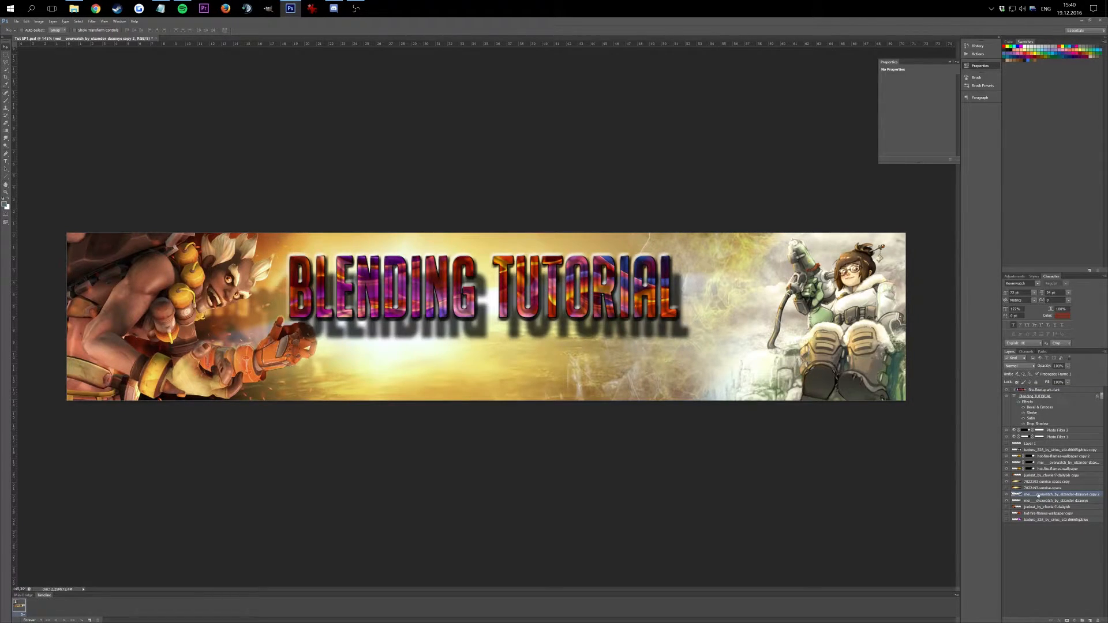
{"action": "left_click_drag", "start_coordinate": [1039, 496], "coordinate": [1032, 391]}
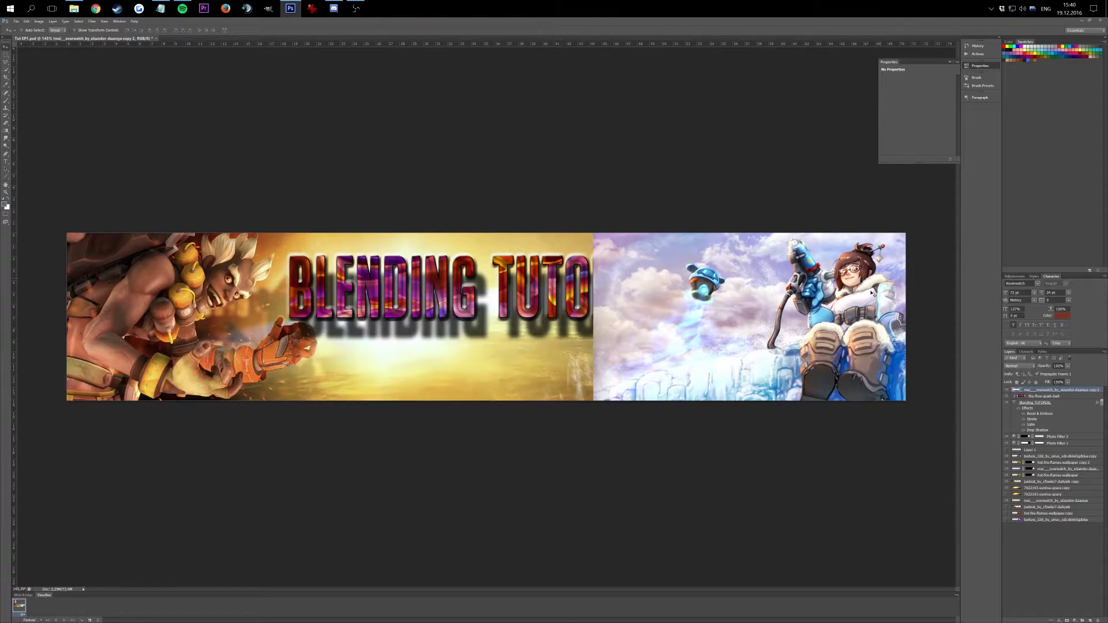
Select the blue parts of Mei's weapon and outfit with Quick Selection, copy them to a new layer, and deselect
{"action": "left_click", "coordinate": [6, 69]}
{"action": "scroll", "coordinate": [925, 338], "scroll_direction": "up", "scroll_amount": 5}
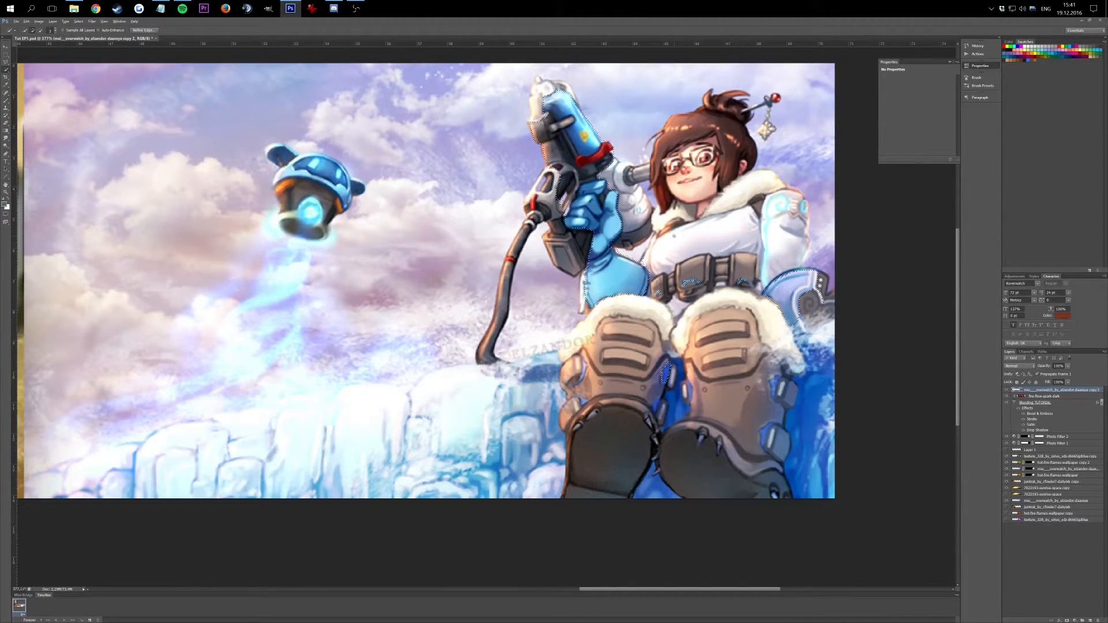
{"action": "scroll", "coordinate": [673, 236], "scroll_direction": "down", "scroll_amount": 3}
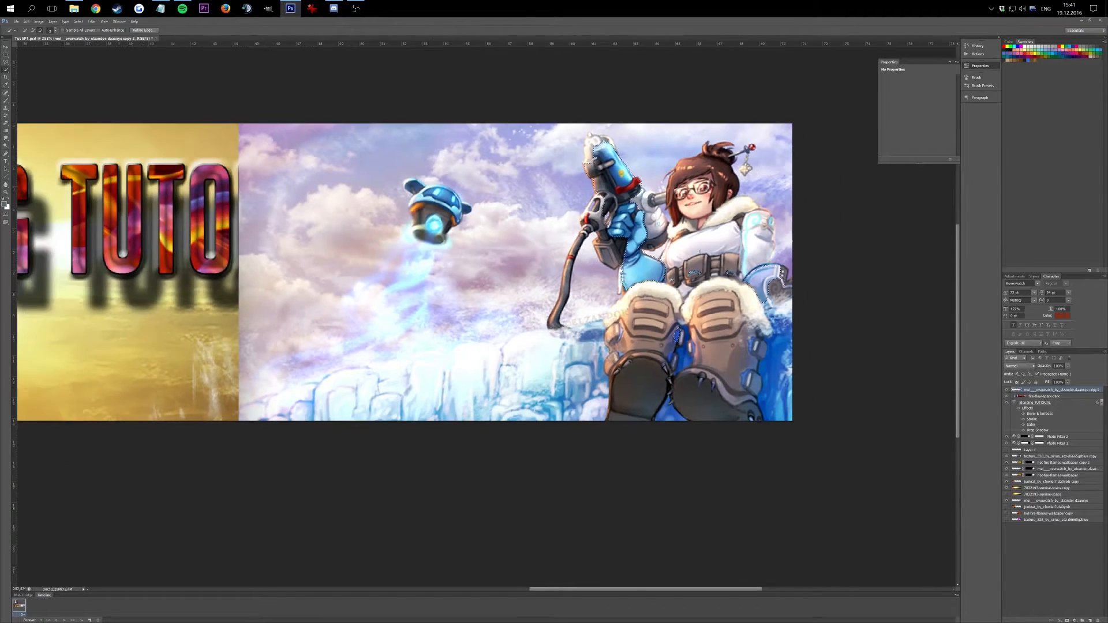
{"action": "scroll", "coordinate": [700, 252], "scroll_direction": "down", "scroll_amount": 2}
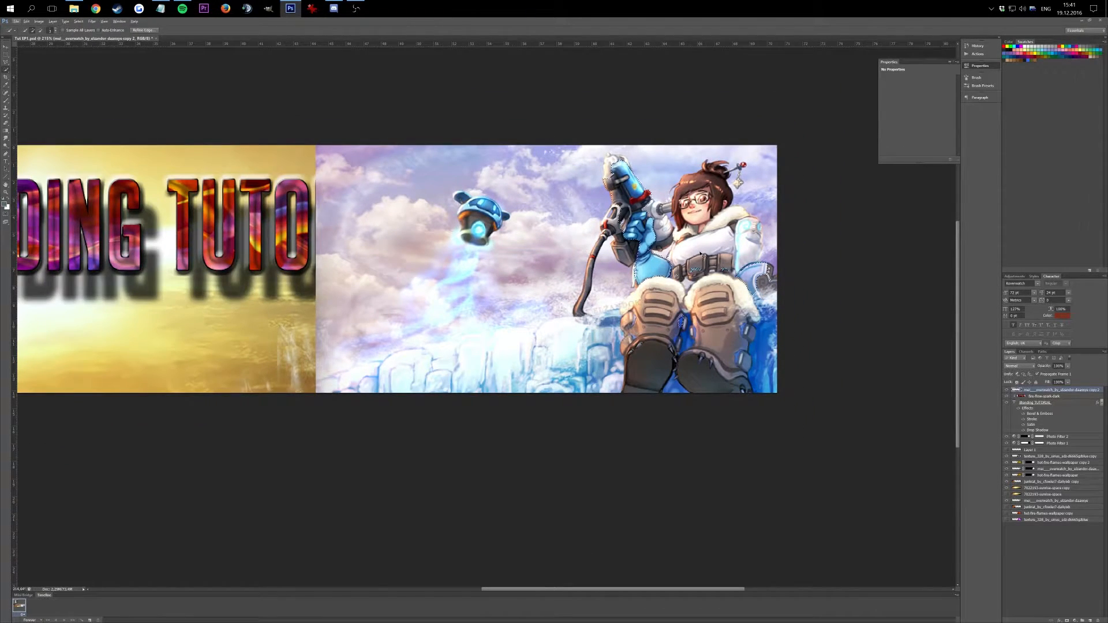
{"action": "left_click", "coordinate": [1090, 620]}
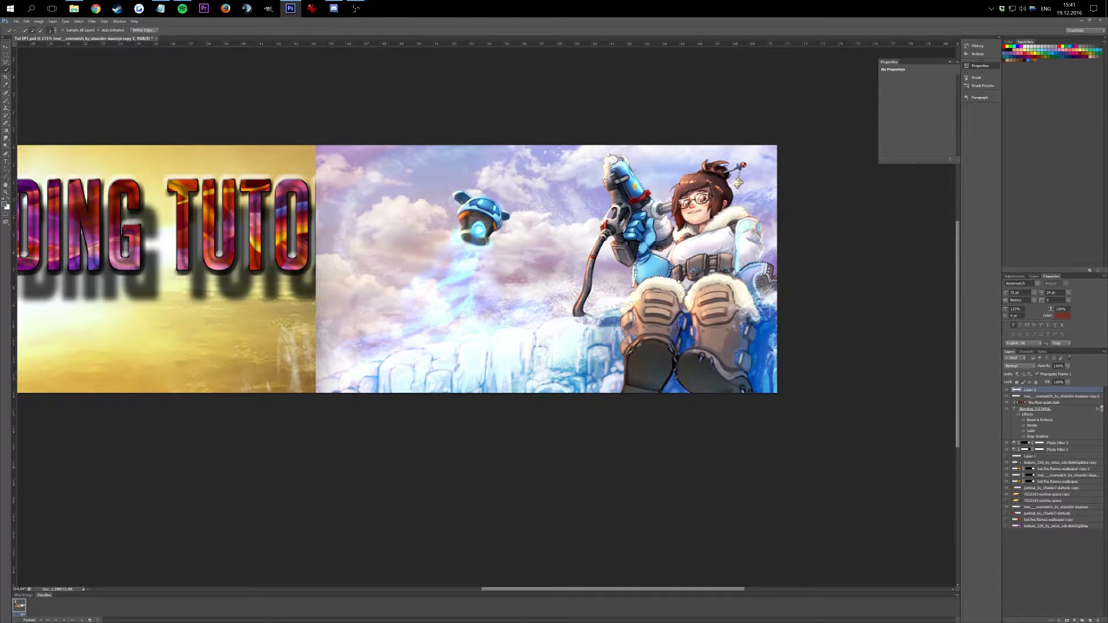
{"action": "key", "text": "ctrl+d"}
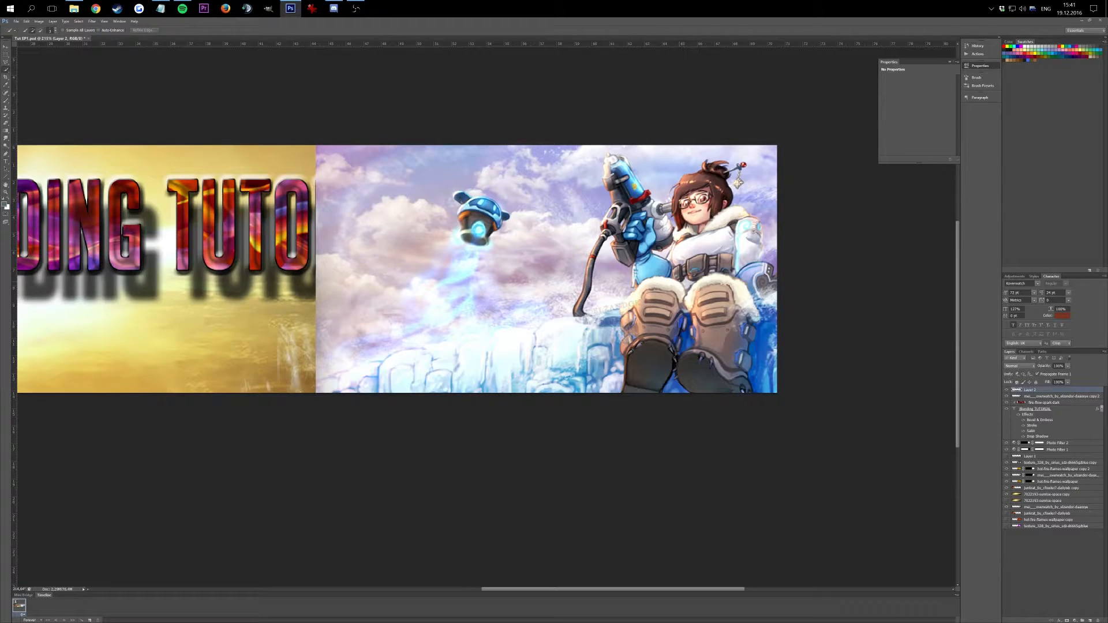
Hide the duplicate Mei layer, move the blue cut-out layer between the two Photo Filters, and compare the banner with and without it
{"action": "left_click", "coordinate": [1008, 398]}
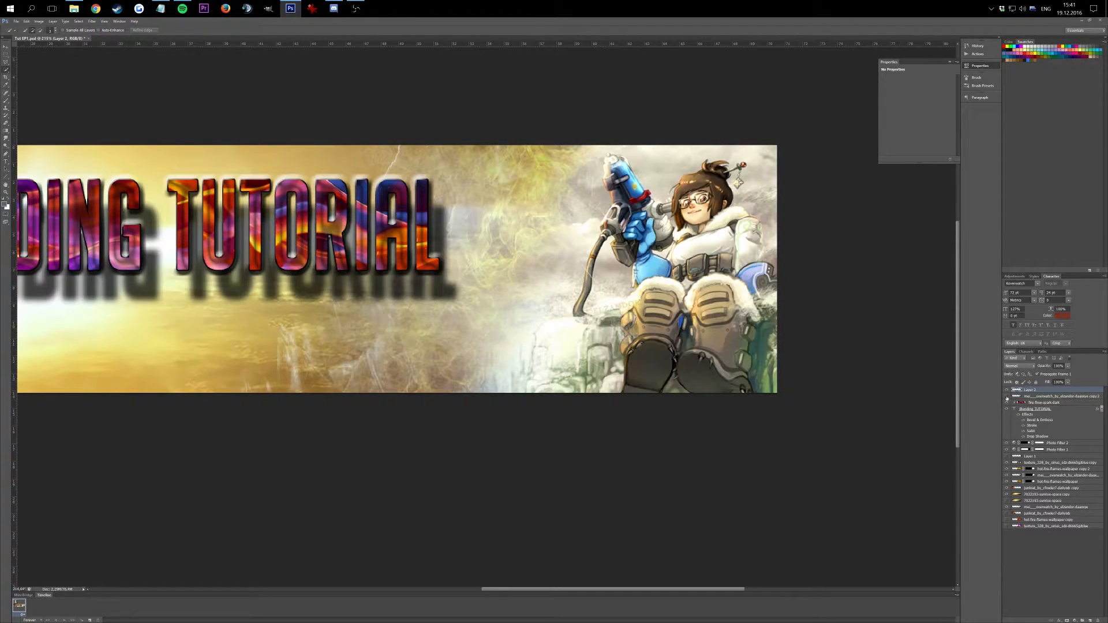
{"action": "left_click_drag", "start_coordinate": [1026, 391], "coordinate": [1036, 448]}
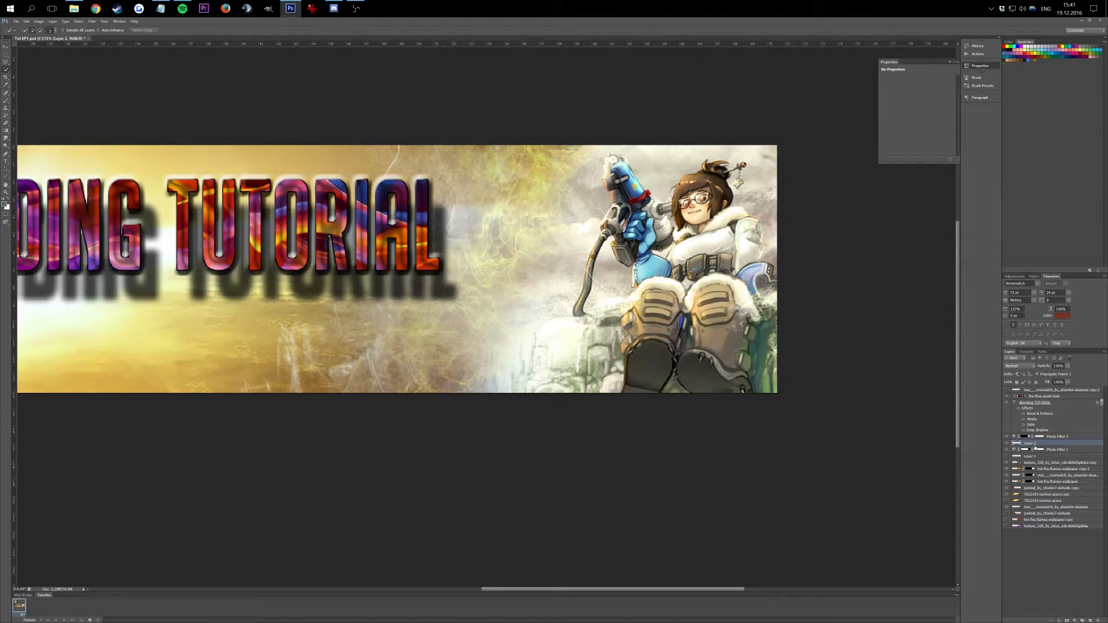
{"action": "left_click", "coordinate": [1006, 443]}
{"action": "left_click", "coordinate": [1007, 444]}
{"action": "left_click", "coordinate": [1006, 445]}
{"action": "left_click", "coordinate": [1007, 444]}
{"action": "scroll", "coordinate": [486, 317], "scroll_direction": "down", "scroll_amount": 3}
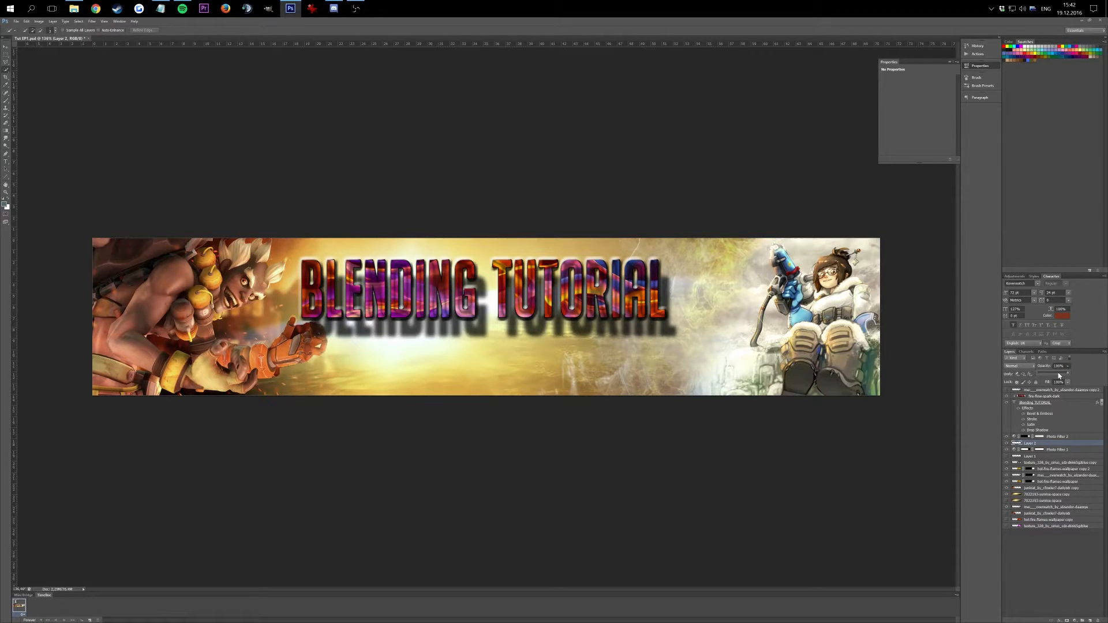
Add a Satin effect at 21% opacity to the blue cut-out layer and lower the layer's fill to about 73%
{"action": "left_click_drag", "start_coordinate": [1059, 375], "coordinate": [1067, 375]}
{"action": "right_click", "coordinate": [1036, 444]}
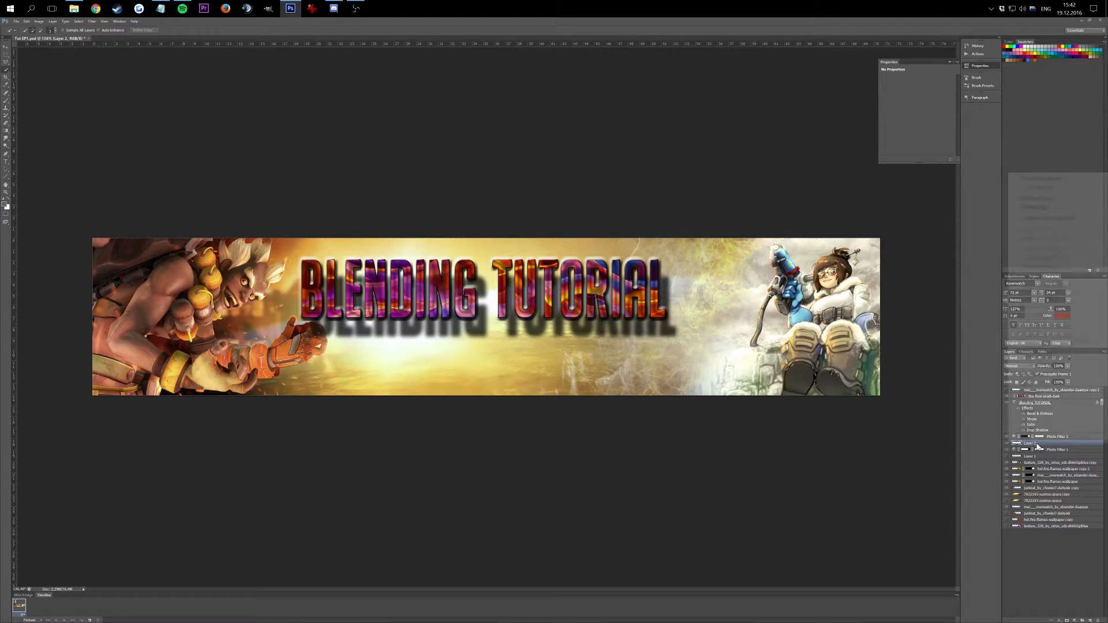
{"action": "left_click", "coordinate": [1048, 179]}
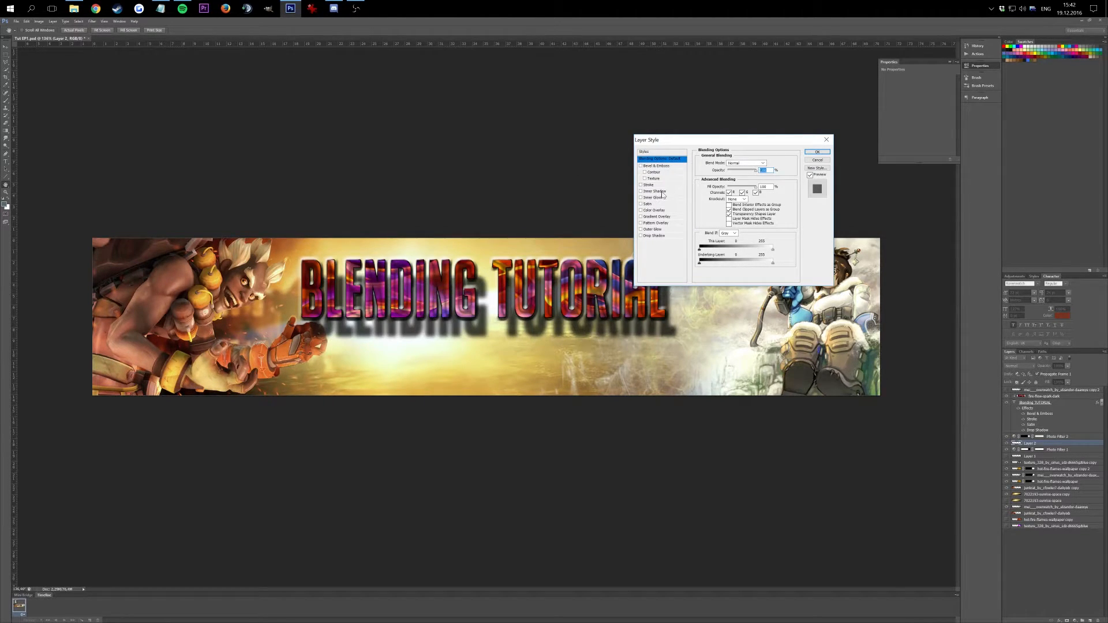
{"action": "left_click", "coordinate": [648, 204]}
{"action": "left_click_drag", "start_coordinate": [757, 144], "coordinate": [645, 133]}
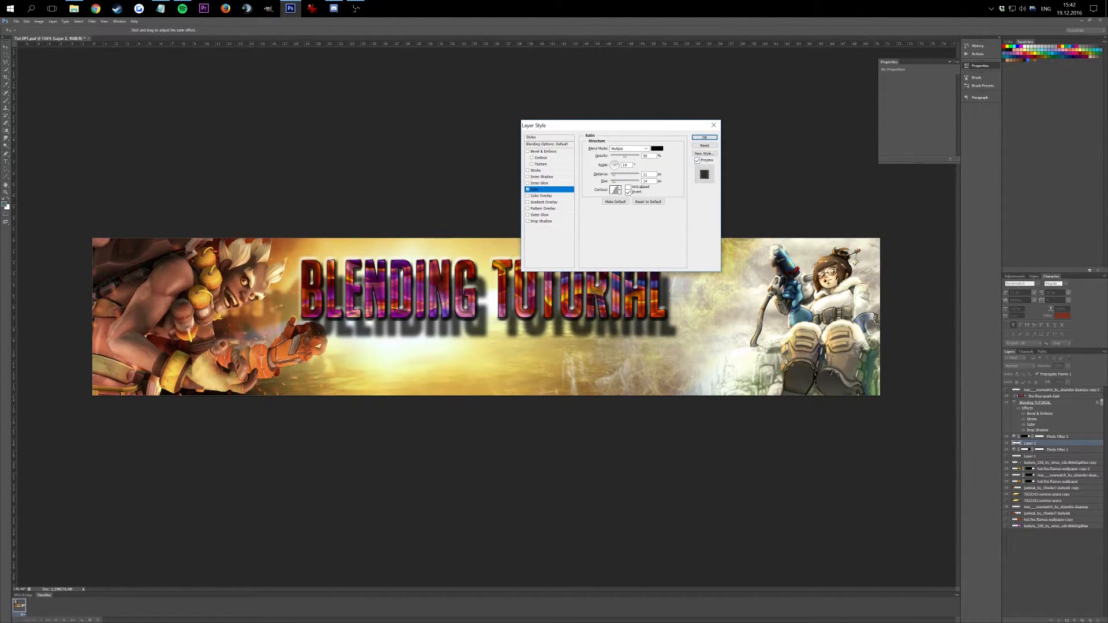
{"action": "left_click", "coordinate": [618, 157]}
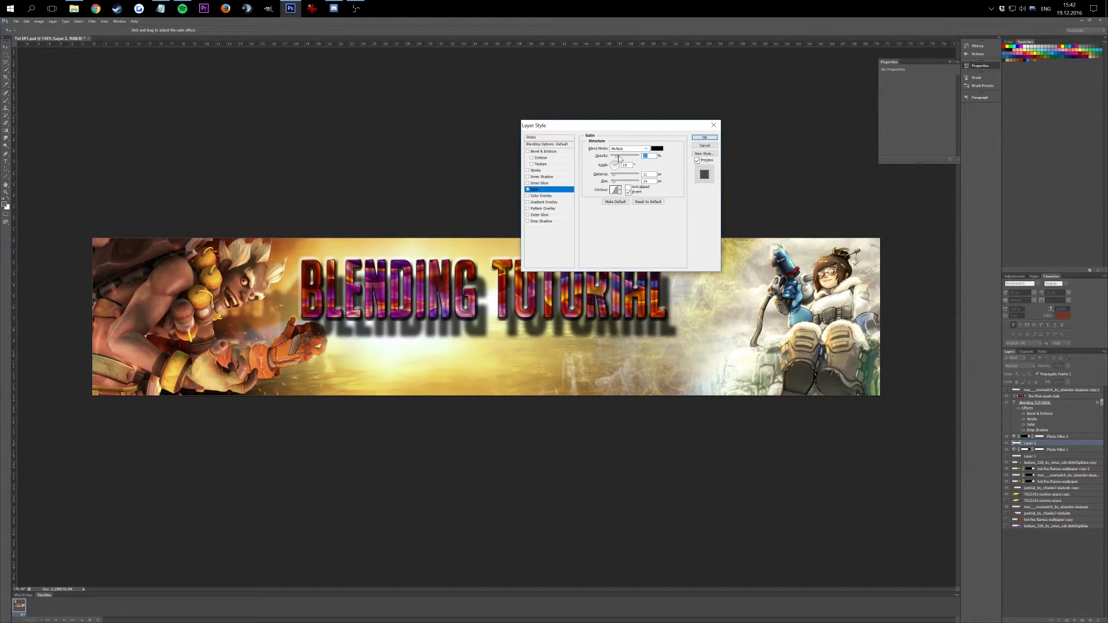
{"action": "type", "text": "21"}
{"action": "left_click", "coordinate": [704, 138]}
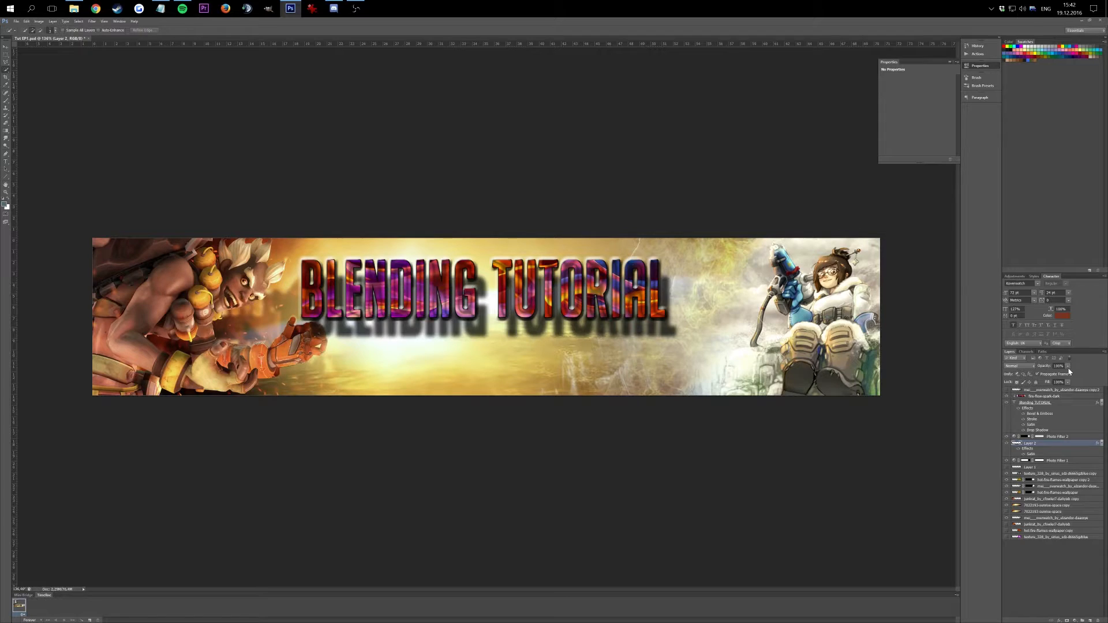
{"action": "left_click", "coordinate": [1068, 383]}
{"action": "left_click_drag", "start_coordinate": [1062, 391], "coordinate": [1060, 391]}
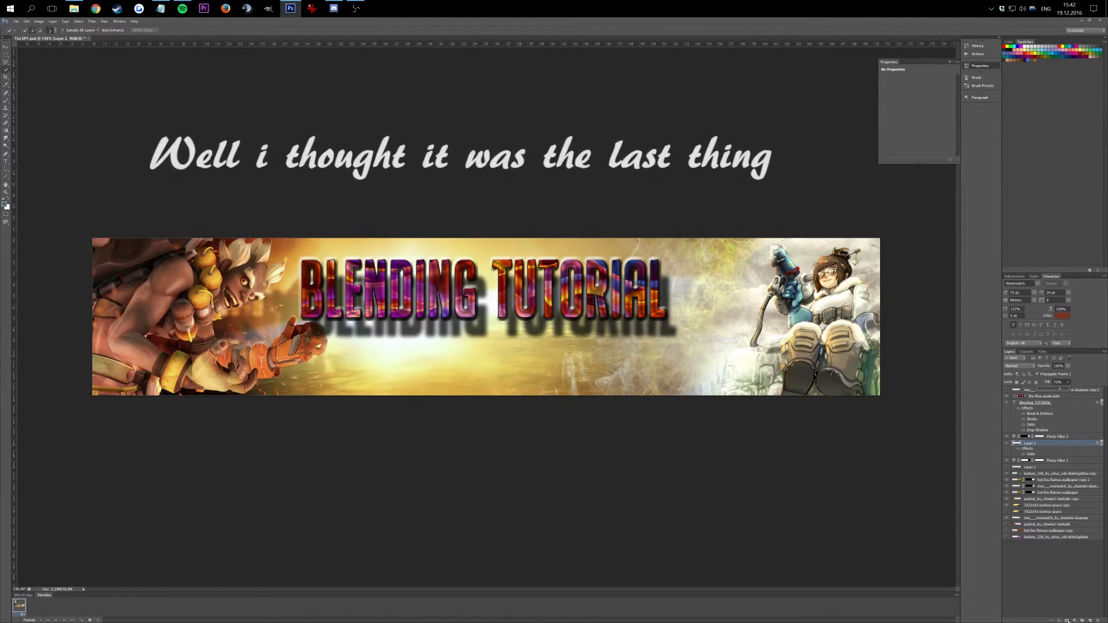
Create a new layer at the top of the layer stack and fill it with black using the Paint Bucket
{"action": "left_click", "coordinate": [1092, 621]}
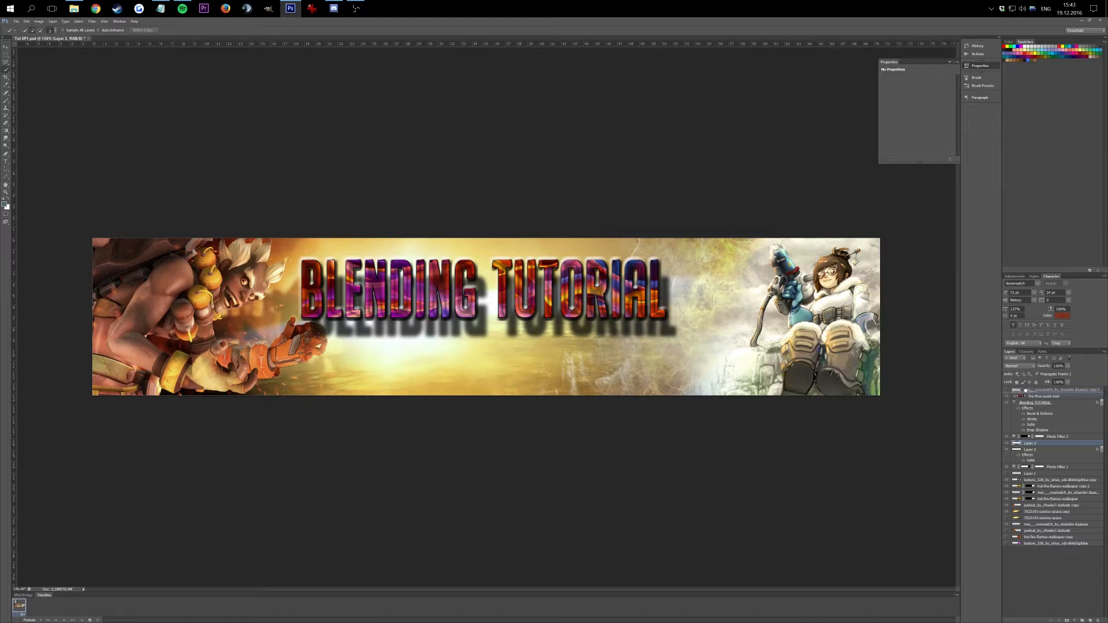
{"action": "left_click_drag", "start_coordinate": [1026, 390], "coordinate": [1027, 390]}
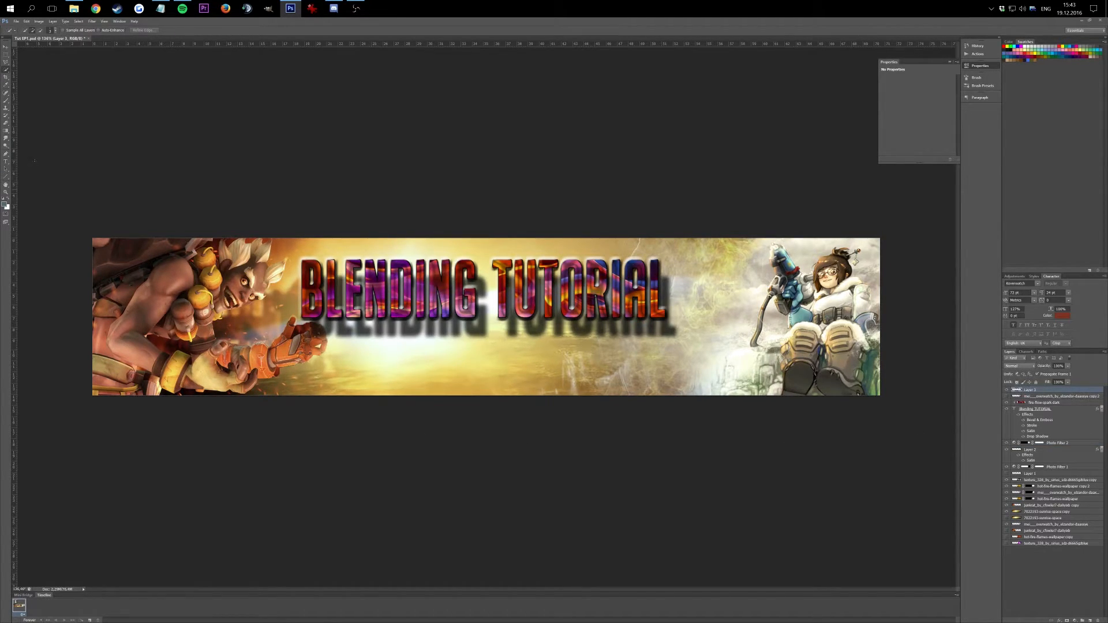
{"action": "left_click", "coordinate": [6, 131]}
{"action": "left_click", "coordinate": [38, 137]}
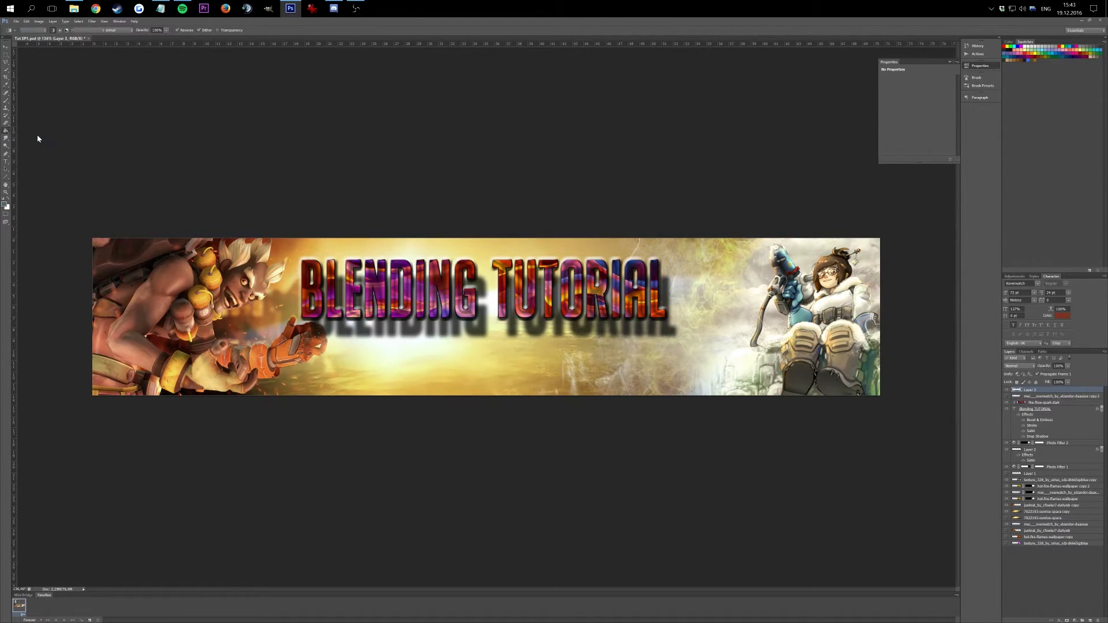
{"action": "left_click", "coordinate": [3, 198]}
{"action": "left_click", "coordinate": [522, 359]}
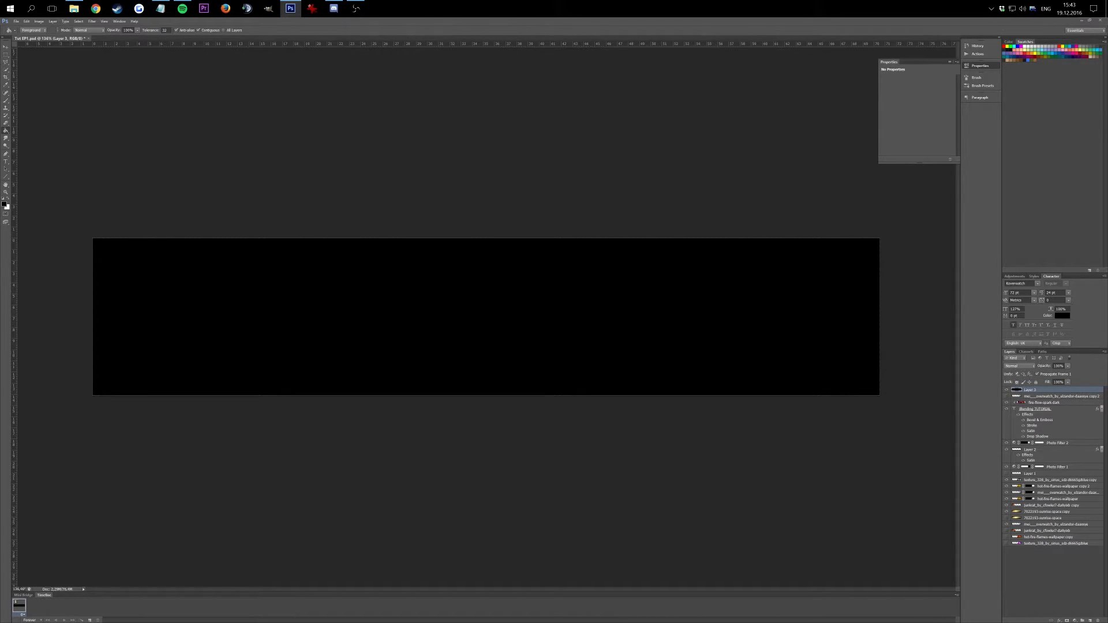
Set the black layer's fill to 0% and add a black stroke of about 12 px positioned inside, framing the banner
{"action": "left_click", "coordinate": [1068, 384]}
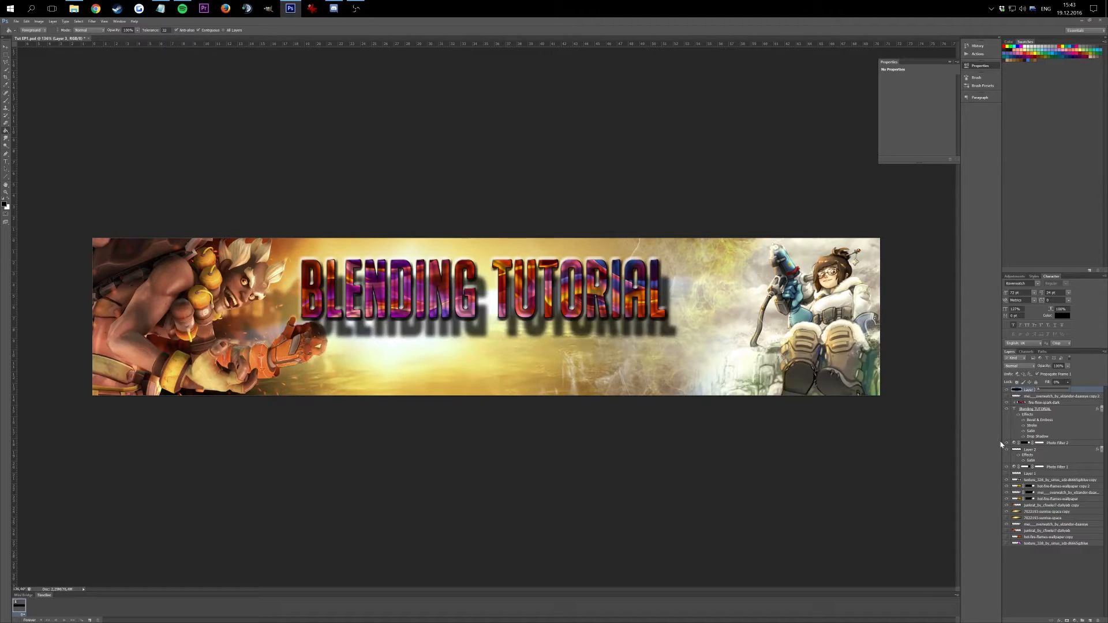
{"action": "right_click", "coordinate": [1026, 391]}
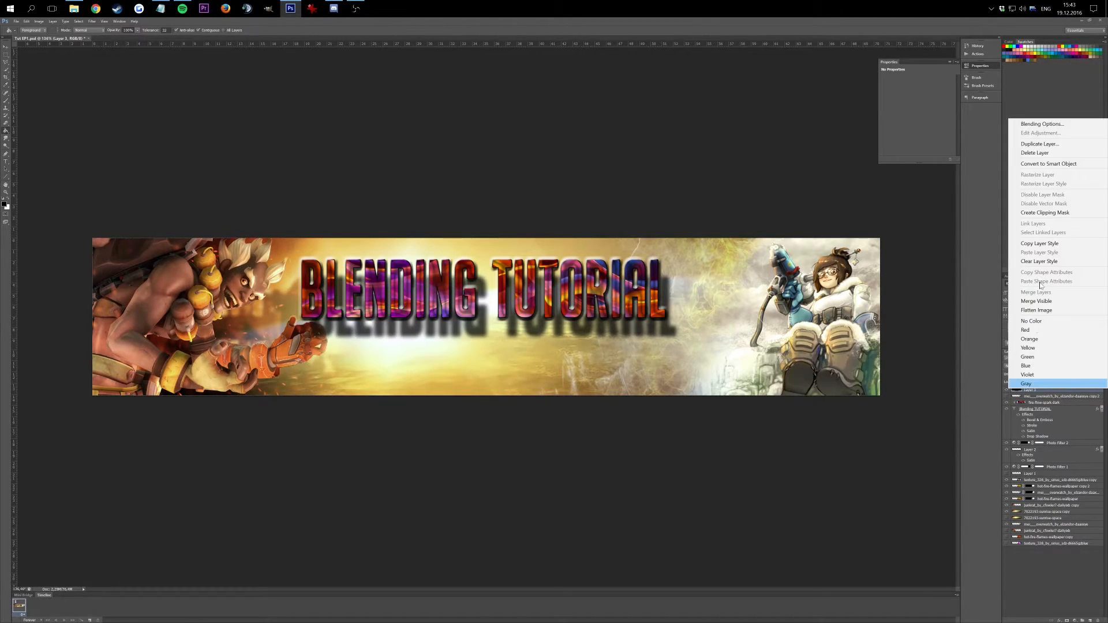
{"action": "left_click", "coordinate": [1042, 124]}
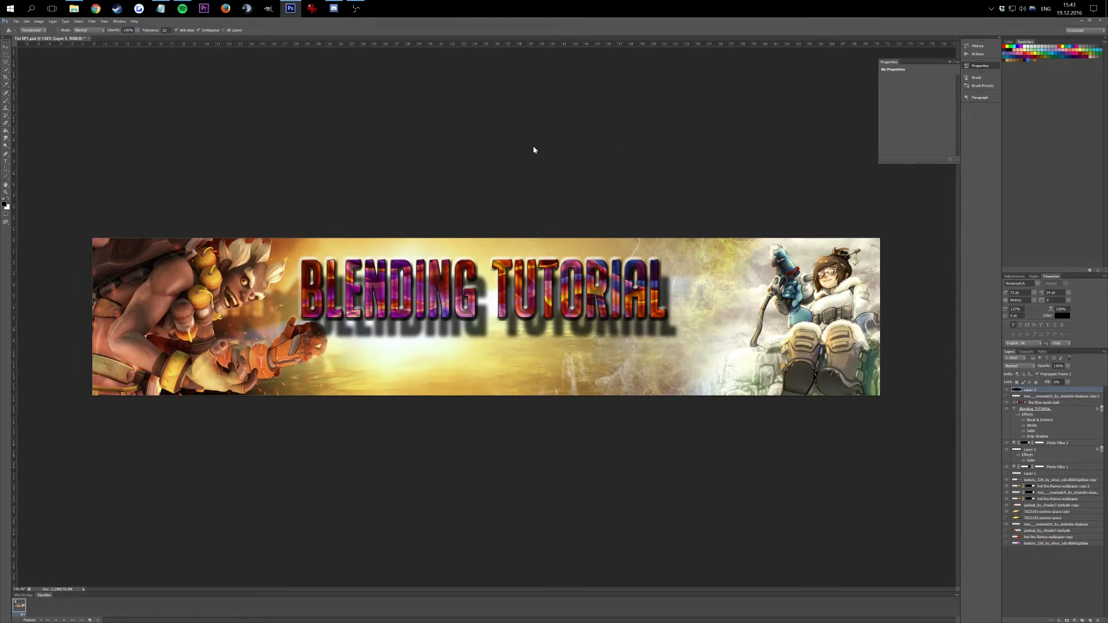
{"action": "left_click", "coordinate": [534, 170]}
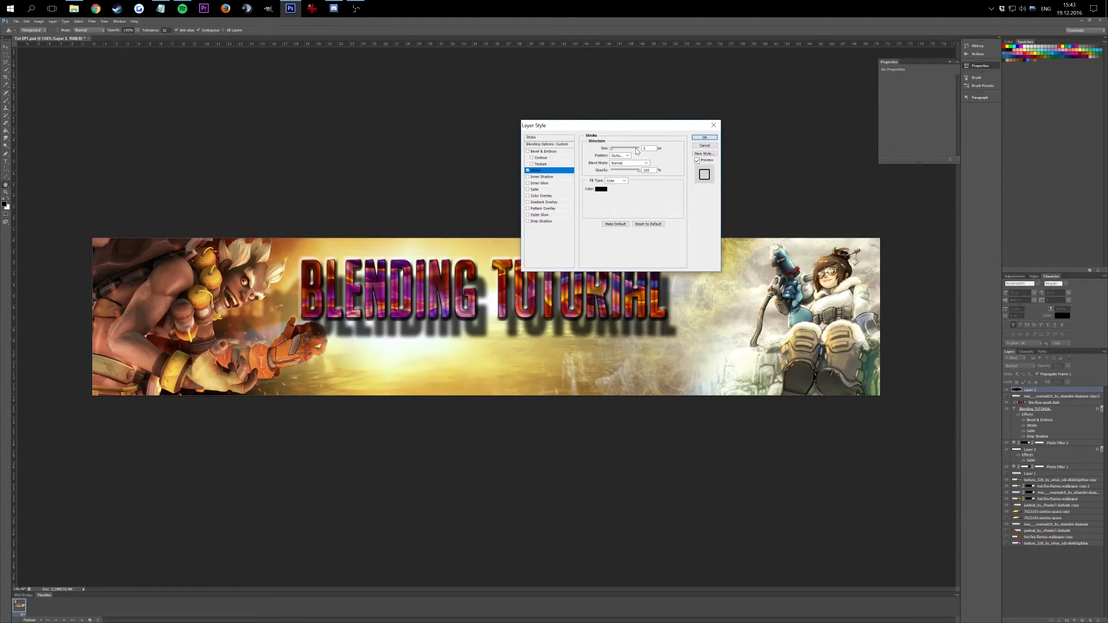
{"action": "left_click", "coordinate": [620, 156]}
{"action": "left_click", "coordinate": [616, 167]}
{"action": "left_click_drag", "start_coordinate": [612, 149], "coordinate": [613, 149]}
{"action": "scroll", "coordinate": [646, 148], "scroll_direction": "up", "scroll_amount": 5}
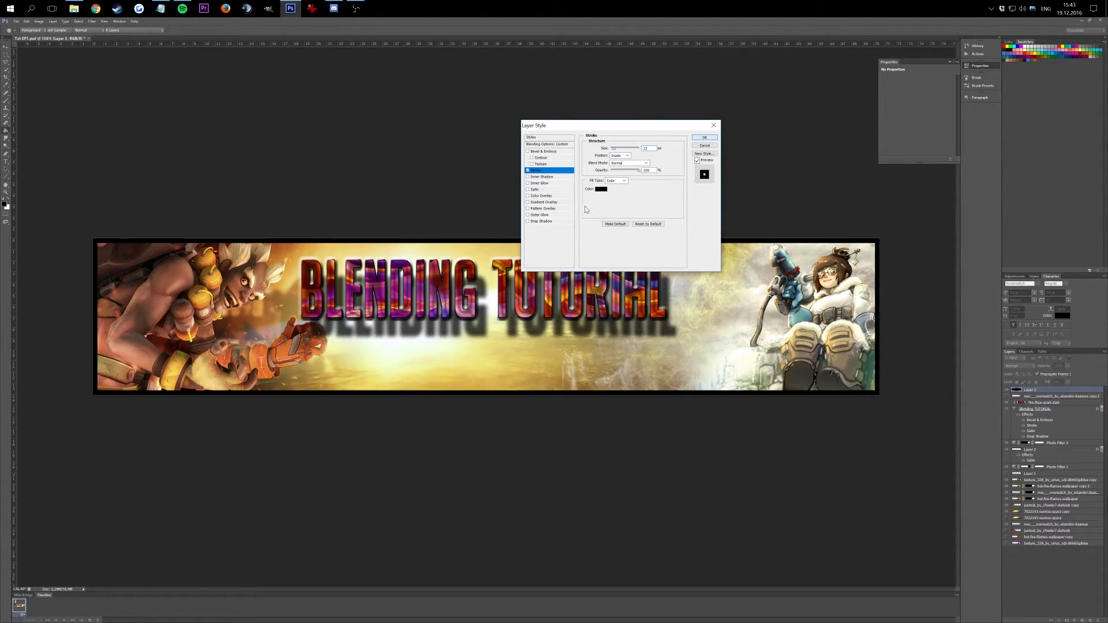
{"action": "left_click", "coordinate": [704, 138]}
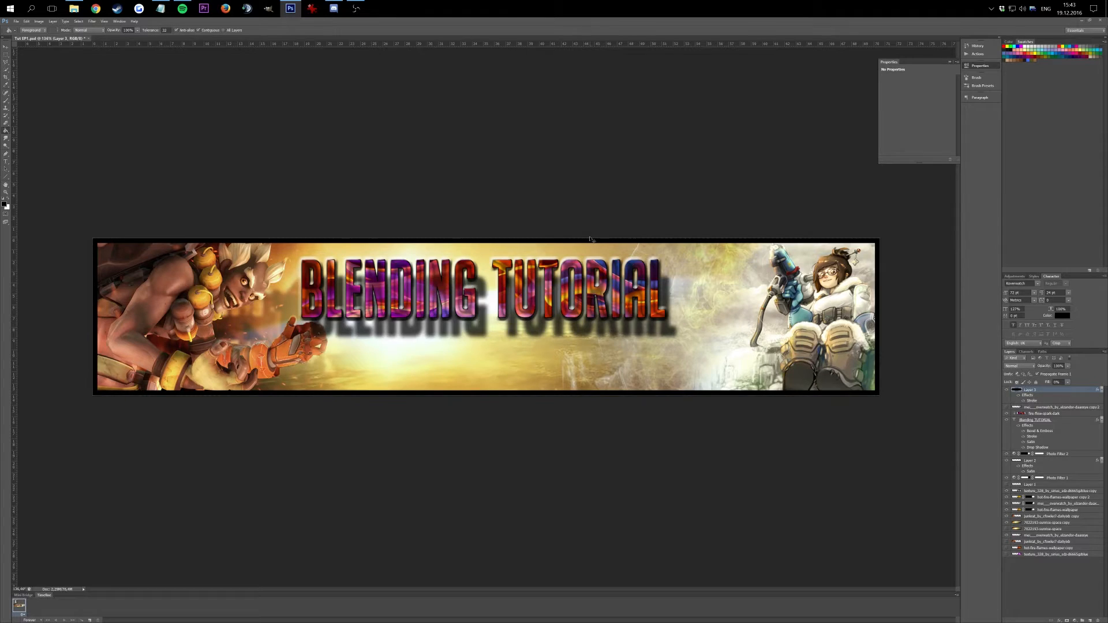
Stretch the frame layer symmetrically beyond both sides of the canvas, leaving only the upper and lower black bars
{"action": "key", "text": "ctrl+t"}
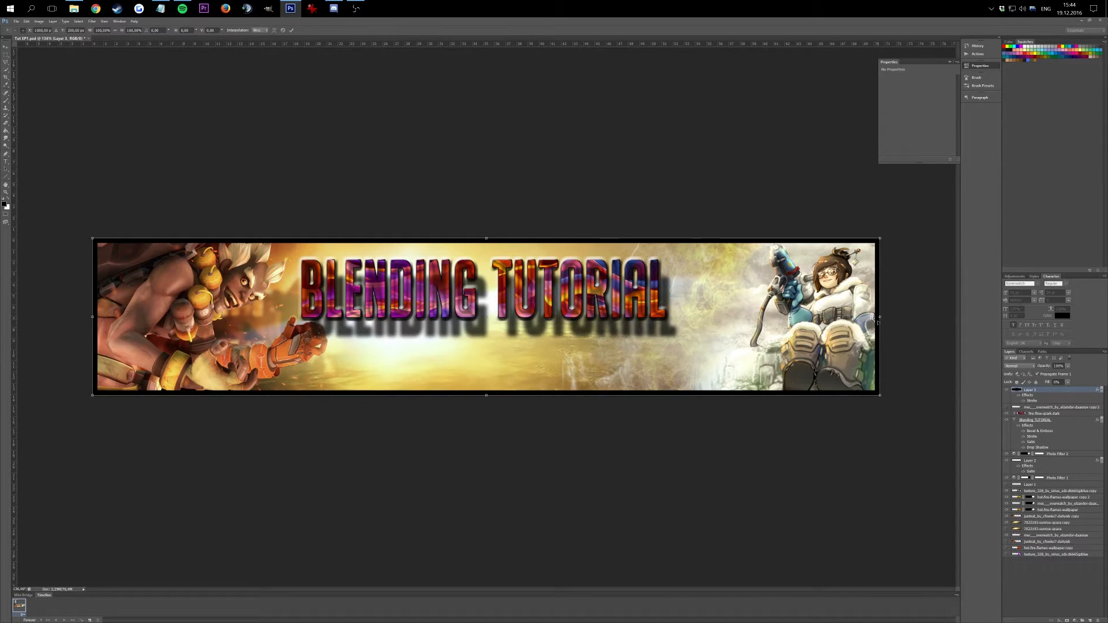
{"action": "mouse_move", "coordinate": [875, 317]}
{"action": "left_mouse_down"}
{"action": "mouse_move", "coordinate": [894, 317]}
{"action": "mouse_move", "coordinate": [878, 317]}
{"action": "left_mouse_up"}
{"action": "left_click_drag", "start_coordinate": [879, 317], "coordinate": [910, 317]}
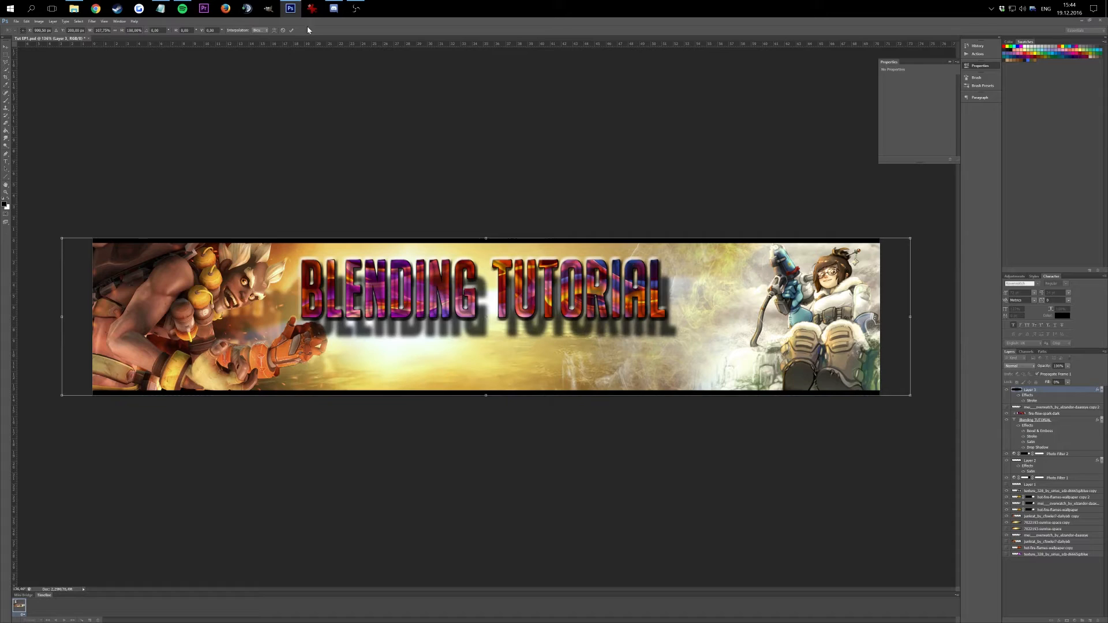
{"action": "left_click", "coordinate": [292, 31]}
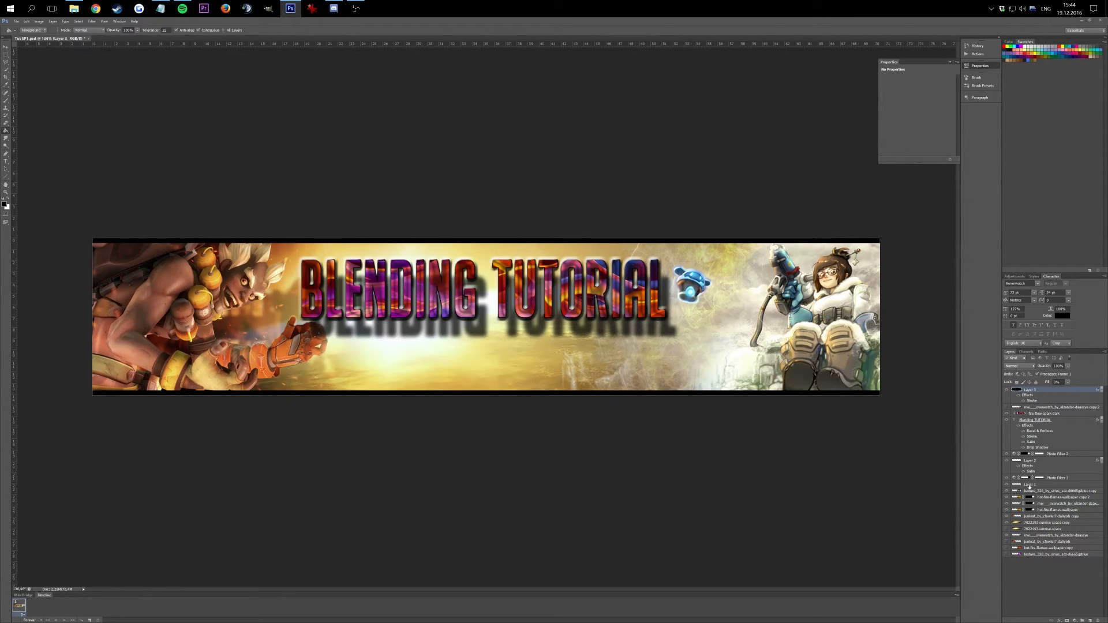
Move the small blue robot on Layer 1 down beside Mei's boots, near the banner's lower edge
{"action": "mouse_move", "coordinate": [1031, 486]}
{"action": "left_mouse_down"}
{"action": "mouse_move", "coordinate": [1033, 425]}
{"action": "mouse_move", "coordinate": [1033, 484]}
{"action": "left_mouse_up"}
{"action": "left_click_drag", "start_coordinate": [743, 280], "coordinate": [733, 268]}
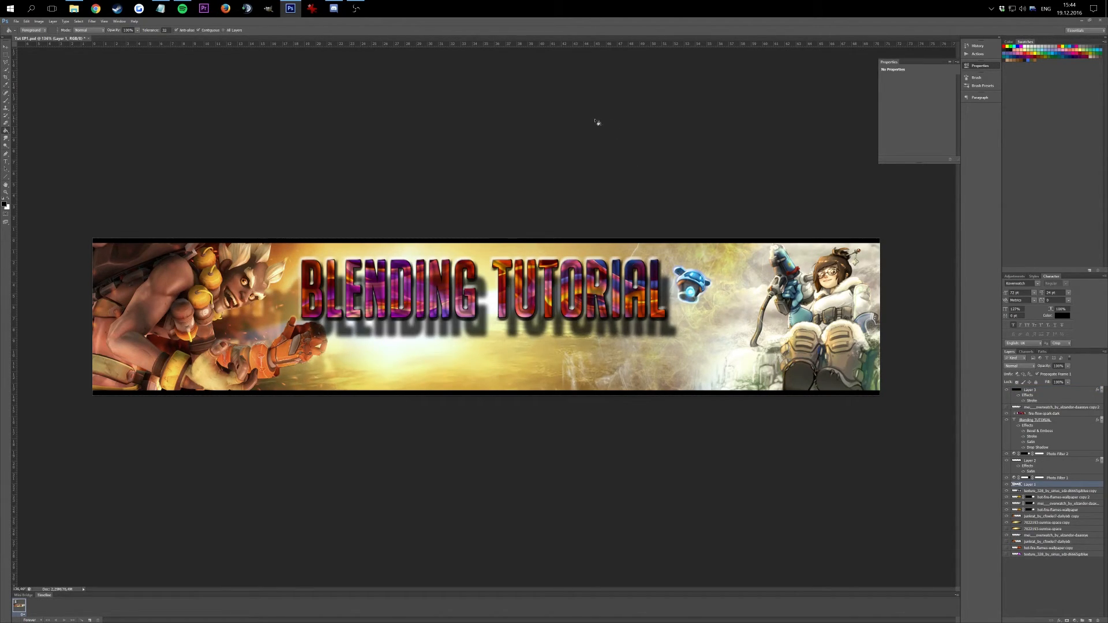
{"action": "key", "text": "v"}
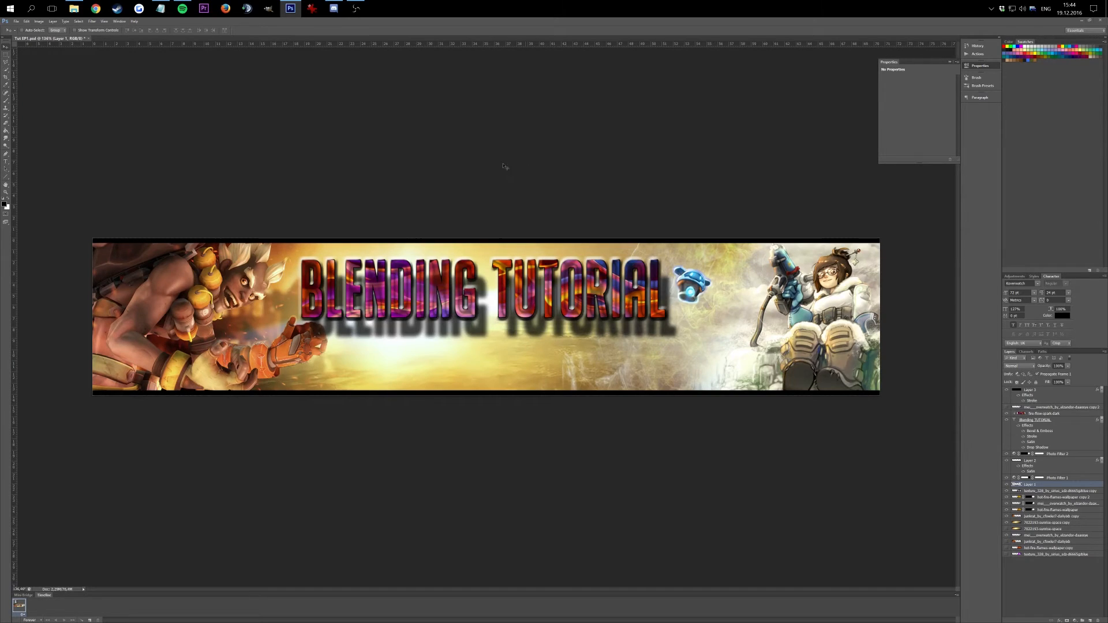
{"action": "left_click_drag", "start_coordinate": [681, 186], "coordinate": [749, 210]}
{"action": "key", "text": "ctrl+z"}
{"action": "scroll", "coordinate": [739, 351], "scroll_direction": "up", "scroll_amount": 10}
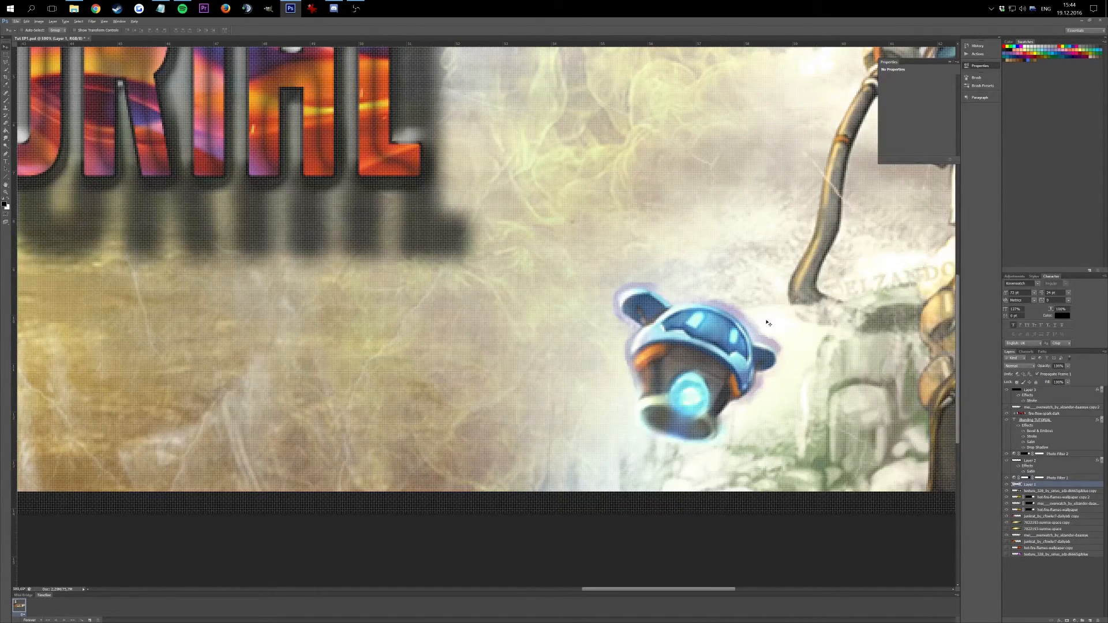
{"action": "scroll", "coordinate": [650, 290], "scroll_direction": "down", "scroll_amount": 8}
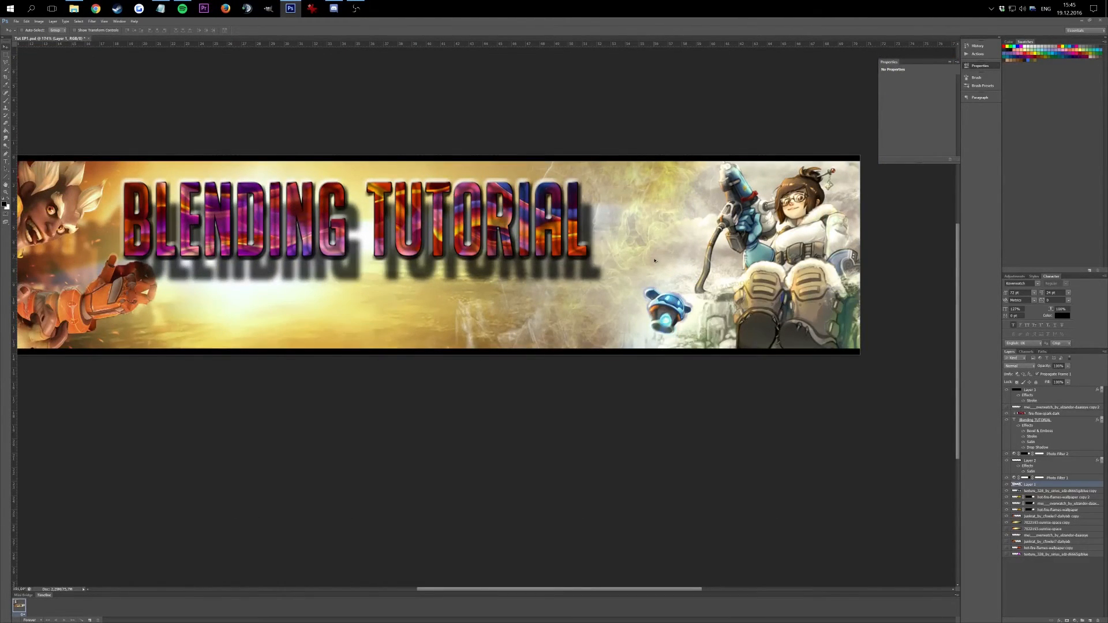
Clean up the area around the small blue robot on Layer 1 with the Eraser tool
{"action": "scroll", "coordinate": [655, 261], "scroll_direction": "up", "scroll_amount": 4}
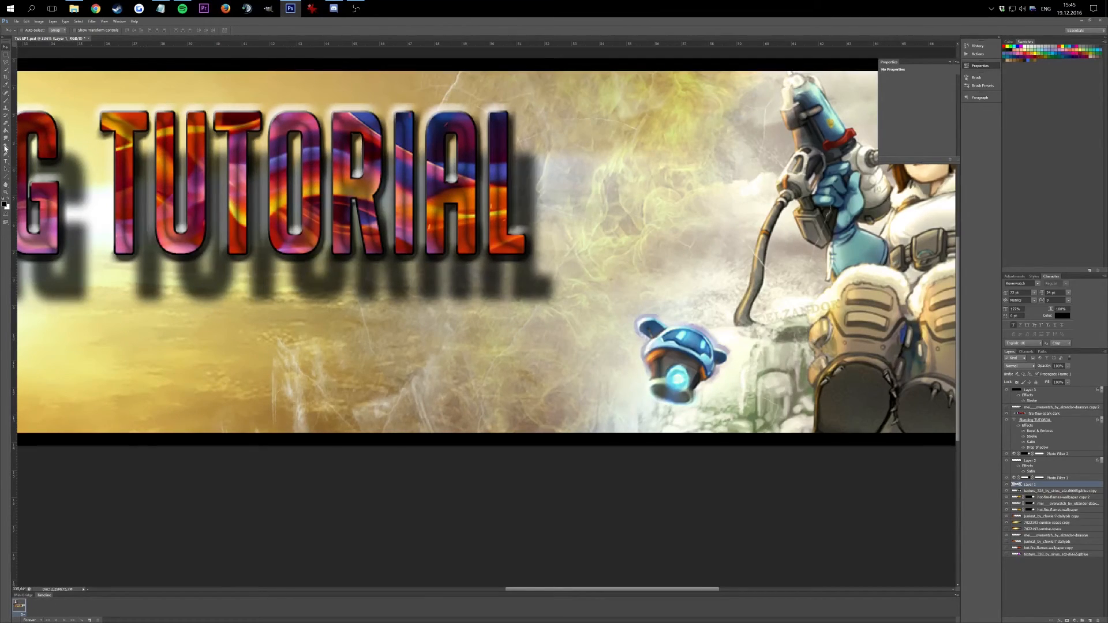
{"action": "left_click", "coordinate": [7, 124]}
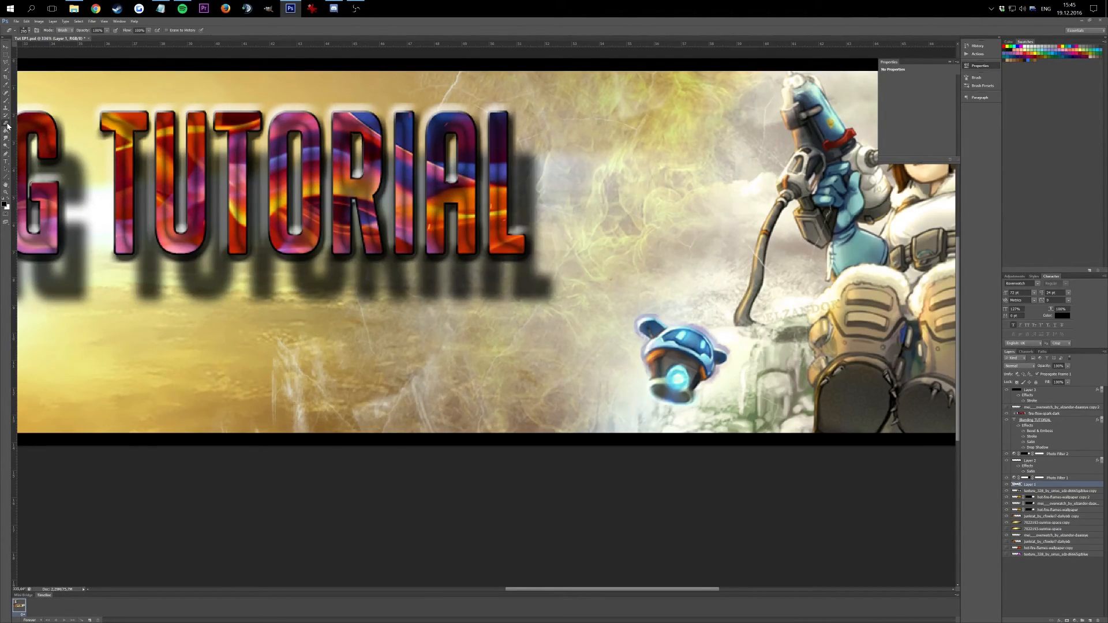
{"action": "left_click_drag", "start_coordinate": [606, 185], "coordinate": [663, 150]}
{"action": "key", "text": "ctrl+alt+z"}
{"action": "mouse_move", "coordinate": [729, 395]}
{"action": "left_mouse_down"}
{"action": "mouse_move", "coordinate": [736, 374]}
{"action": "mouse_move", "coordinate": [733, 384]}
{"action": "mouse_move", "coordinate": [761, 365]}
{"action": "left_mouse_up"}
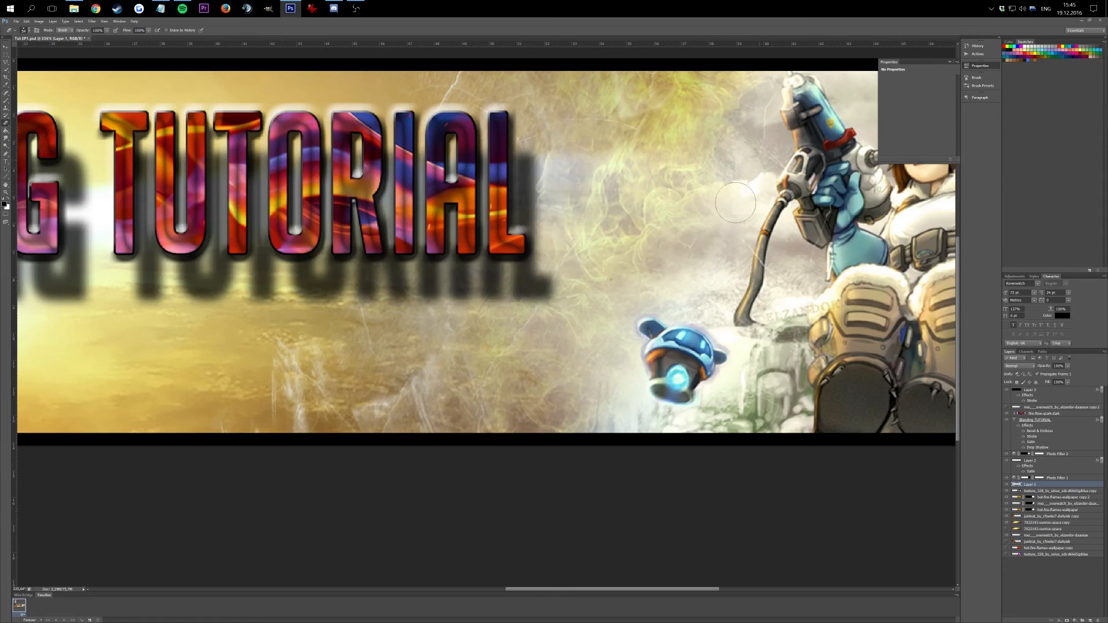
{"action": "scroll", "coordinate": [736, 196], "scroll_direction": "down", "scroll_amount": 6}
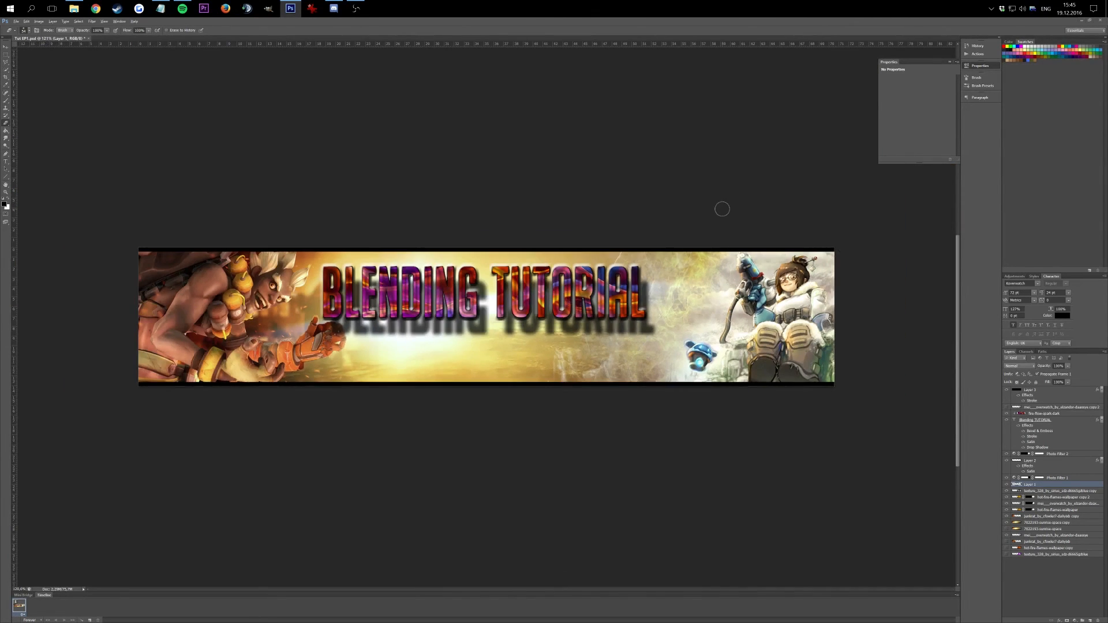
{"action": "scroll", "coordinate": [722, 208], "scroll_direction": "up", "scroll_amount": 1}
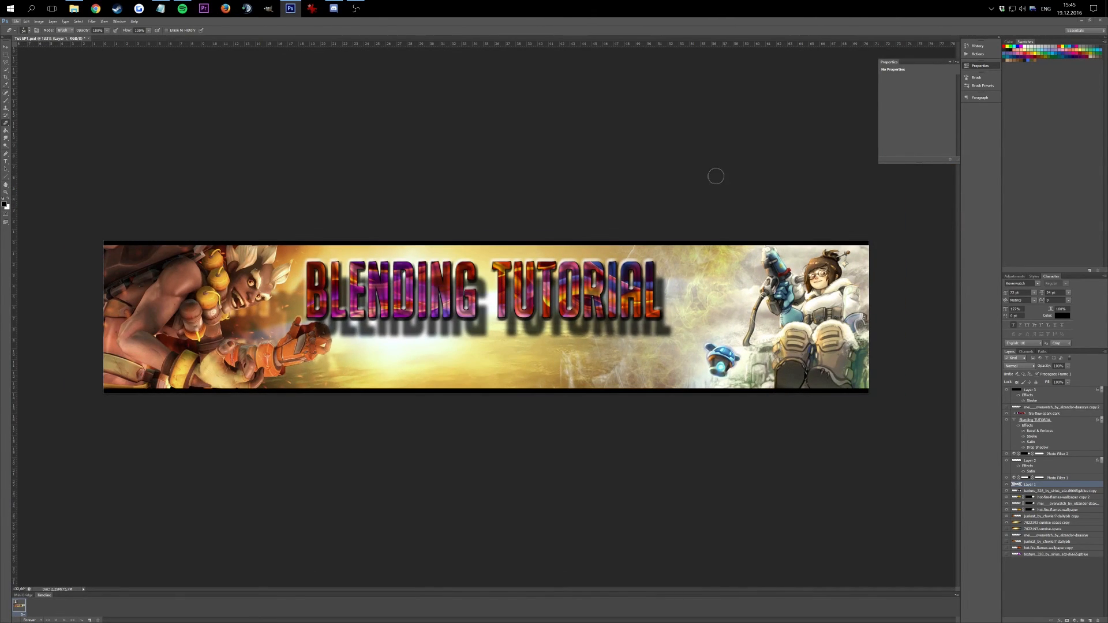